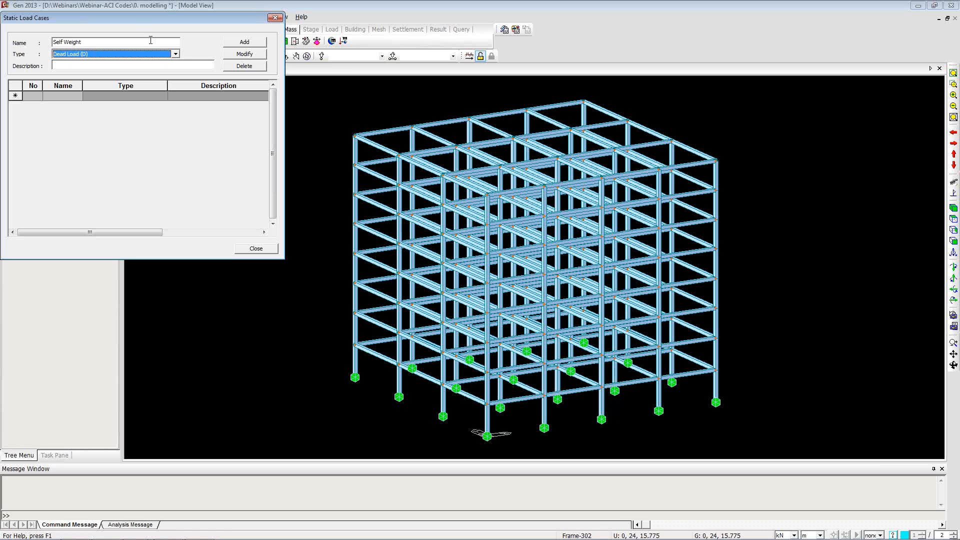
- Add the static load cases Self Weight as Dead Load (D) and W X as Wind Load on Structure (W)
left_click(235, 44)
left_click(117, 43)
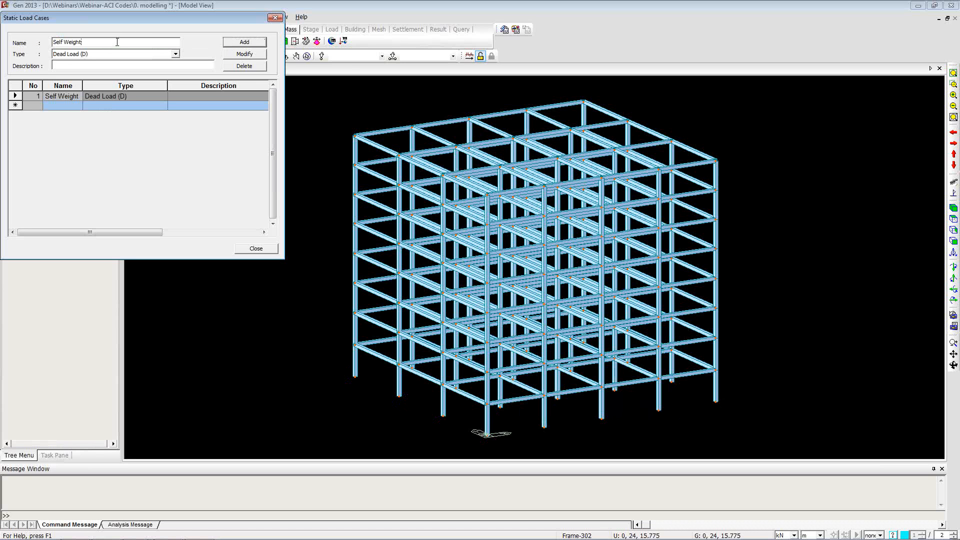
key("ctrl+shift+Left")
key("ctrl+shift+Left")
type("W X")
key("Tab")
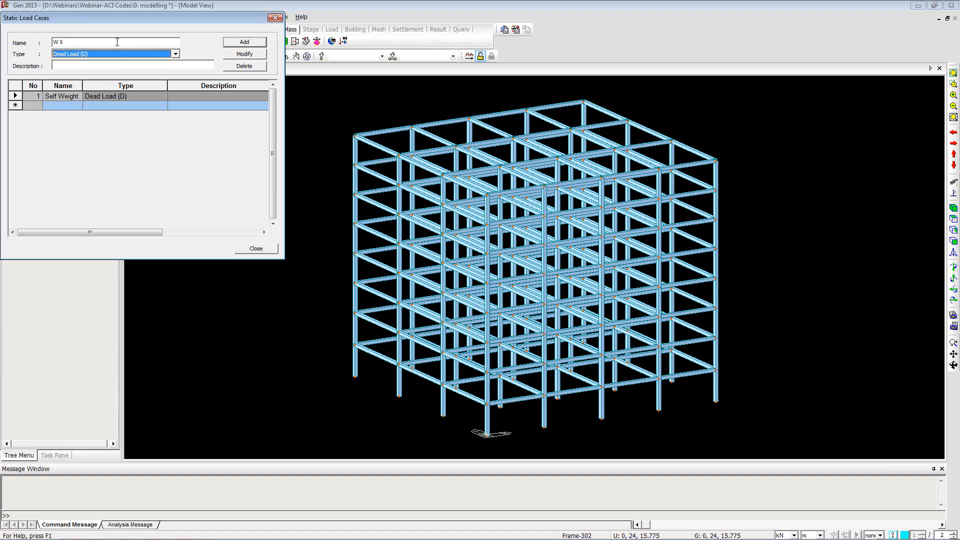
key("w")
left_click(252, 43)
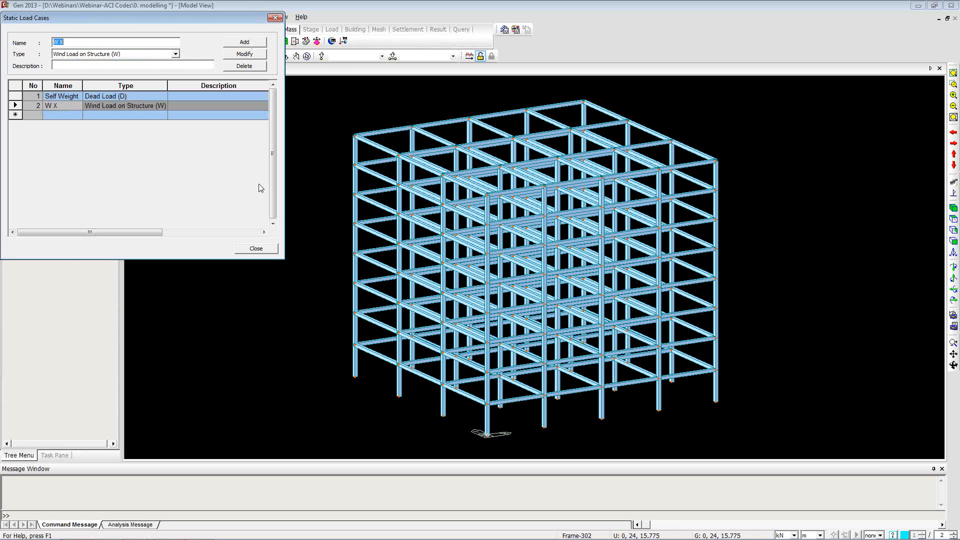
left_click(257, 248)
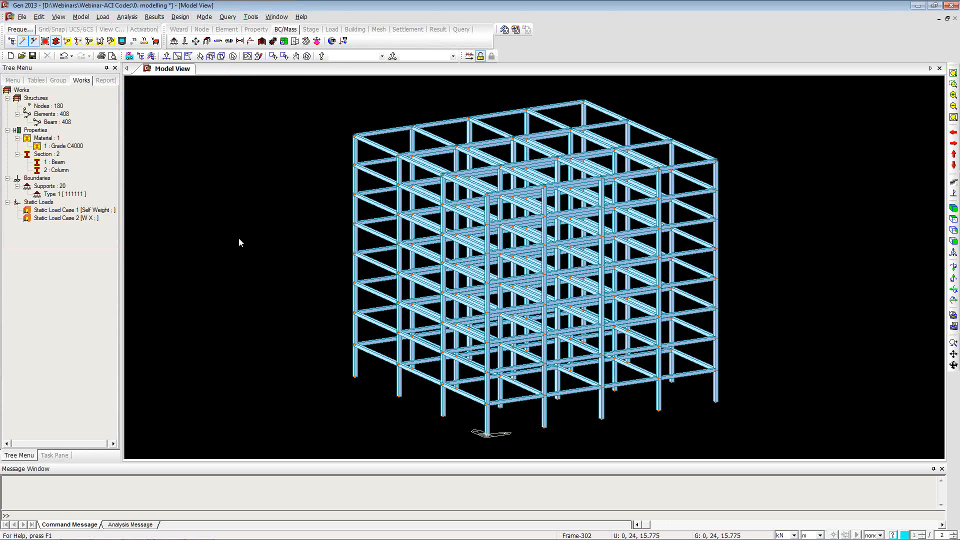
- Apply self weight to the Self Weight load case with a Z factor of -1
left_click(109, 17)
left_click(105, 54)
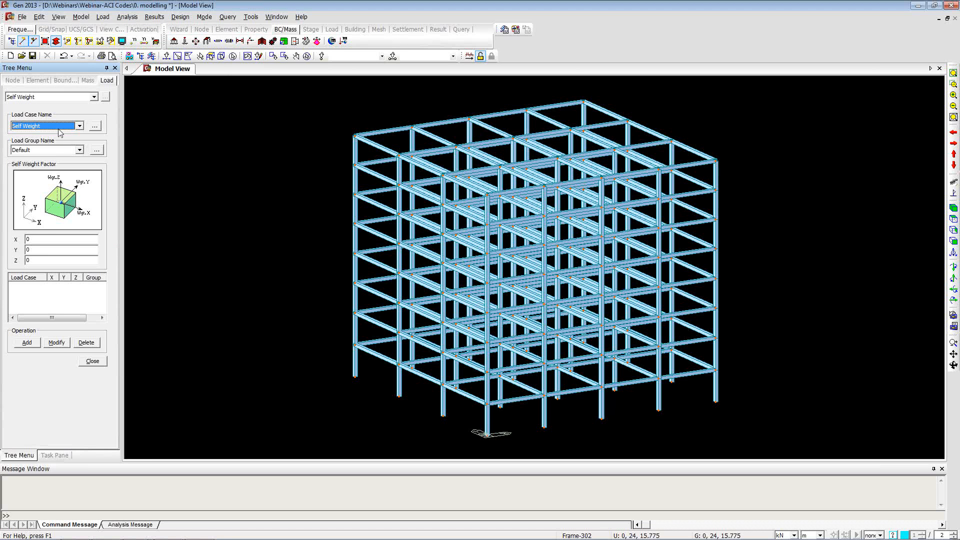
double_click(24, 259)
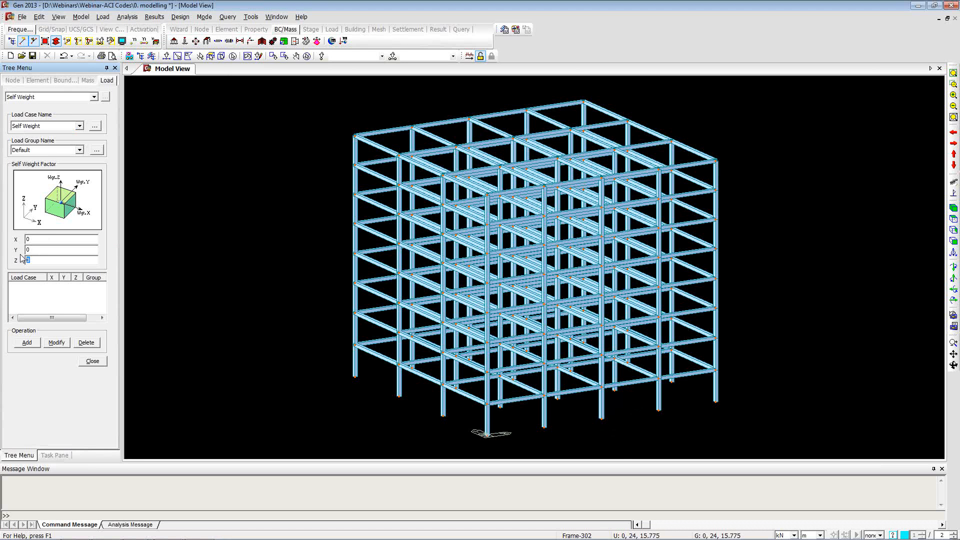
type("-1")
left_click(27, 342)
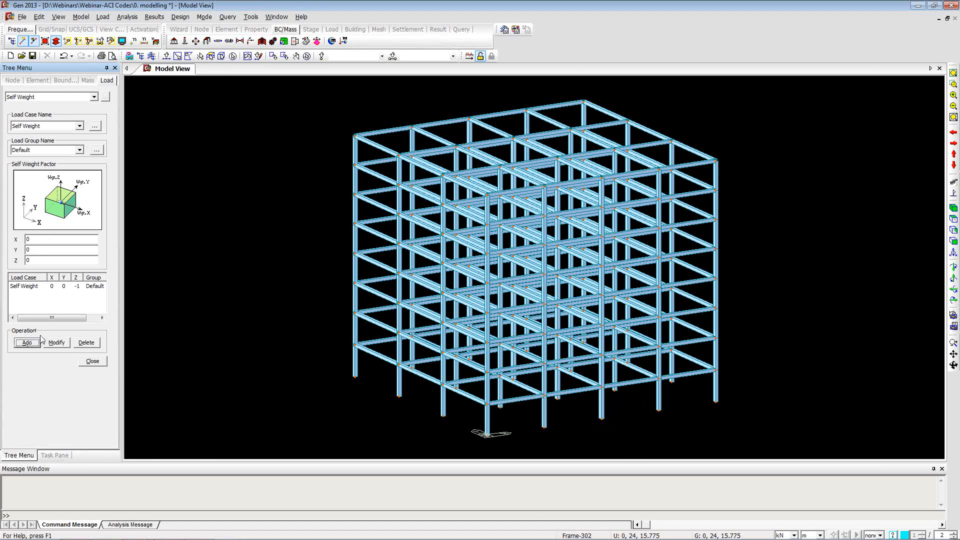
left_click(95, 363)
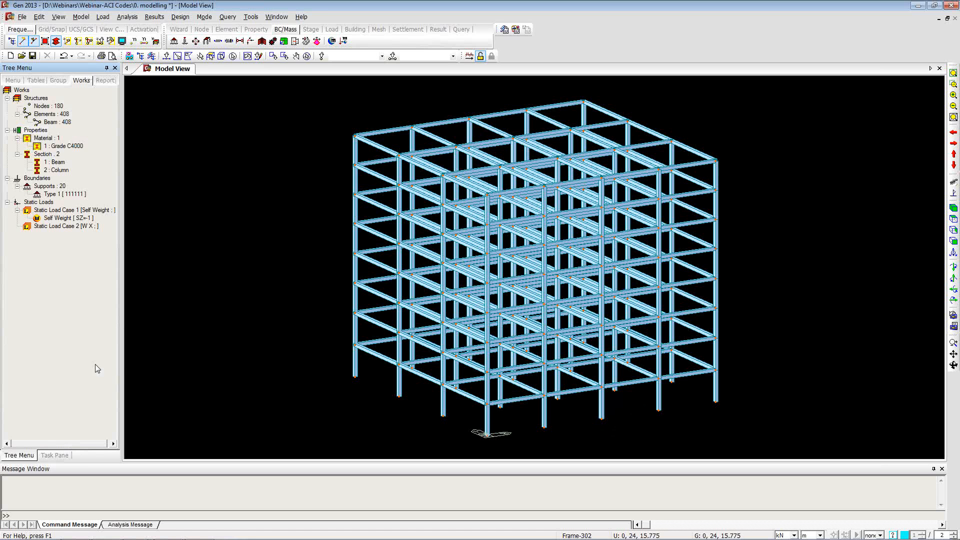
- Add an IBC2012(ASCE7-10) wind load for load case W X with a Y-direction scale factor of 0
left_click(101, 17)
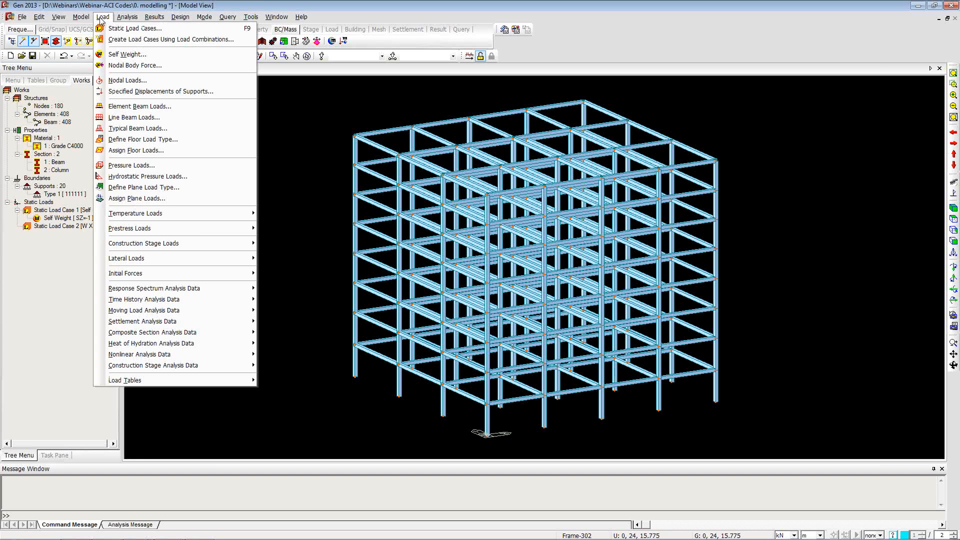
mouse_move(206, 258)
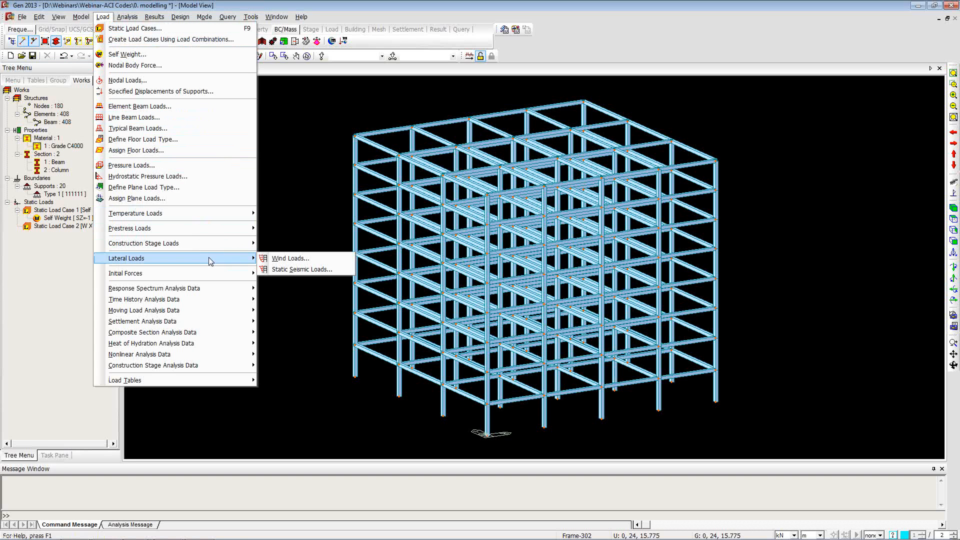
left_click(267, 260)
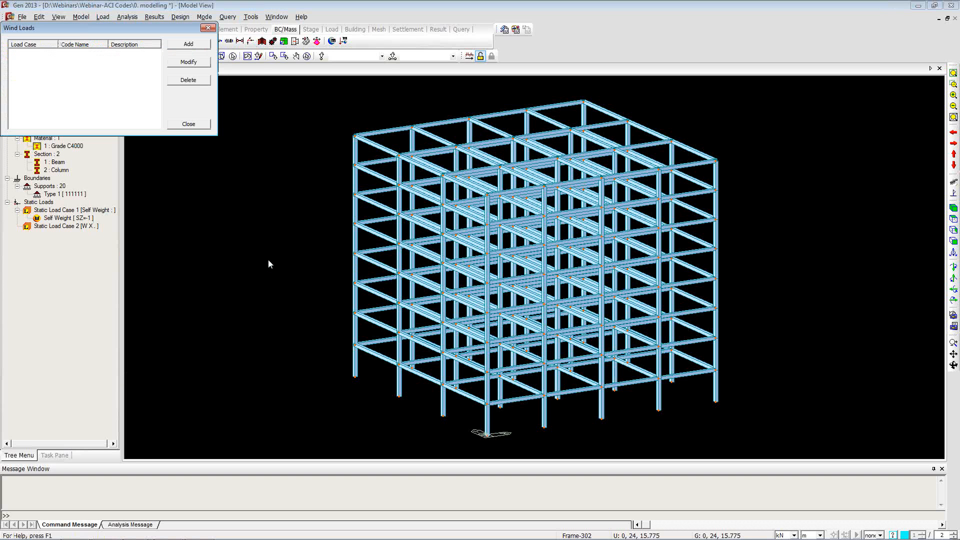
left_click(201, 46)
left_click_drag(292, 25, 240, 19)
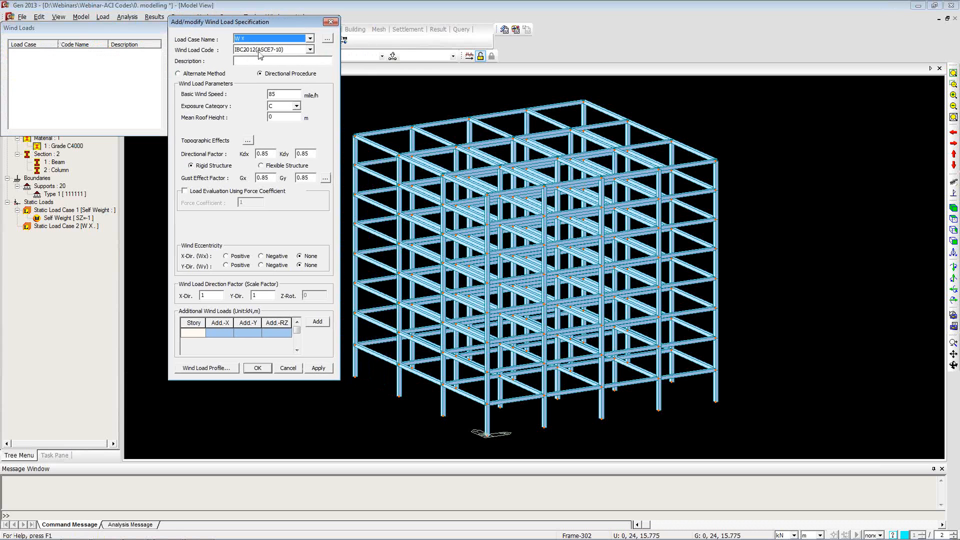
left_click(260, 50)
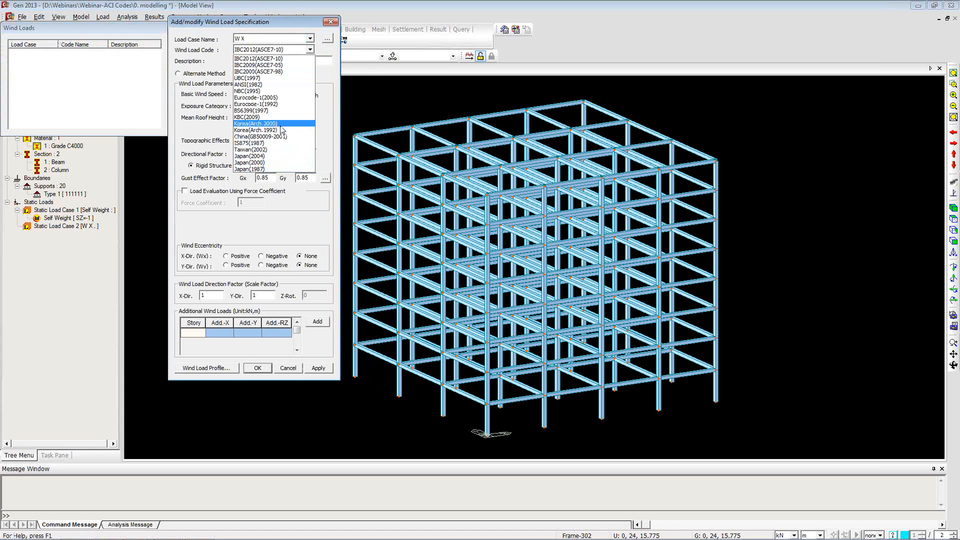
left_click(266, 59)
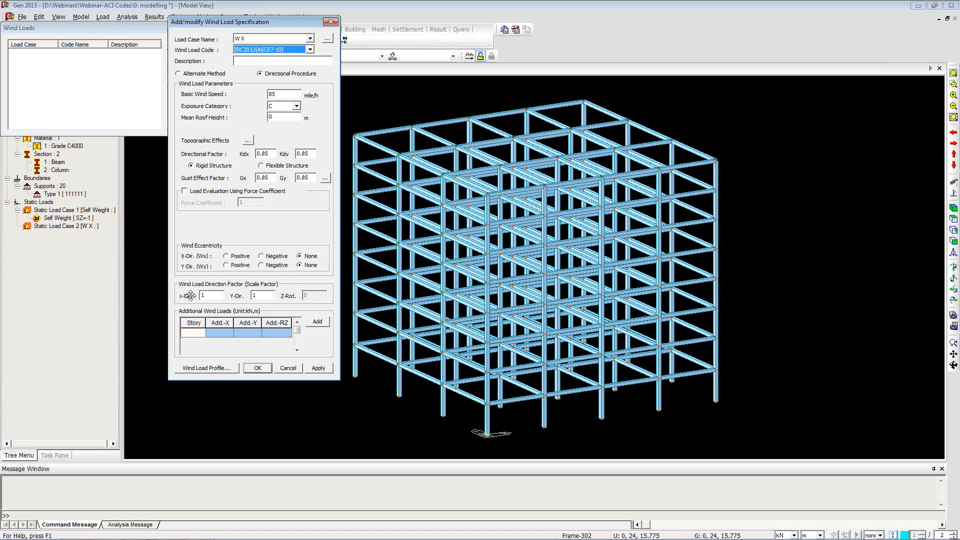
double_click(258, 296)
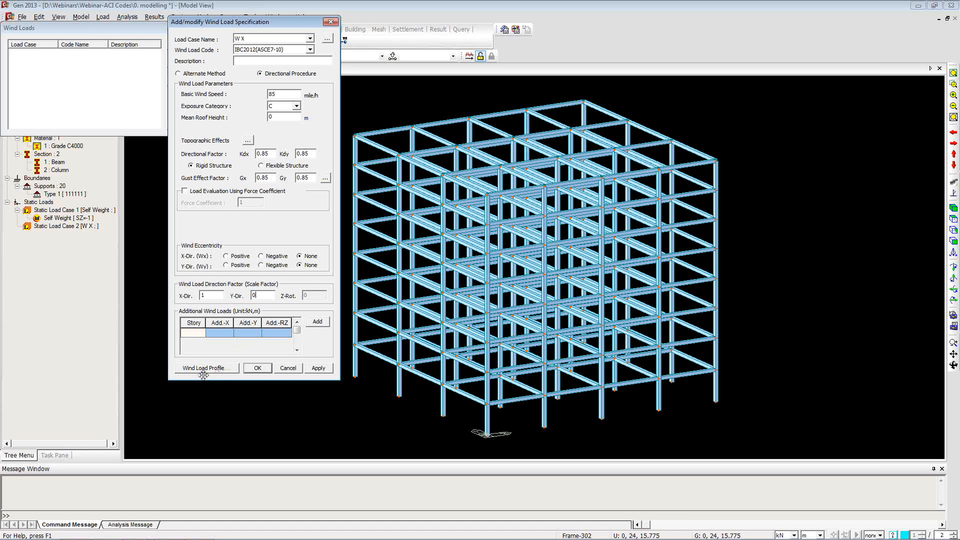
left_click(258, 369)
left_click(188, 124)
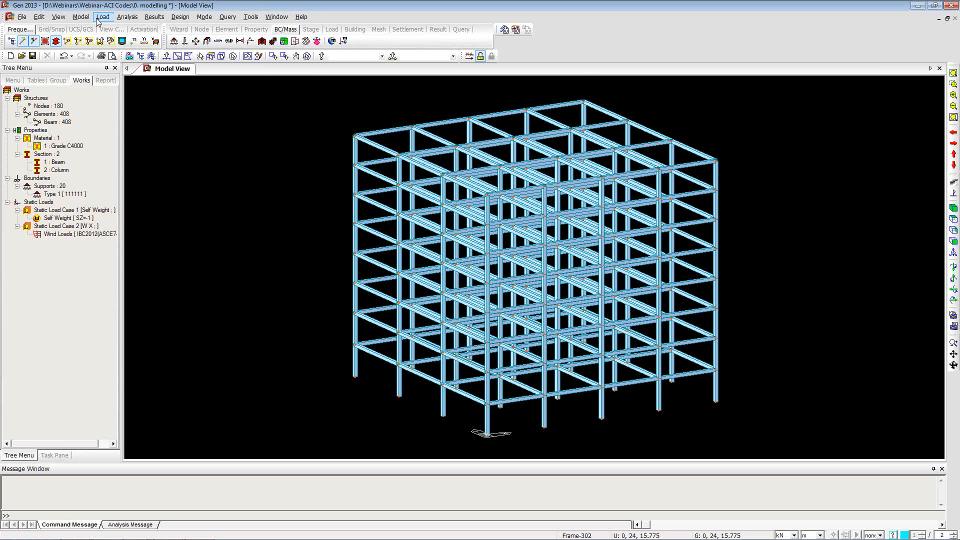
- Auto-generate the building's story data with all levels from 1F to Roof, keeping seismic accidental and wind eccentricity included
left_click(80, 17)
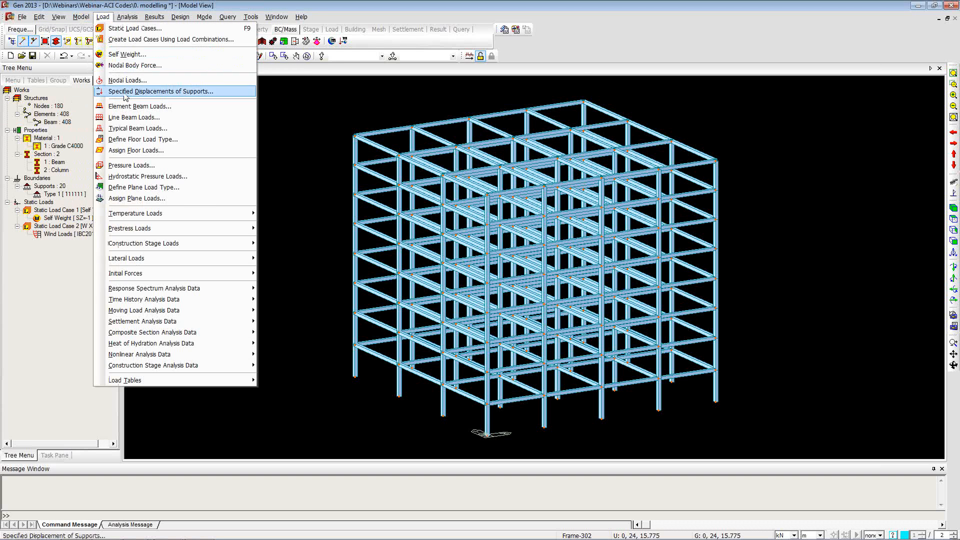
mouse_move(142, 142)
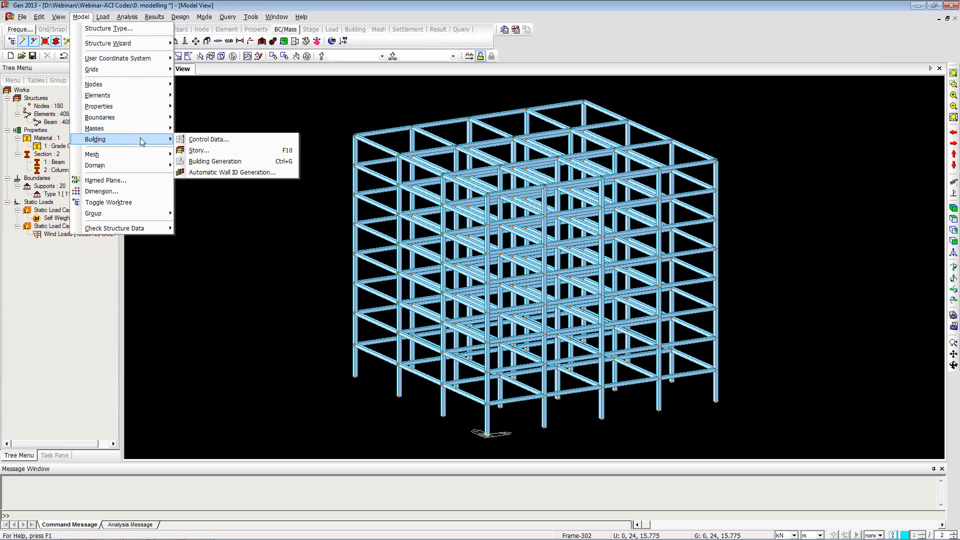
left_click(178, 149)
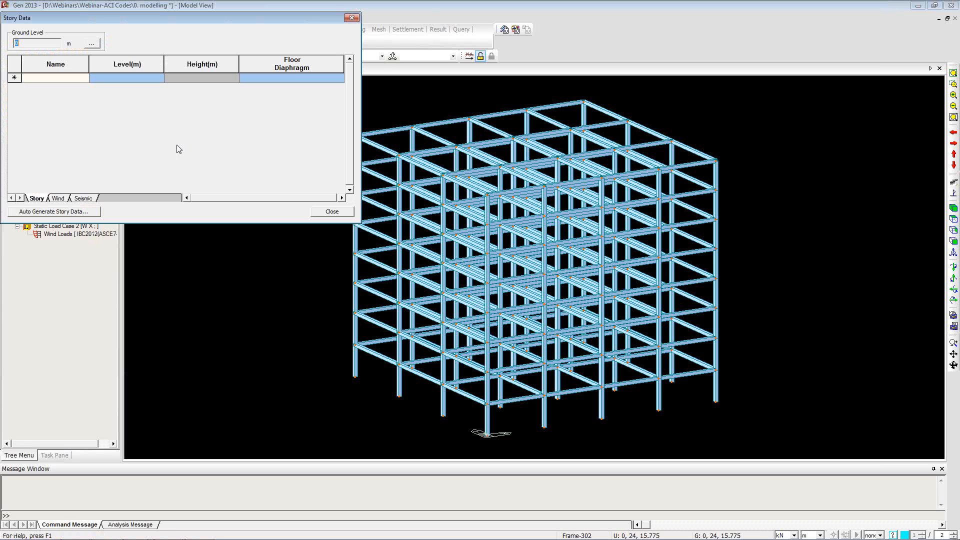
left_click(68, 211)
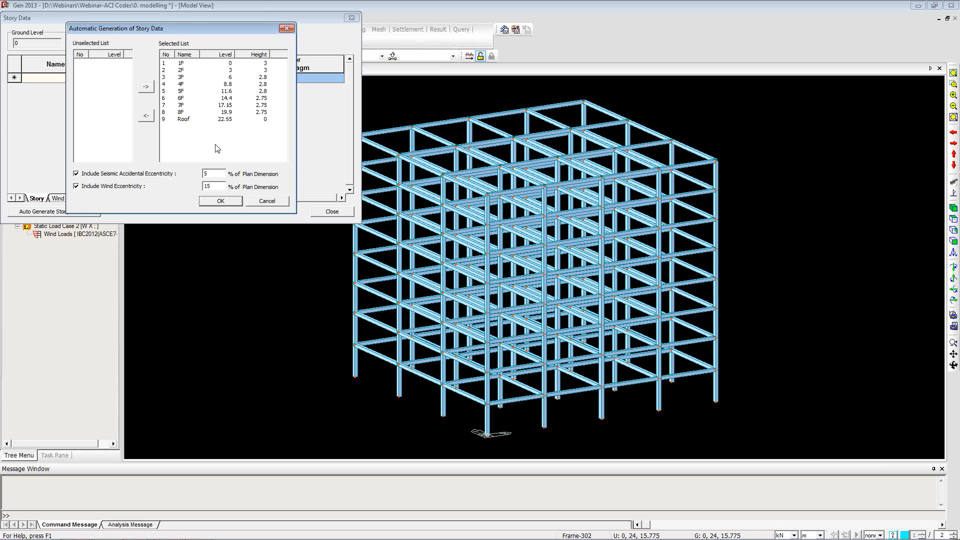
left_click(219, 201)
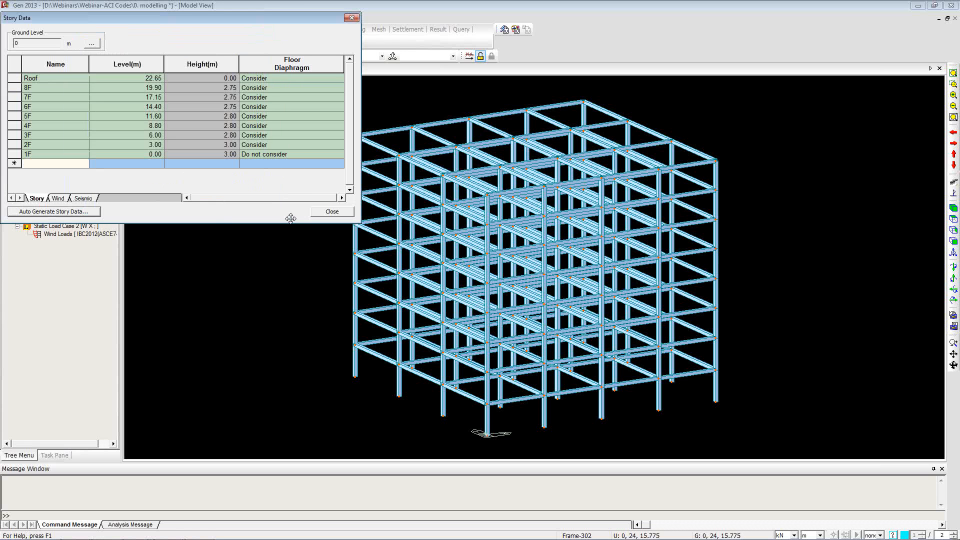
left_click(330, 211)
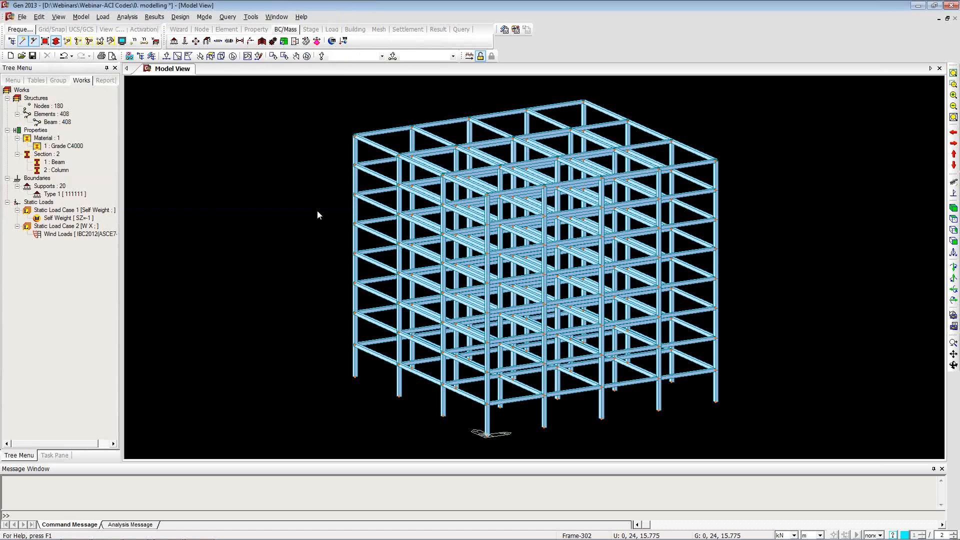
- Examine the W X wind load profile in the X direction for story force, story shear and overturning moment
left_click(100, 18)
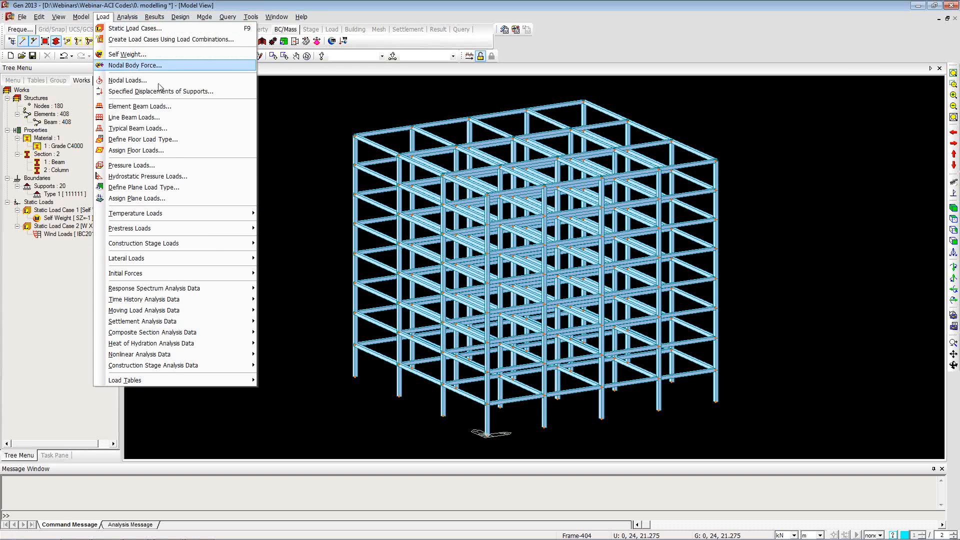
mouse_move(228, 258)
left_click(280, 258)
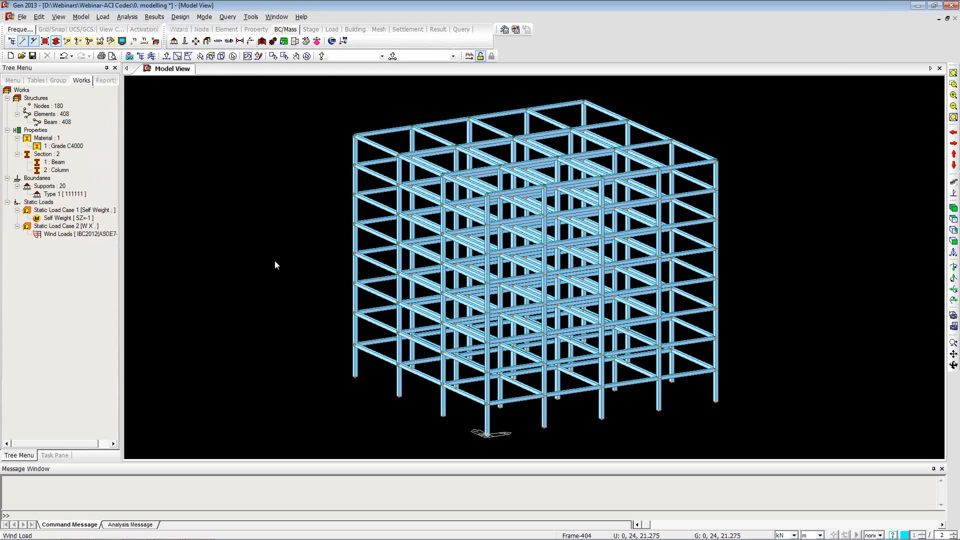
double_click(93, 53)
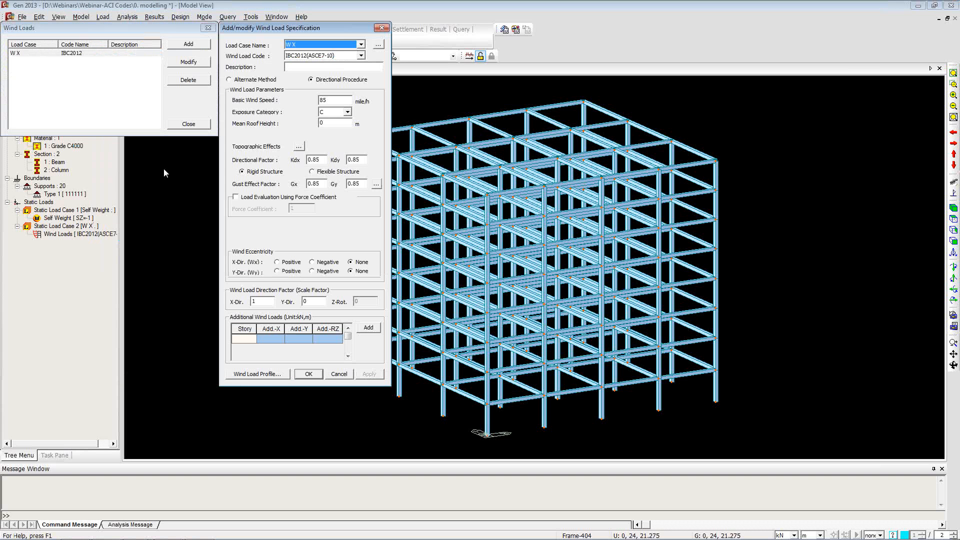
left_click(257, 374)
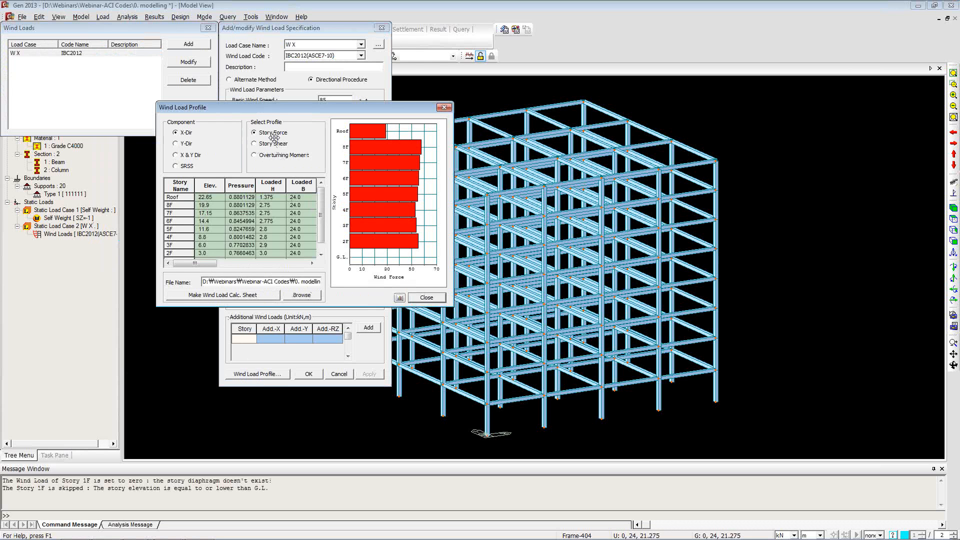
left_click(270, 146)
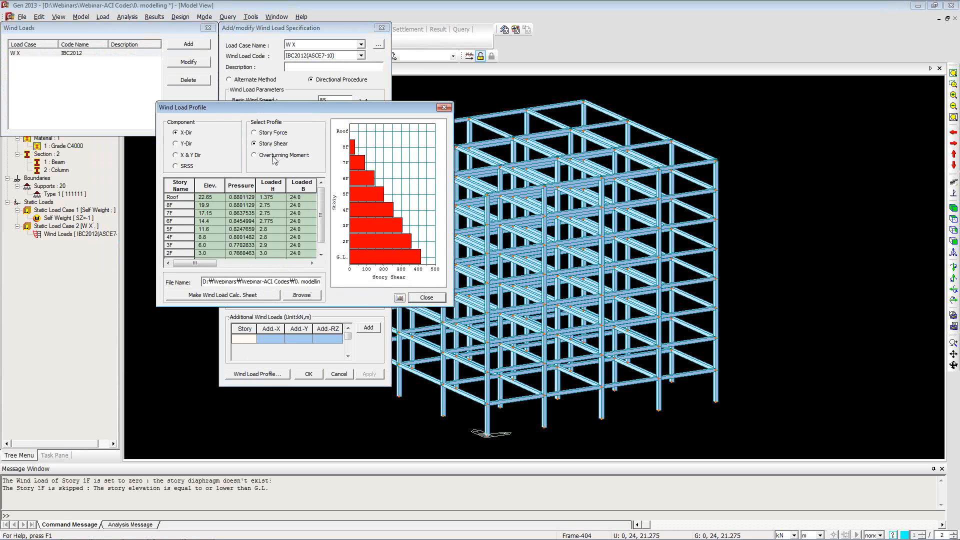
left_click(271, 156)
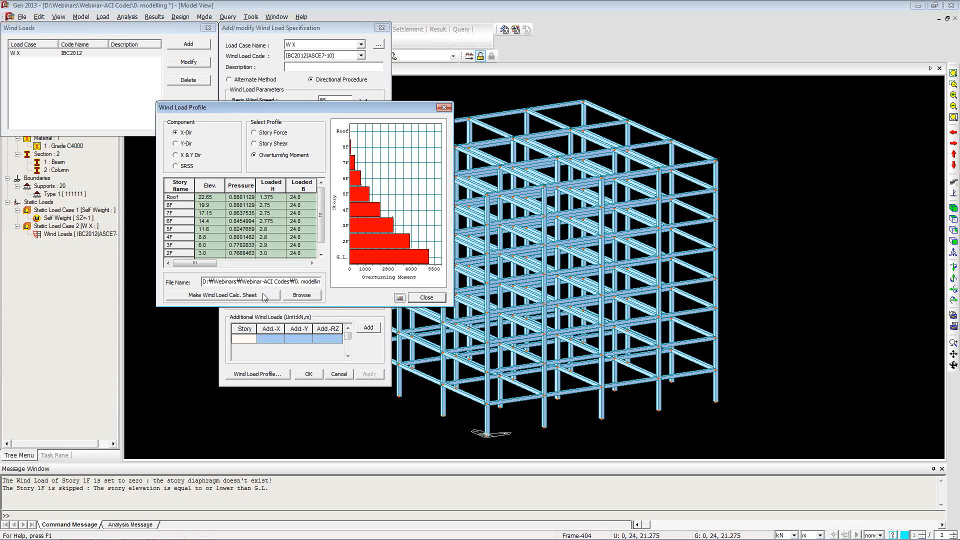
left_click(415, 298)
left_click(308, 374)
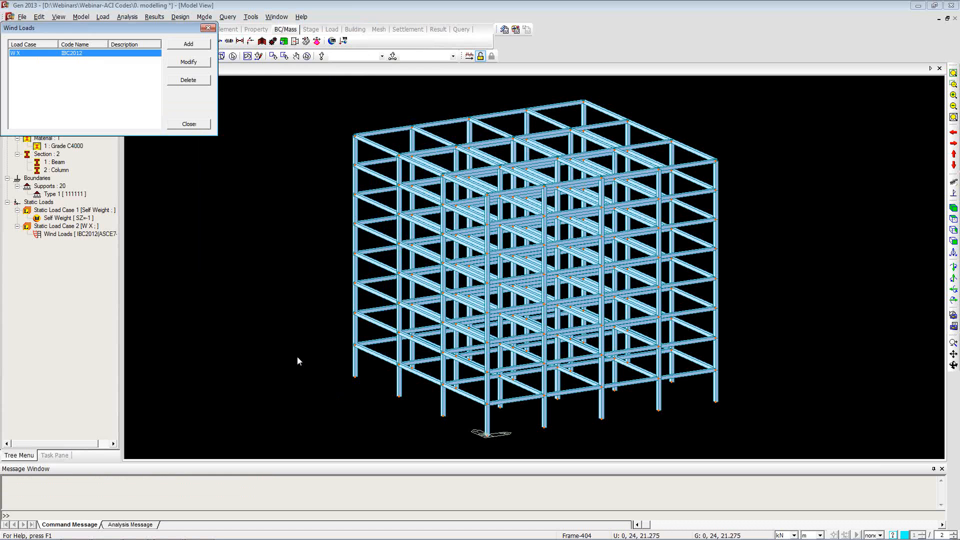
left_click(200, 126)
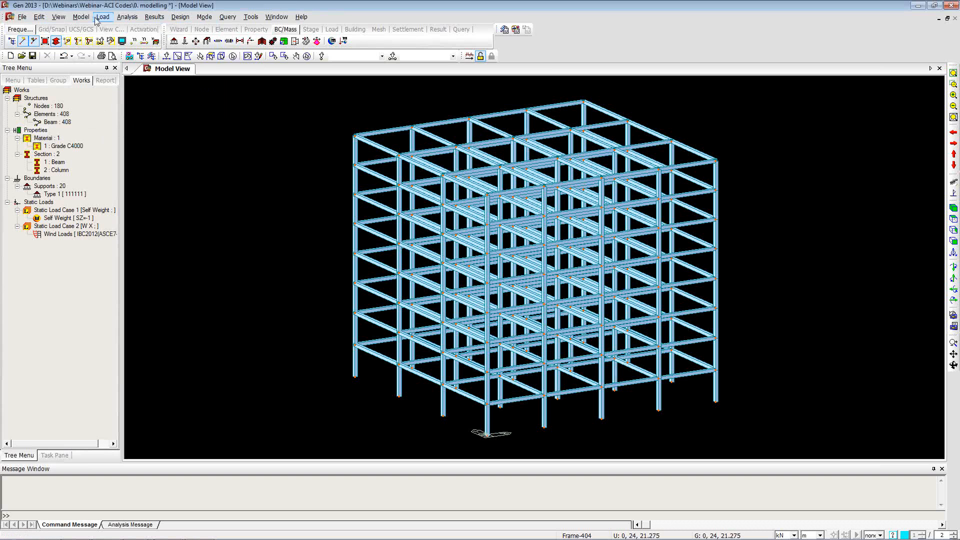
- Start a new static seismic load and create a static load case E X of type Earthquake (E)
left_click(102, 16)
mouse_move(232, 258)
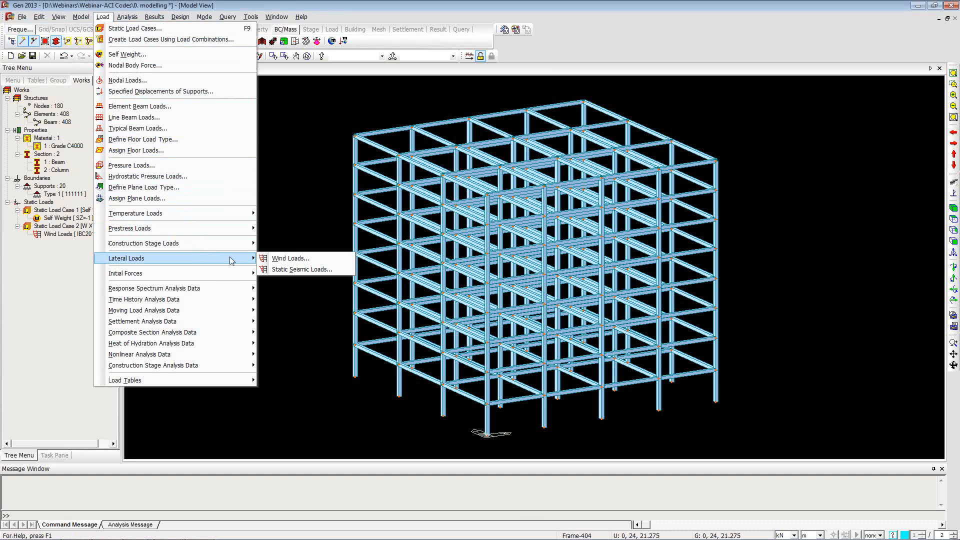
left_click(275, 272)
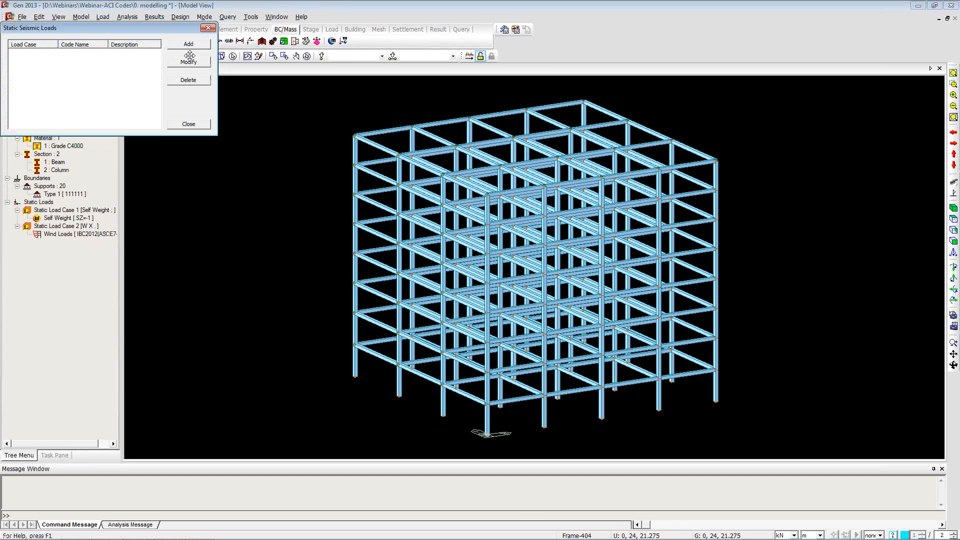
left_click(189, 45)
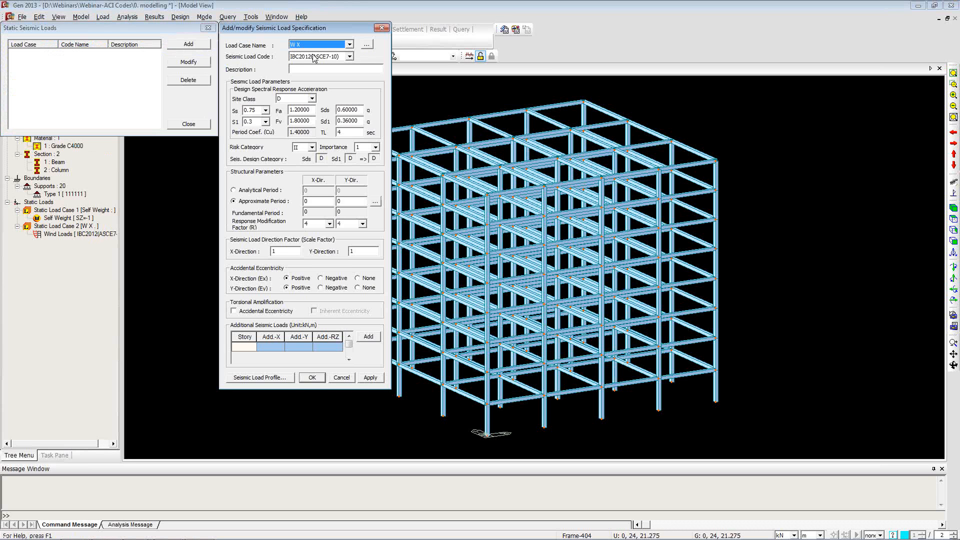
left_click(365, 47)
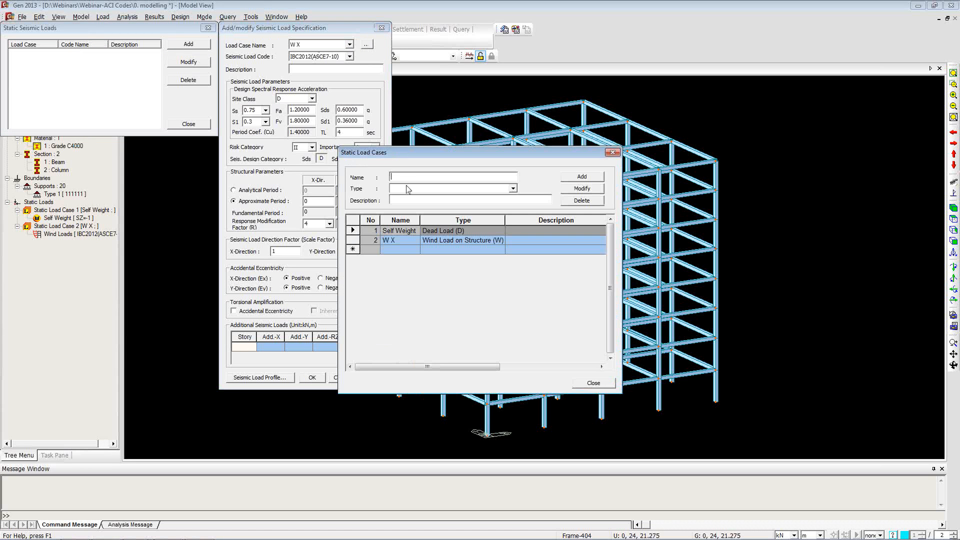
type("E X")
key("Tab")
key("e")
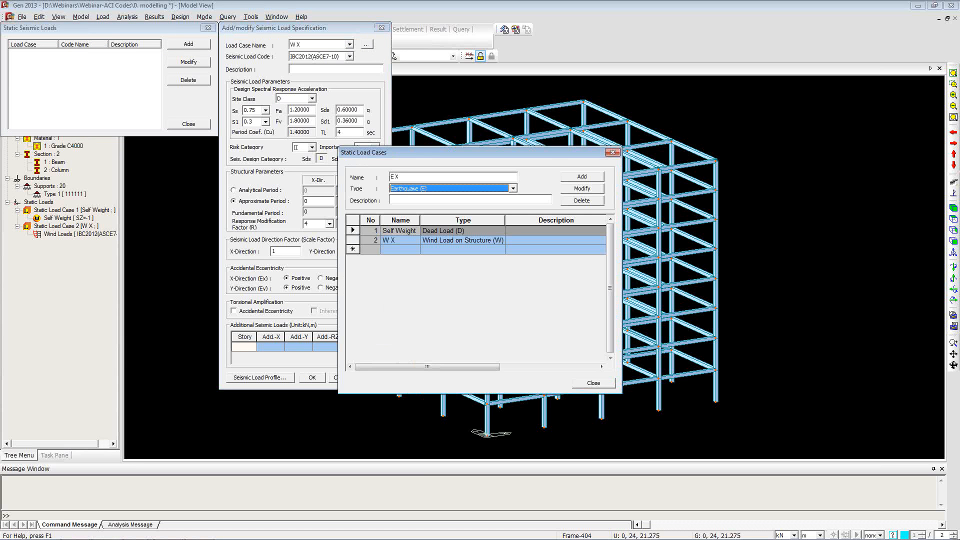
left_click(581, 177)
left_click(592, 383)
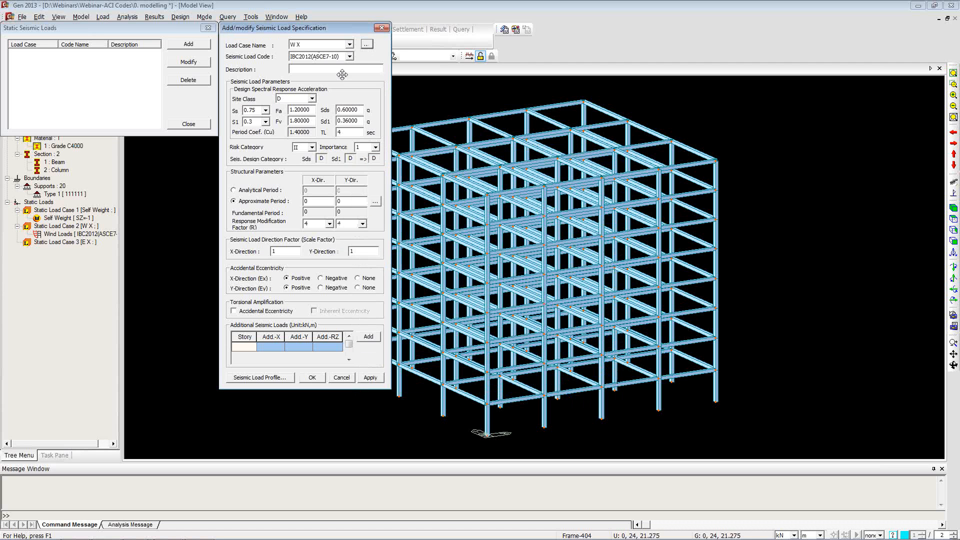
- Set the seismic load's Y-direction scale factor to 0 and check its seismic load profile
double_click(348, 251)
type("0")
left_click(283, 383)
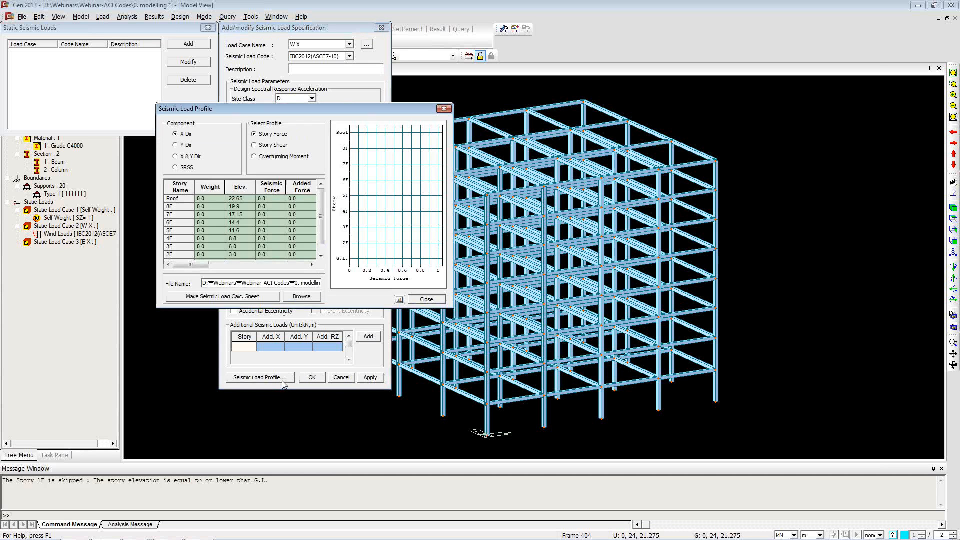
left_click(424, 296)
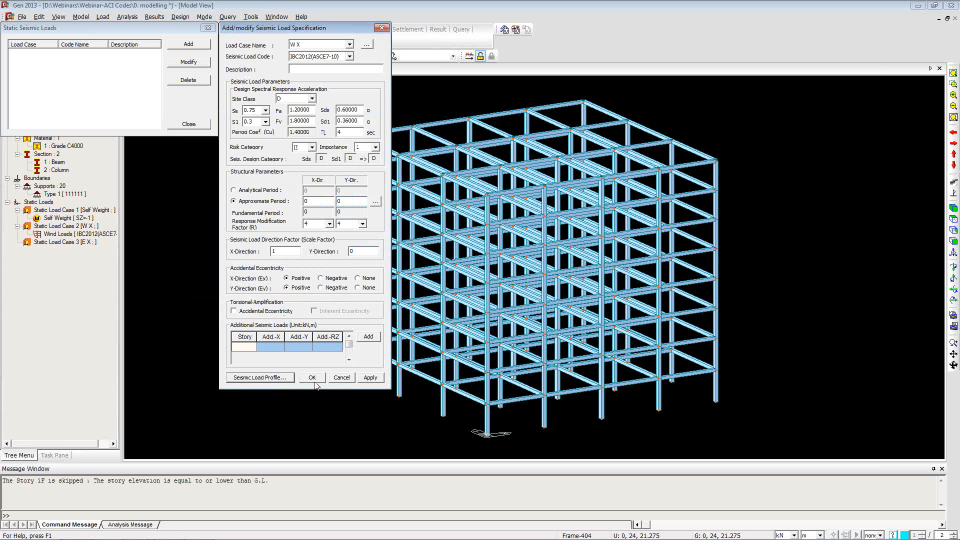
- Calculate both approximate periods with T = 0.028hn^(0.8), recheck the profile, and add the IBC2012(ASCE7-10) seismic load to load case W X
left_click(376, 202)
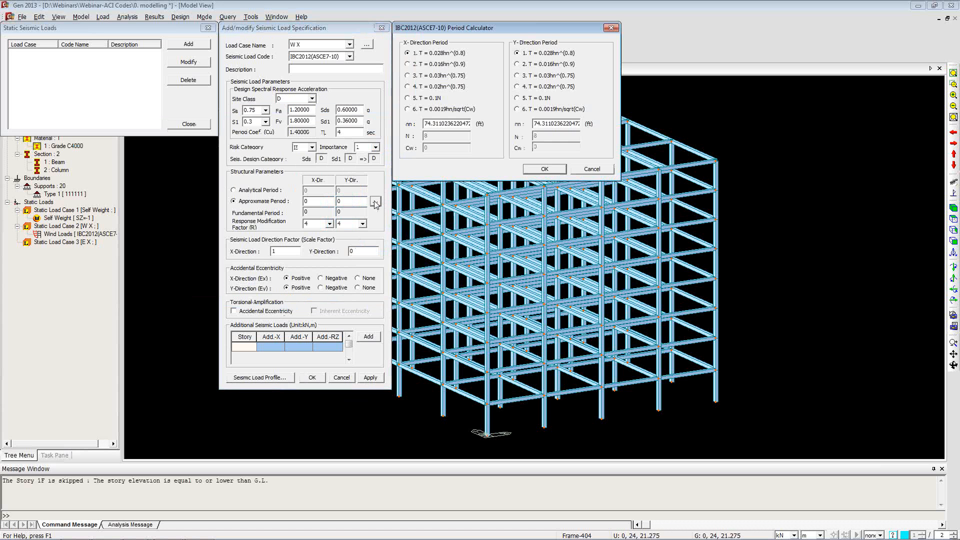
left_click(544, 169)
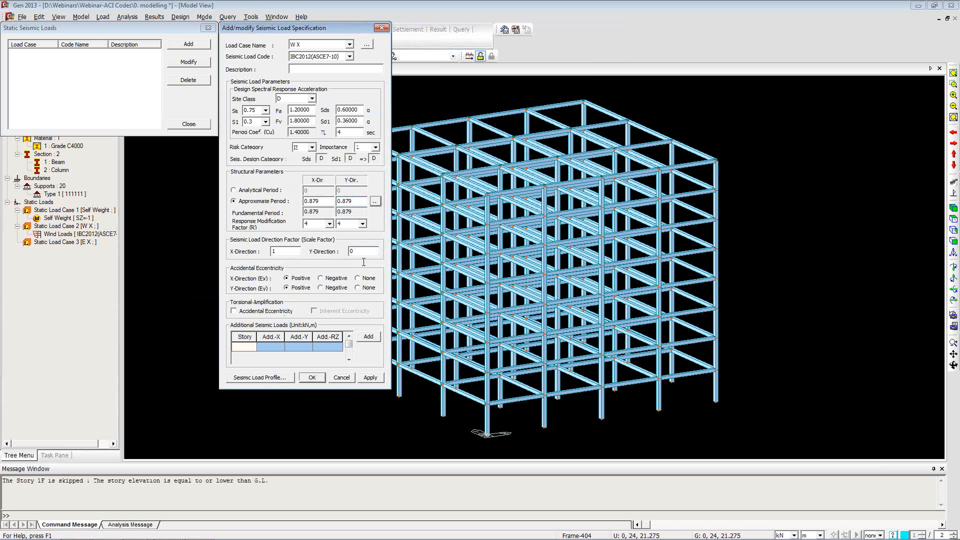
left_click(286, 371)
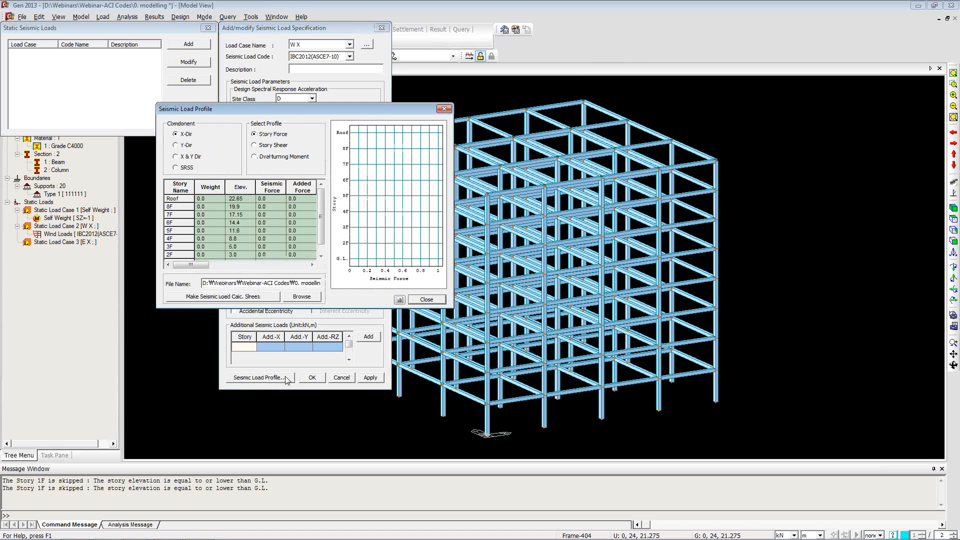
left_click(415, 301)
left_click(321, 378)
left_click(204, 124)
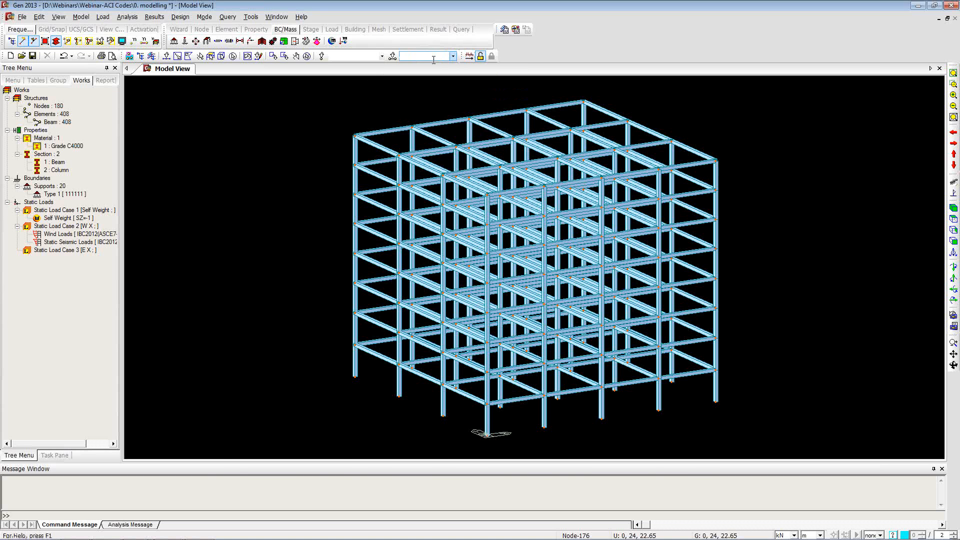
key("alt+Tab")
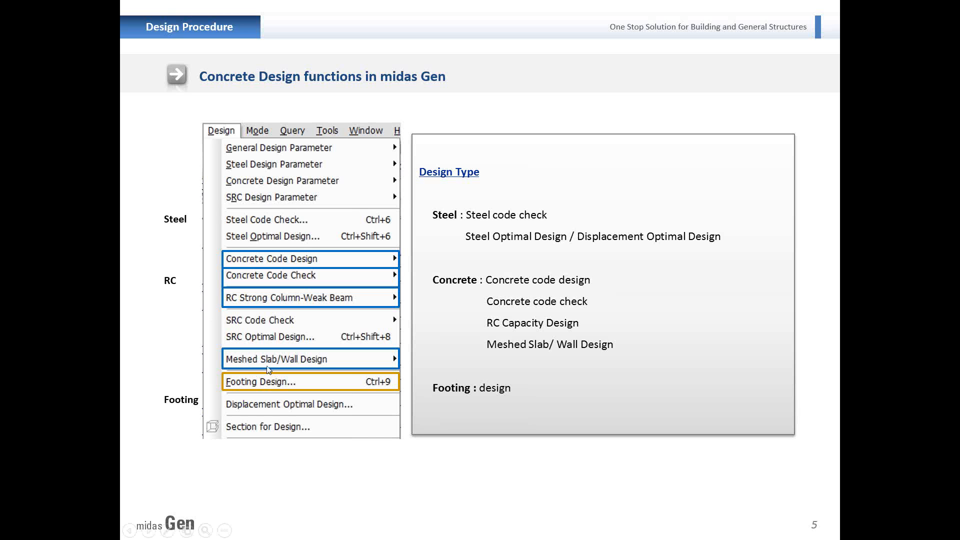
left_click(250, 385)
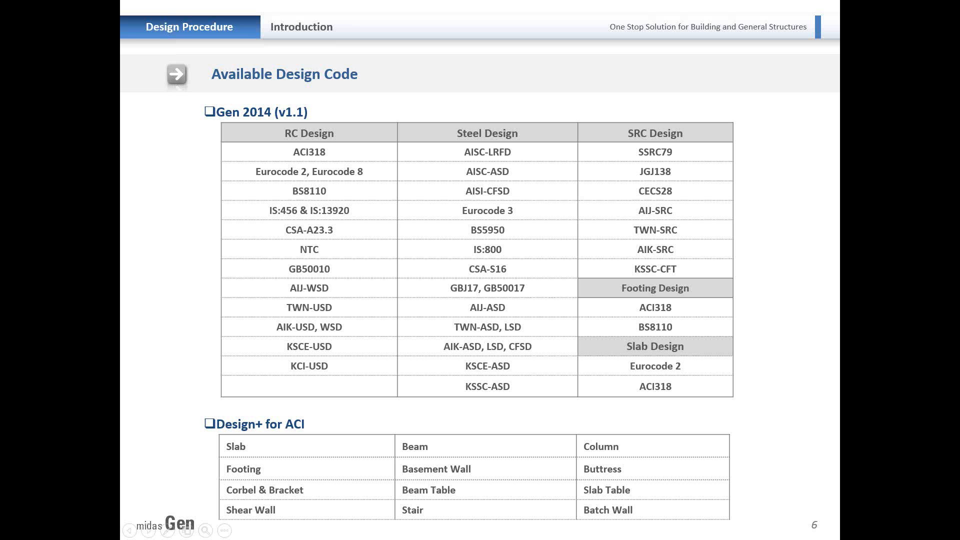
left_click(777, 262)
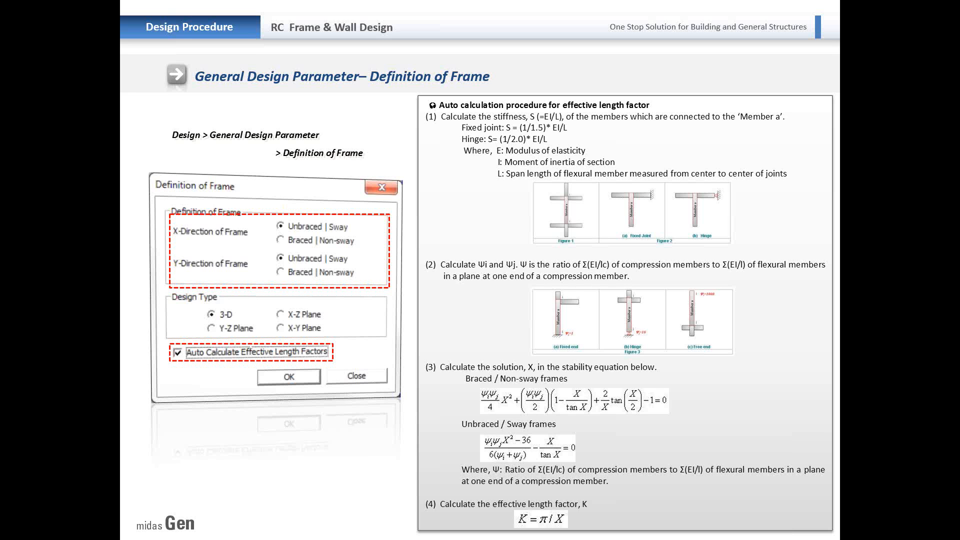
- Switch to Gen 2013 and open the recent project 1. RC Design 2013.mgb
key("alt+Tab")
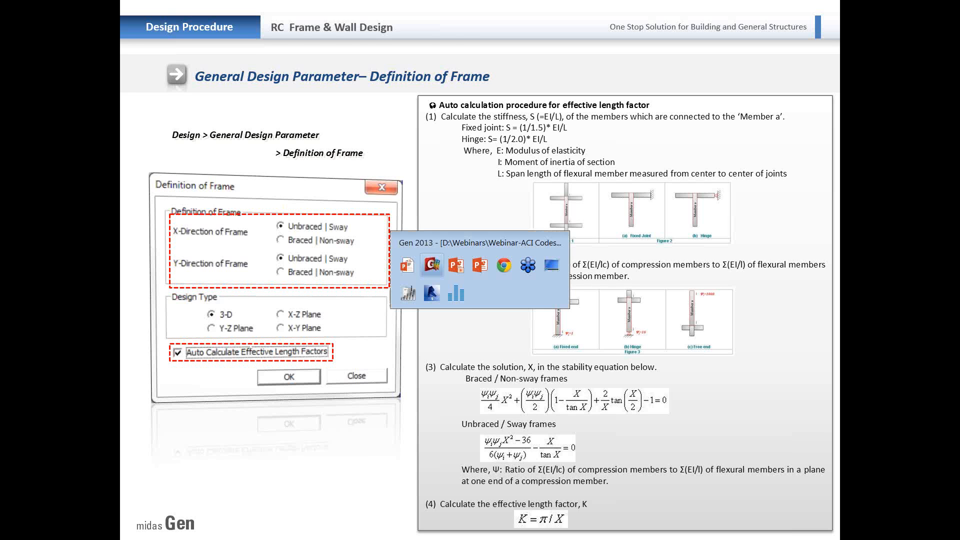
left_click(22, 17)
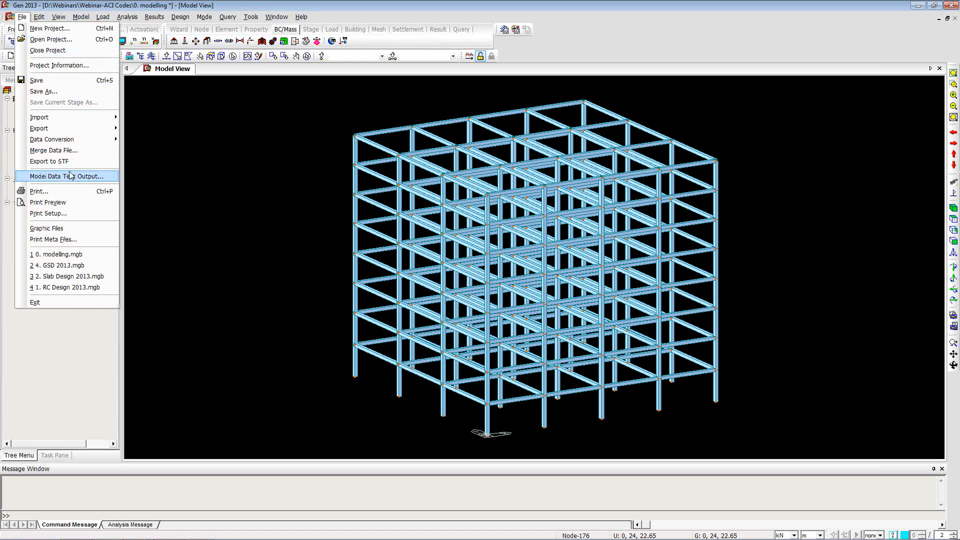
left_click(75, 287)
left_click(487, 297)
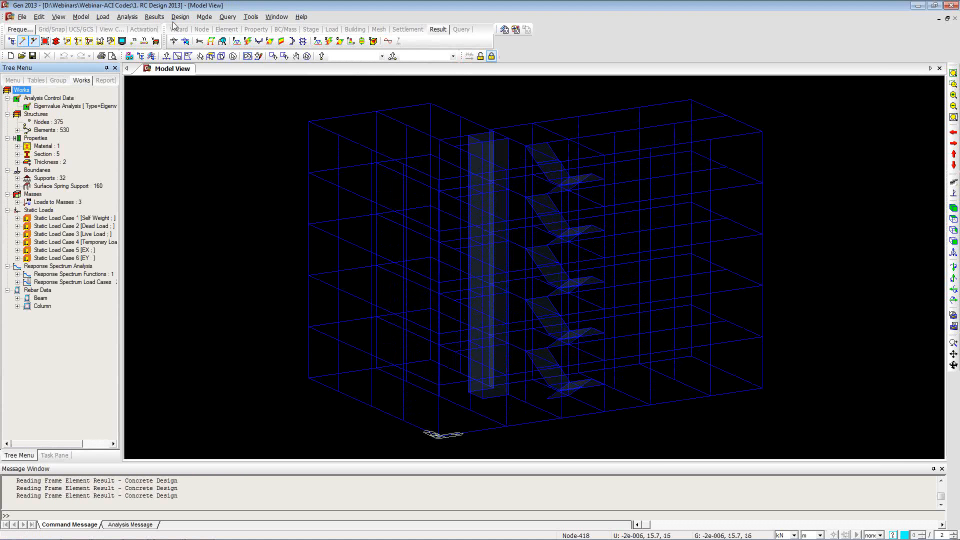
- Open the Definition of Frame settings among the general design parameters
left_click(180, 16)
mouse_move(226, 27)
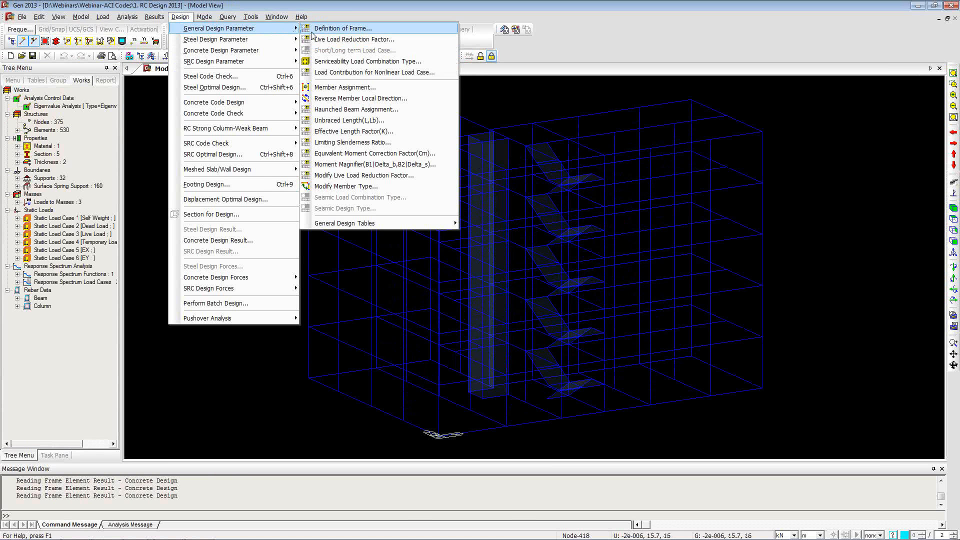
left_click(330, 28)
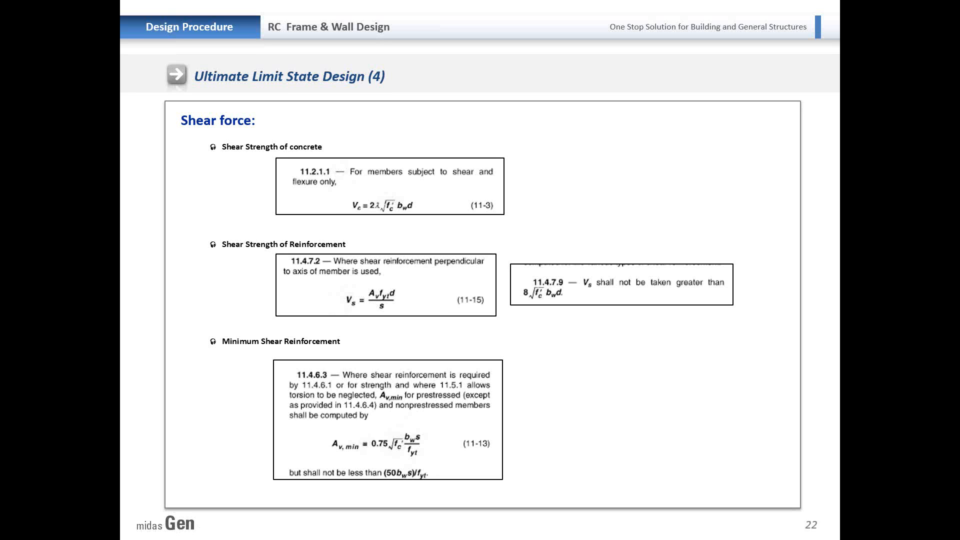
key("Right")
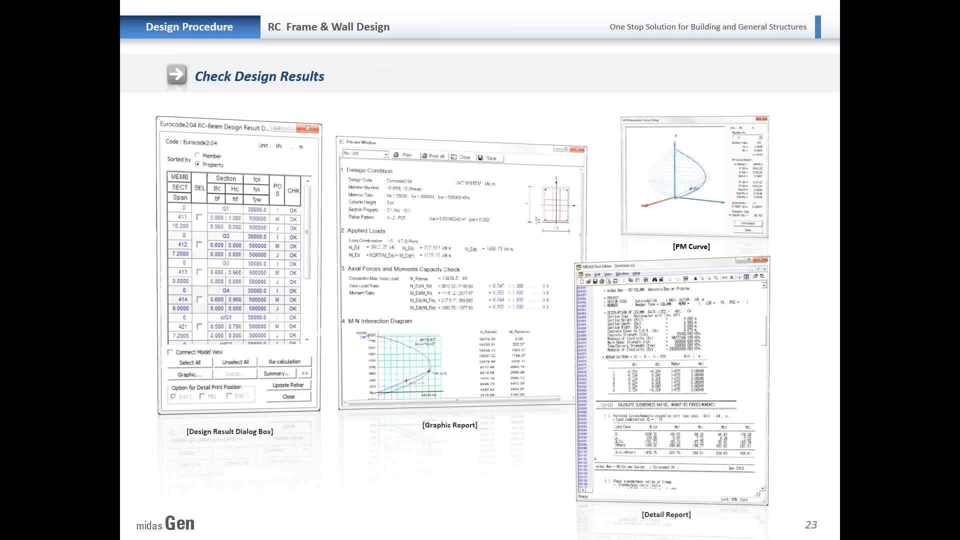
- Switch back to Gen 2013, put the model in post-processing mode, and run the concrete code design for the beams
key("alt+Tab")
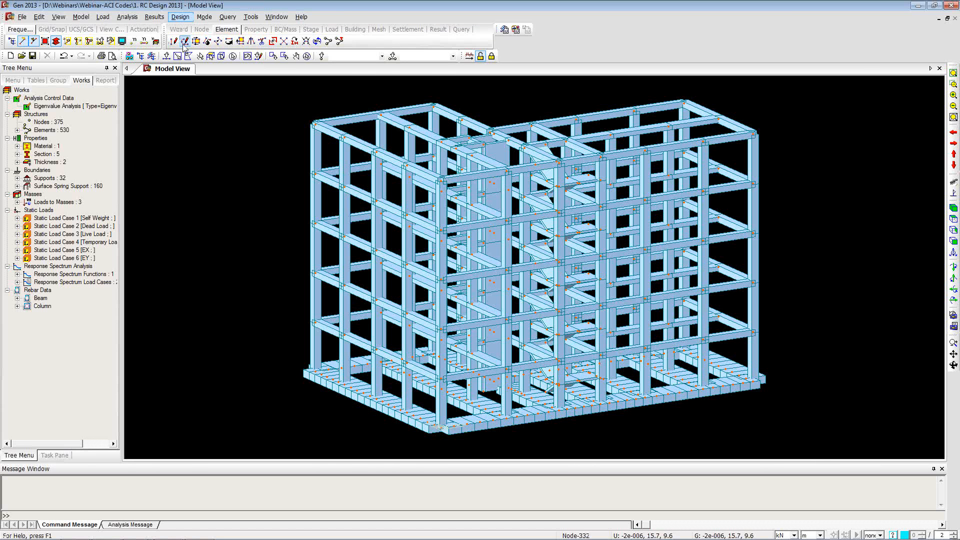
left_click(179, 17)
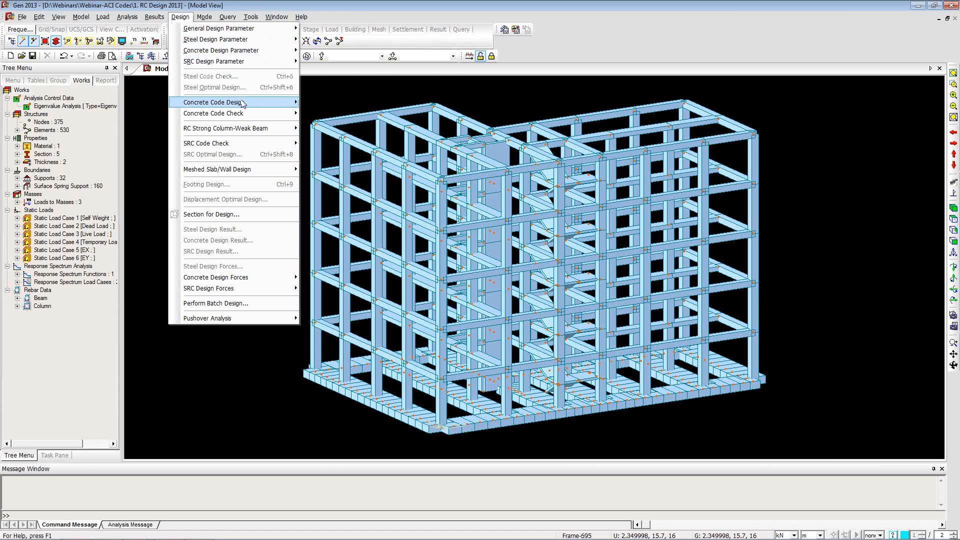
left_click(387, 11)
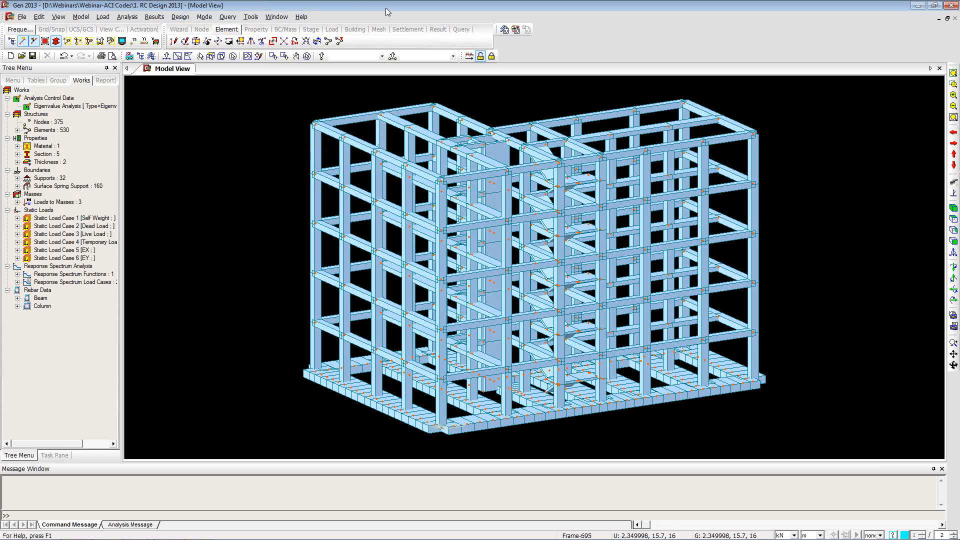
left_click(491, 56)
left_click(180, 17)
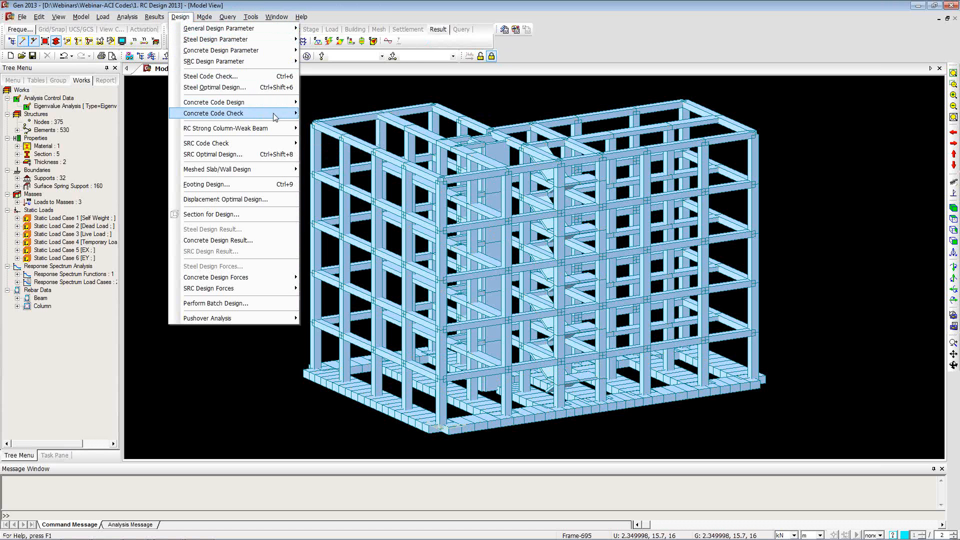
left_click(319, 108)
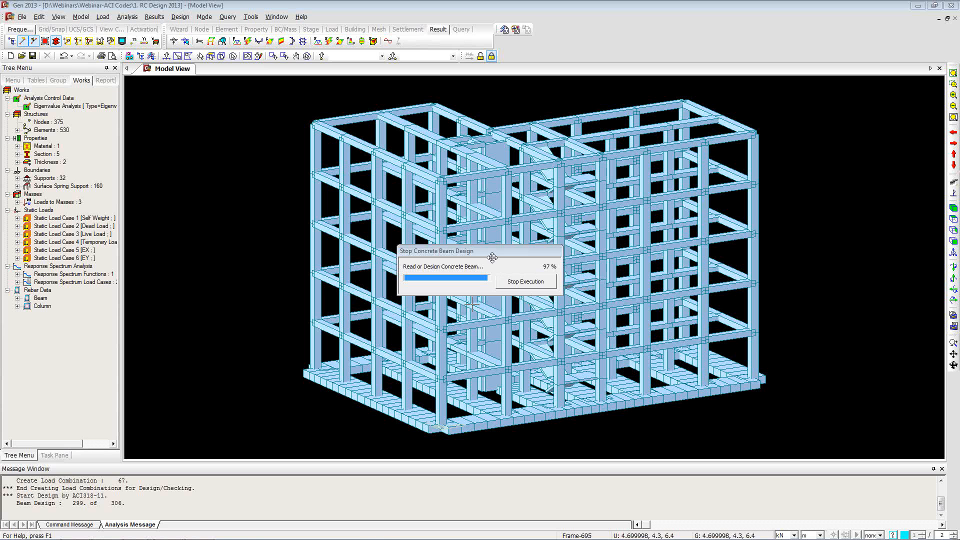
mouse_move(274, 535)
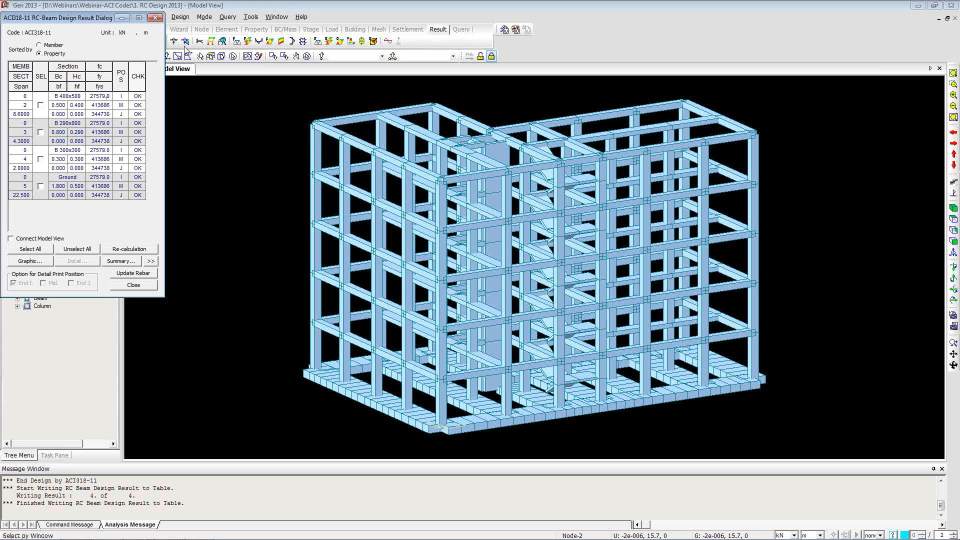
- Run the concrete code design for the columns and minimize its result dialog, keeping the beam results in view
left_click(179, 17)
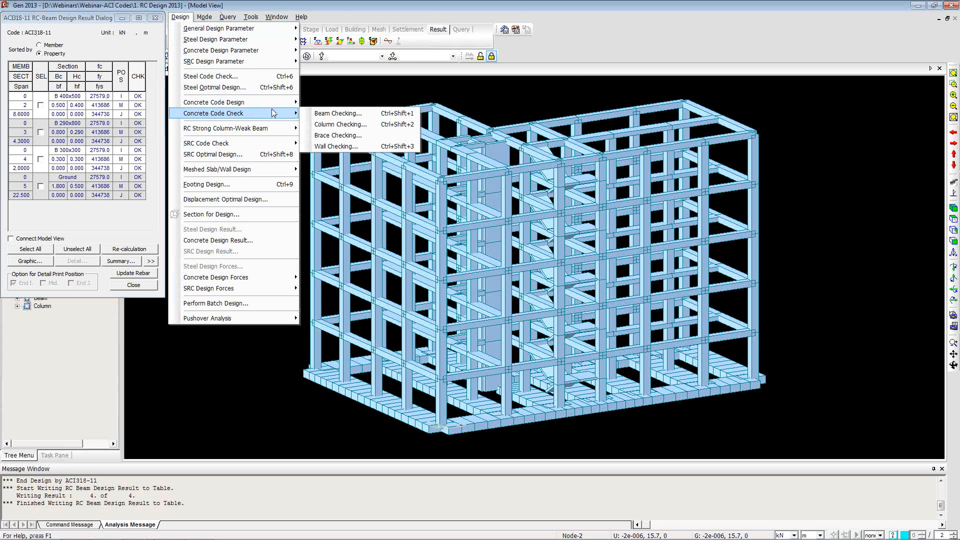
mouse_move(275, 106)
left_click(333, 113)
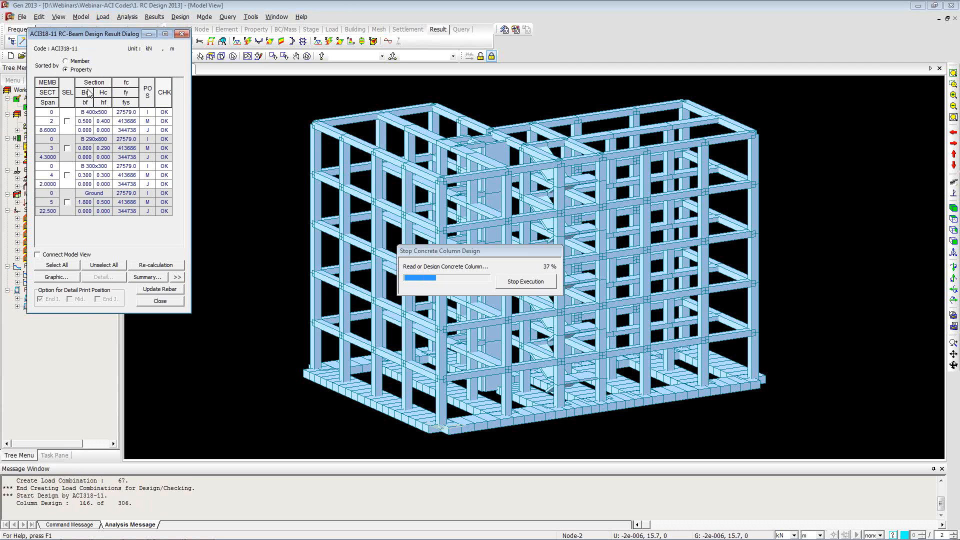
left_click_drag(95, 31, 205, 76)
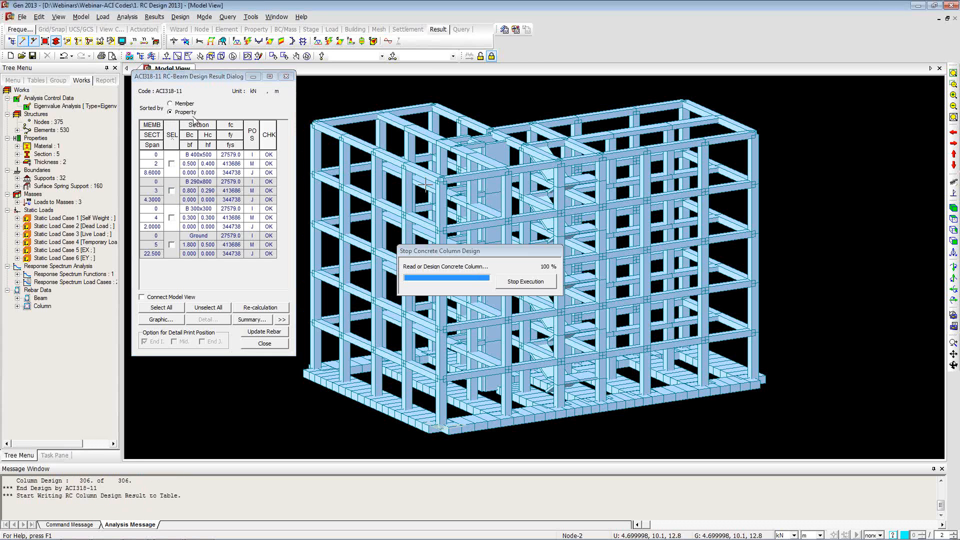
left_click(124, 18)
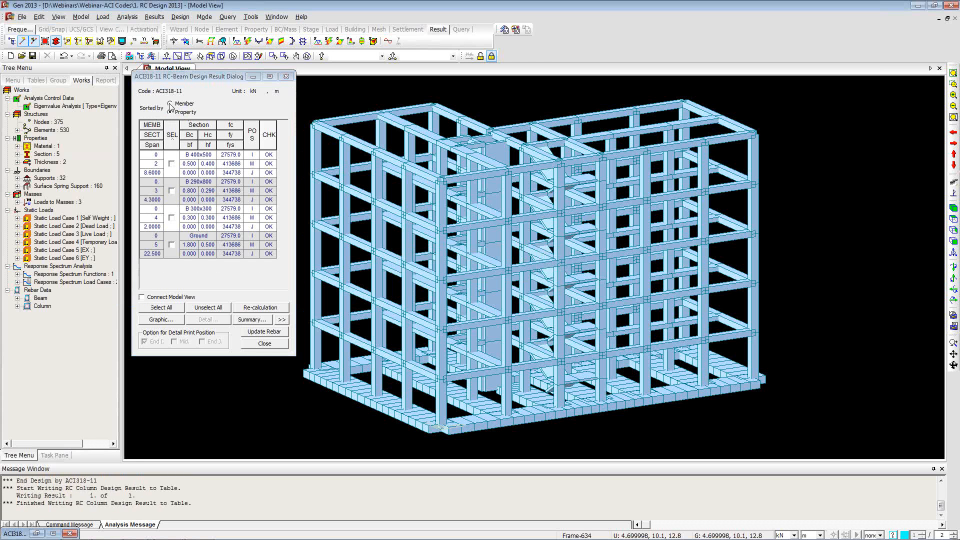
- Sort the beam design results by member and examine member 387's graphic report for section diagram, bending moment and shear capacity
left_click(172, 164)
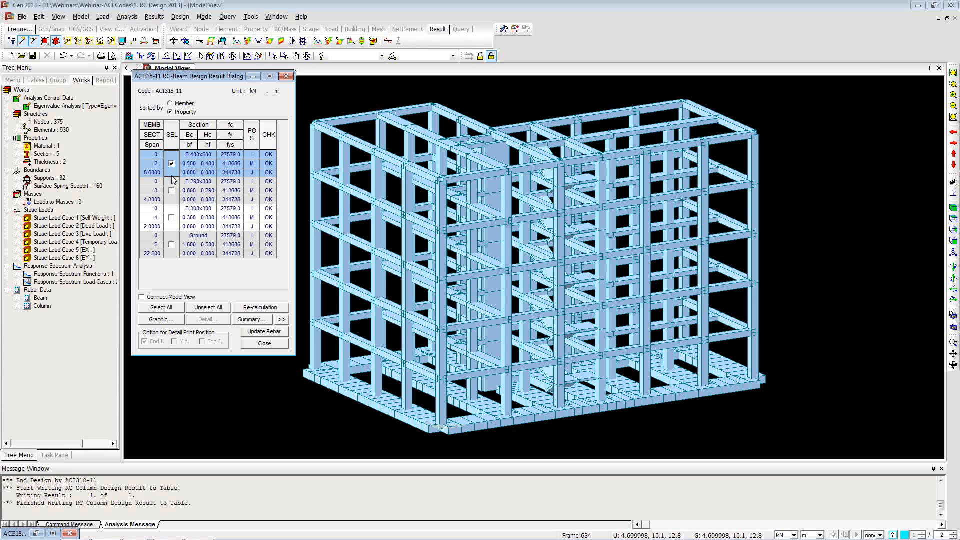
left_click(171, 103)
left_click(171, 164)
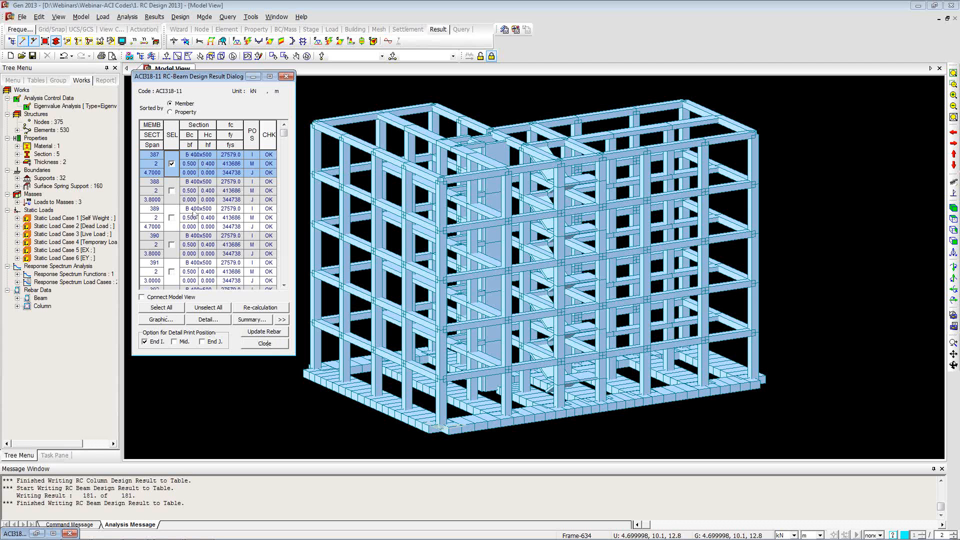
left_click(159, 319)
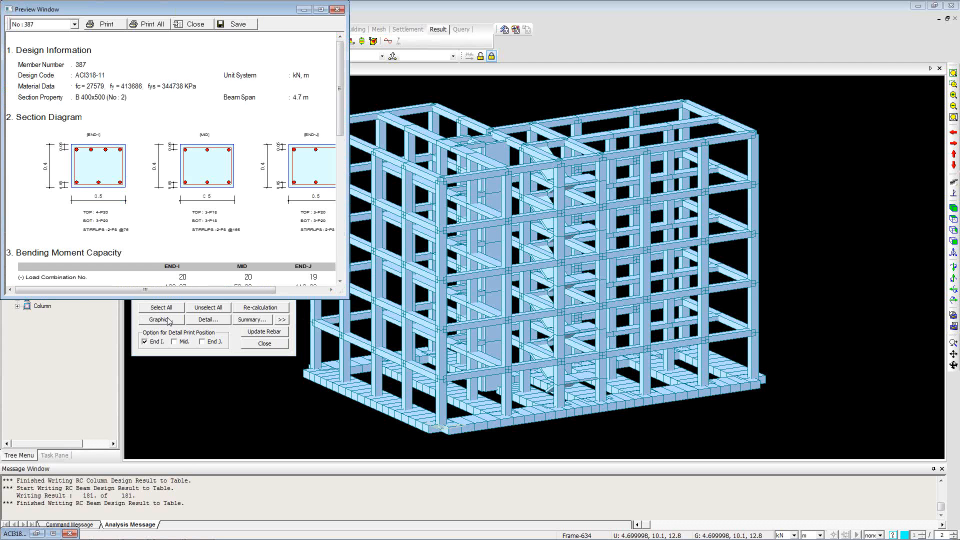
left_click(320, 10)
left_click_drag(408, 221, 428, 225)
left_click_drag(351, 270, 322, 229)
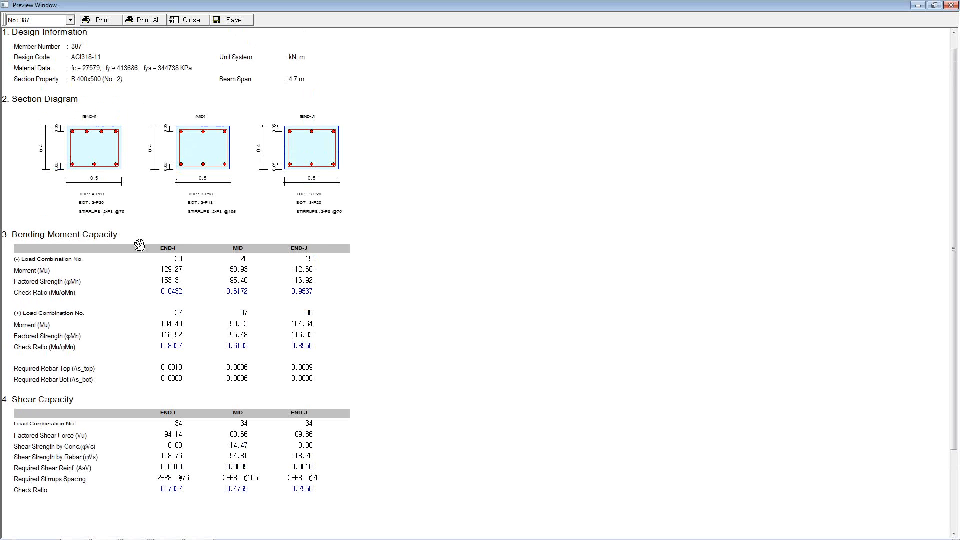
- Read through the bending moment and shear capacity checks in beam member 387's graphic report and close the report
left_click_drag(140, 239, 137, 203)
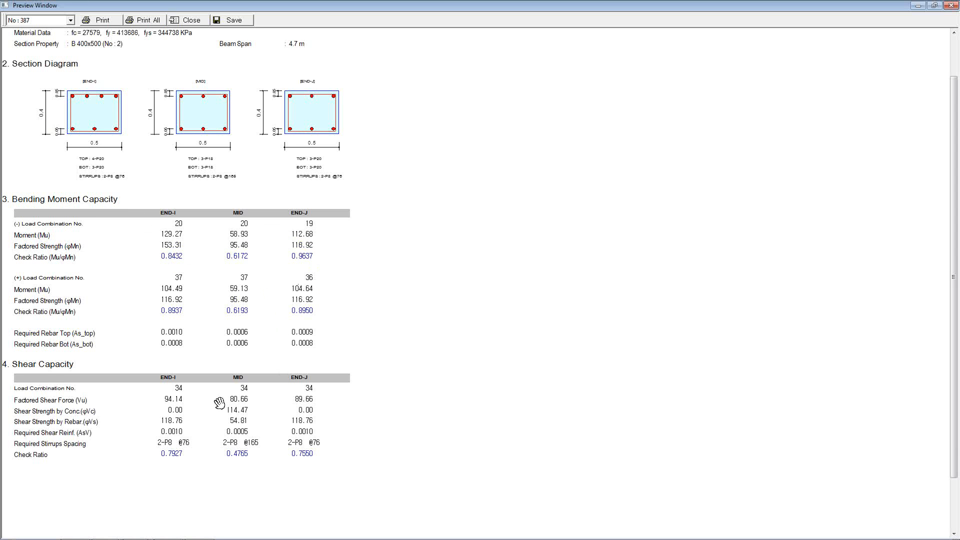
left_click_drag(219, 403, 222, 383)
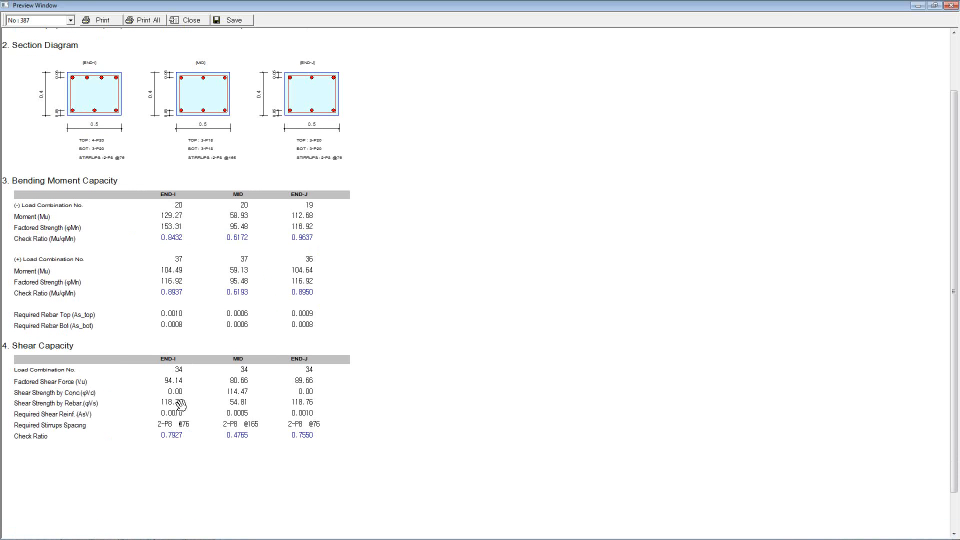
left_click(950, 6)
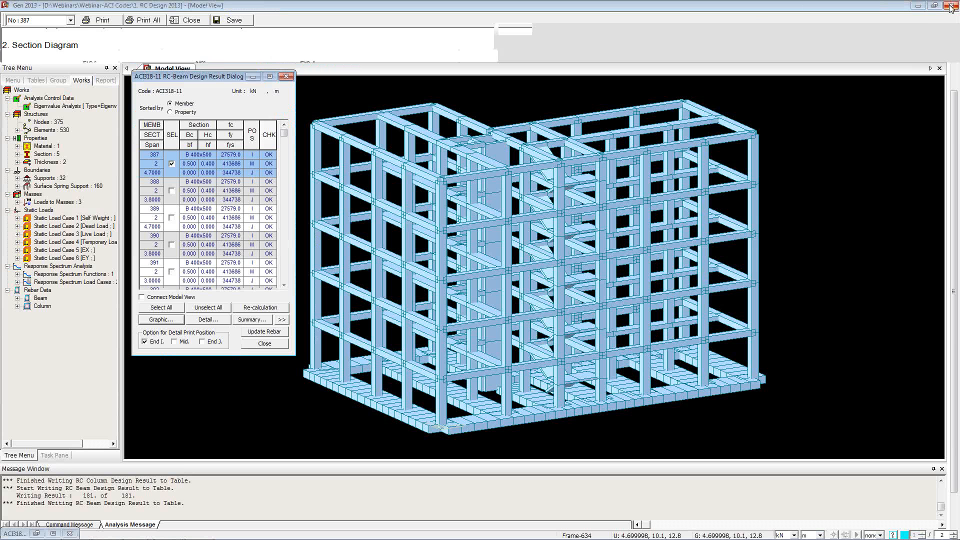
- Generate the detail report for beam member 387, enlarge it, and examine its definition of load combinations with scale-up factors
left_click(206, 320)
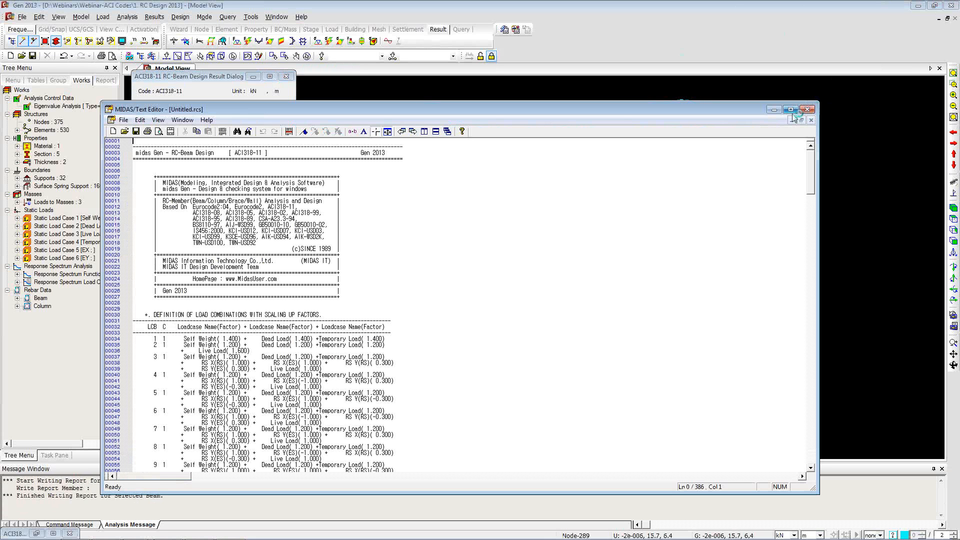
left_click(790, 109)
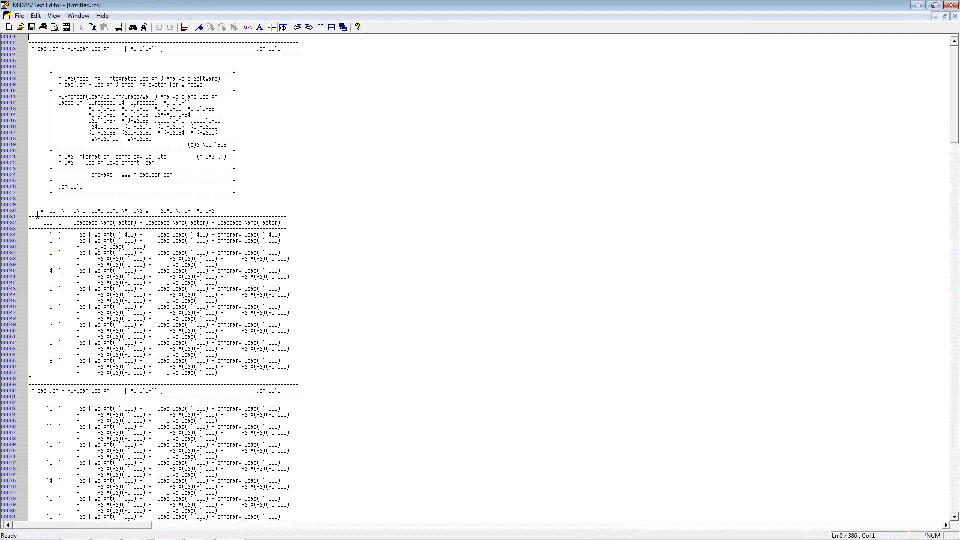
left_click_drag(37, 214, 286, 371)
left_click(287, 372)
scroll(280, 344, "down", 3)
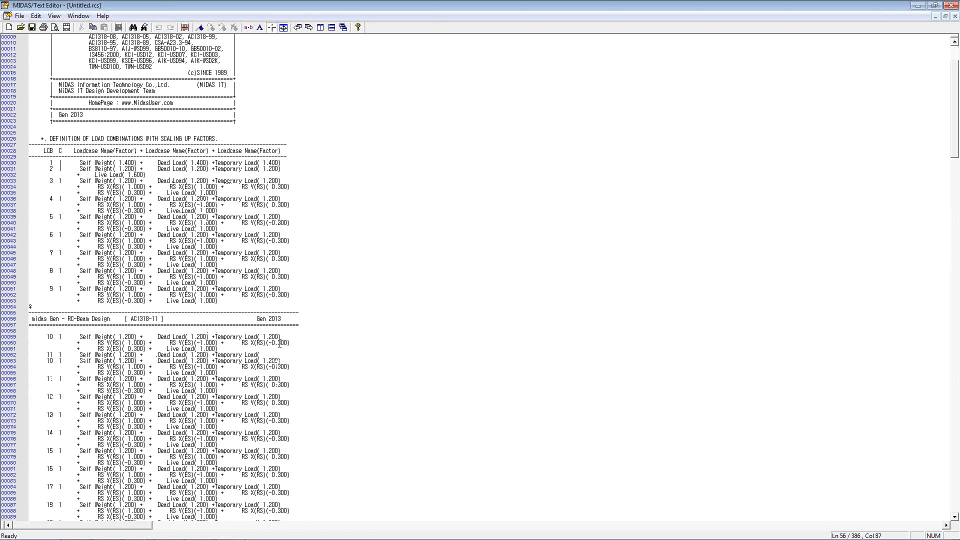
scroll(280, 343, "down", 20)
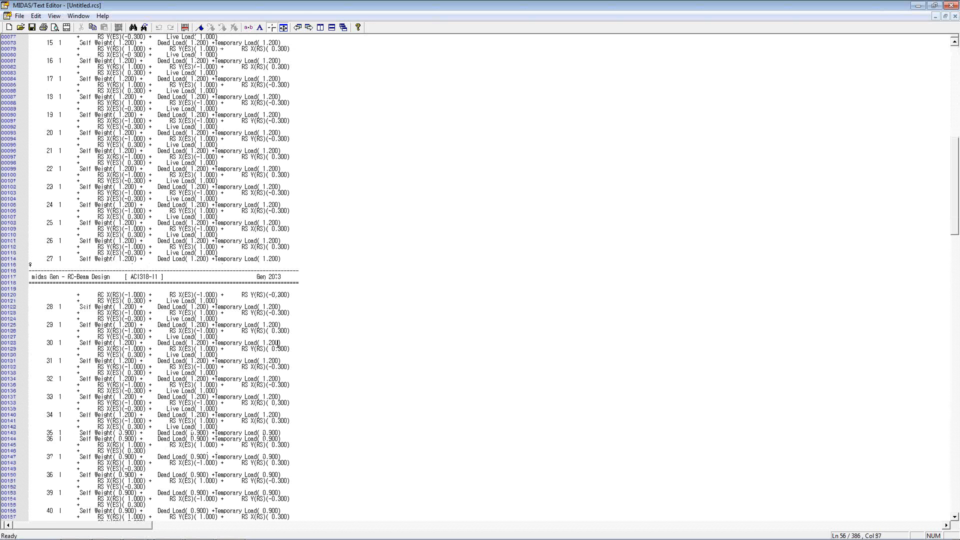
scroll(279, 345, "down", 7)
- Examine the beam data description and the reinforcement pattern table in member 387's detail report
left_click_drag(954, 235, 951, 393)
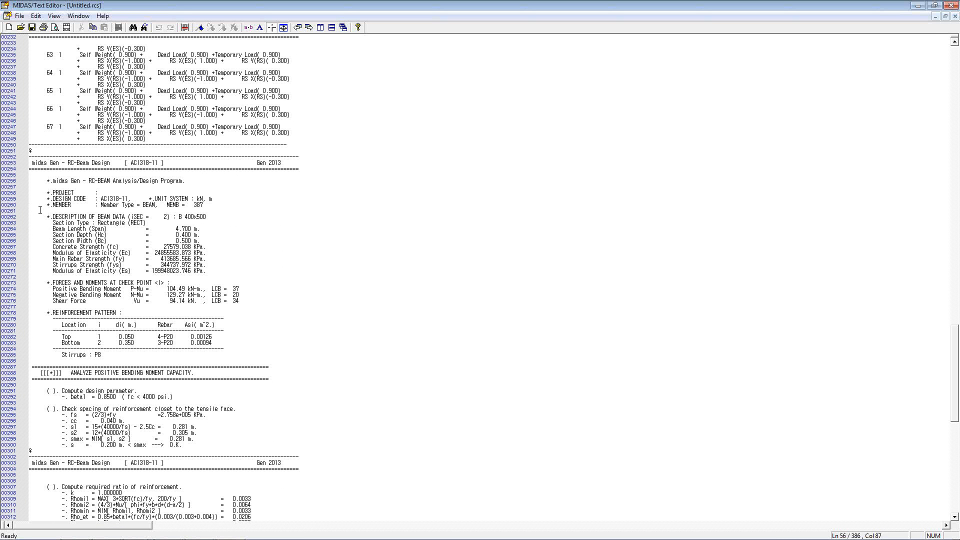
left_click_drag(46, 220, 210, 270)
left_click(214, 270)
left_click_drag(50, 313, 220, 344)
left_click(223, 343)
- Examine the positive and negative bending moment capacity and shear capacity calculations in the detail report
scroll(175, 289, "down", 5)
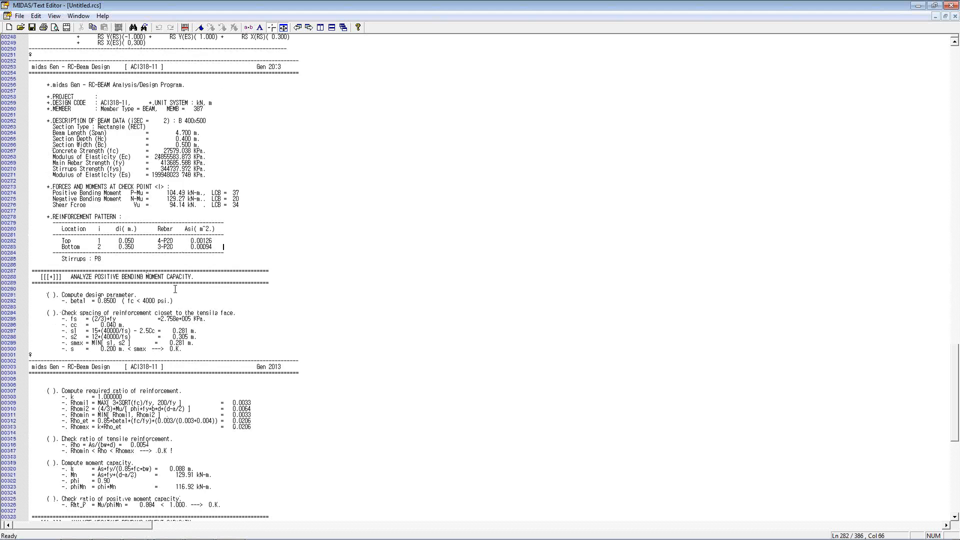
scroll(175, 289, "down", 8)
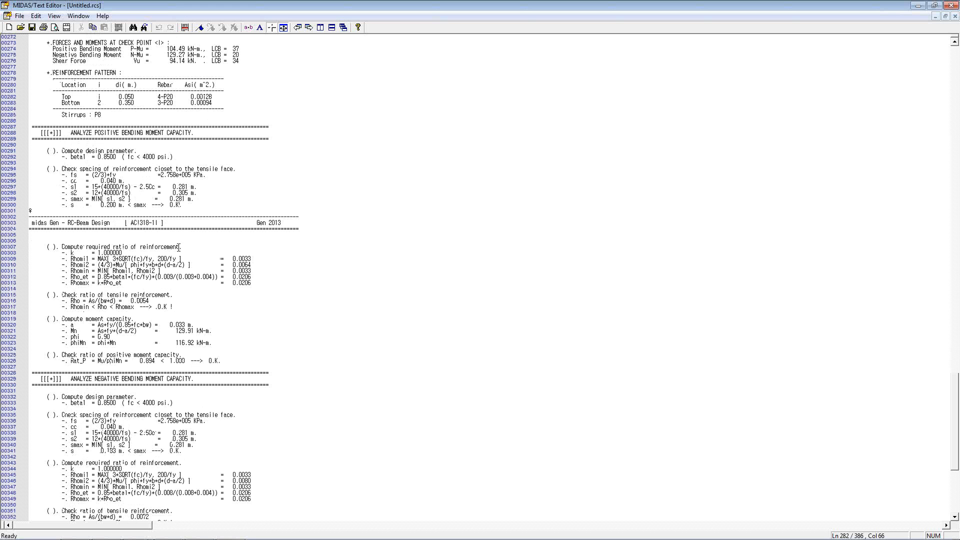
scroll(179, 247, "down", 5)
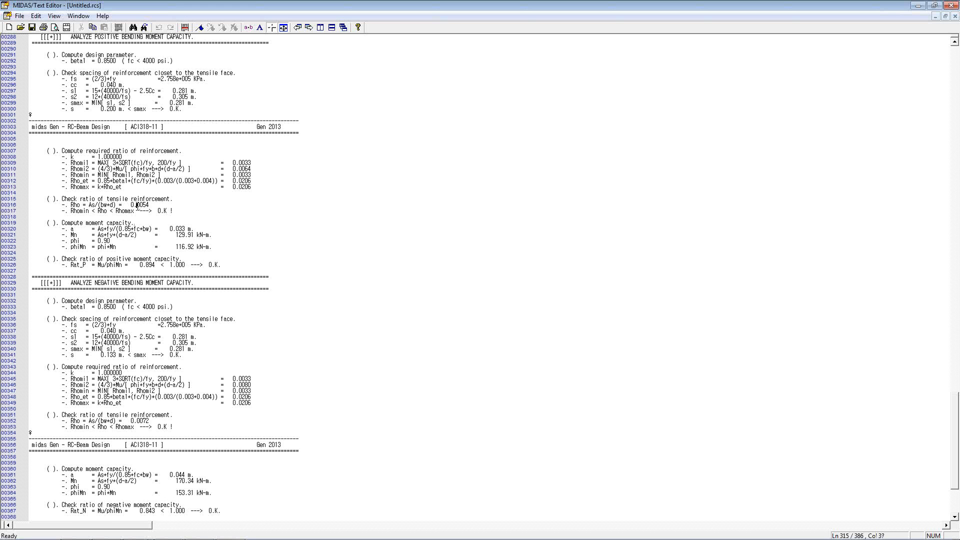
left_click_drag(138, 206, 90, 212)
left_click(99, 218)
scroll(117, 283, "down", 9)
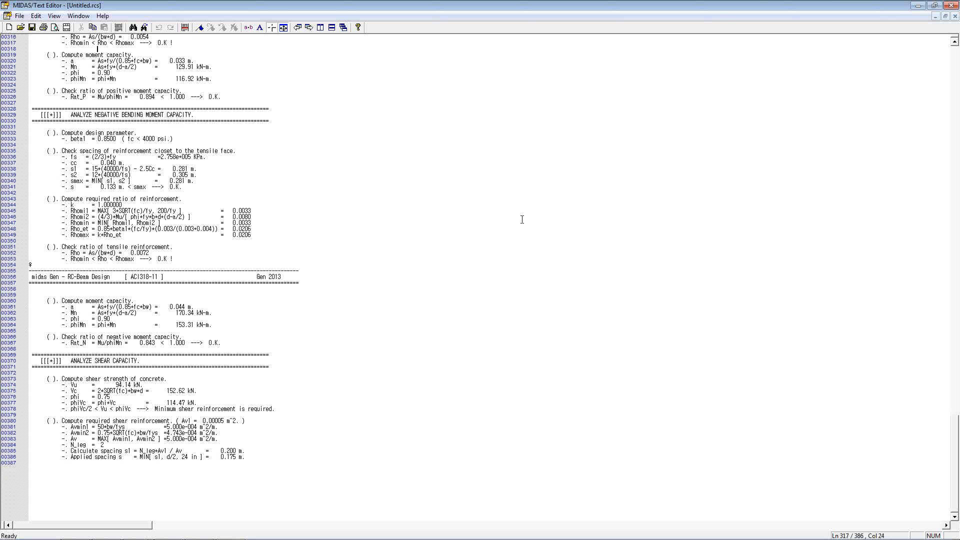
- Discard the temporary detail report without saving and close the beam design results
left_click(951, 5)
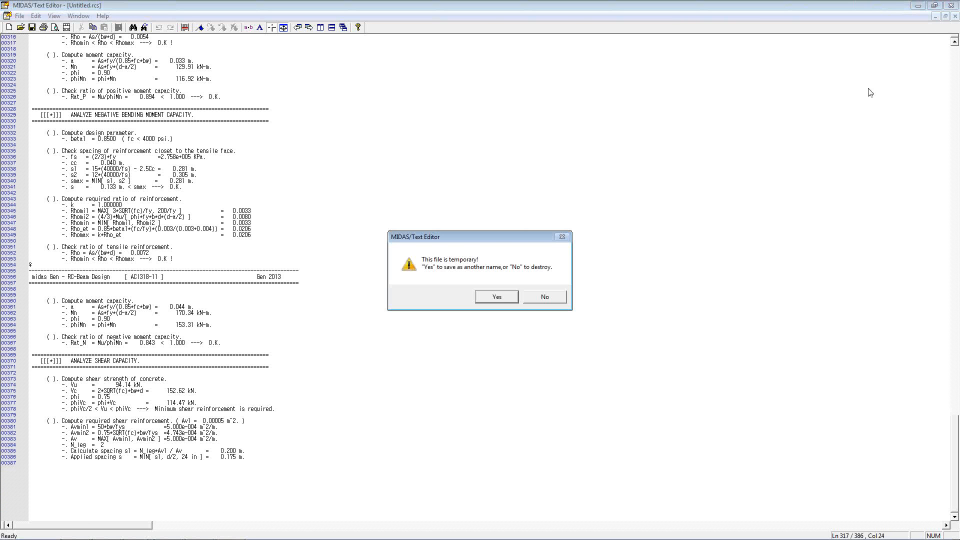
left_click(534, 298)
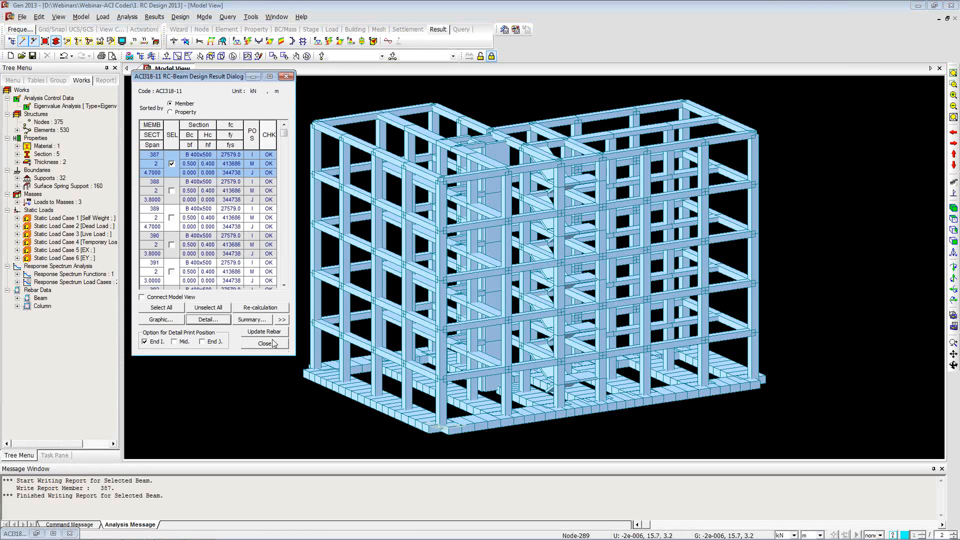
left_click(266, 344)
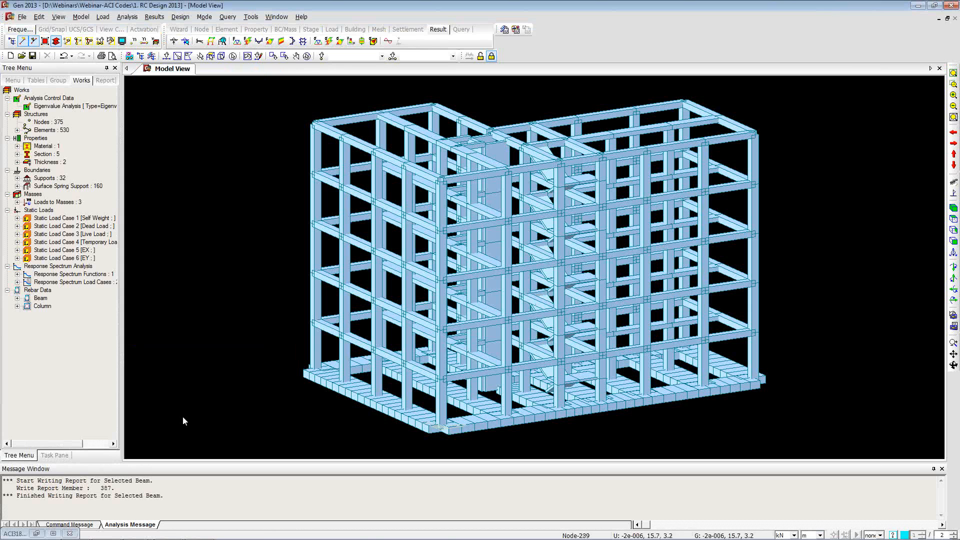
- Restore the column design results, select section C 500x500, and open its graphic report at full size
left_click(37, 533)
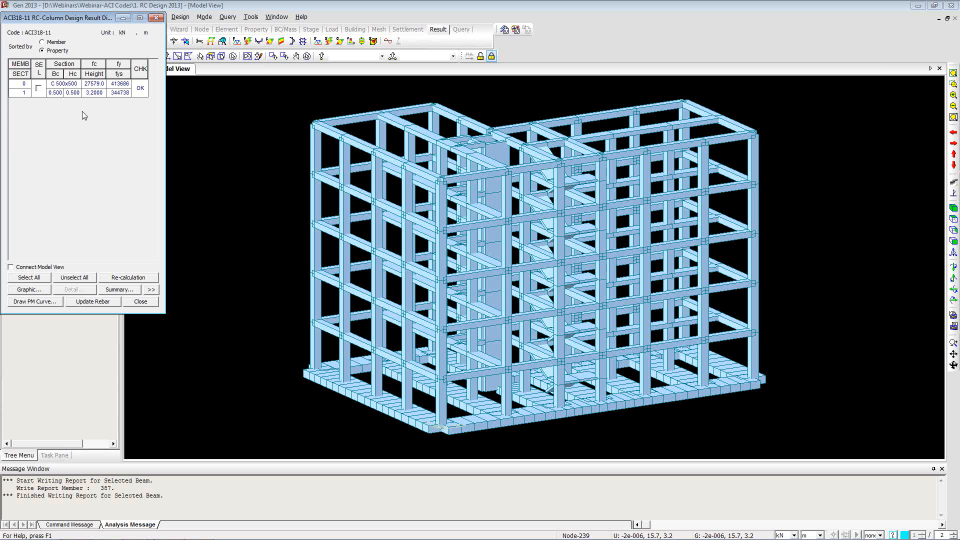
left_click(39, 89)
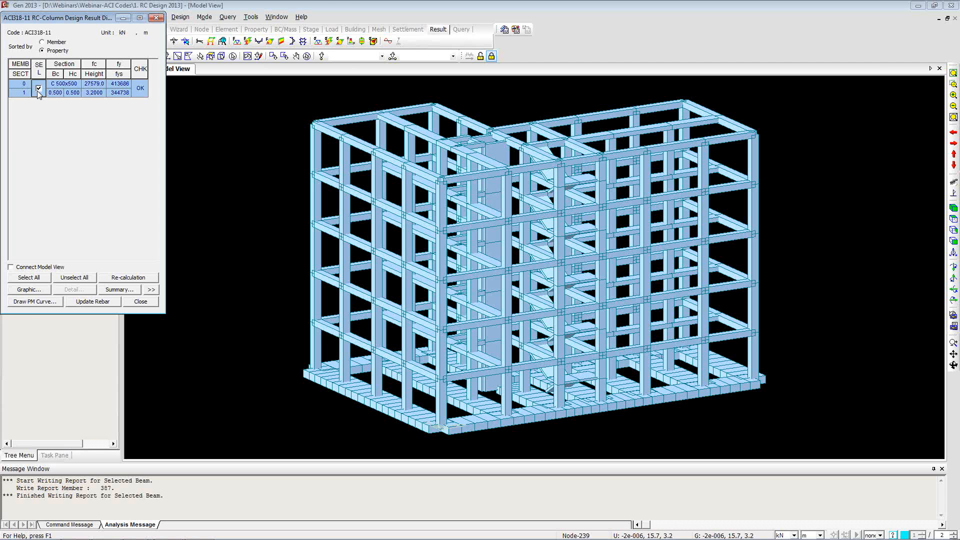
left_click(28, 292)
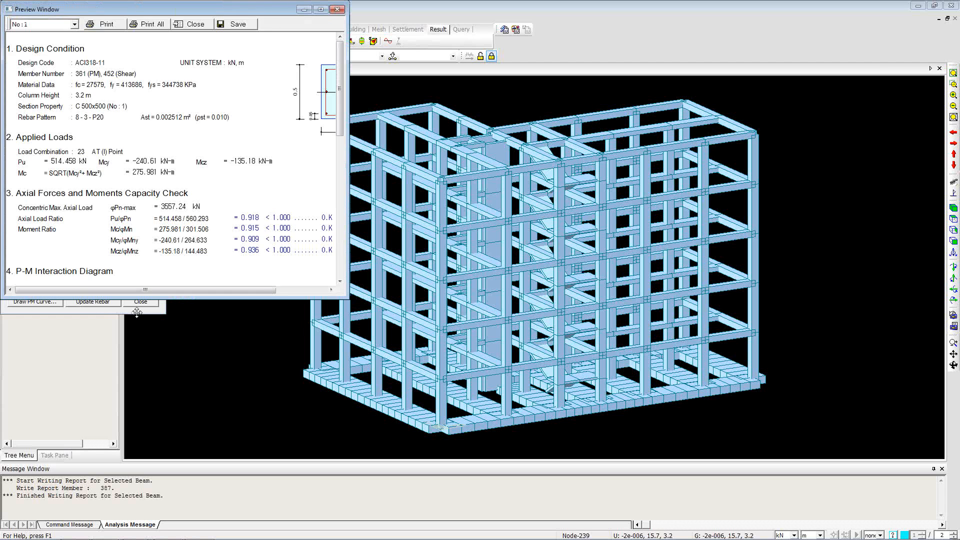
left_click(321, 9)
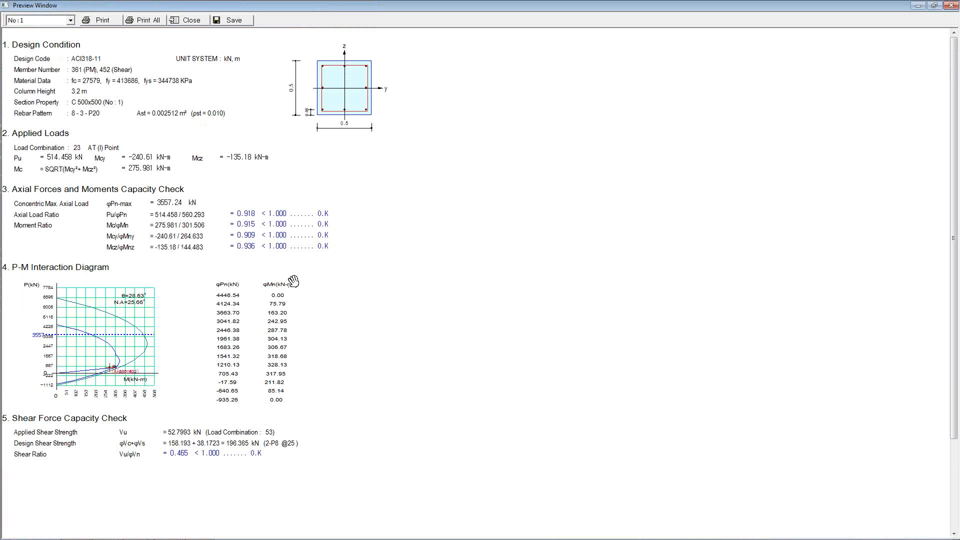
- Examine the column's capacity checks and P-M interaction diagram, then close the report and the column design results
left_click_drag(294, 281, 289, 249)
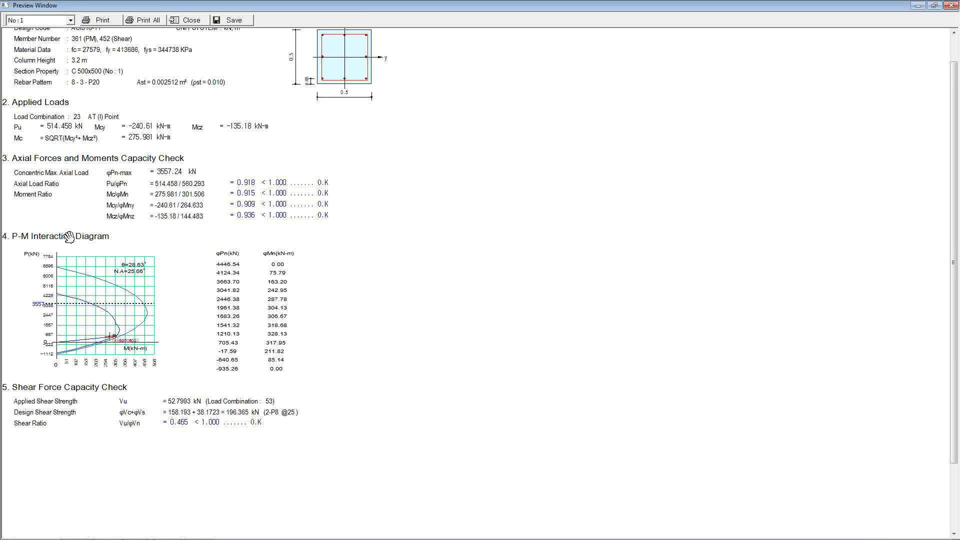
left_click_drag(259, 200, 272, 257)
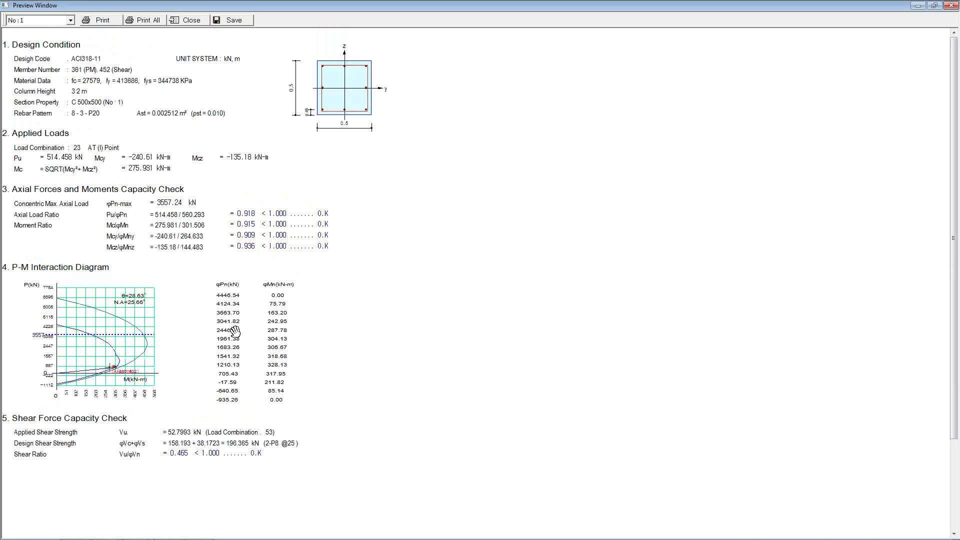
left_click(949, 5)
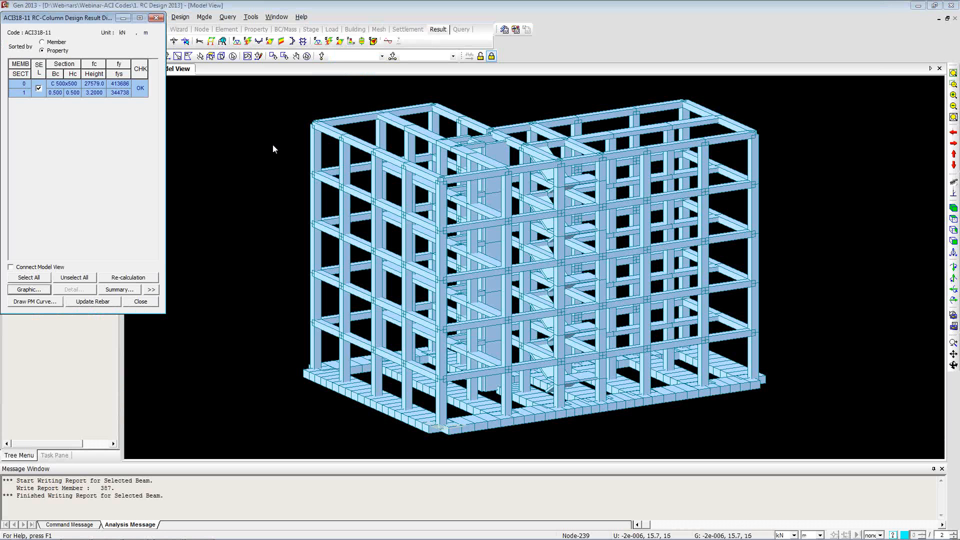
left_click(140, 301)
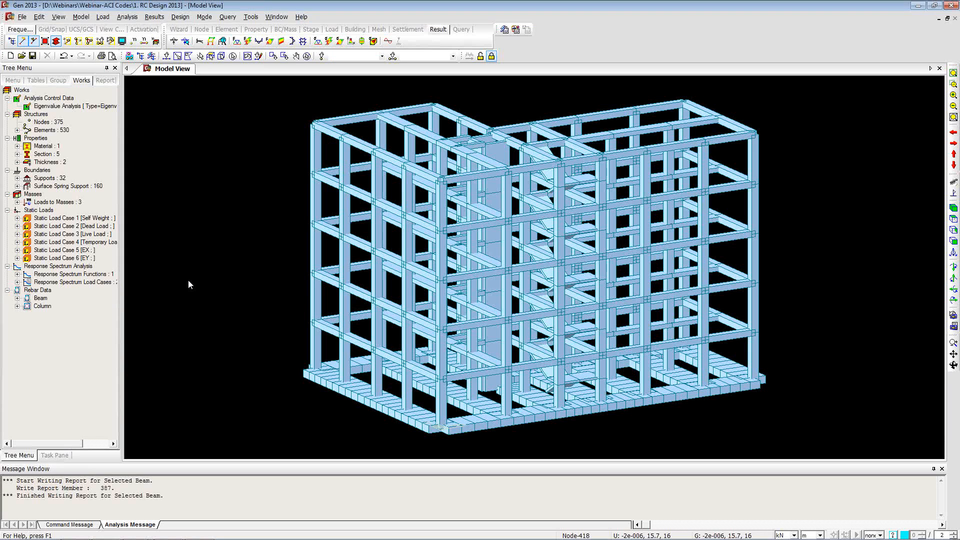
- Switch to the presentation, advance to the Rebar Input & Modification slide, and return to Gen 2013
key("alt+Tab")
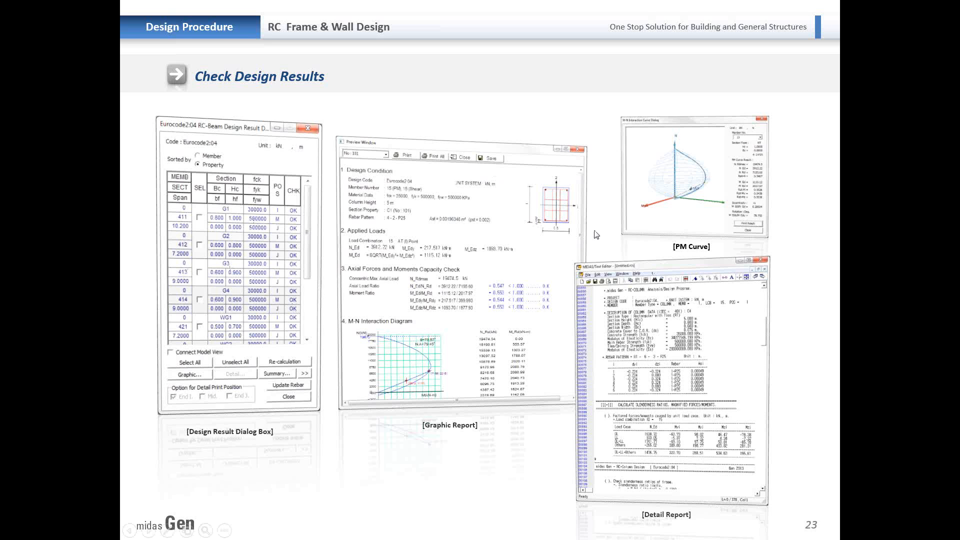
left_click(832, 178)
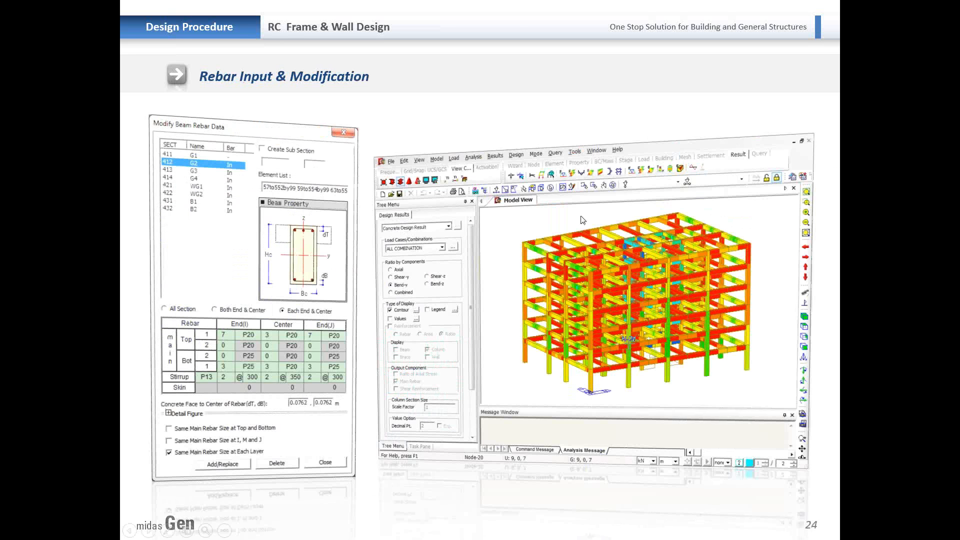
key("alt+Tab")
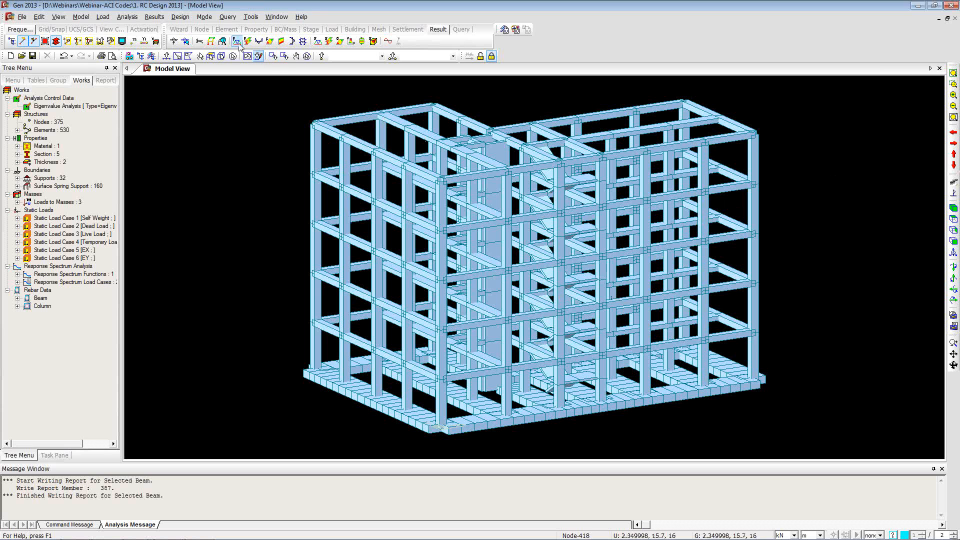
left_click(177, 56)
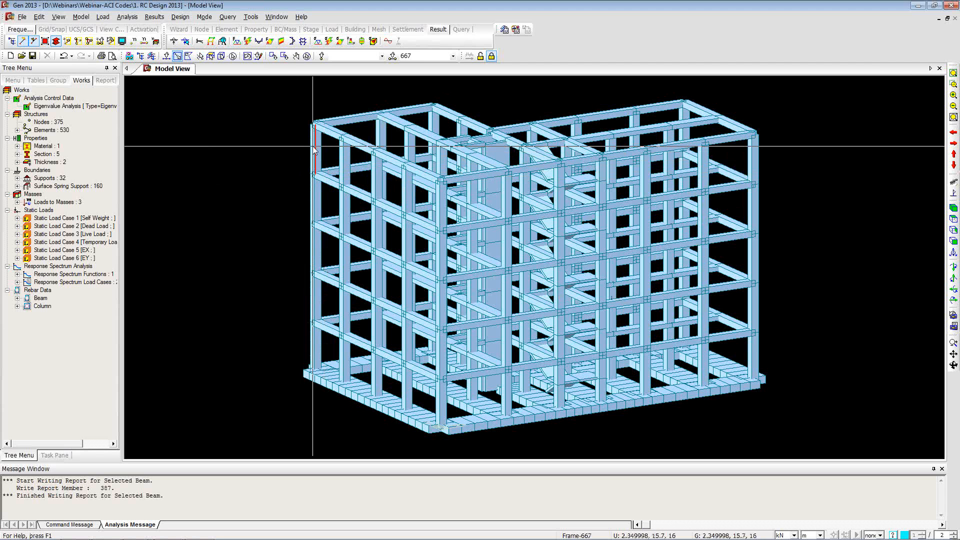
left_click(306, 57)
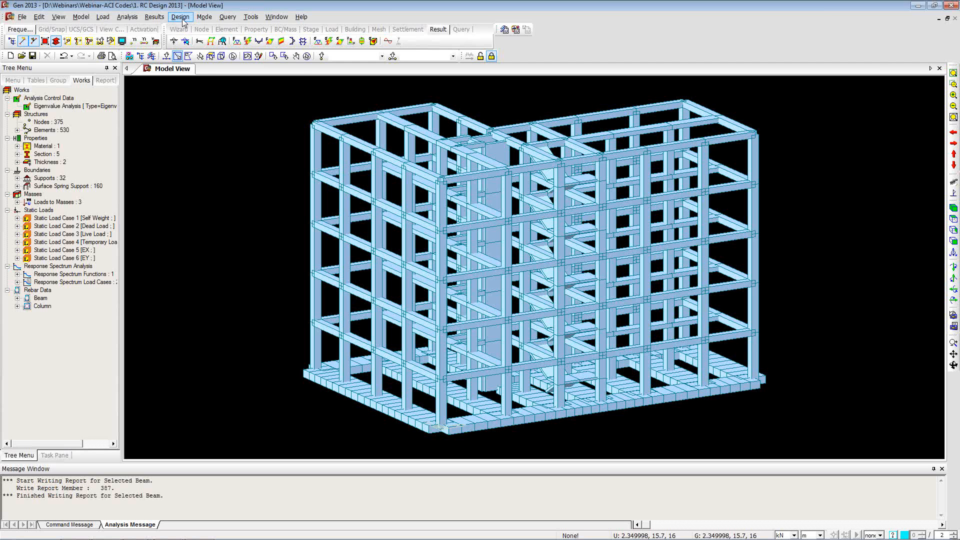
- Open the list of sections for design and select beam section B 400x500
left_click(181, 17)
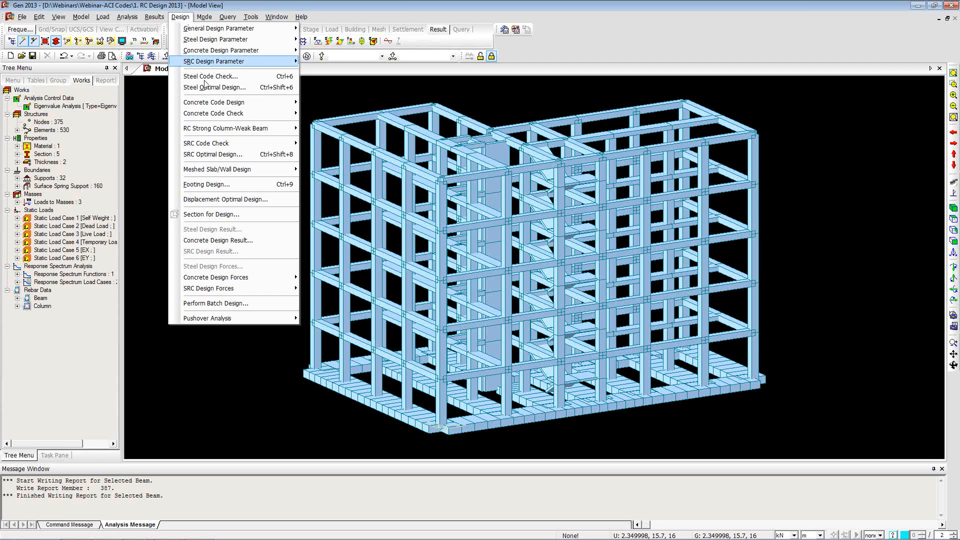
left_click(239, 215)
left_click_drag(483, 190, 310, 193)
left_click(306, 229)
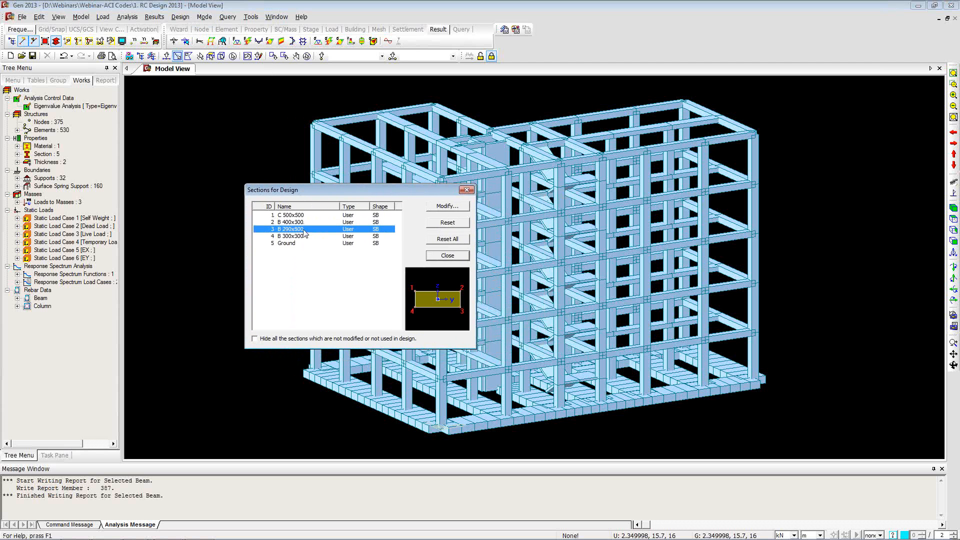
left_click(310, 223)
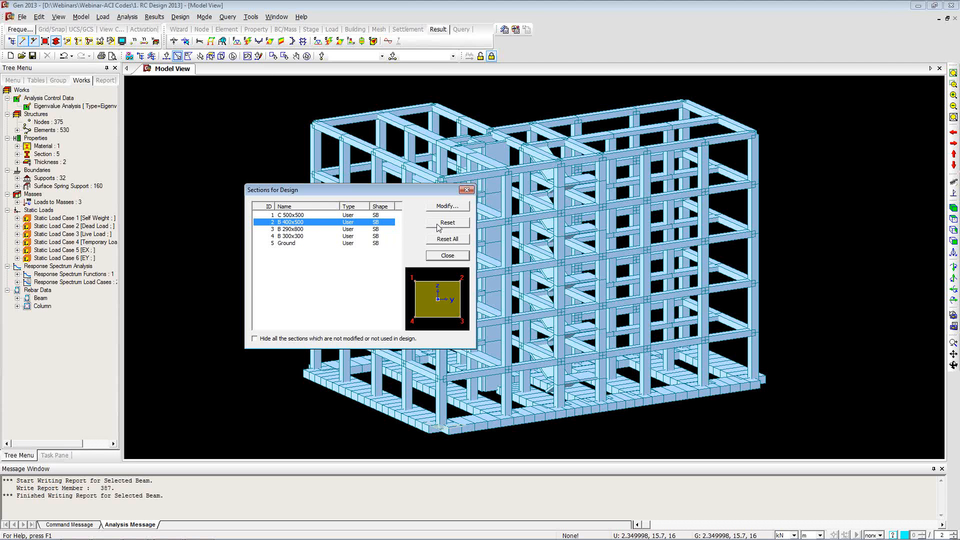
- Modify design section B 400x500 to a height H of 0.65 m and a width B of 0.6 m
left_click(447, 206)
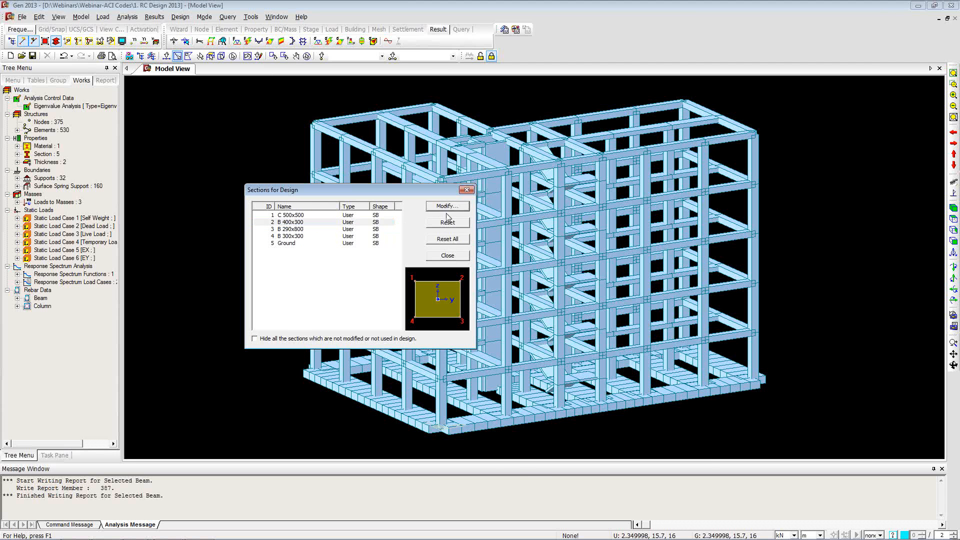
left_click_drag(518, 190, 501, 119)
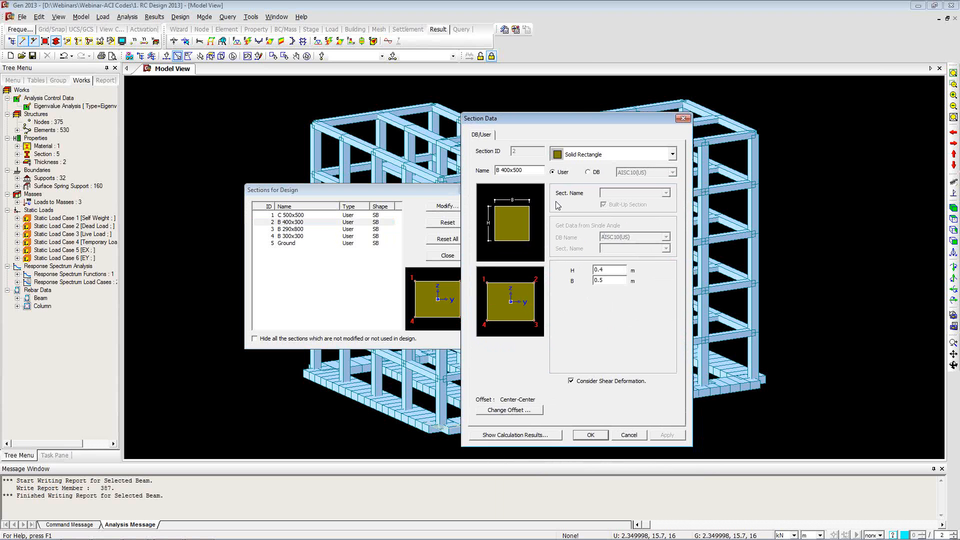
double_click(609, 268)
type("0.")
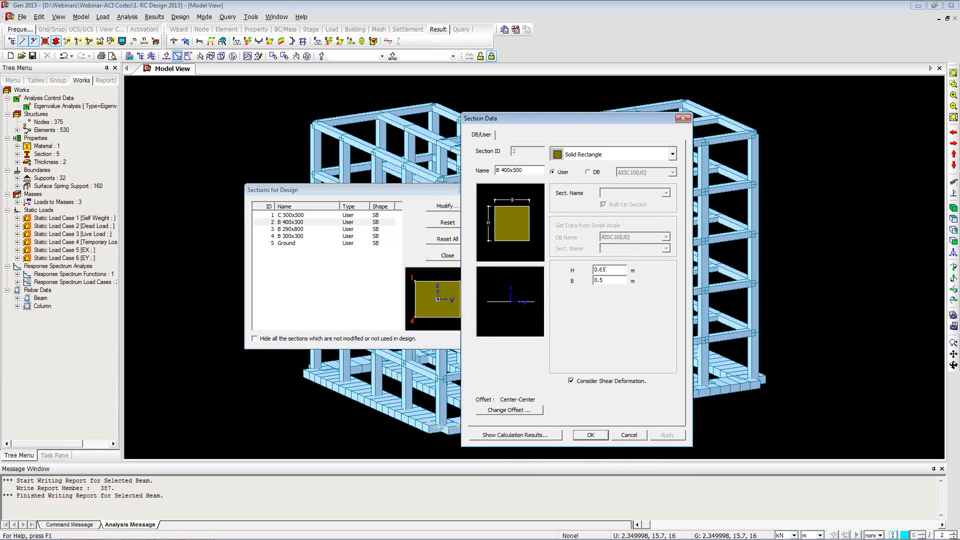
key("Tab")
type("0.6")
left_click(590, 434)
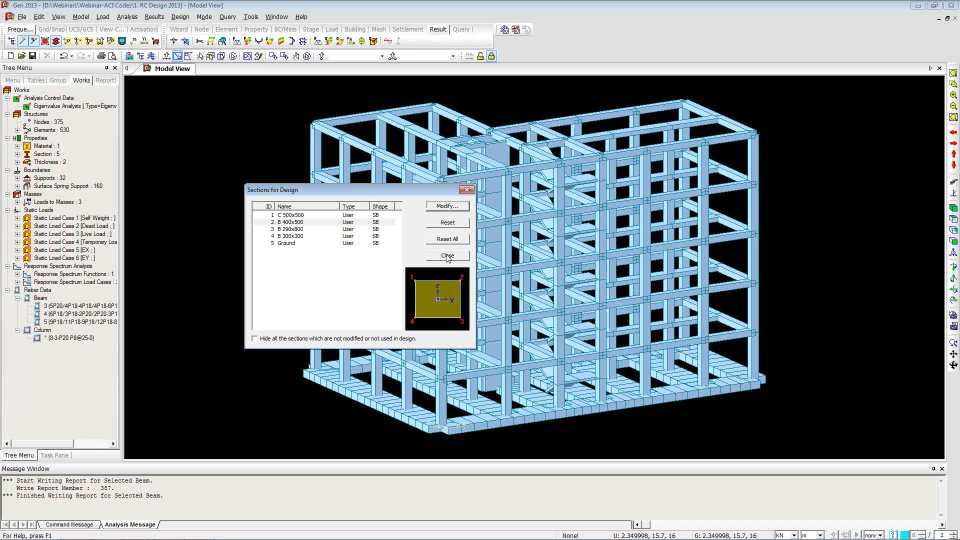
- Close the list of sections for design, highlight the members using section B 400x500 in the model, and clear the selection
left_click(447, 256)
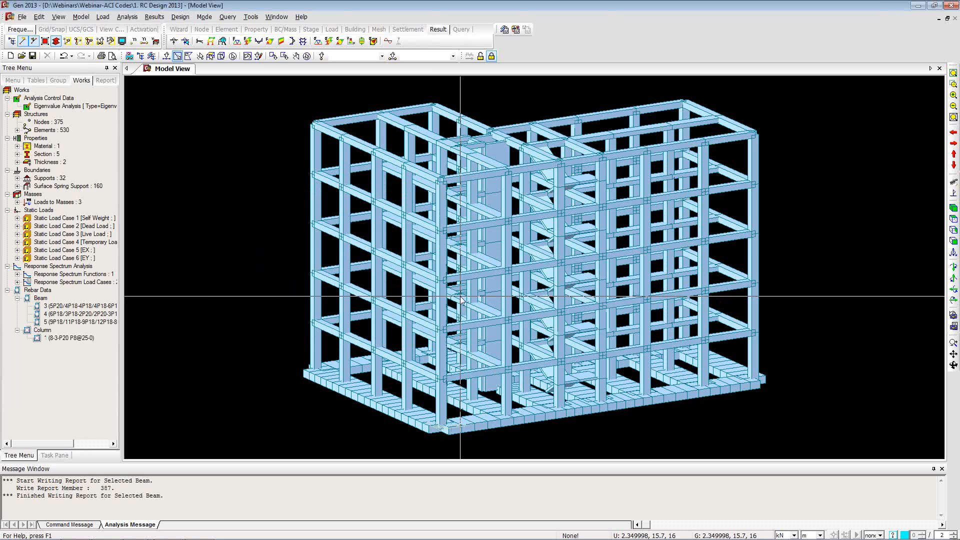
double_click(46, 156)
left_click(55, 170)
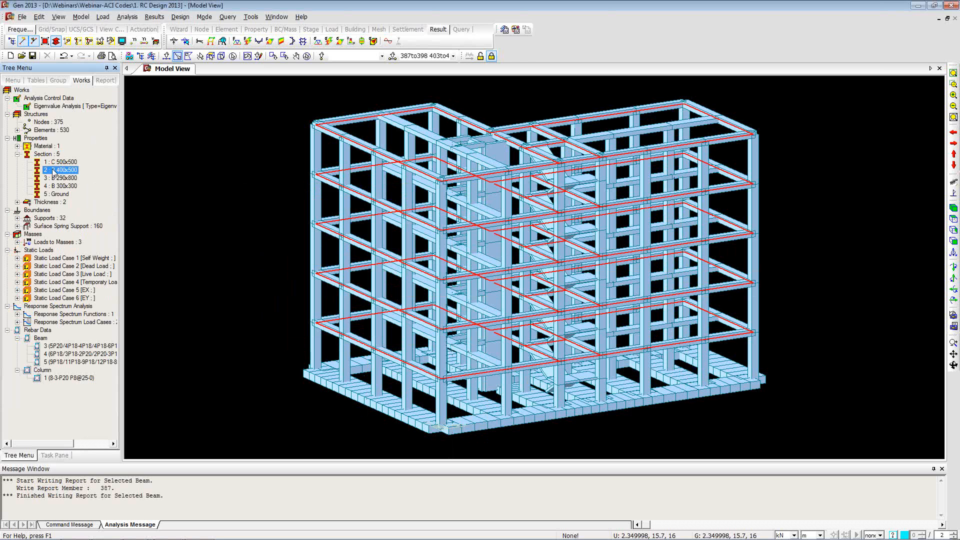
left_click(305, 56)
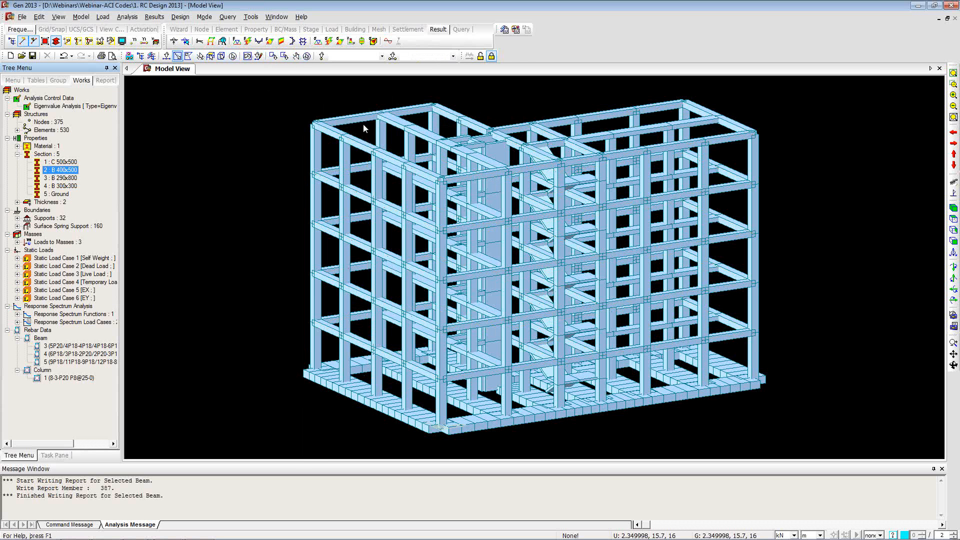
- Select a single roof edge beam with section B 400x500 and run the concrete code beam design on it
left_click(353, 119)
left_click(181, 16)
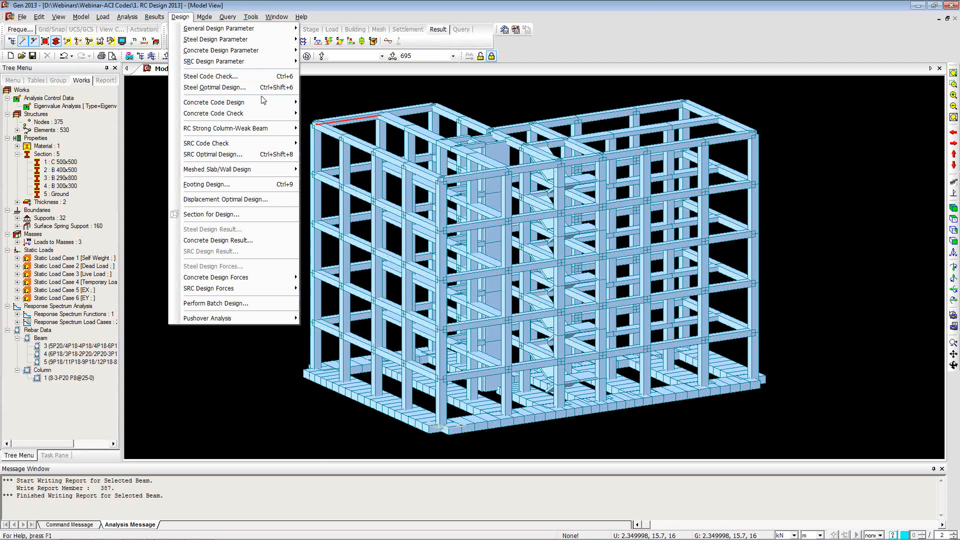
mouse_move(268, 103)
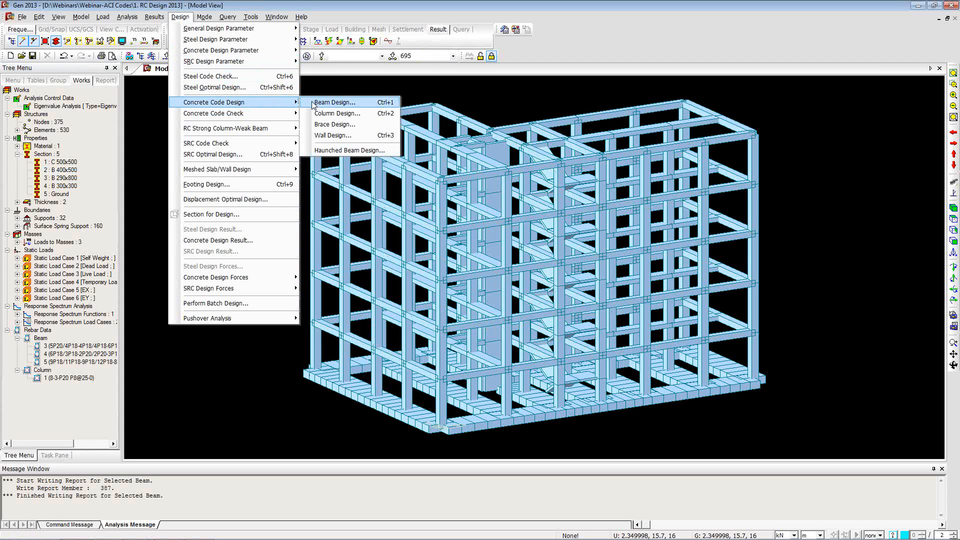
left_click(334, 103)
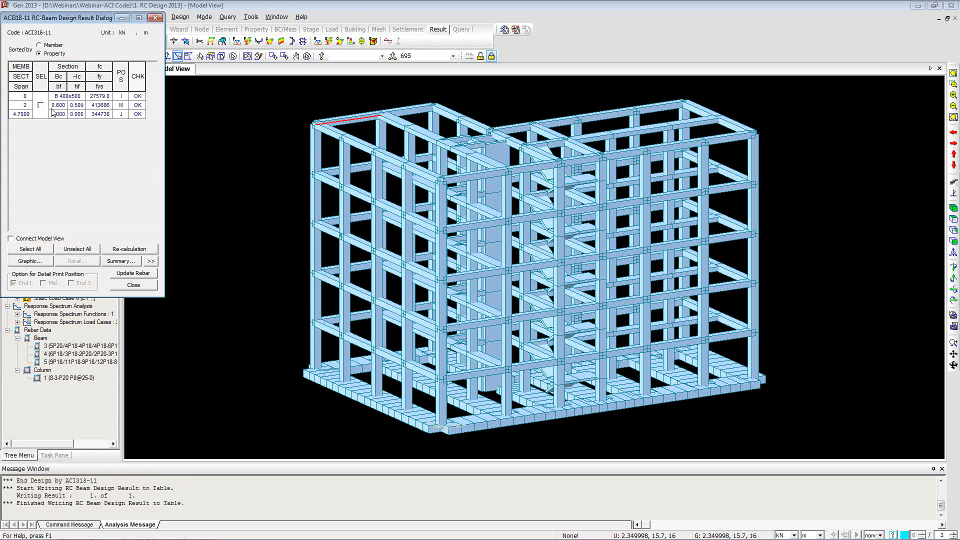
- Examine the graphic report of B 400x500 for section size, bending and shear capacity, and close the report and beam design results
left_click(41, 105)
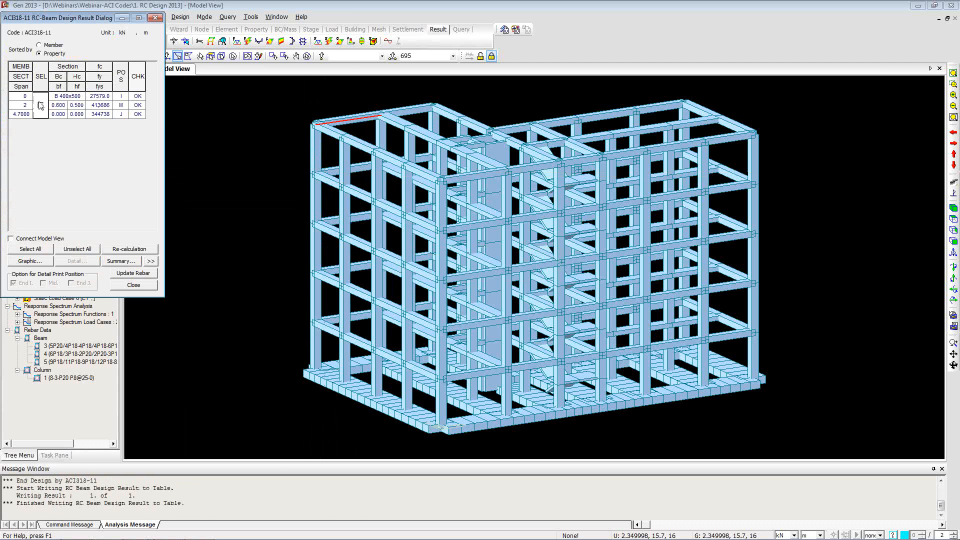
left_click(28, 261)
scroll(180, 227, "down", 3)
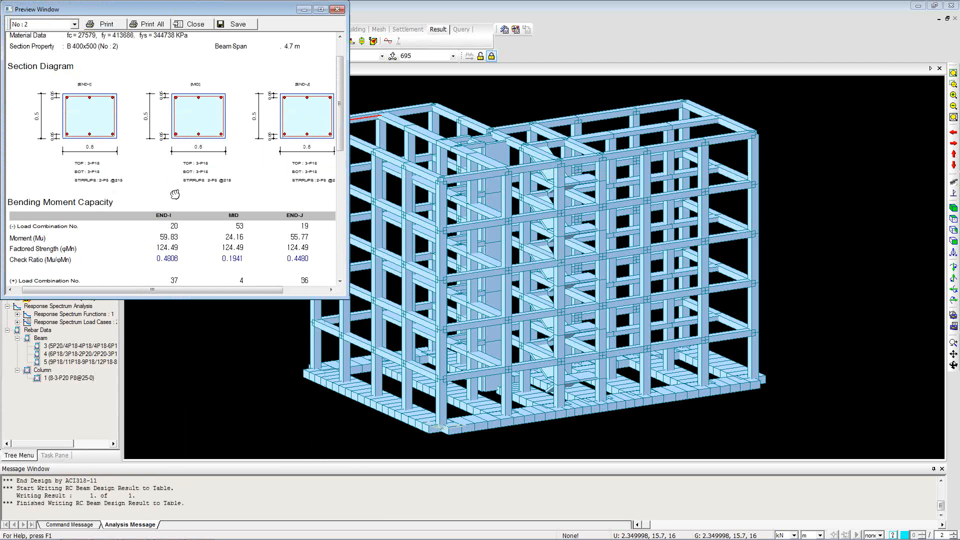
left_click(320, 9)
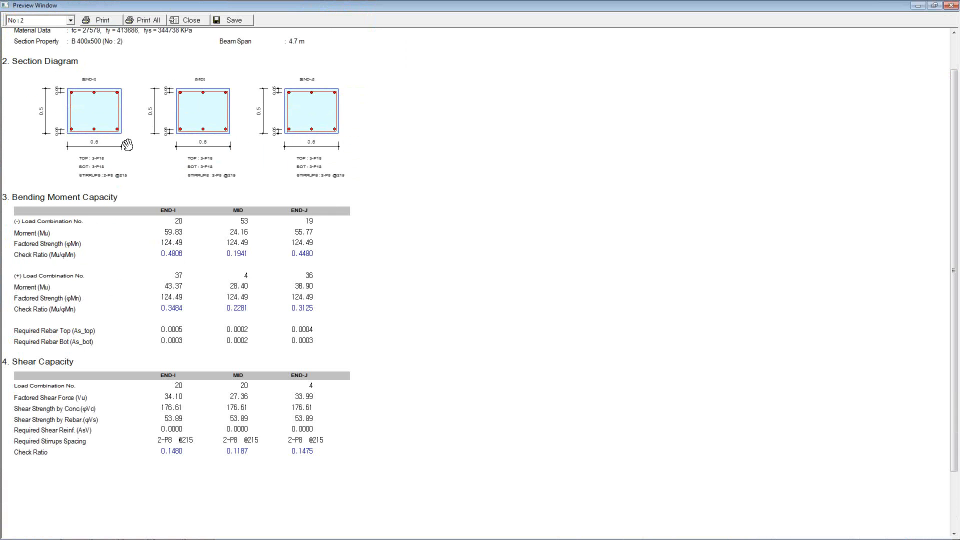
scroll(127, 143, "down", 2)
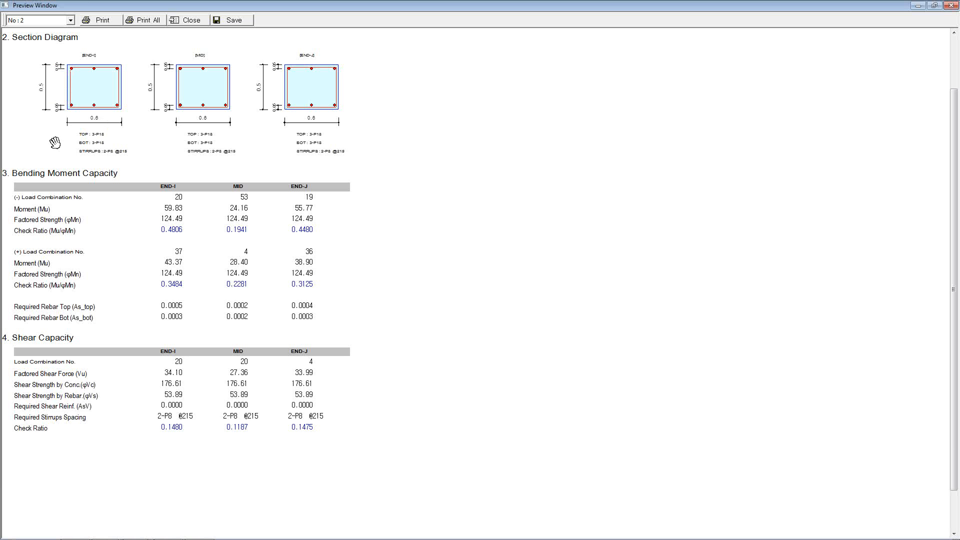
left_click(952, 6)
left_click(132, 285)
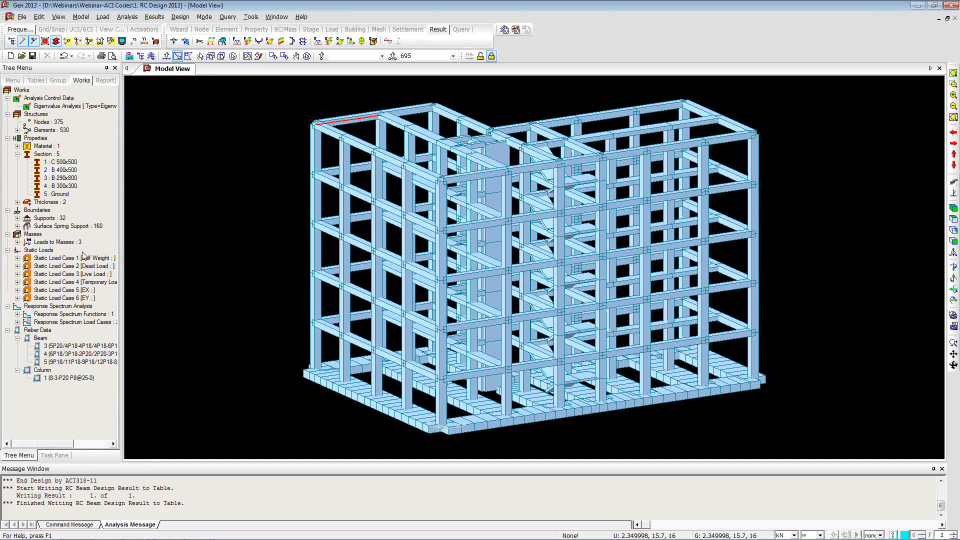
- Clear the selection and review the beam rebar data of sections B 290x800, B 300x300 and B 400x500
left_click(312, 56)
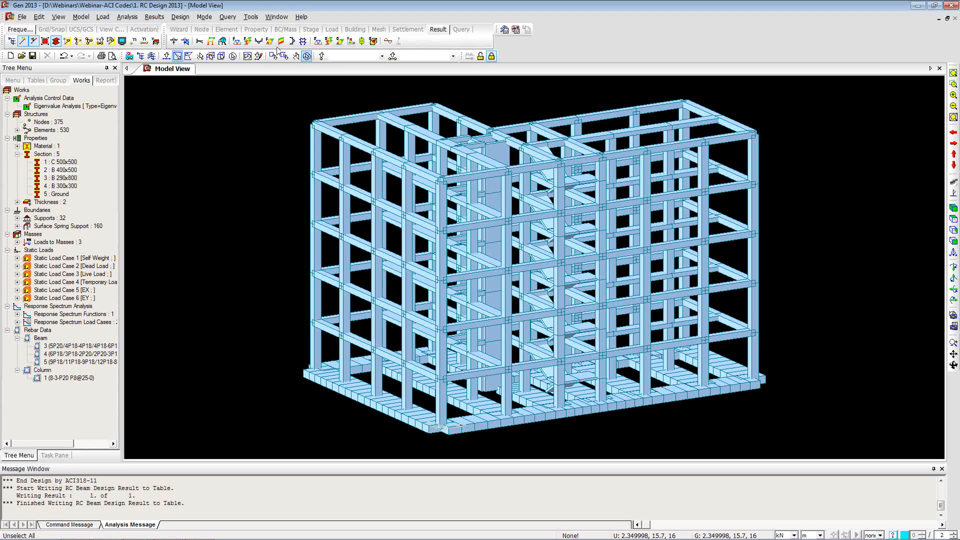
left_click(180, 17)
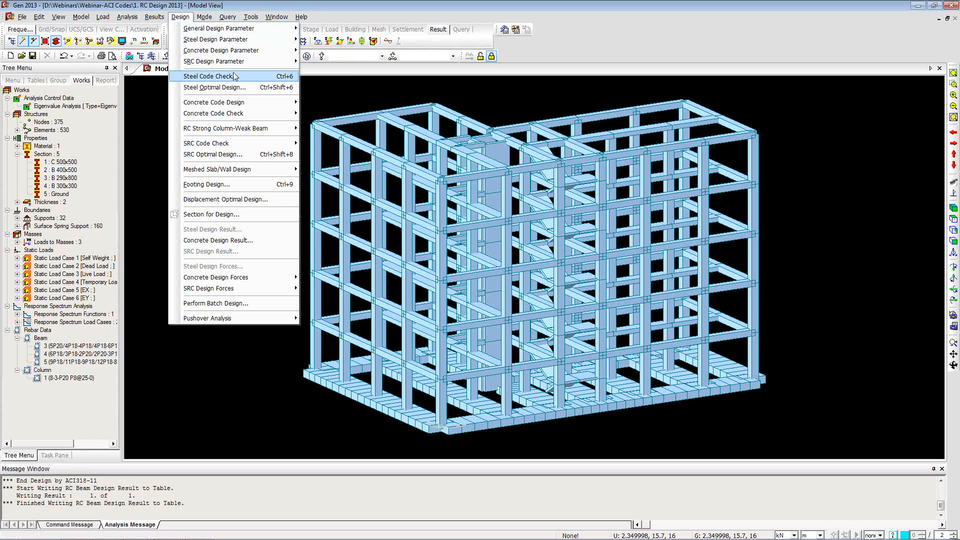
mouse_move(241, 54)
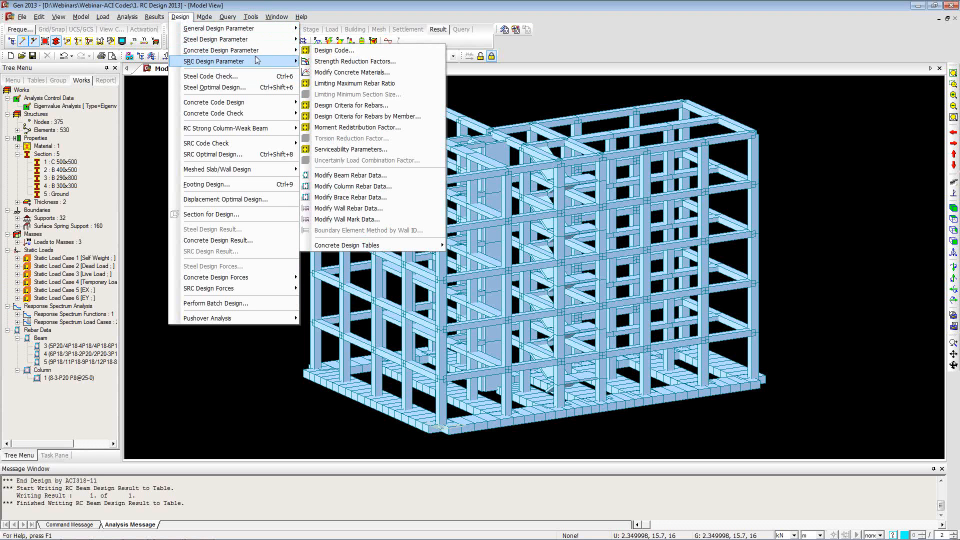
left_click(343, 175)
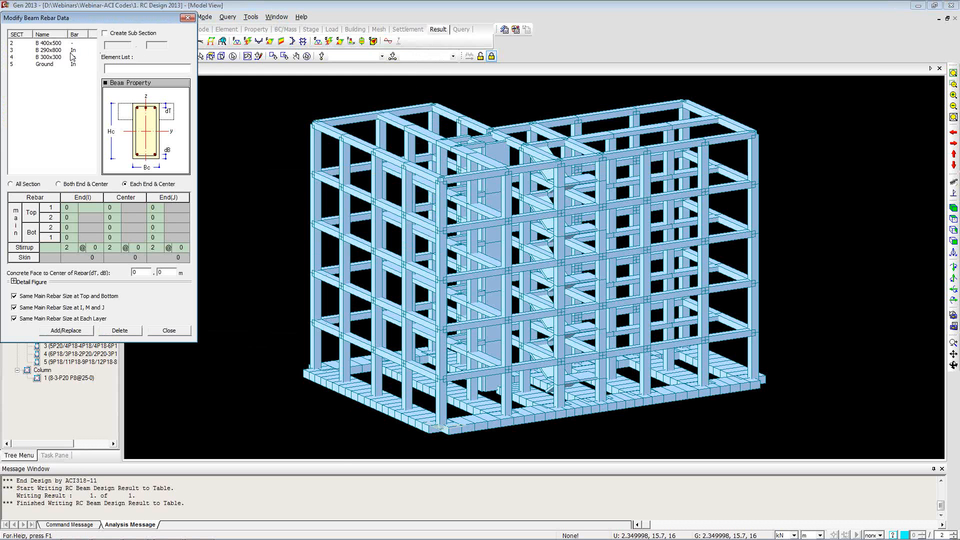
left_click(59, 51)
left_click(51, 57)
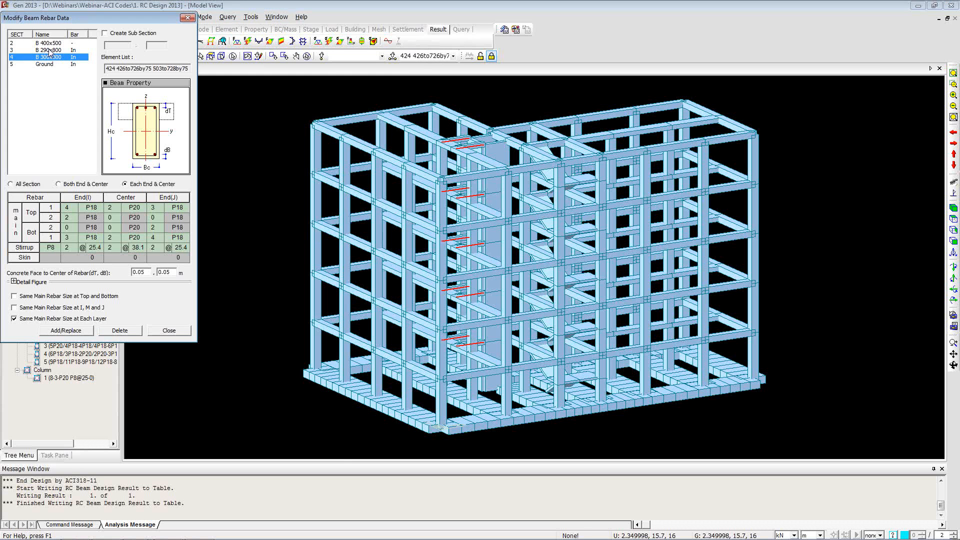
left_click(50, 51)
left_click(52, 57)
left_click(52, 50)
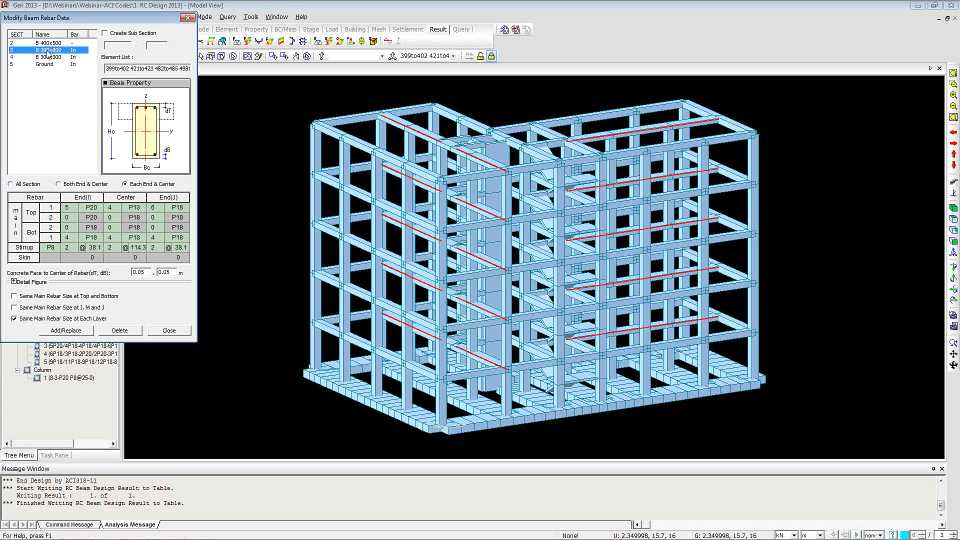
left_click(46, 44)
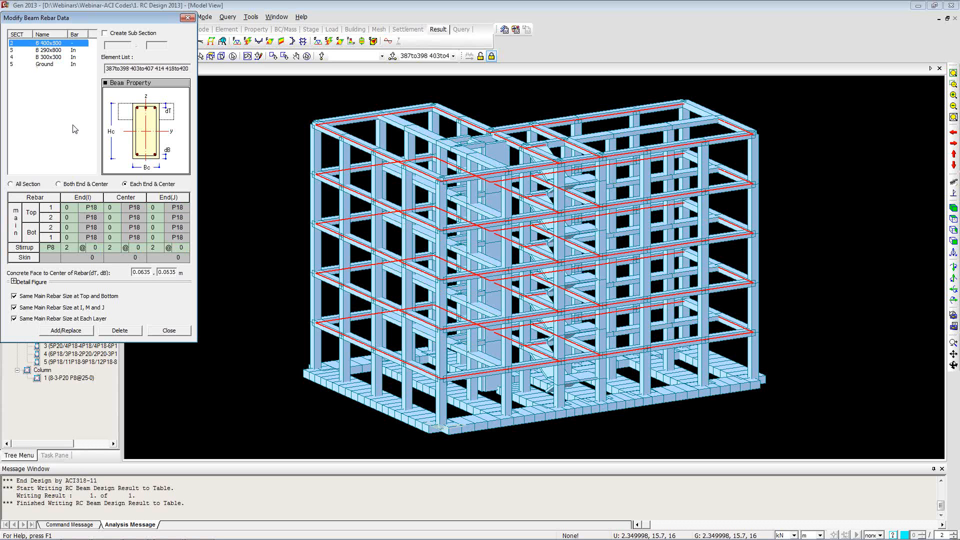
- Try End(I) rebar for B 400x500 with three P18 top bars and added bottom bars in the detail figure, discarding the entries
left_click(72, 210)
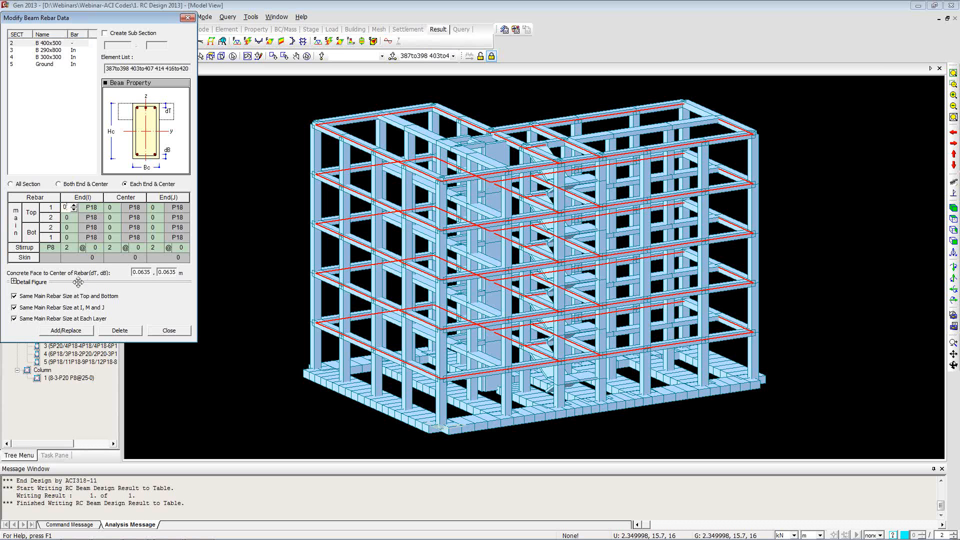
left_click(14, 281)
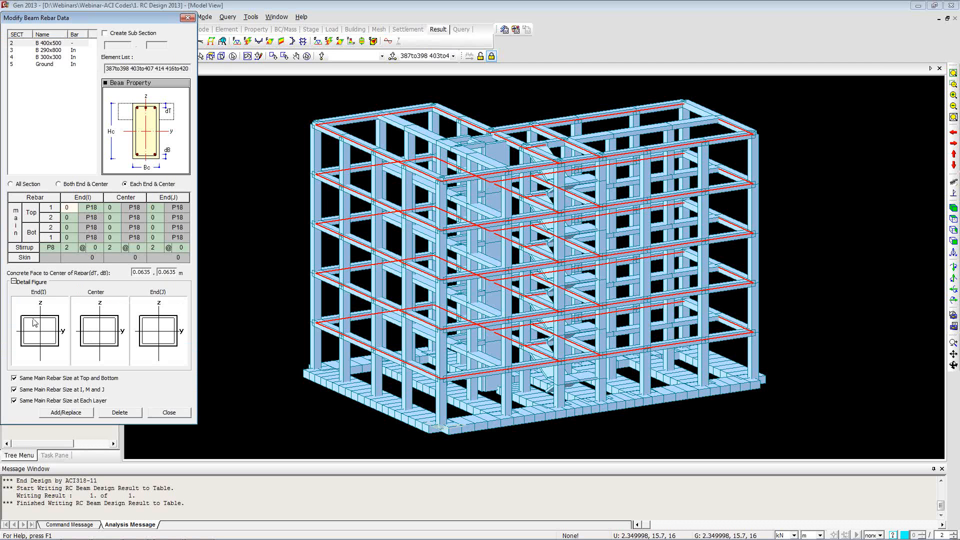
left_click(73, 209)
left_click(73, 205)
left_click(73, 239)
left_click(74, 236)
left_click(73, 235)
left_click(73, 235)
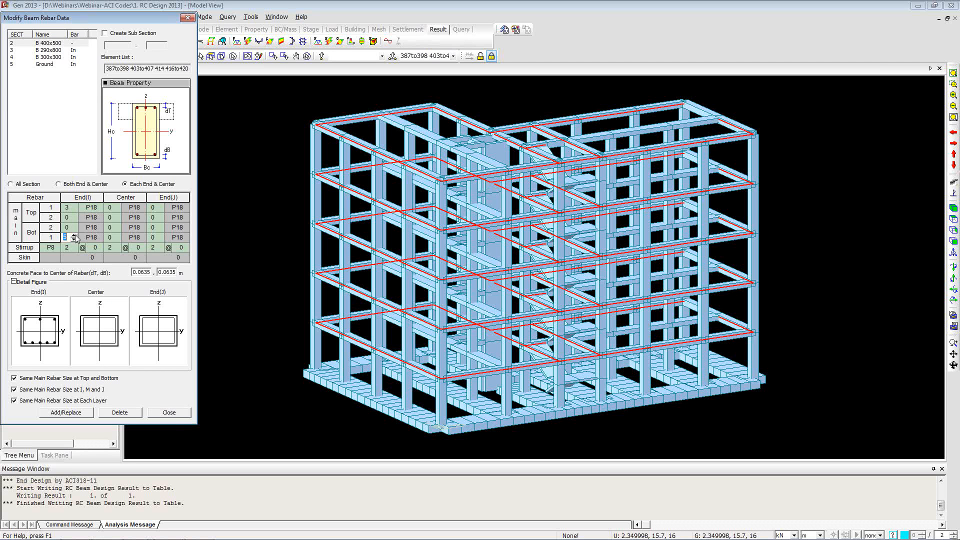
left_click(169, 412)
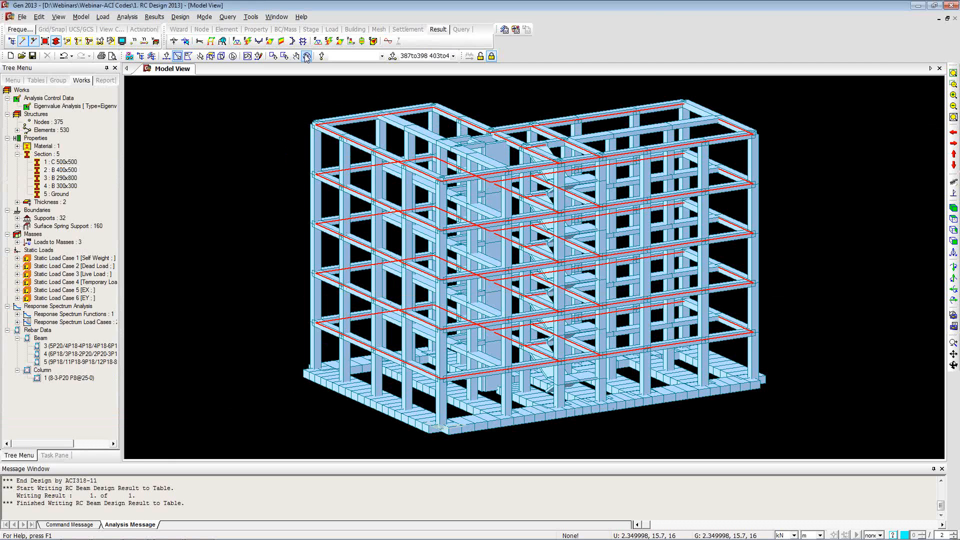
key("ctrl+q")
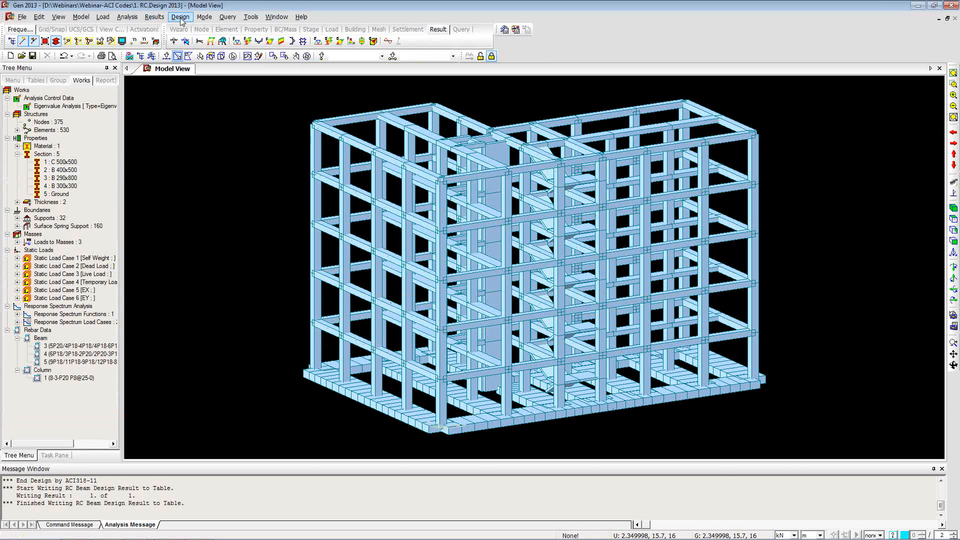
- Switch to the presentation and advance past the Section for Design slide to the Meshed Slab & Wall Design agenda slide
key("alt+Tab")
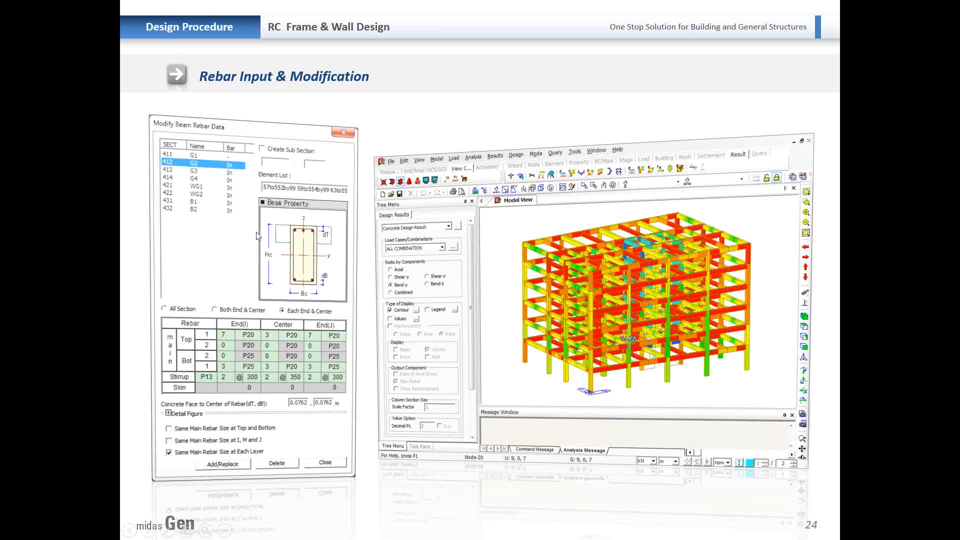
left_click(258, 235)
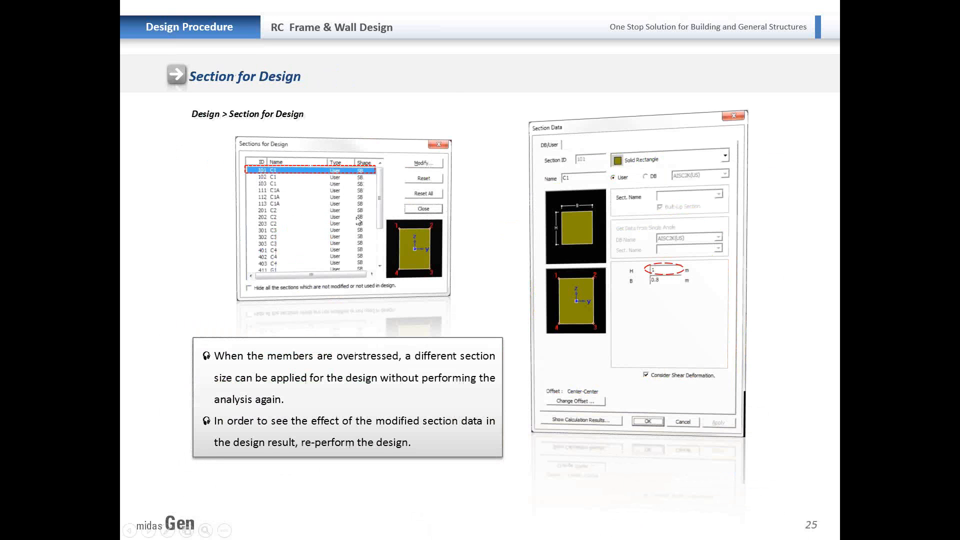
left_click(297, 406)
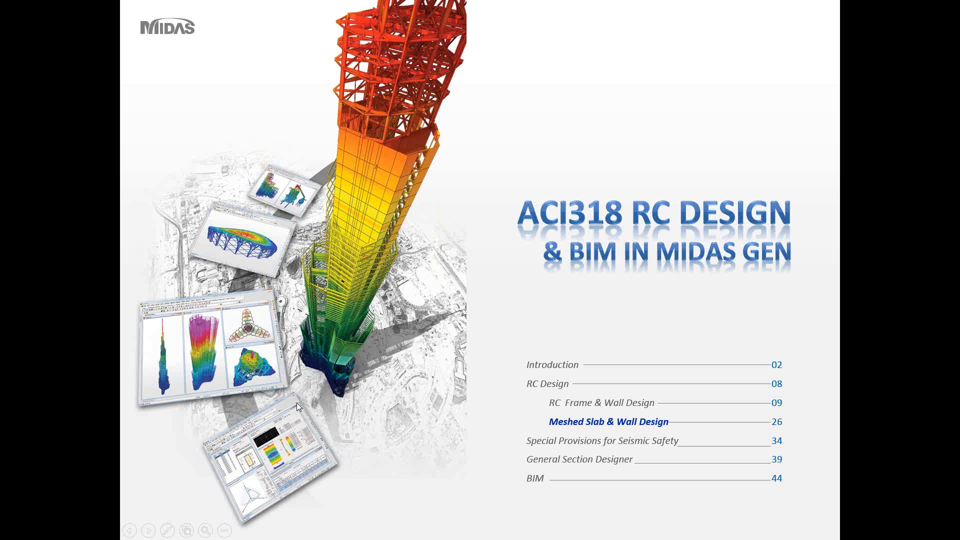
- Return to Gen 2013 and open the recent project 2. Slab Design 2013.mgb
key("alt+Tab")
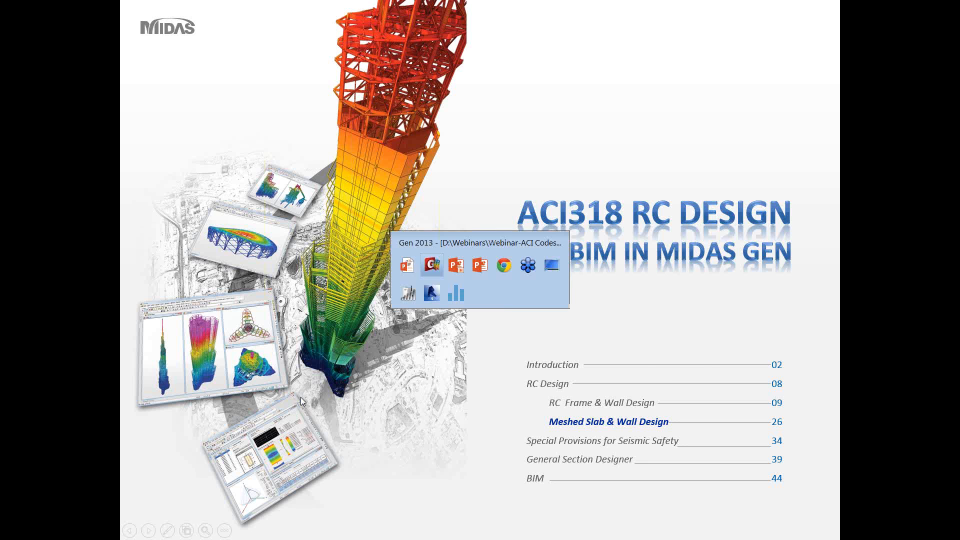
left_click(22, 17)
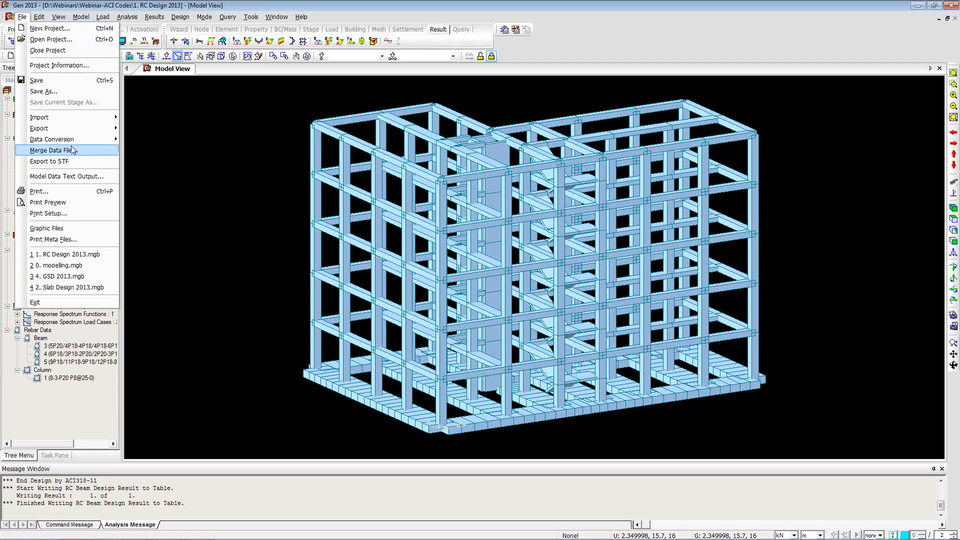
left_click(61, 287)
- Switch to the presentation and advance through the meshed slab and wall design overview to the Slab/Wall Rebars for Checking slide
key("alt+Tab")
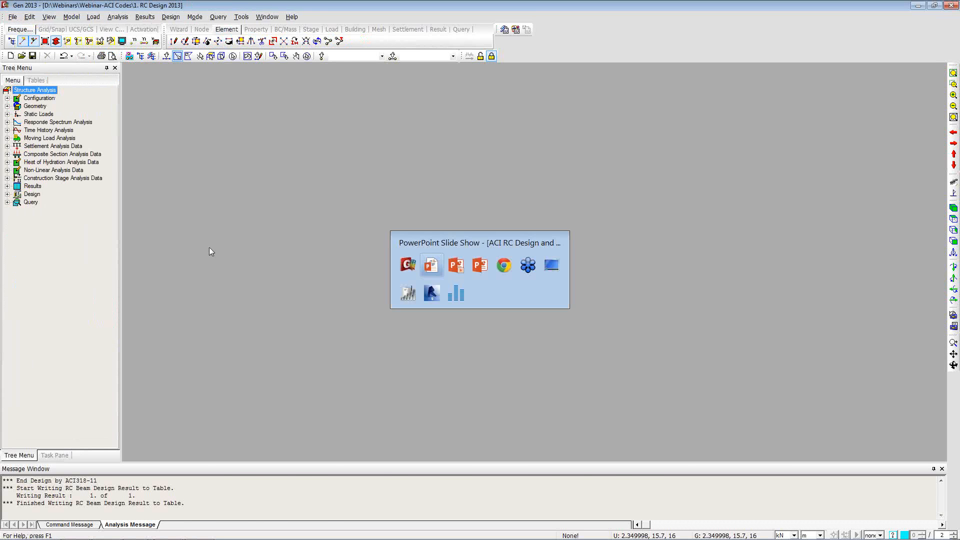
left_click(411, 305)
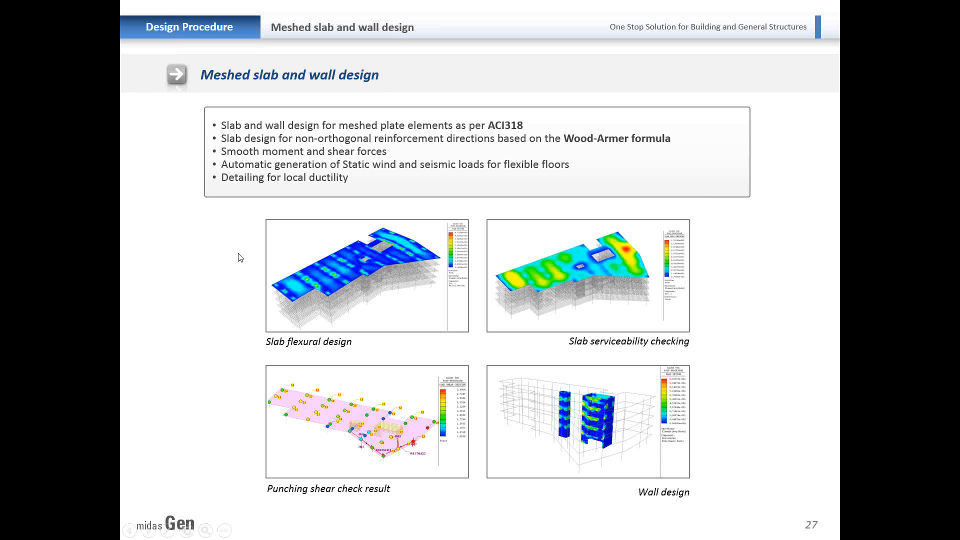
left_click(267, 255)
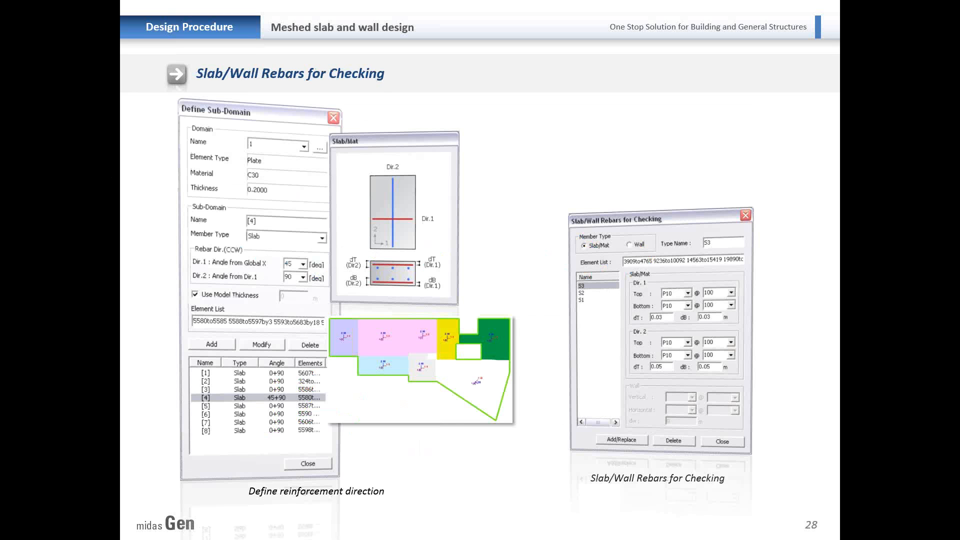
key("alt+Tab")
key("alt+Tab")
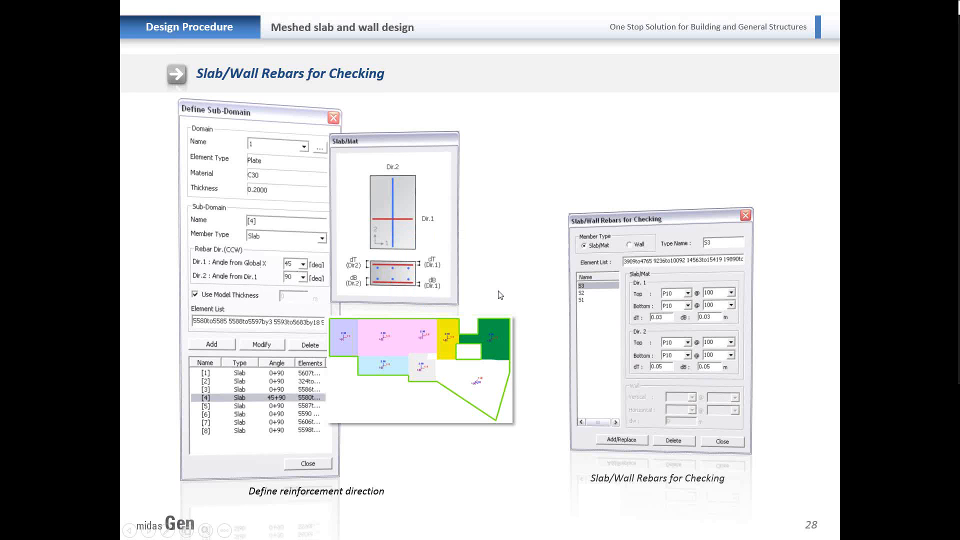
- Switch back to Gen 2013 and activate only the floor of story 3F in the slab model
key("alt+Tab")
key("alt+Tab")
key("alt+Tab")
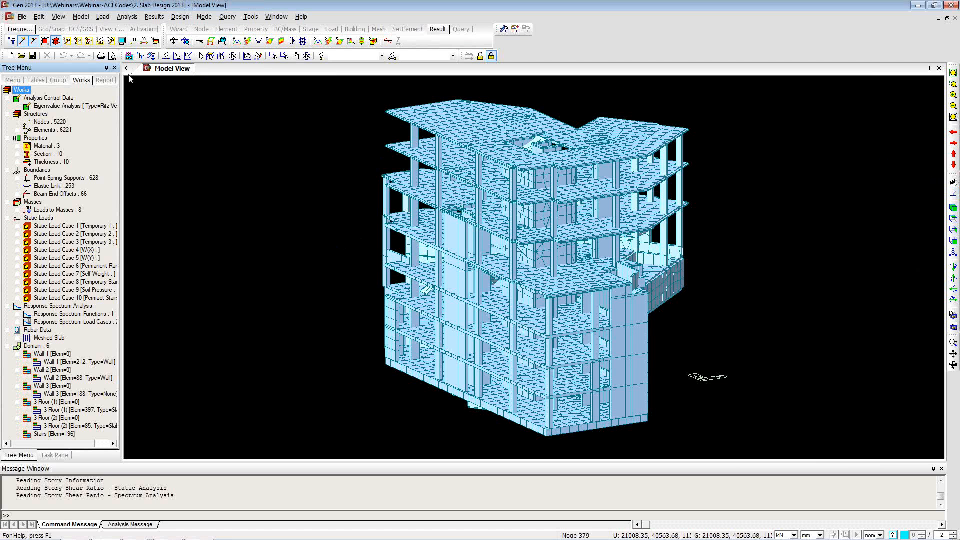
left_click(100, 41)
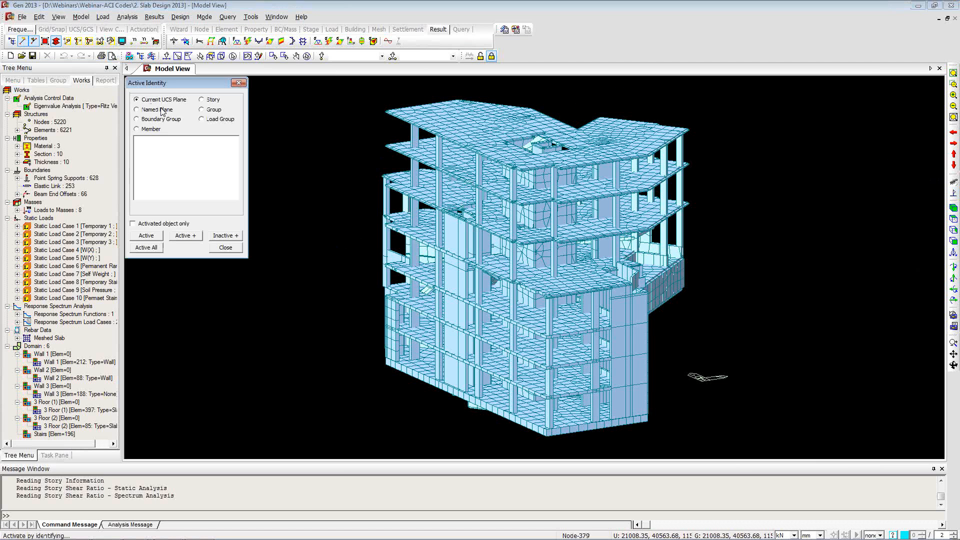
left_click(213, 101)
left_click(143, 185)
scroll(145, 188, "down", 1)
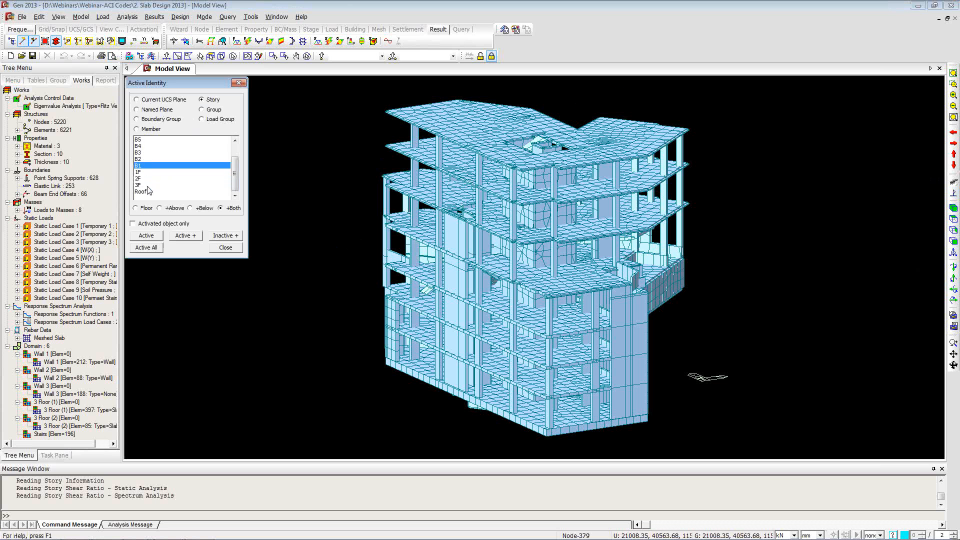
left_click(144, 185)
left_click(143, 209)
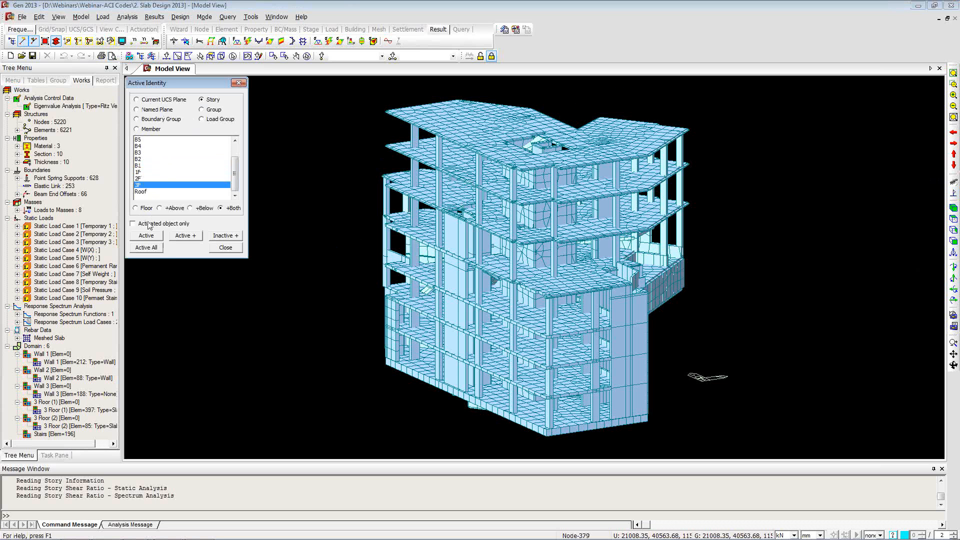
left_click(152, 236)
left_click(225, 247)
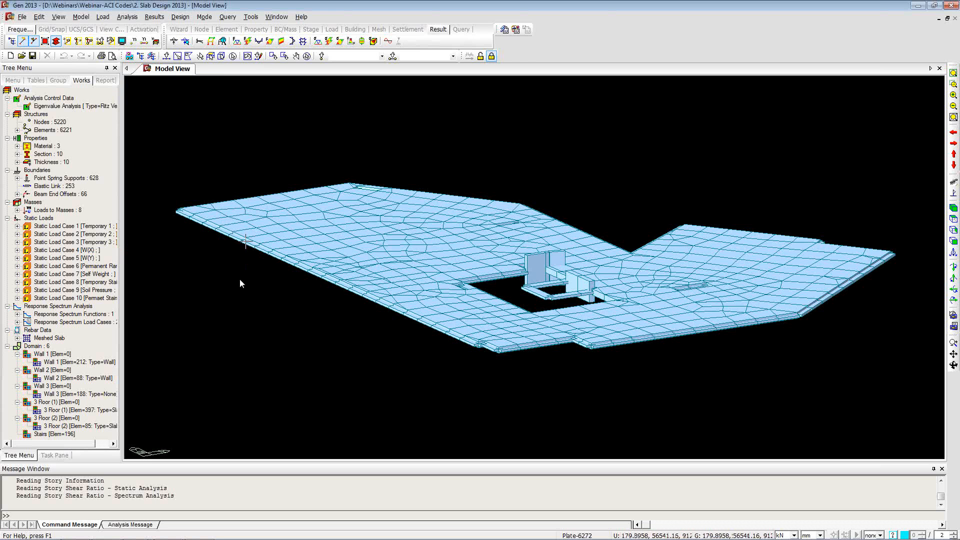
left_click(953, 365)
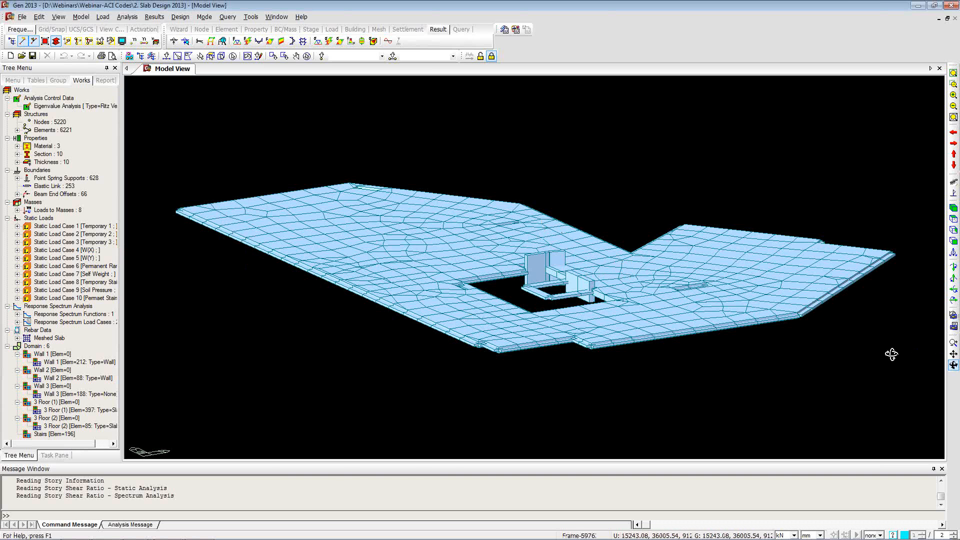
left_click_drag(855, 375, 789, 361)
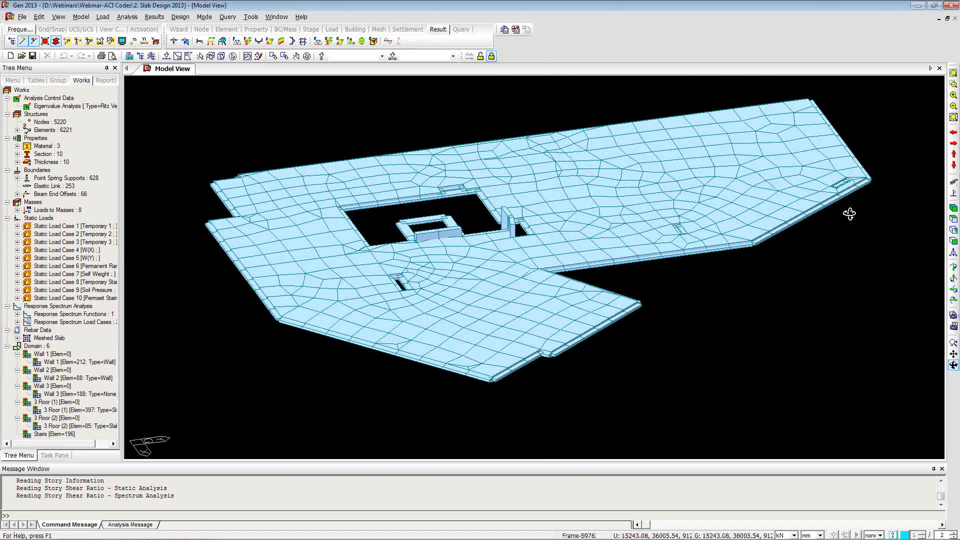
key("alt")
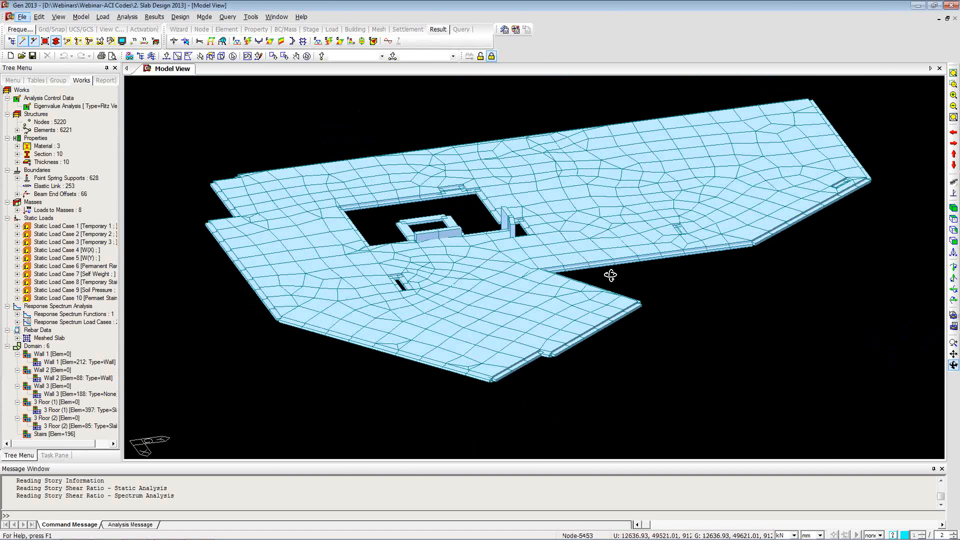
left_click(954, 209)
- Switch to the presentation and advance through the Slab Flexural Design and Wood-Armer moment slides to Punching Shear Checking
key("alt+Tab")
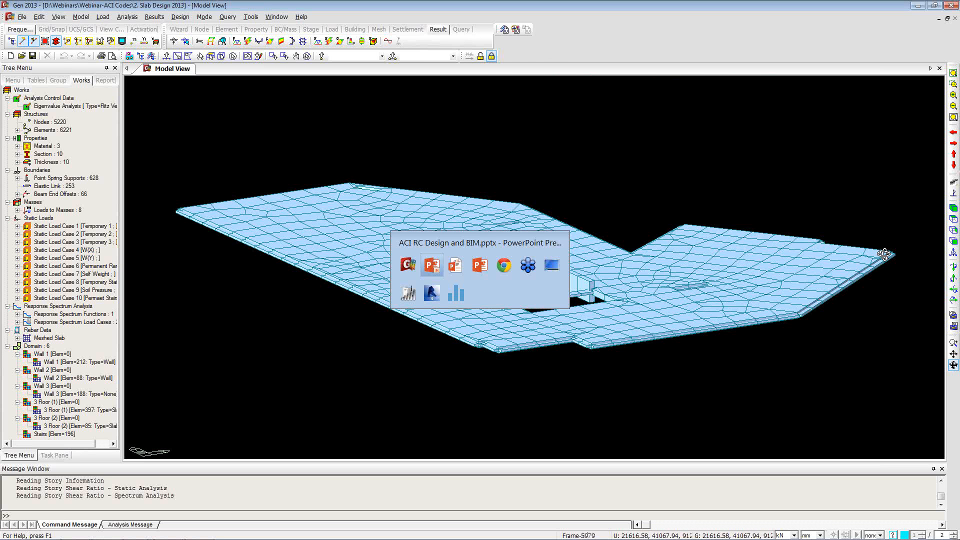
key("Tab")
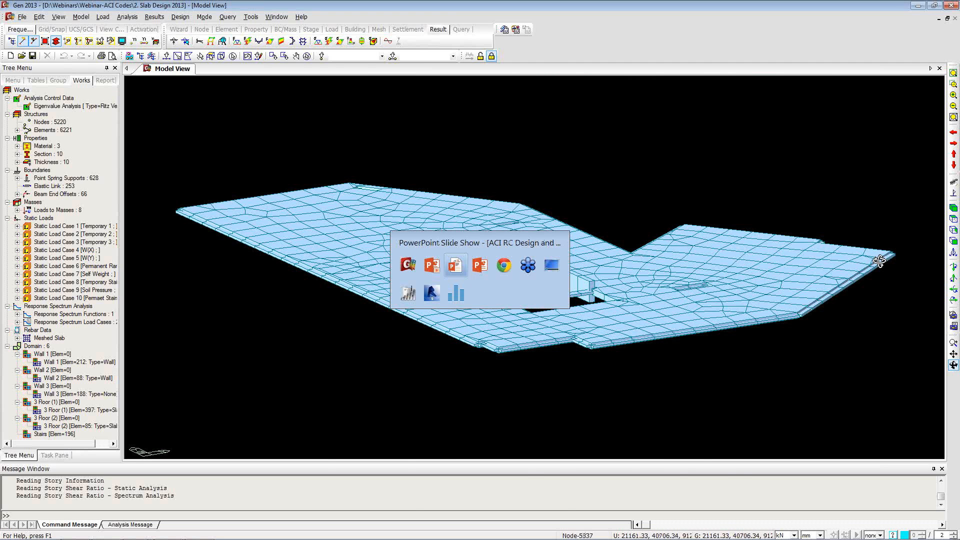
key("shift+Tab")
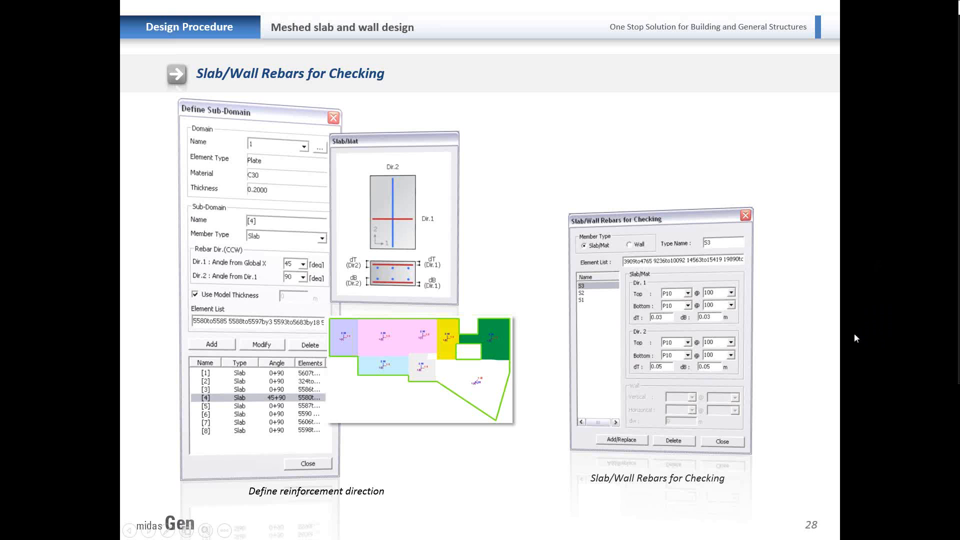
left_click(832, 353)
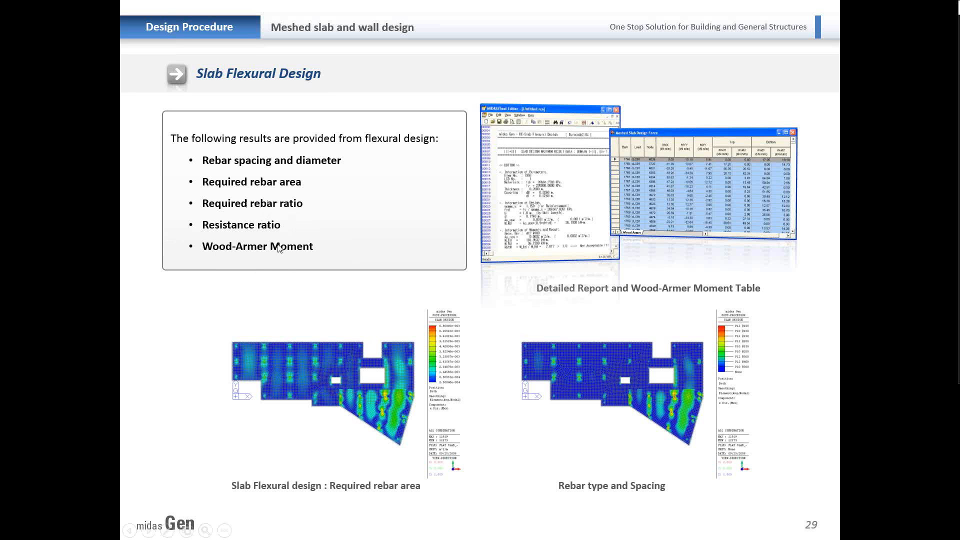
left_click(297, 281)
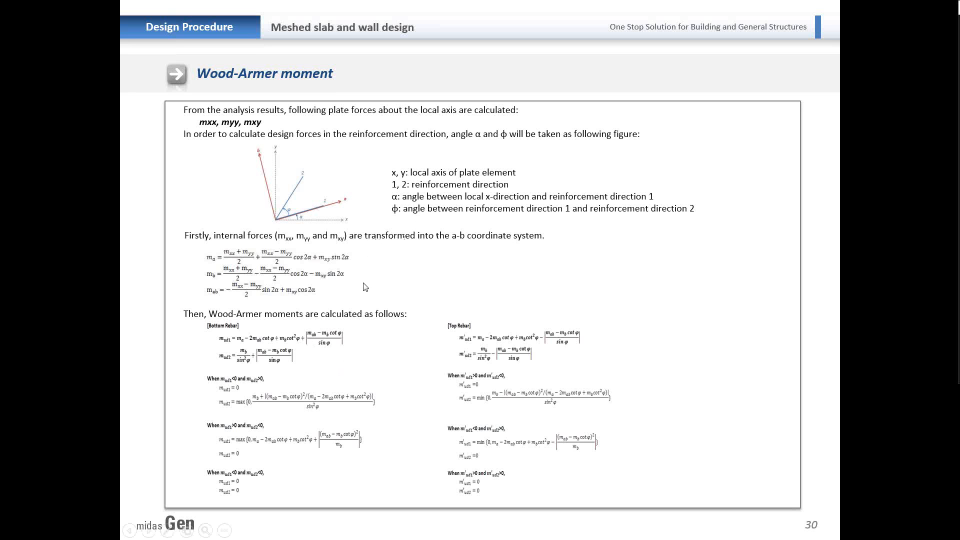
left_click(373, 297)
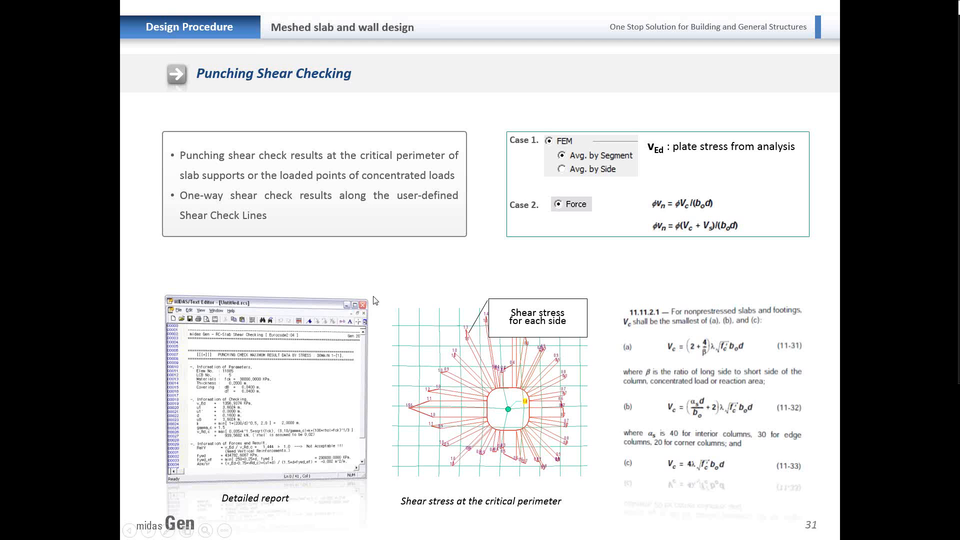
- Return to Gen 2013 and review the slab strength combinations in the meshed slab/wall load combinations without changing them
key("alt+Tab")
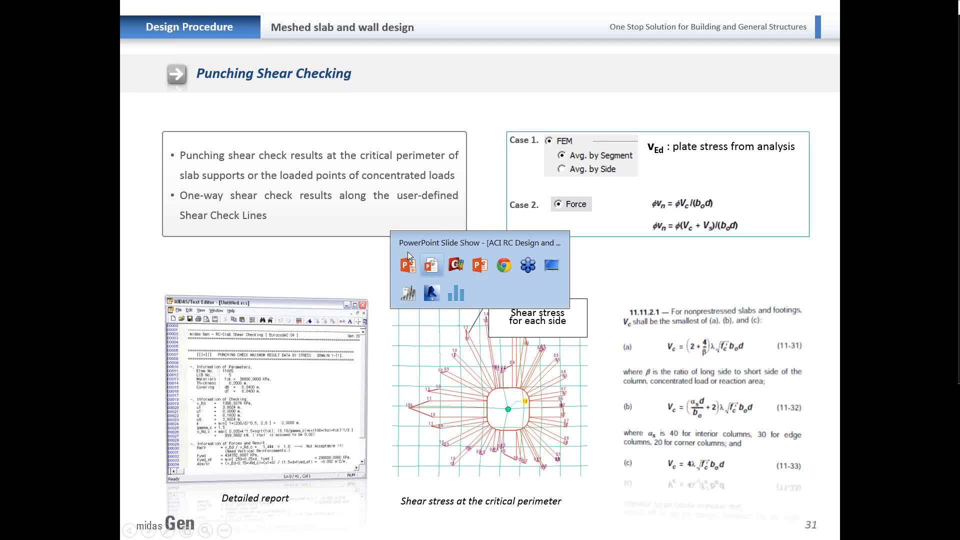
key("alt+Tab")
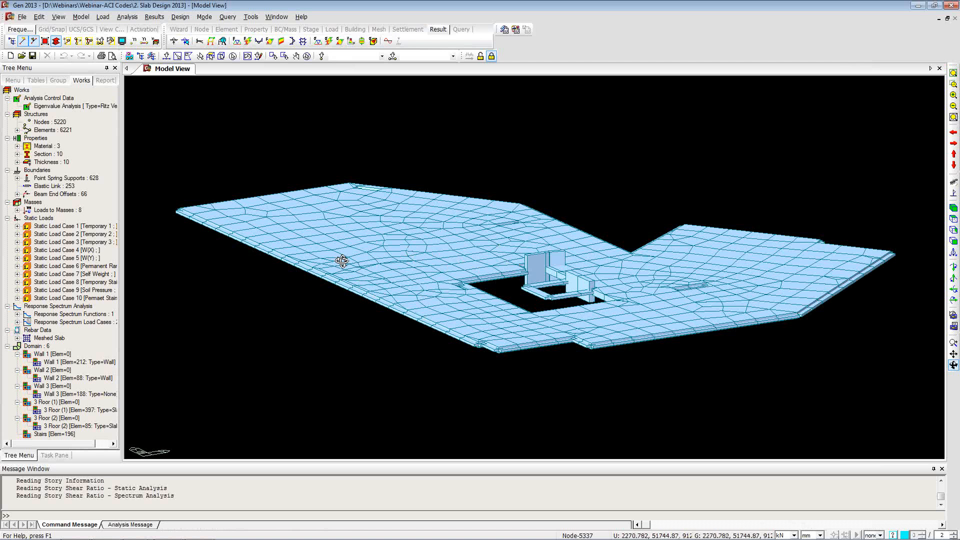
left_click(186, 18)
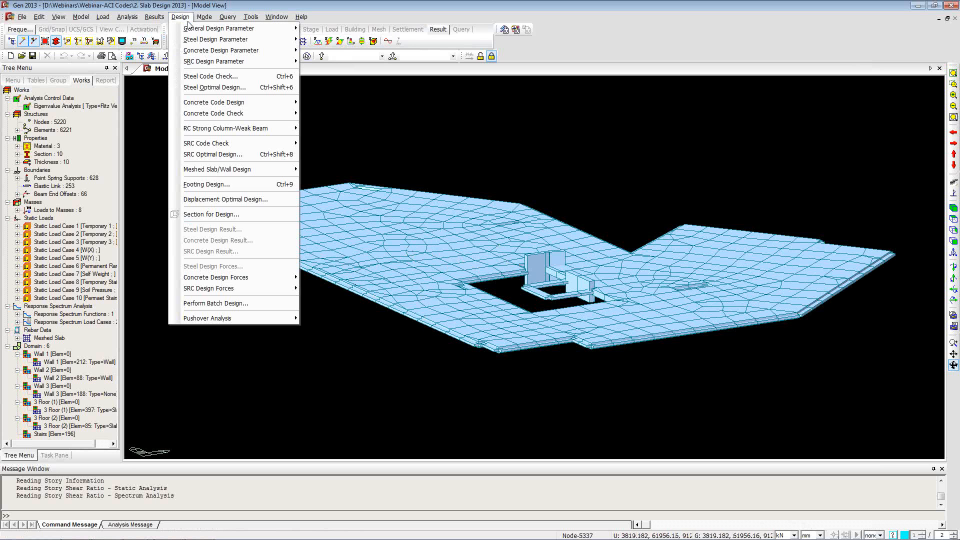
mouse_move(266, 174)
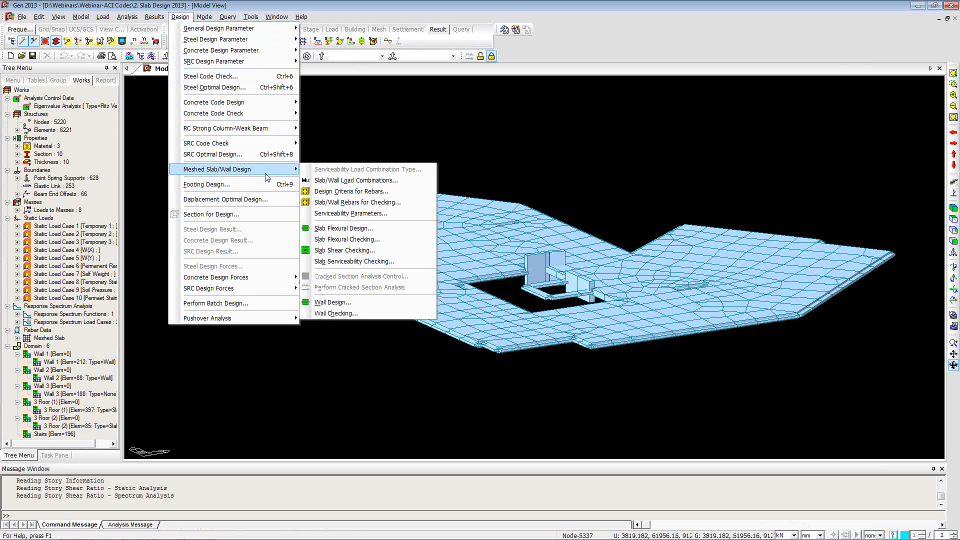
left_click(329, 183)
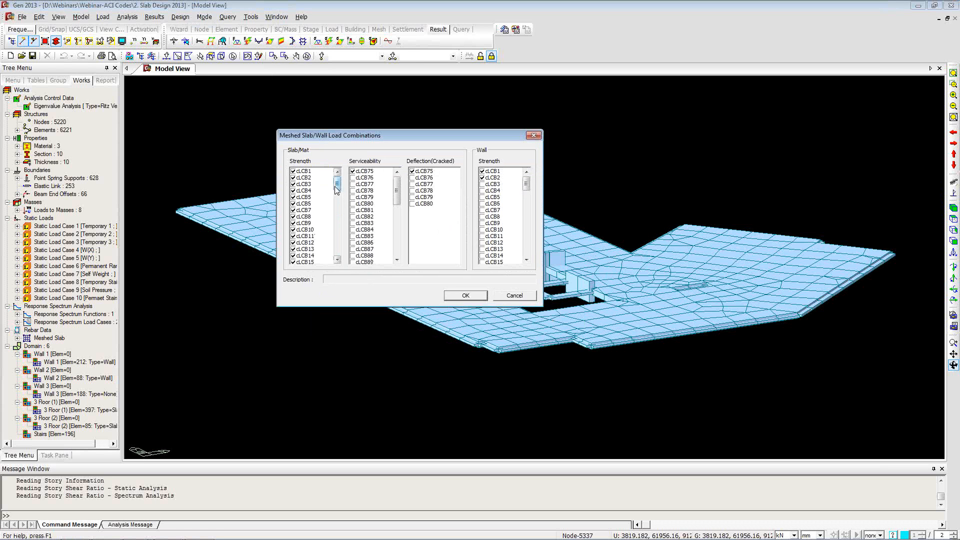
mouse_move(336, 187)
left_mouse_down()
mouse_move(332, 240)
mouse_move(326, 179)
left_mouse_up()
left_click_drag(340, 189, 339, 230)
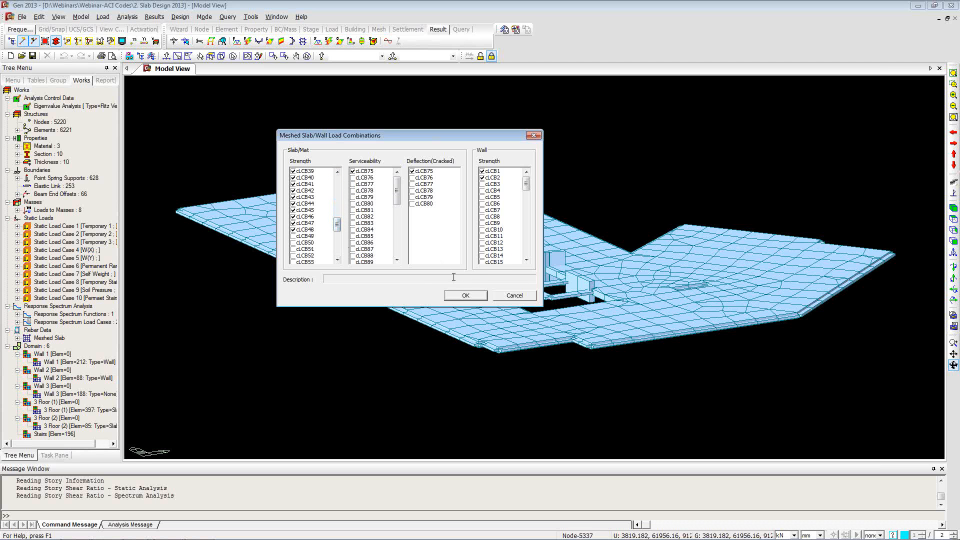
left_click(514, 295)
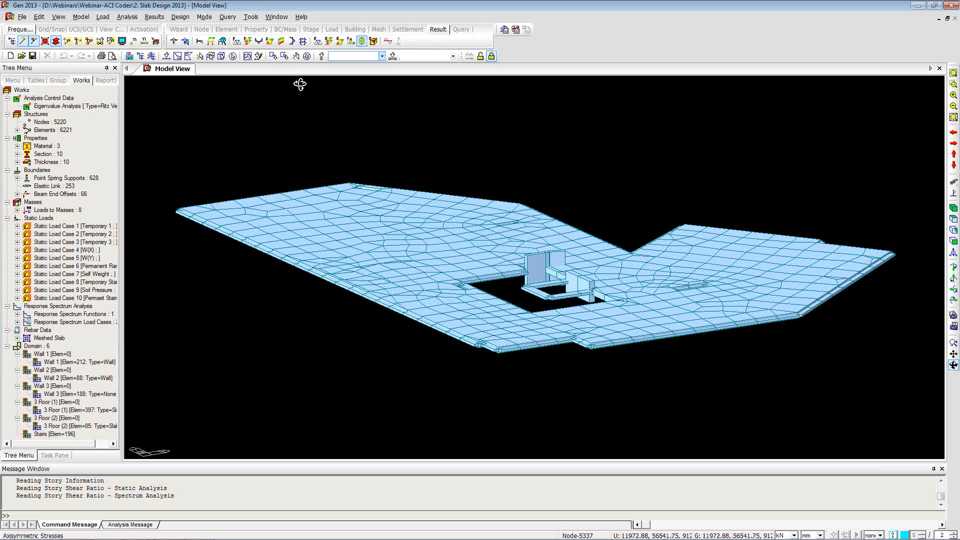
- Review the meshed design criteria for rebars, including the ASTM rebar sizes for slab design, and close without changes
left_click(180, 16)
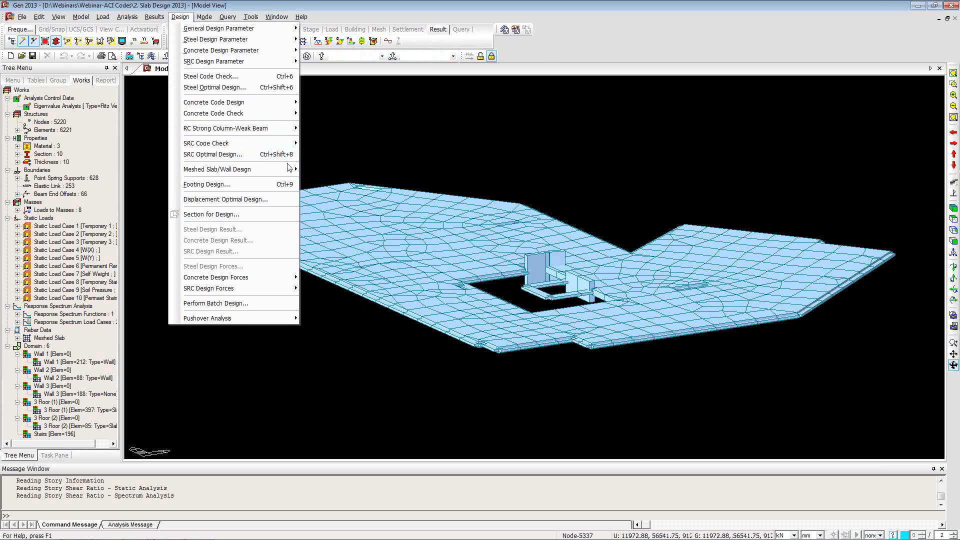
left_click(350, 190)
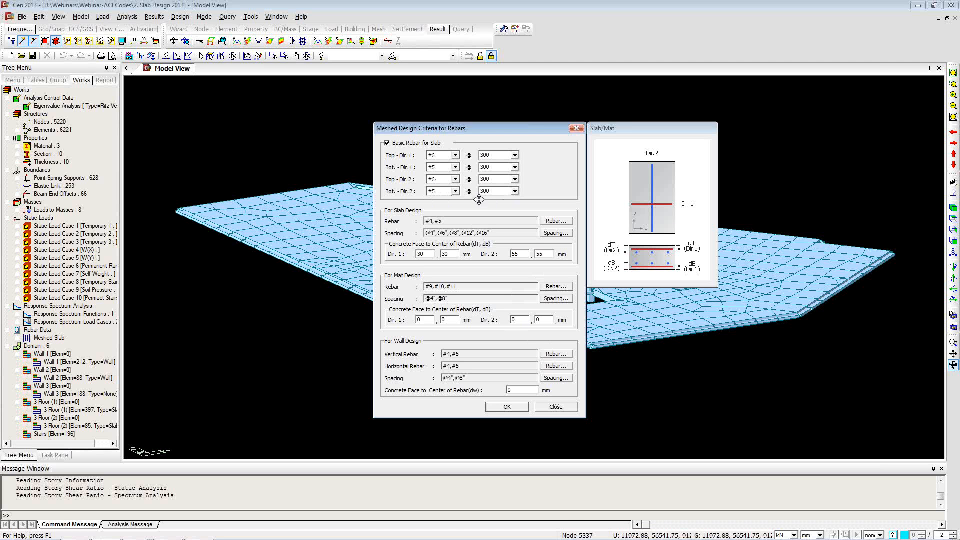
left_click(556, 221)
left_click_drag(548, 174, 850, 201)
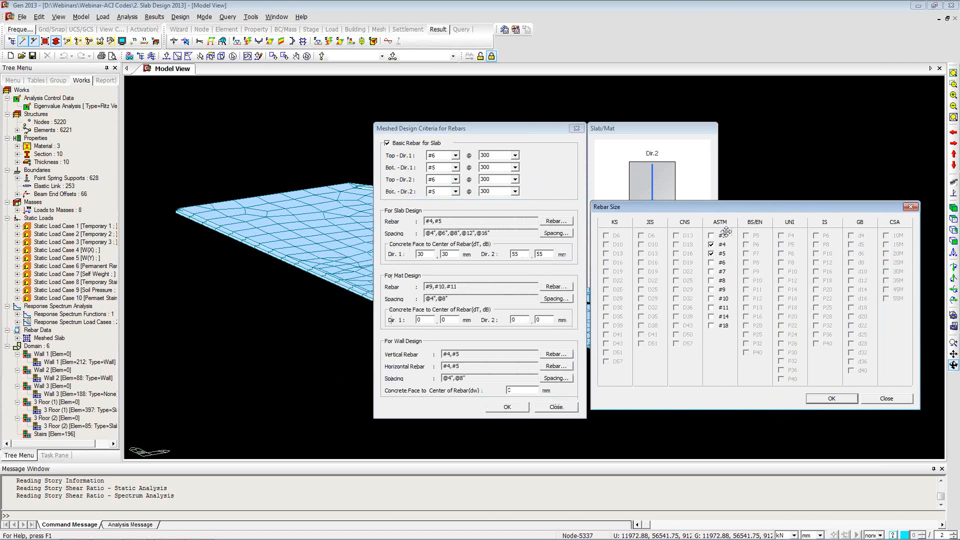
left_click(894, 403)
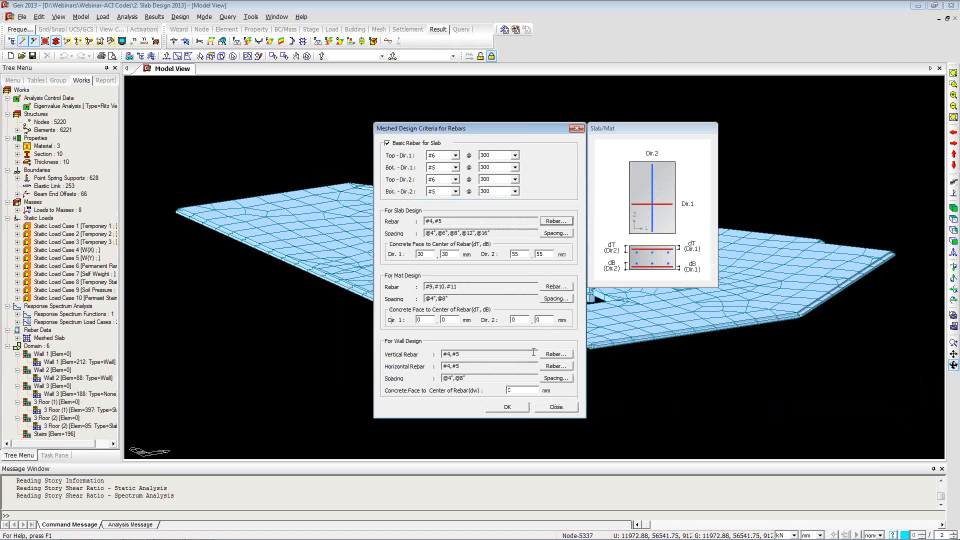
left_click(538, 409)
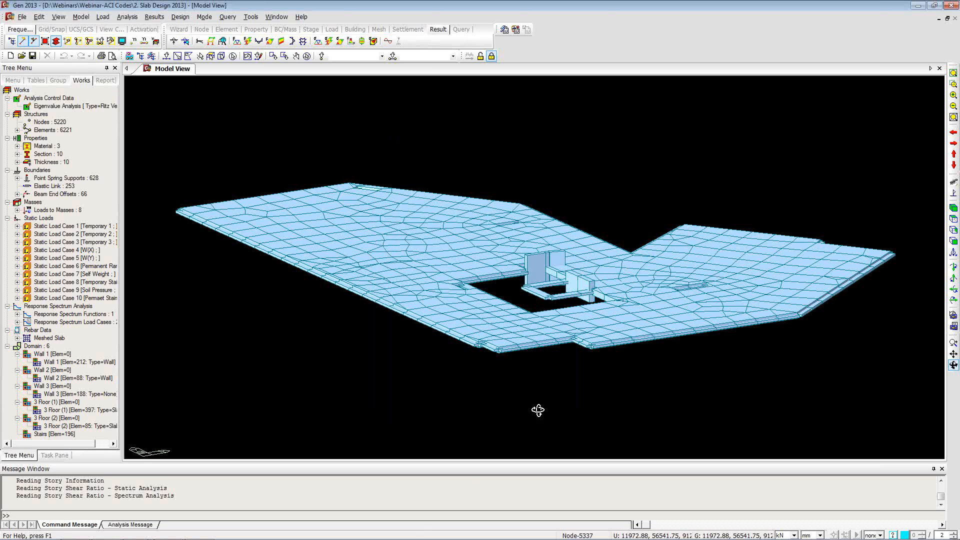
- Review the serviceability parameters for deflection control and the deflection amplification factor, and close them without applying
left_click(179, 17)
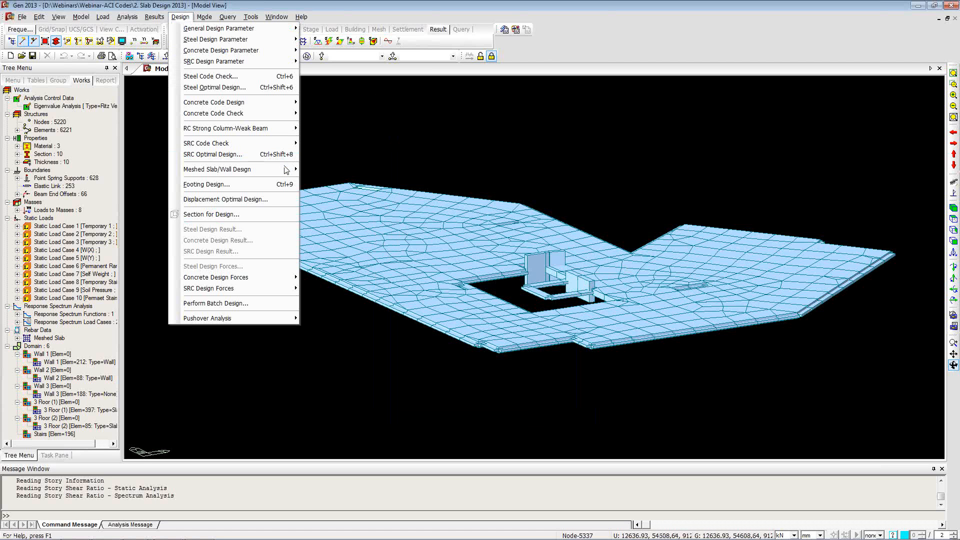
mouse_move(286, 170)
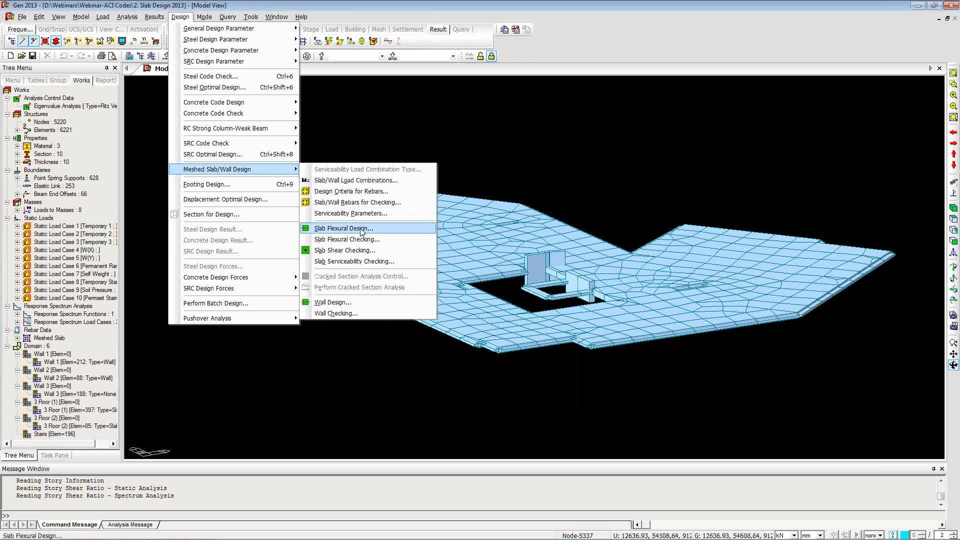
left_click(350, 214)
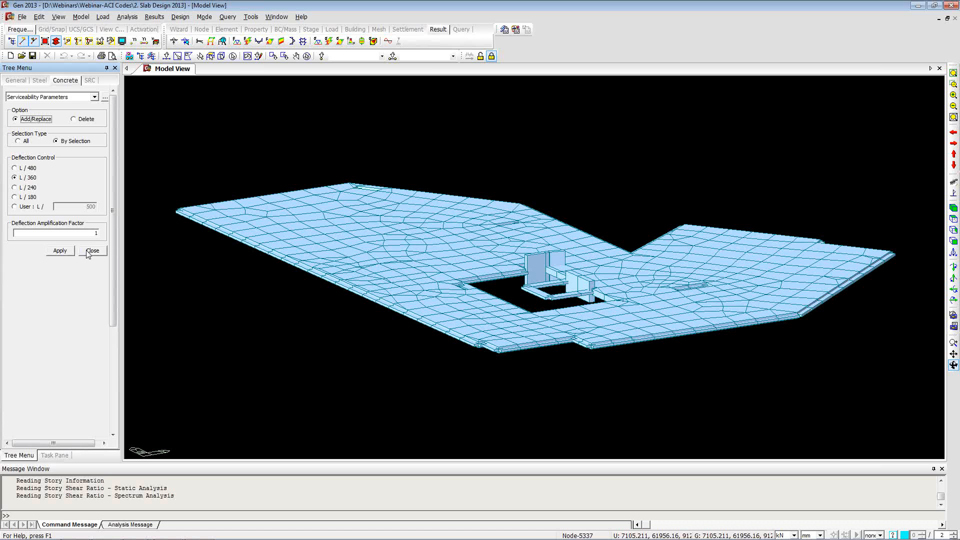
left_click(92, 250)
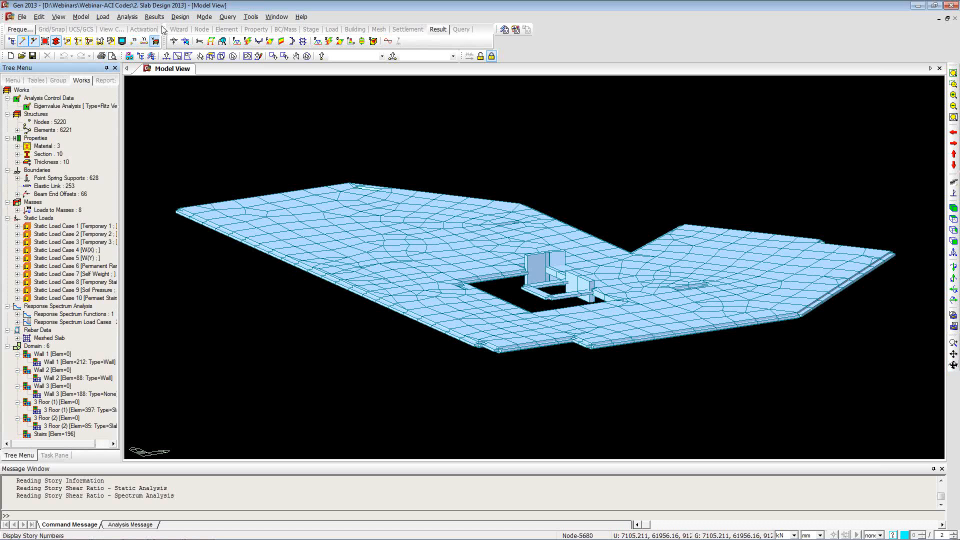
- Run Slab Flexural Design for ALL COMBINATION and display the Wood Armer Moment contour in Dir. 1 for both top and bottom
left_click(180, 16)
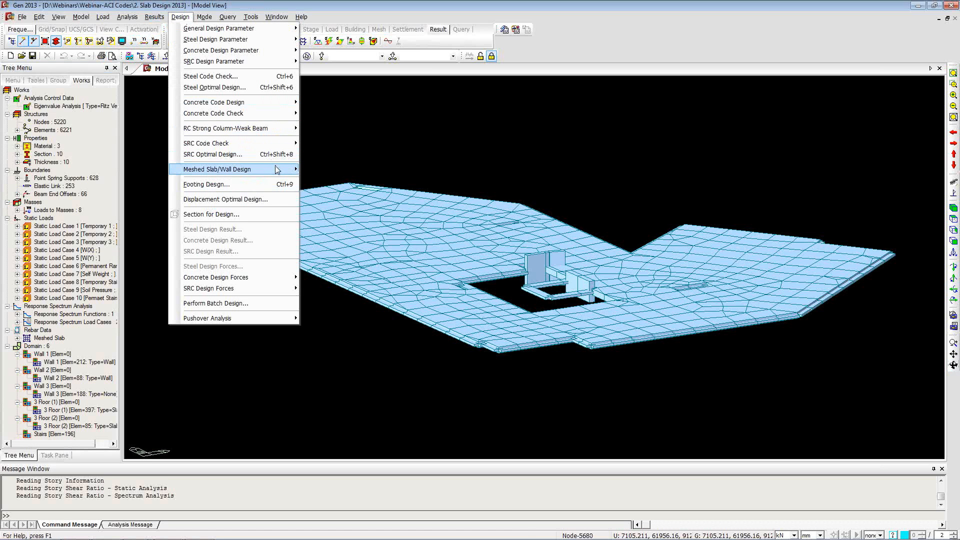
mouse_move(278, 170)
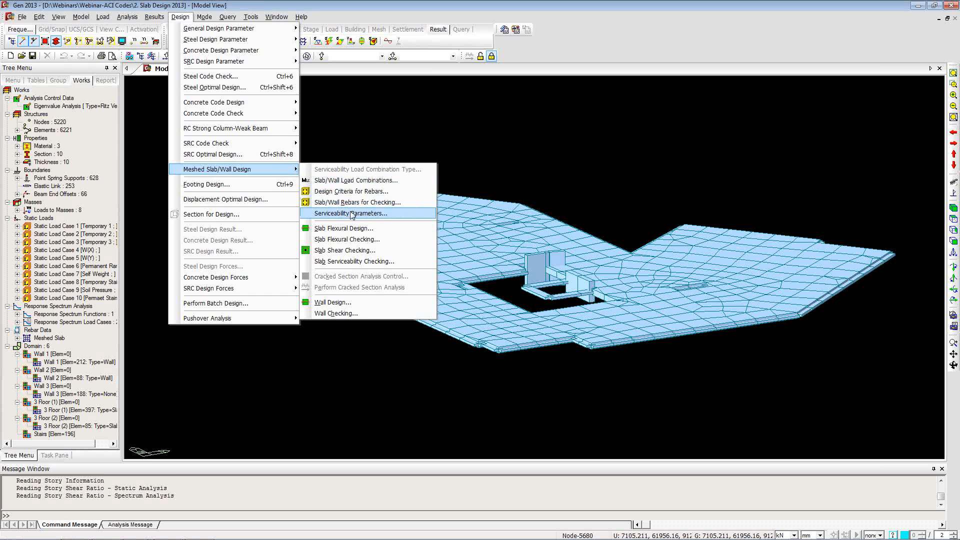
left_click(345, 228)
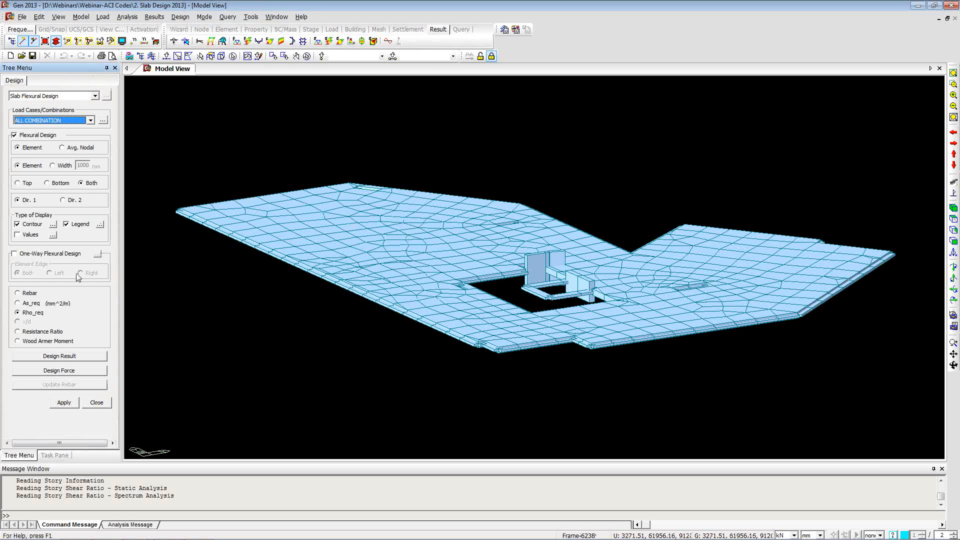
left_click(45, 341)
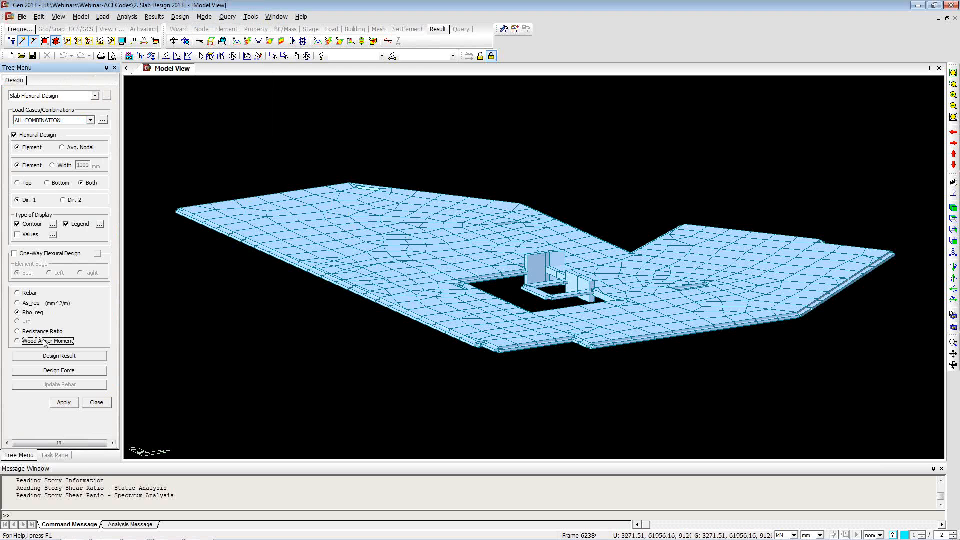
left_click(68, 404)
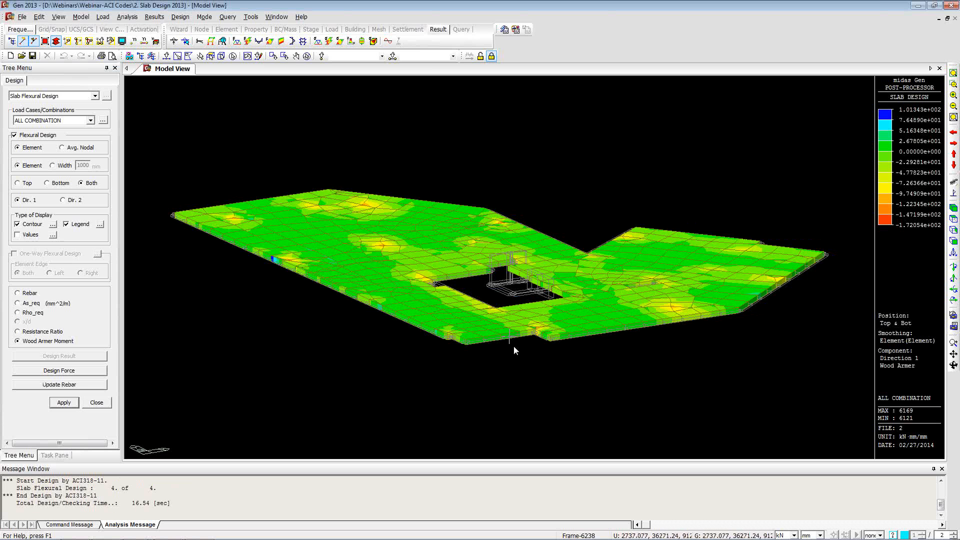
- View the slab in plan and examine the Wood Armer moments in the meshed slab design force table
left_click(953, 219)
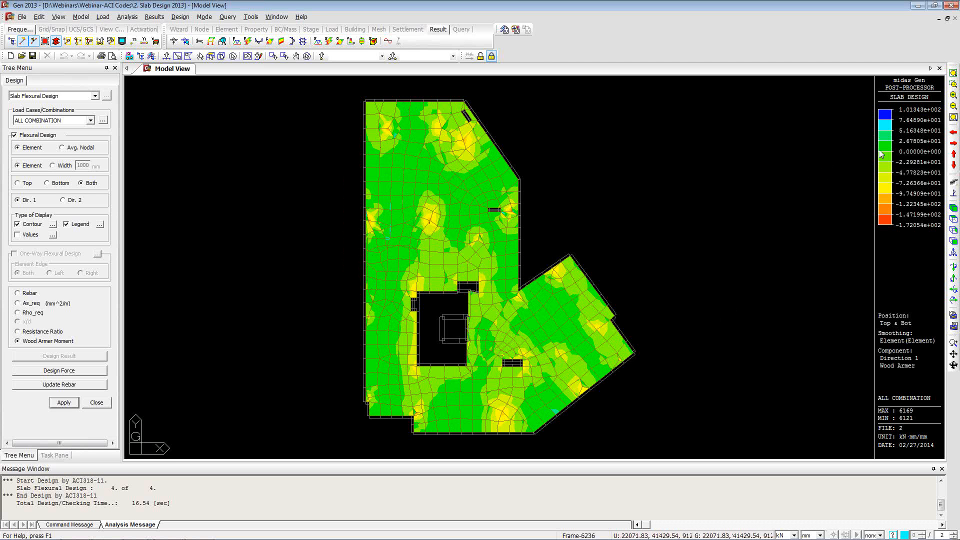
left_click(83, 373)
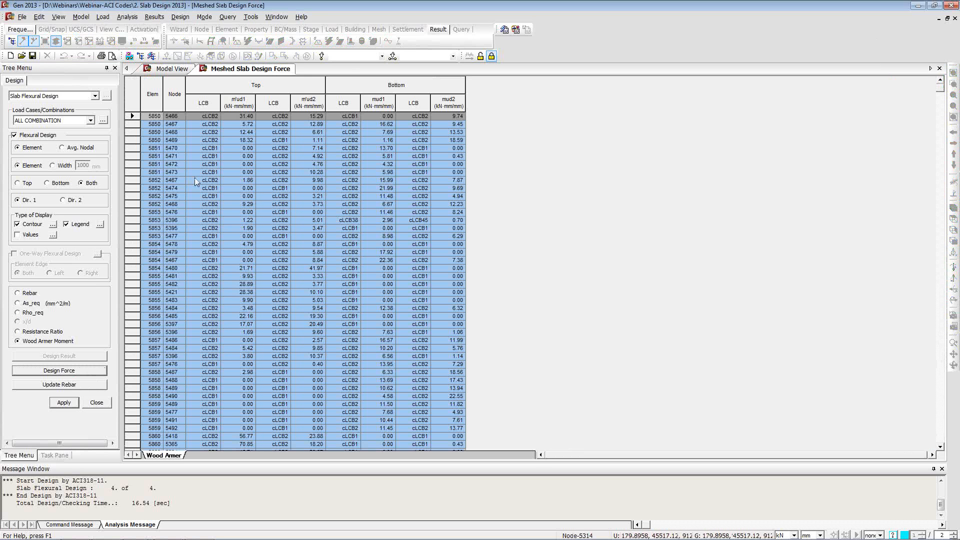
left_click(194, 179)
left_click(241, 173)
left_click(236, 142)
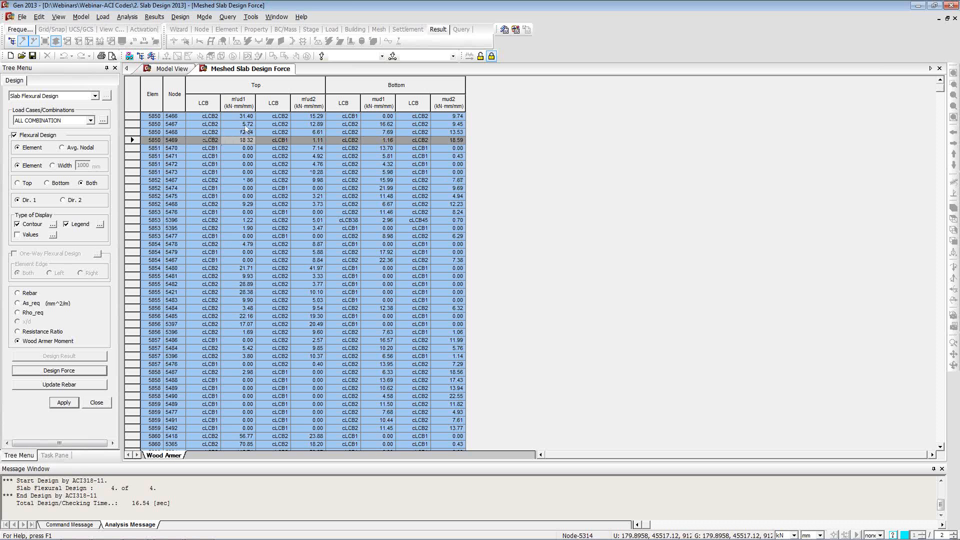
left_click(240, 124)
scroll(273, 164, "down", 12)
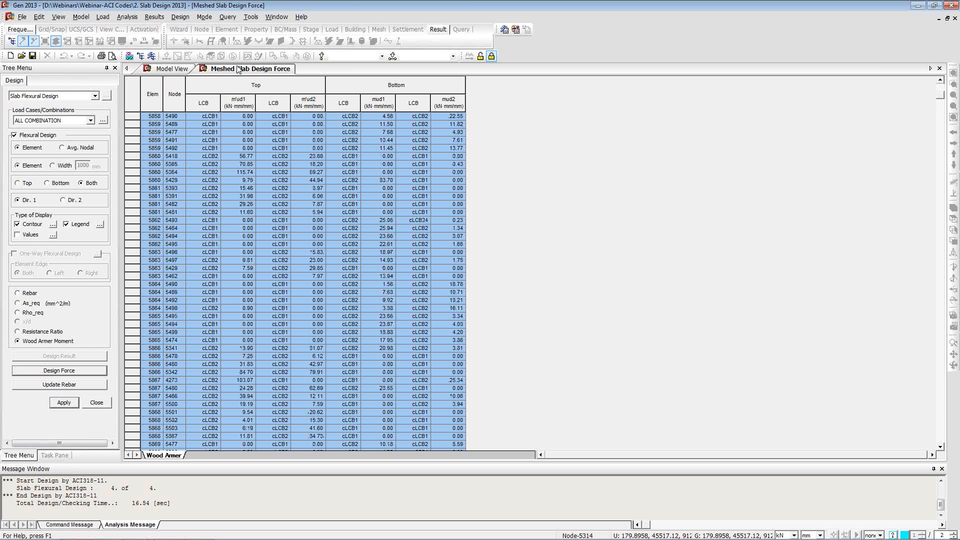
- Check the export and report options available for the design force table, and close the table
right_click(269, 155)
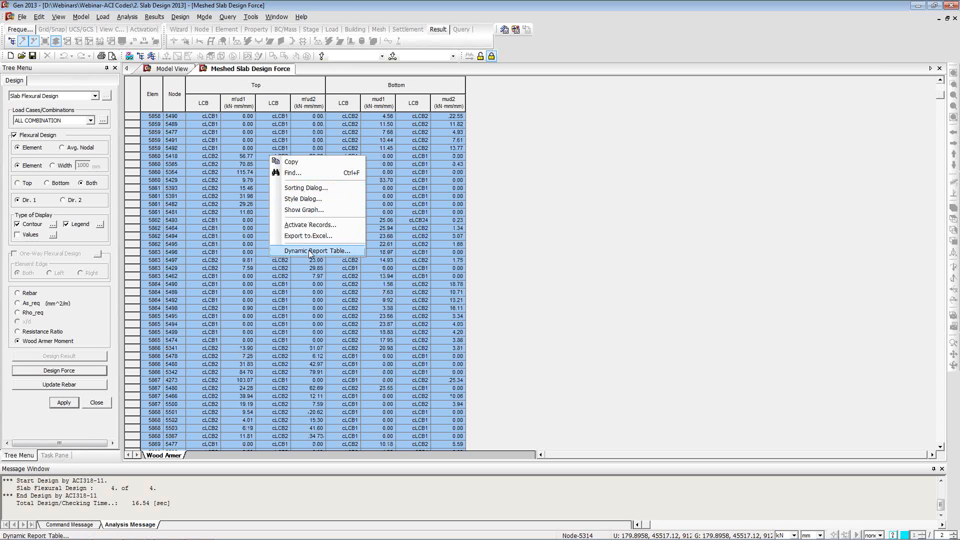
left_click(293, 236)
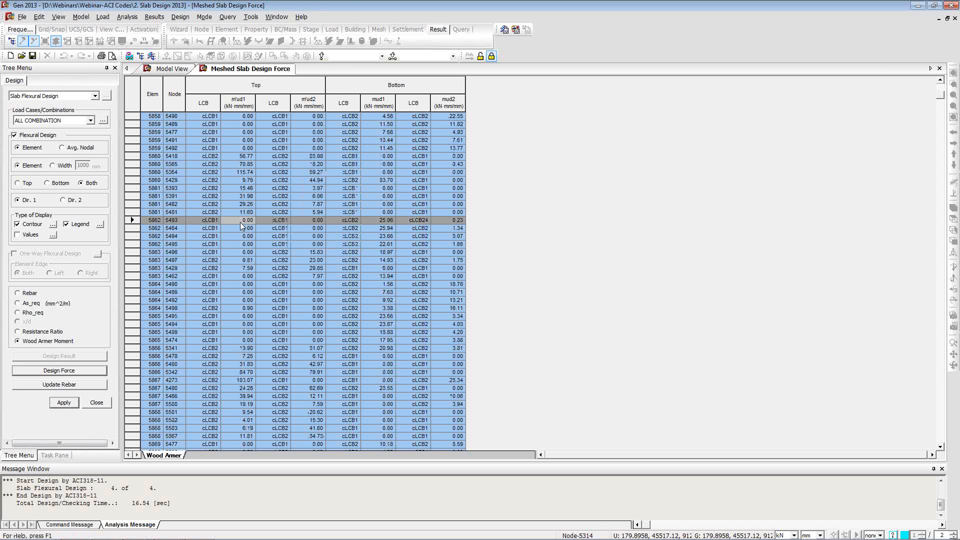
right_click(261, 69)
left_click(272, 90)
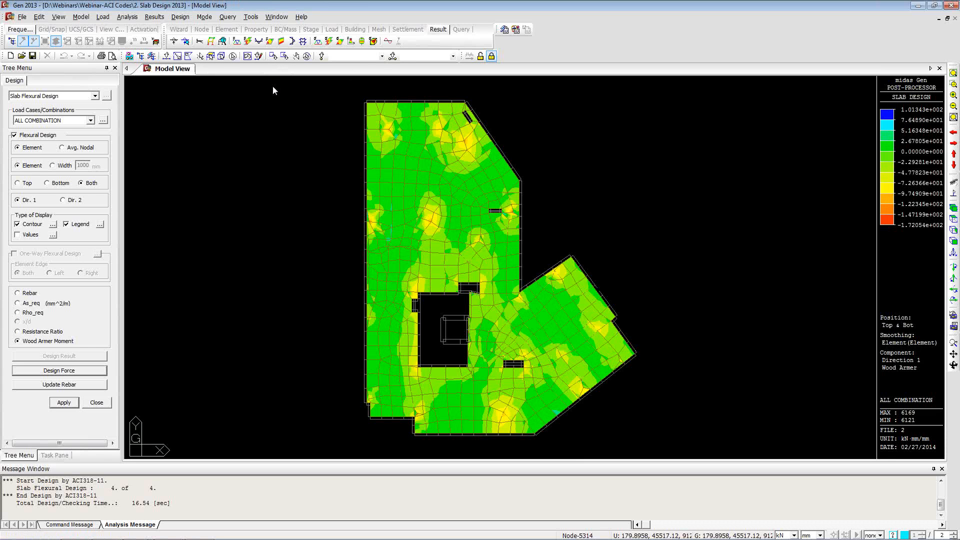
- Display the Resistance Ratio contour for slab flexural design and open its detailed design result report in a maximized window
left_click(33, 331)
left_click(64, 402)
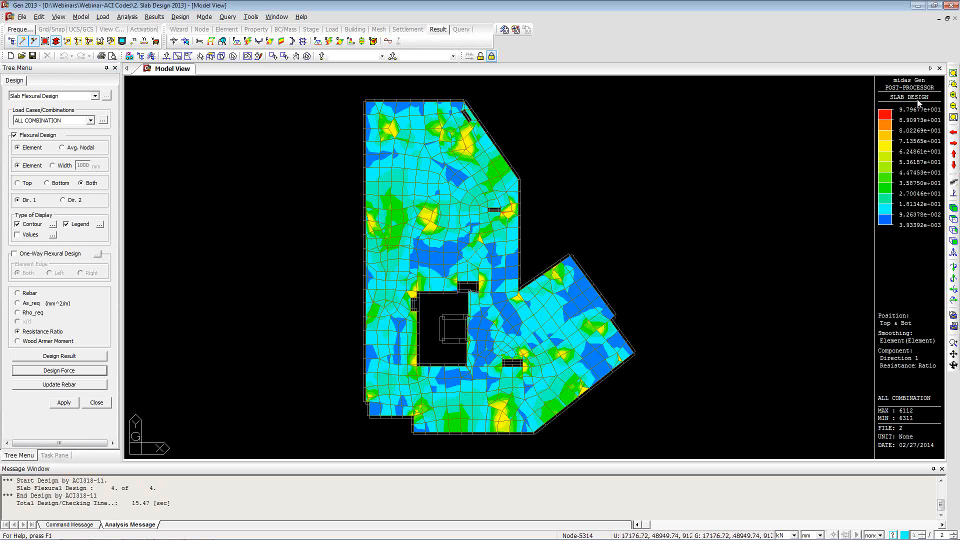
left_click(98, 356)
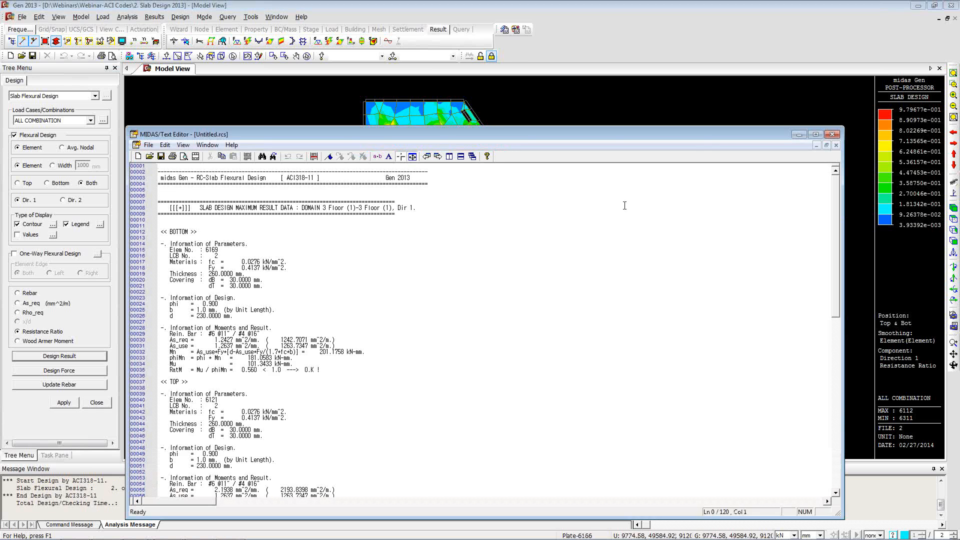
left_click(815, 134)
left_click(146, 242)
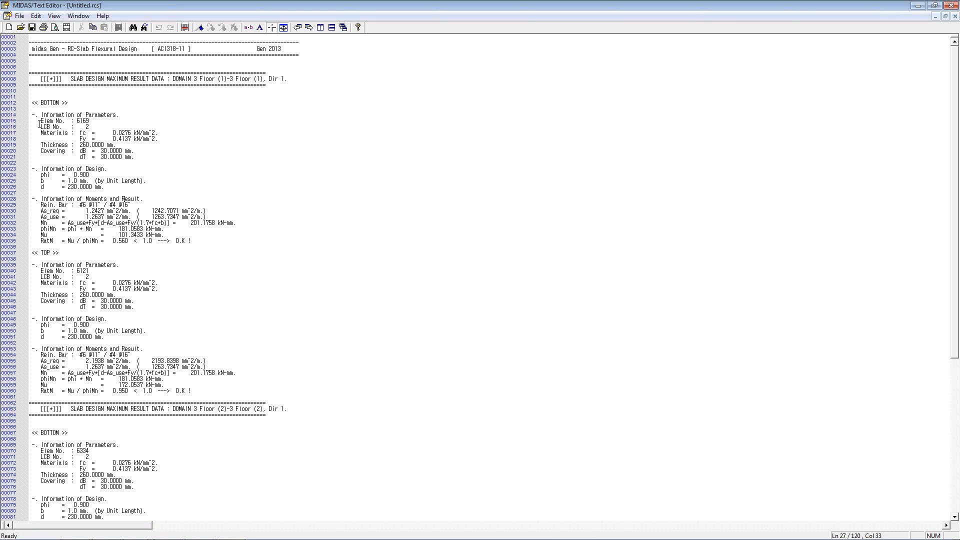
- Examine the flexural report's materials, thickness, rebar and moment ratios for both 3 Floor domains, and close the report
left_click_drag(40, 122, 156, 141)
left_click(95, 127)
left_click(41, 133)
left_click(155, 144)
scroll(142, 234, "down", 2)
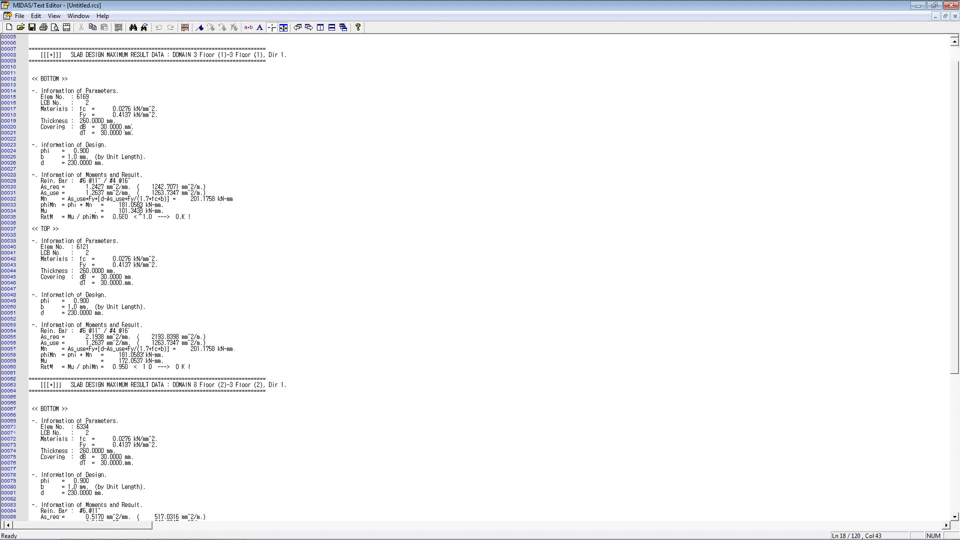
left_click_drag(149, 211, 75, 211)
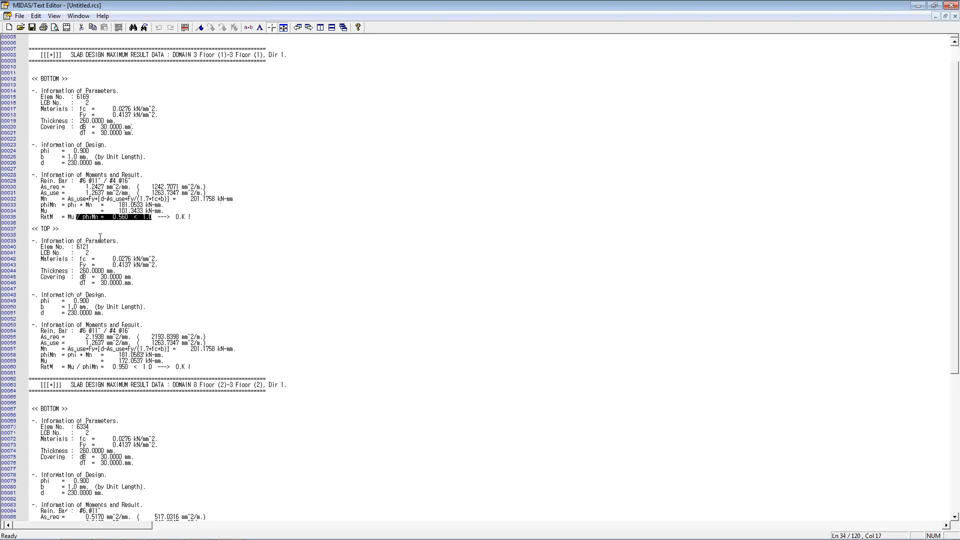
left_click(99, 233)
scroll(151, 184, "up", 2)
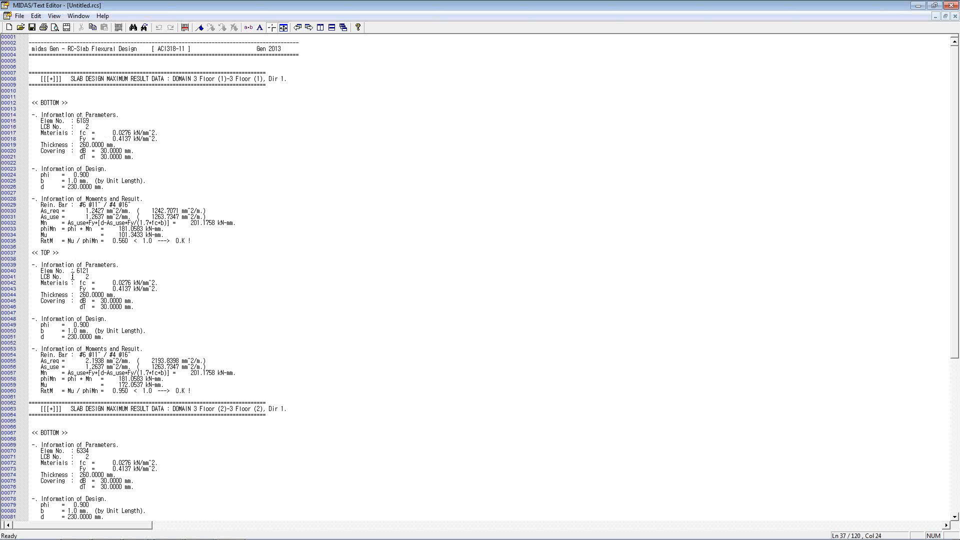
scroll(72, 276, "down", 17)
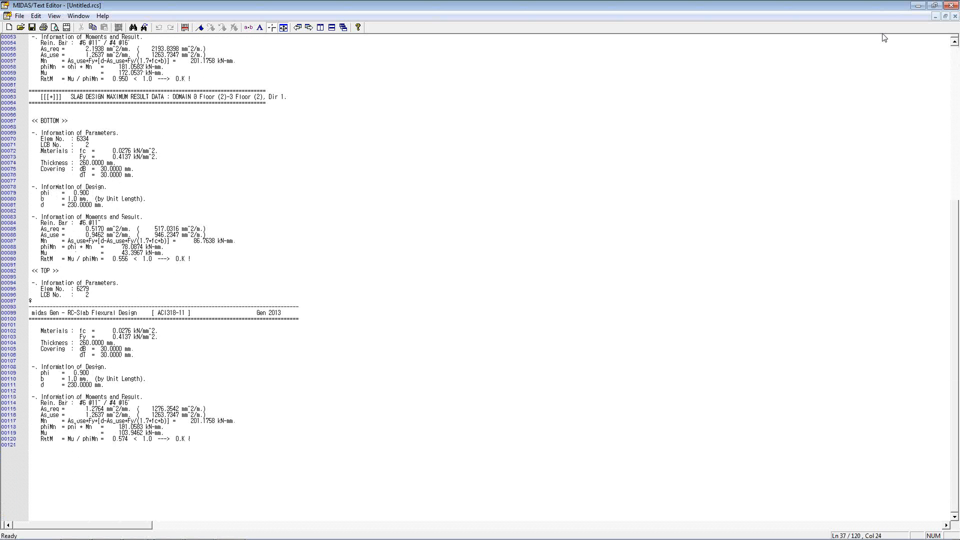
left_click(950, 5)
left_click(560, 296)
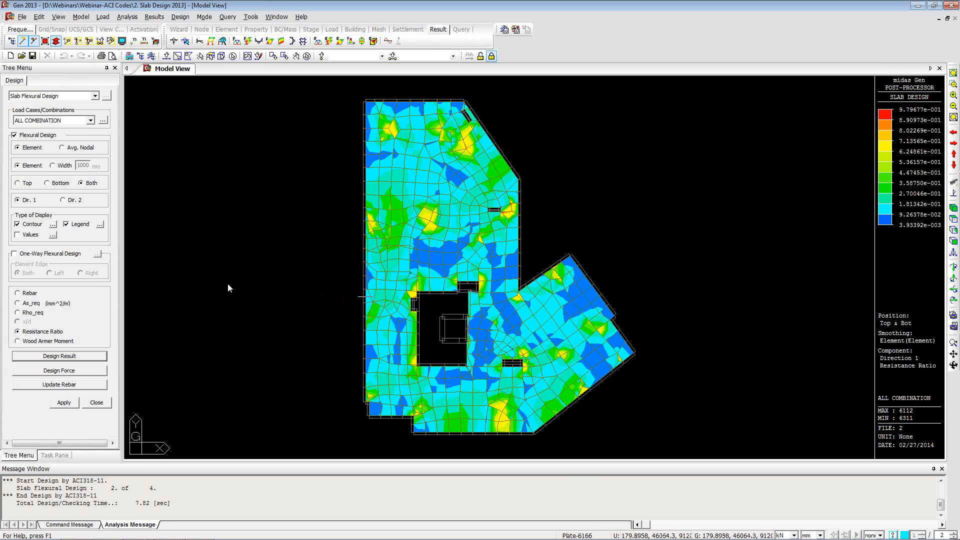
- Switch the design function from Slab Flexural Design to Slab Shear Checking
left_click(79, 97)
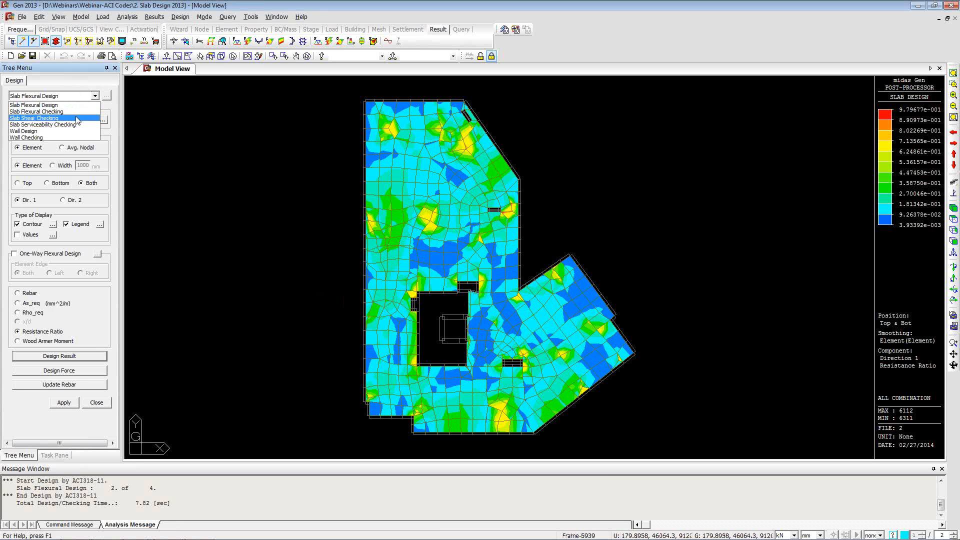
left_click(77, 119)
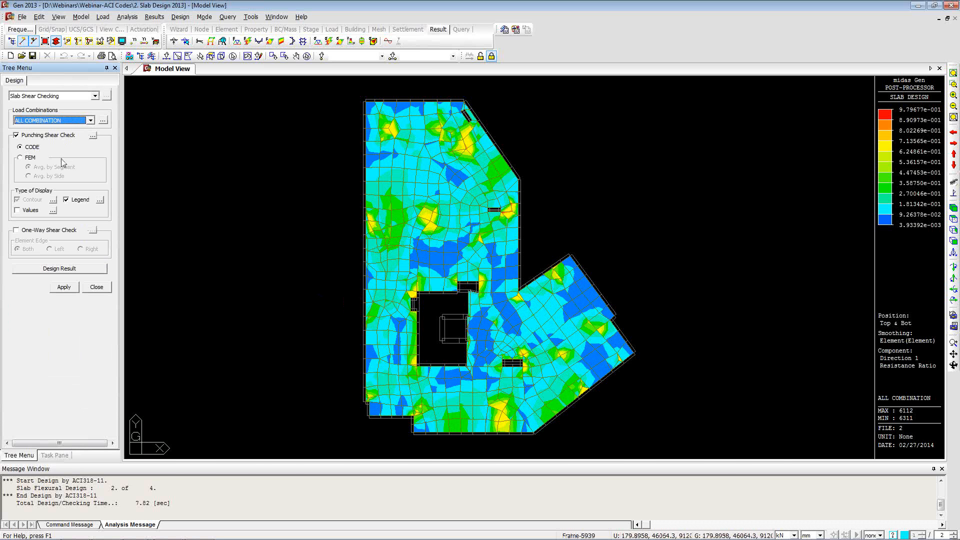
- Switch to the presentation, advance from Slab Serviceability Check to the Wall Design slide, and return to Gen 2013
key("alt+Tab")
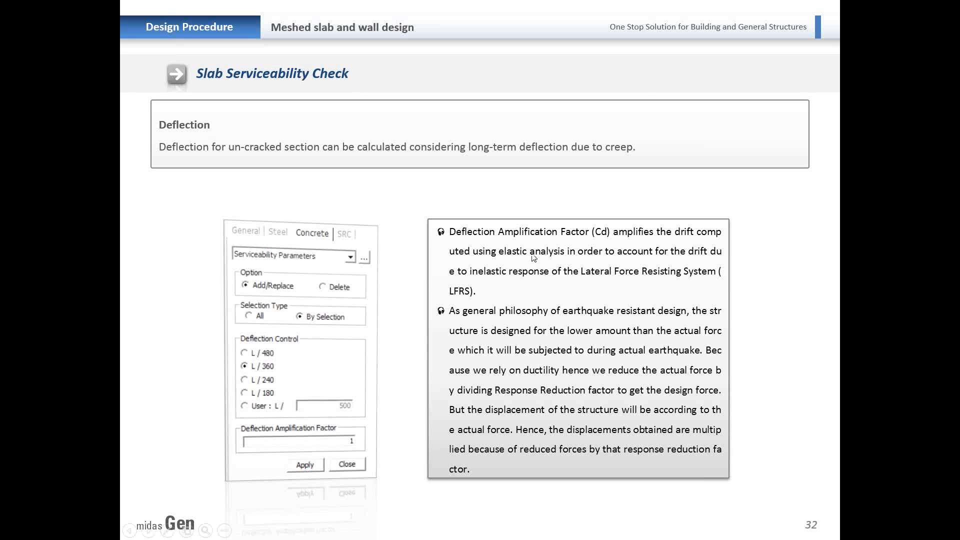
left_click(506, 244)
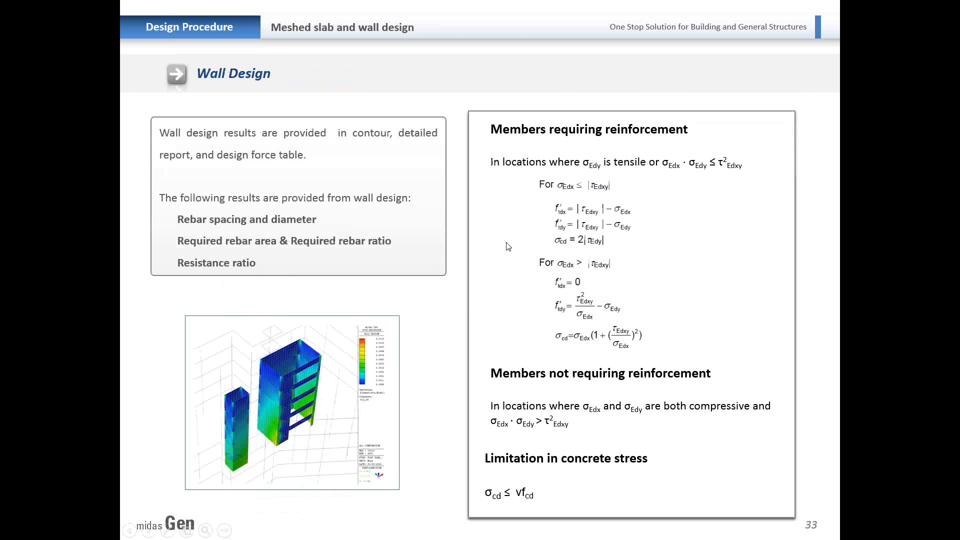
key("alt+Tab")
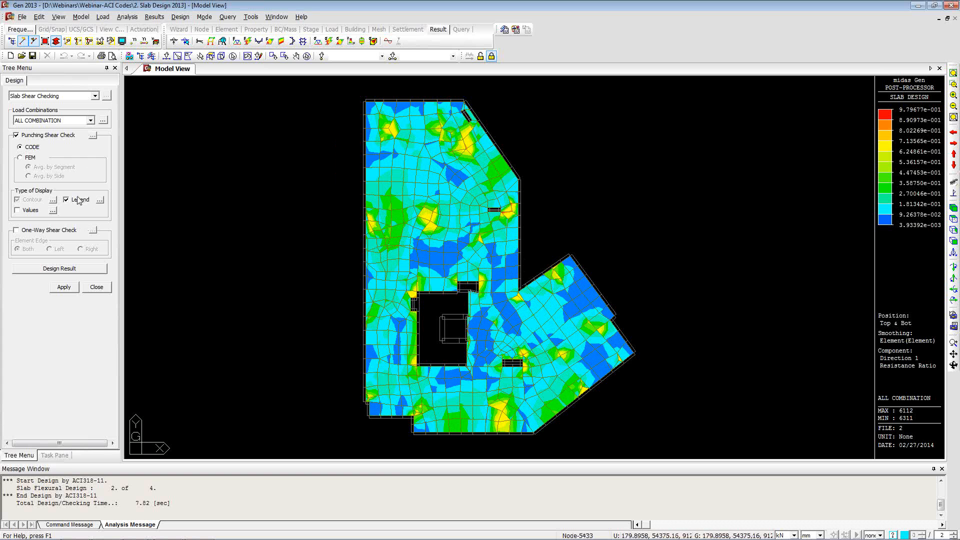
- Turn off the hidden-surface display and run the CODE-based punching shear check for ALL COMBINATION
left_click(56, 41)
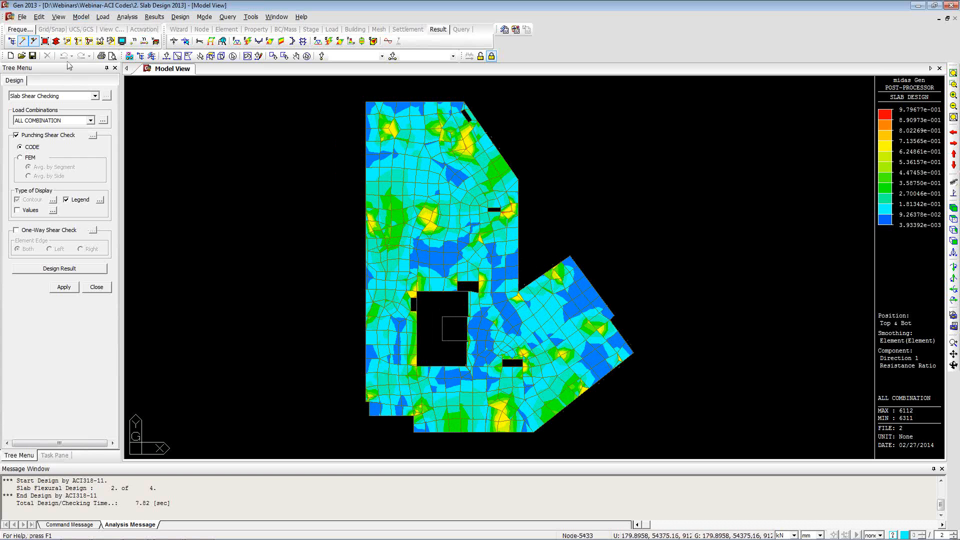
left_click(60, 288)
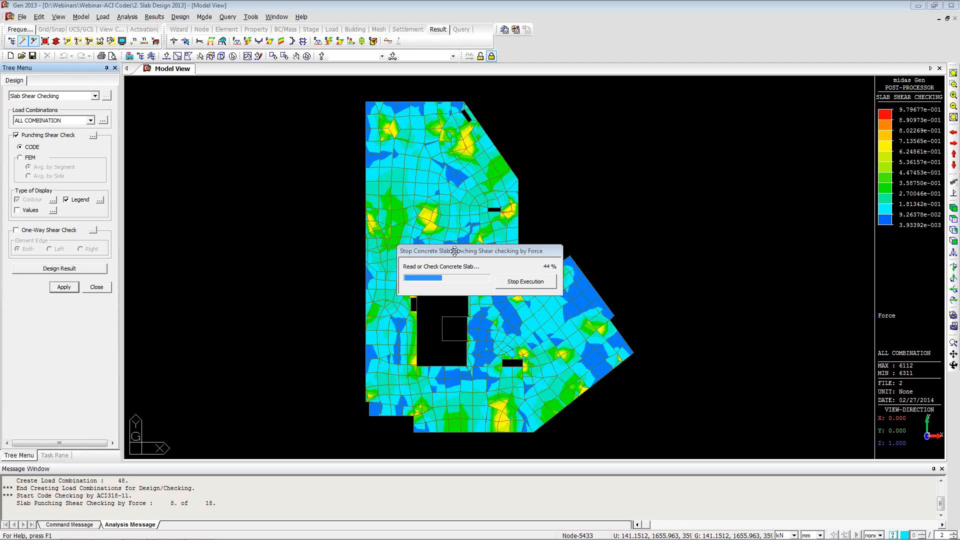
left_click_drag(454, 251, 474, 267)
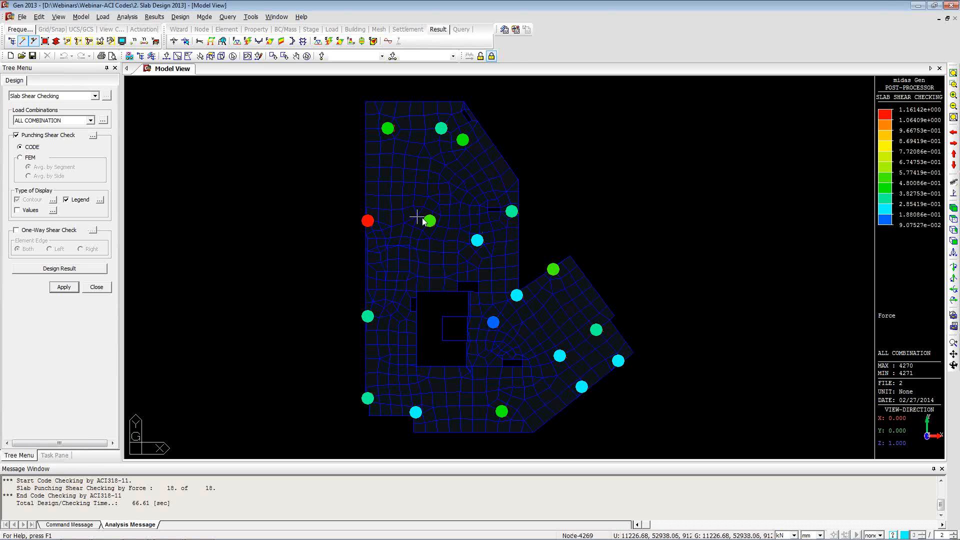
- Select the four plate elements around the interior column at node 4269 and open their punching shear result report
scroll(428, 225, "up", 2)
scroll(433, 243, "up", 5)
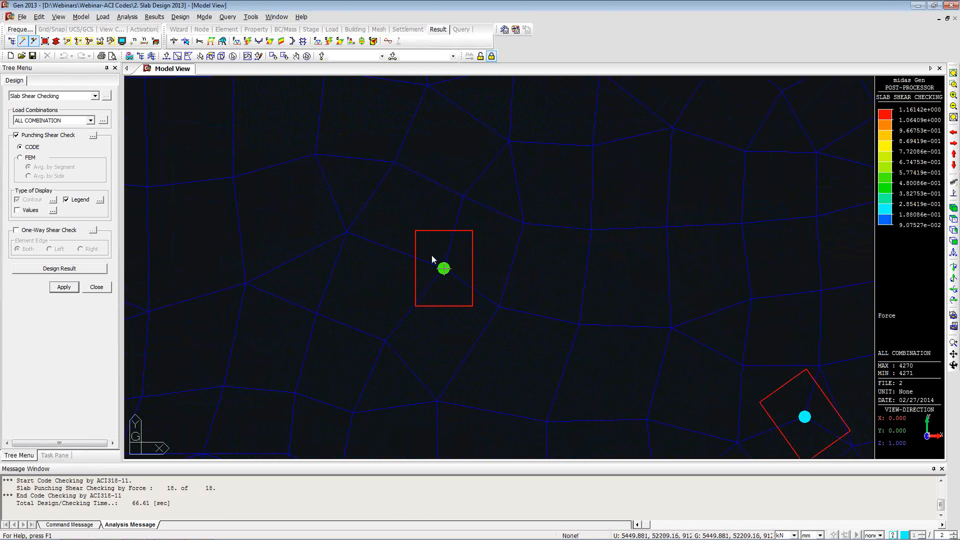
left_click(178, 56)
left_click_drag(460, 308, 406, 236)
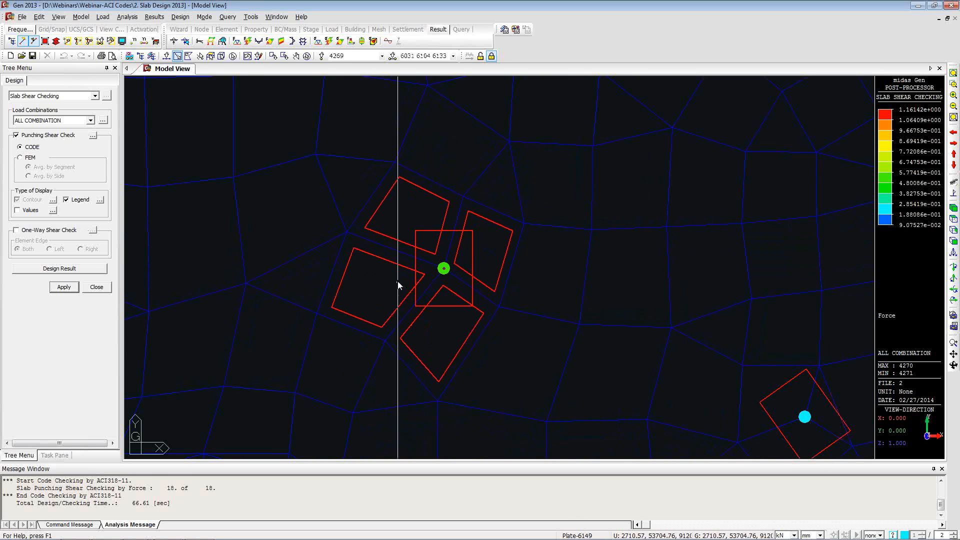
left_click(63, 287)
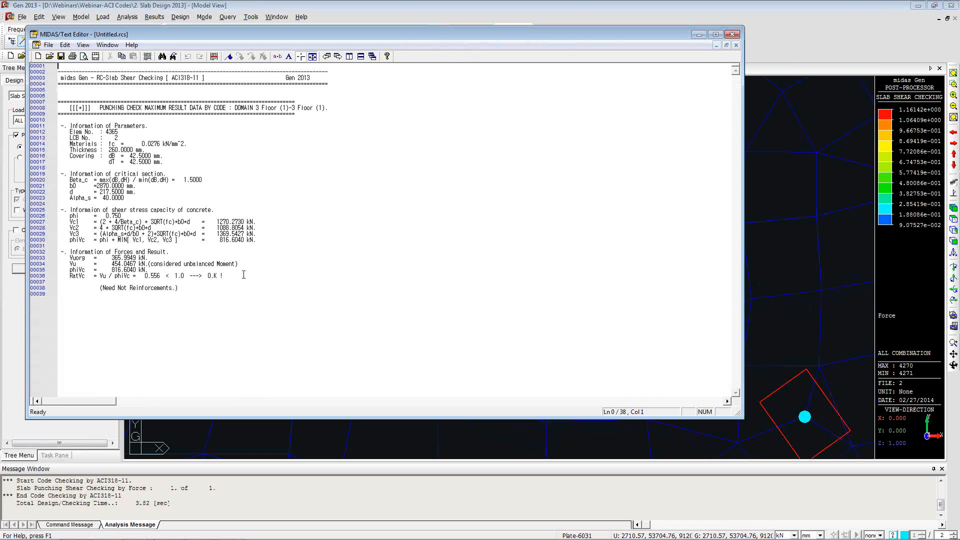
- Examine the punching shear report's concrete capacity formulas, phiVc and the Vu/phiVc ratio, and close the report
left_click_drag(215, 281, 193, 264)
left_click_drag(247, 223, 249, 219)
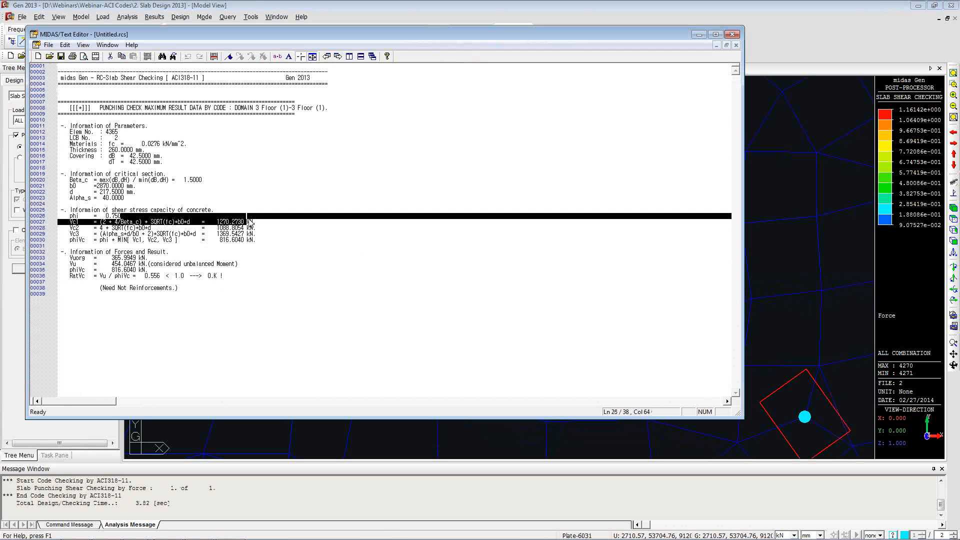
left_click(241, 270)
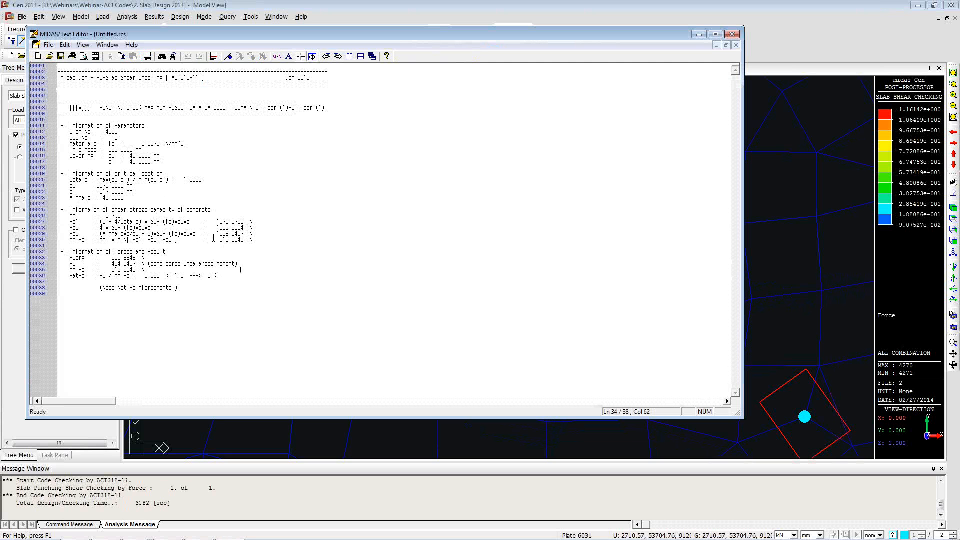
left_click_drag(209, 240, 126, 214)
left_click(153, 228)
left_click_drag(156, 275, 145, 275)
left_click(166, 275)
left_click(732, 34)
left_click(449, 249)
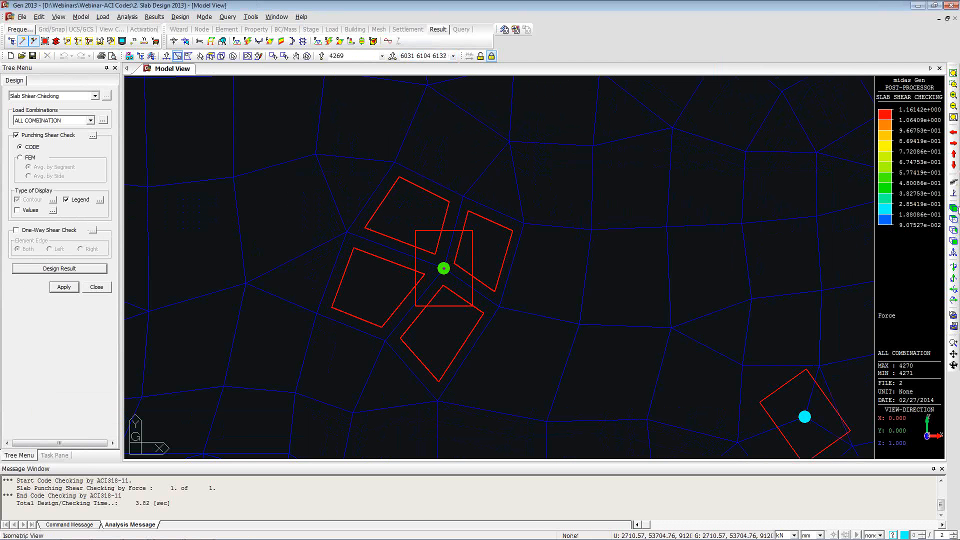
- Close Slab Shear Checking and show the whole building model in isometric view
left_click(952, 209)
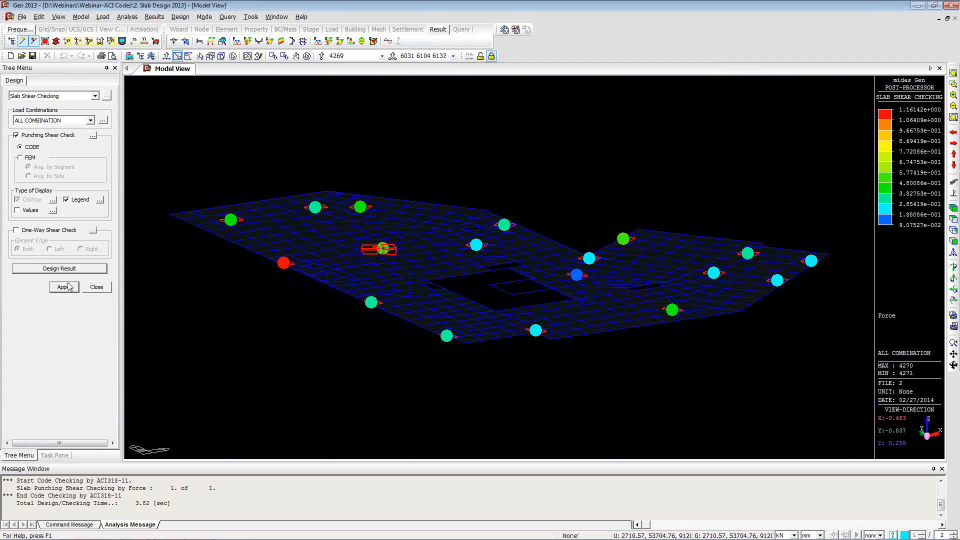
left_click(98, 287)
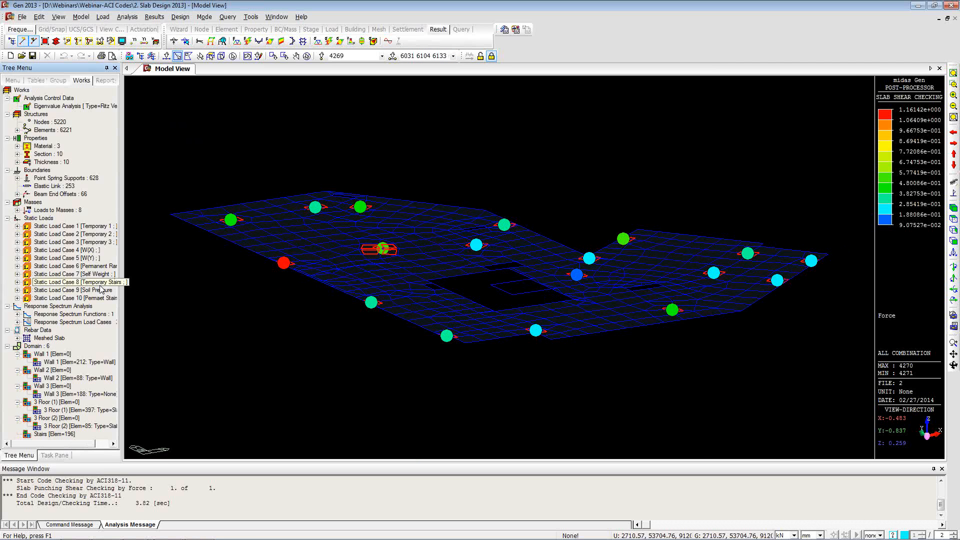
left_click(57, 363)
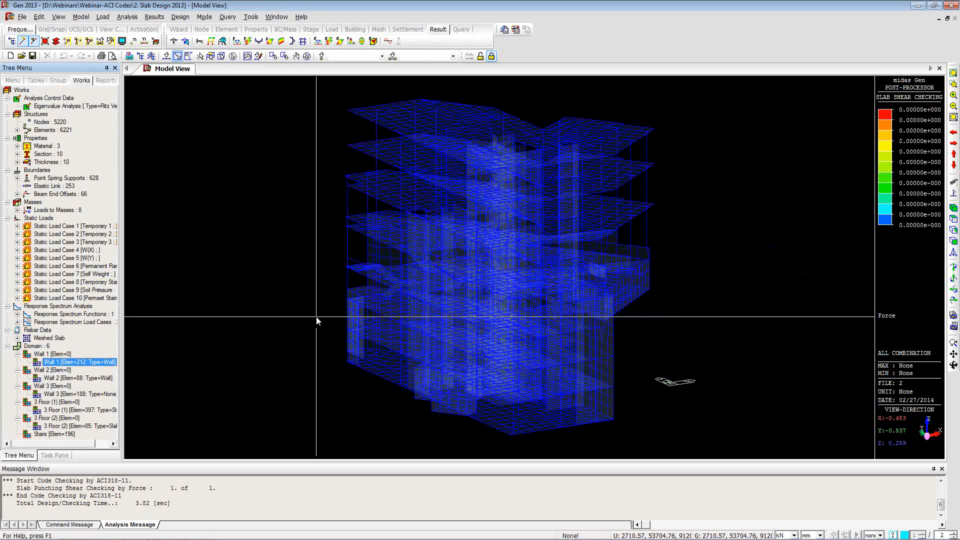
- Switch to the presentation to consult the Wall Design slide's reinforcement conditions, and return to Gen 2013
key("alt+Tab")
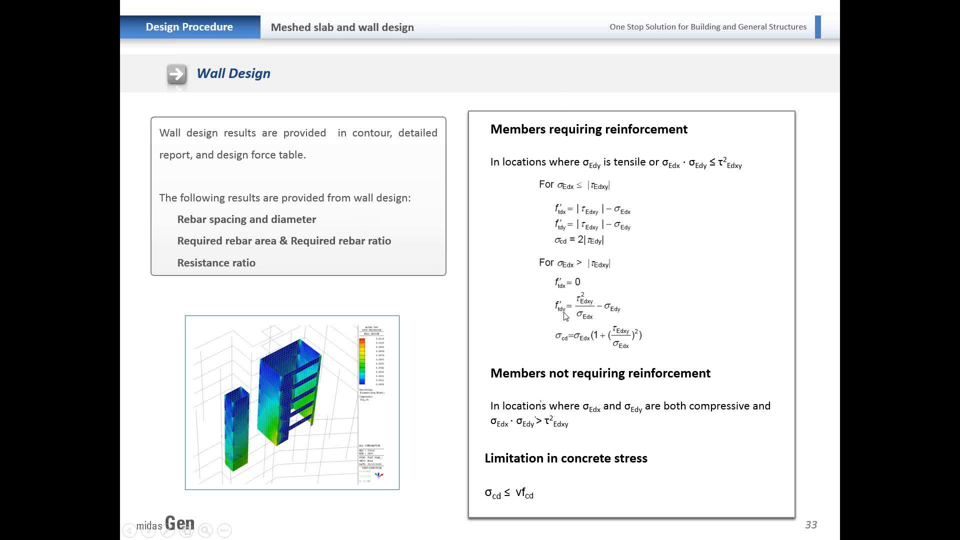
key("alt+Tab")
- Select the elements of the Wall 1 and Wall 2 domains in turn, and activate only Wall 2
left_click(100, 362)
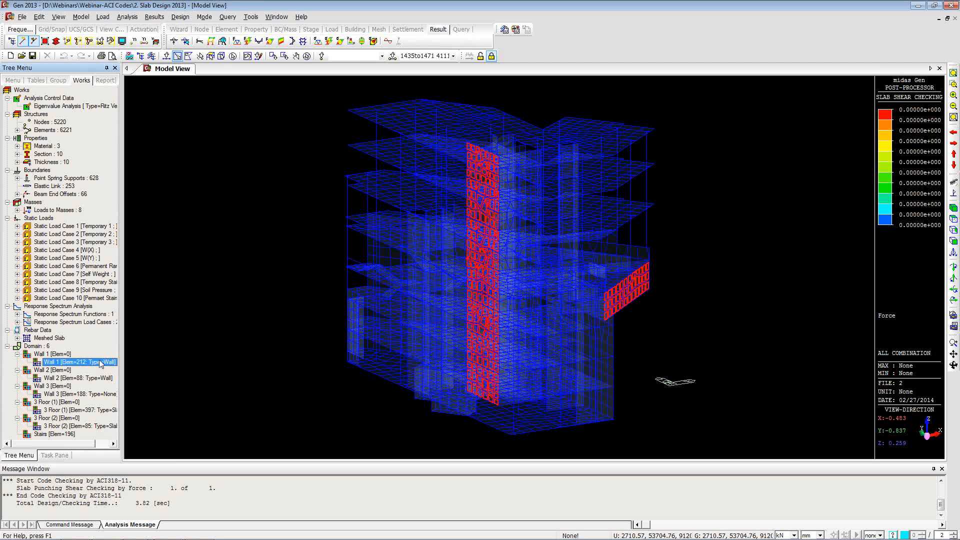
left_click(61, 378)
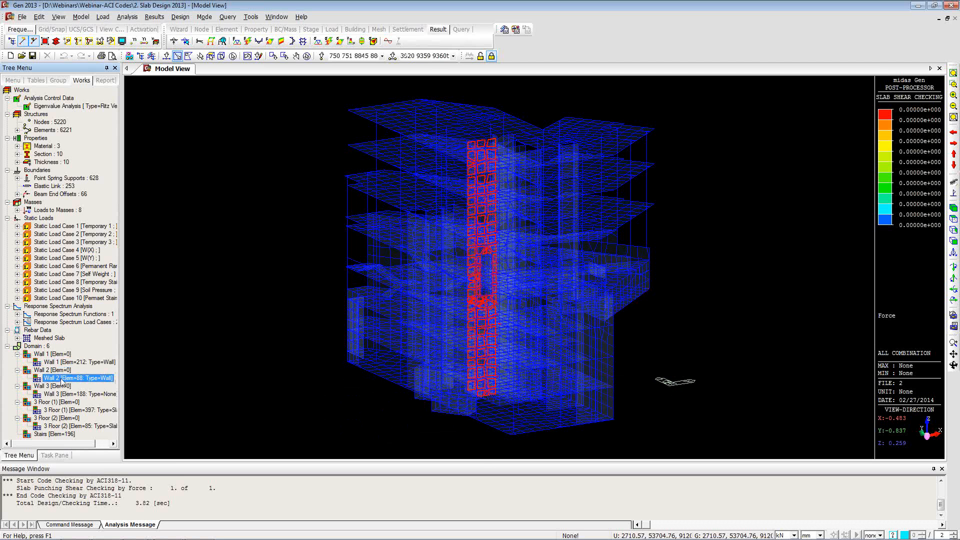
key("F2")
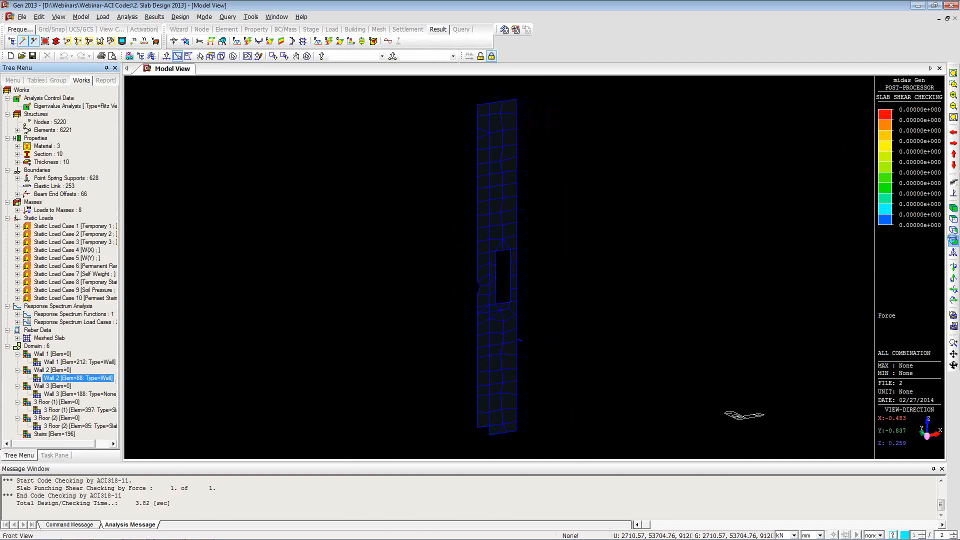
- Activate only the Wall 2 elements around the opening, working in the front view
left_click(953, 241)
left_click_drag(628, 242, 394, 311)
key("F2")
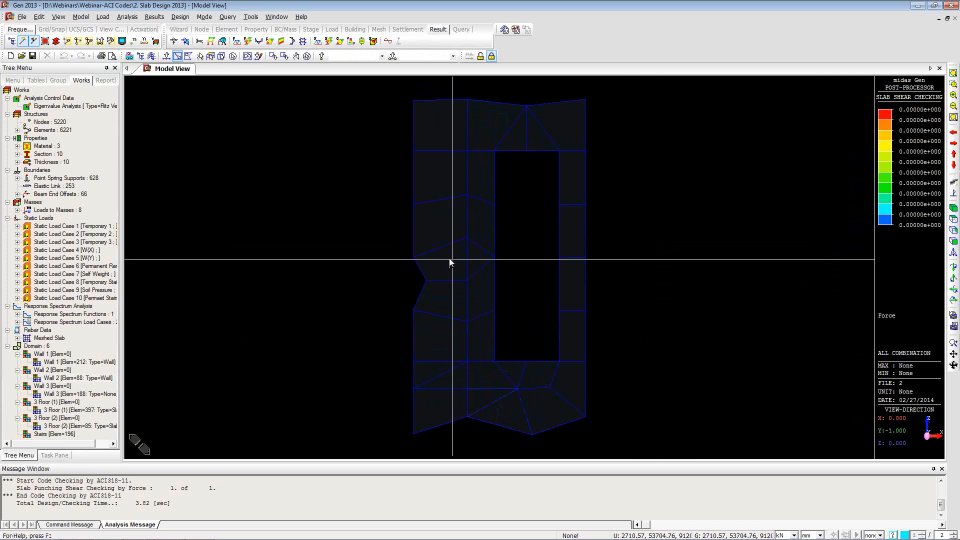
- Run the meshed Wall Design for ALL COMBINATION and display the horizontal Resistance Ratio contour
left_click(181, 17)
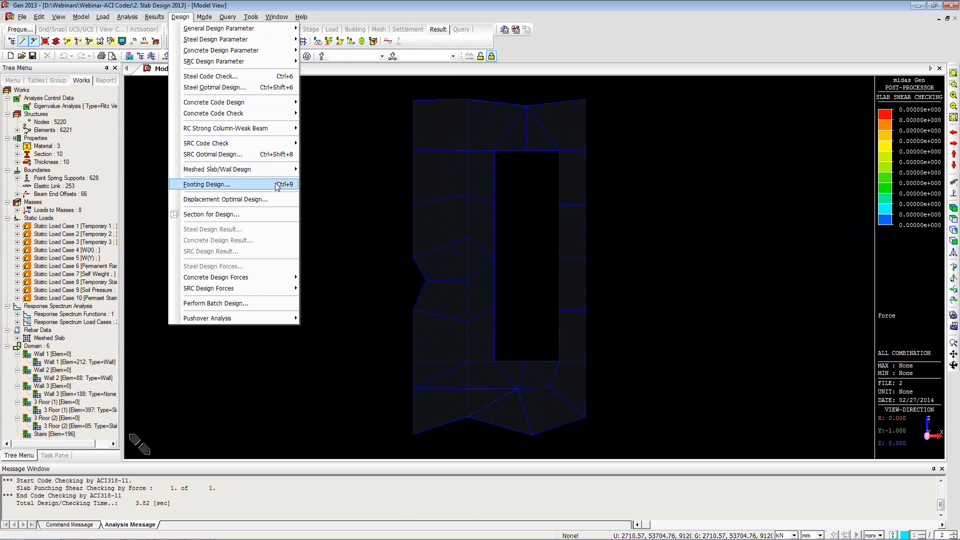
mouse_move(283, 169)
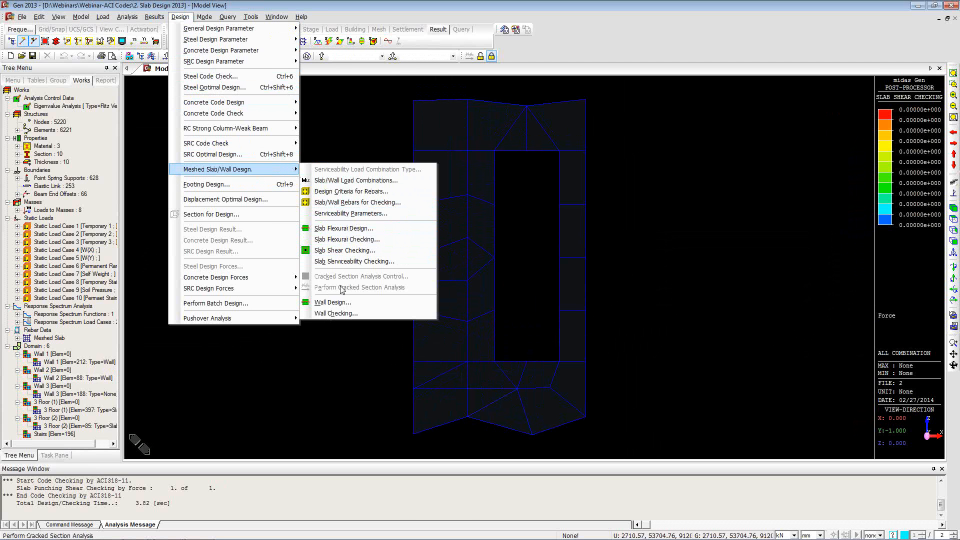
left_click(342, 301)
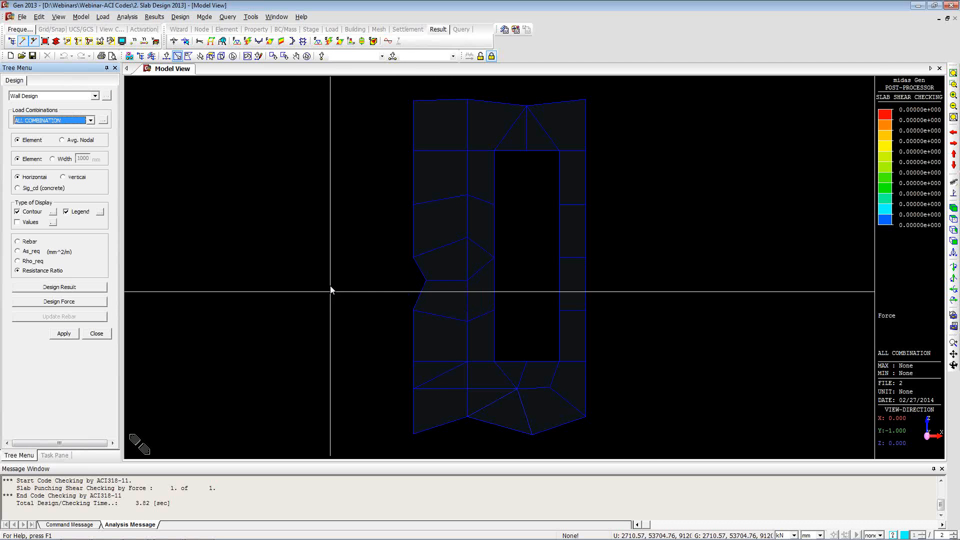
left_click(64, 334)
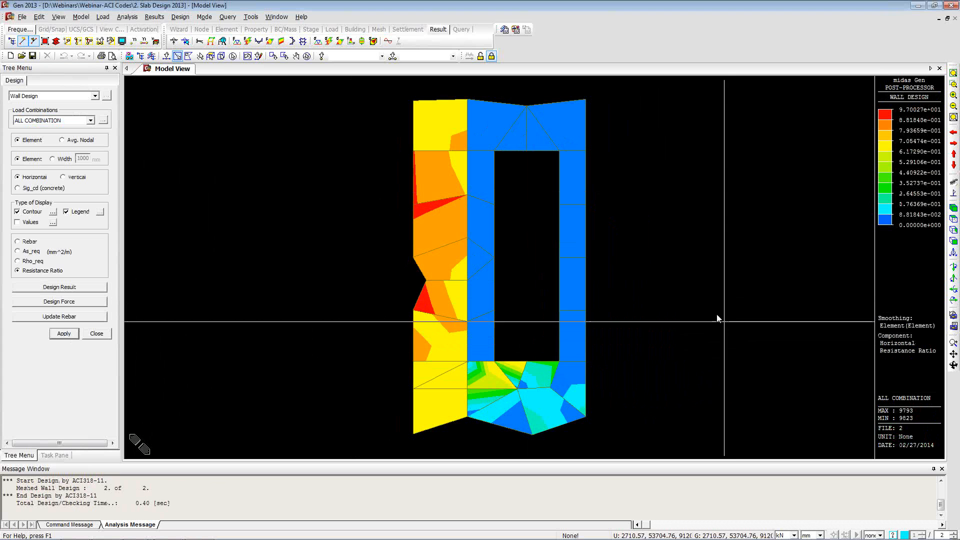
- Review the wall in isometric view and examine the element forces in the Meshed Wall Design Force table
left_click(953, 208)
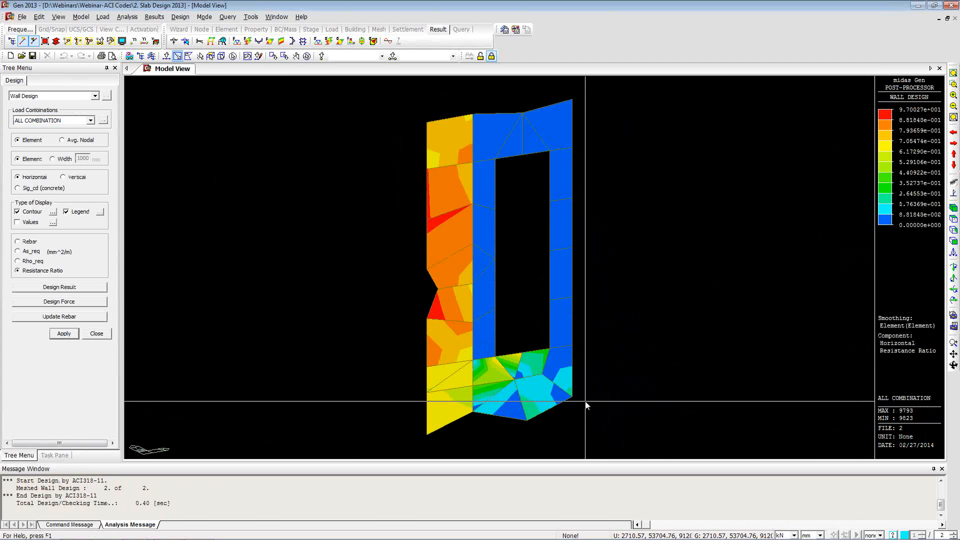
left_click(57, 301)
left_click(216, 163)
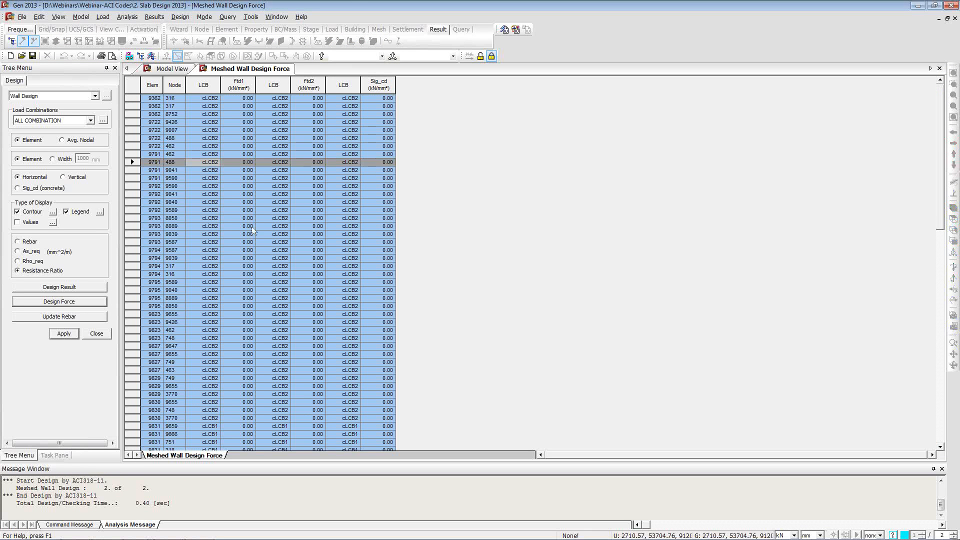
scroll(253, 234, "down", 15)
scroll(255, 237, "up", 13)
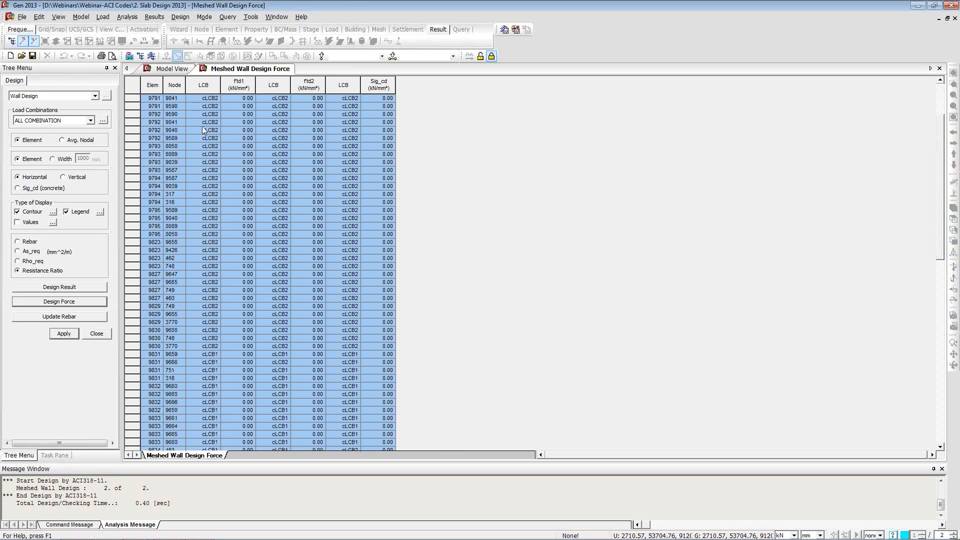
- Return to the model view and display the wall's Rho_req contour
left_click(166, 70)
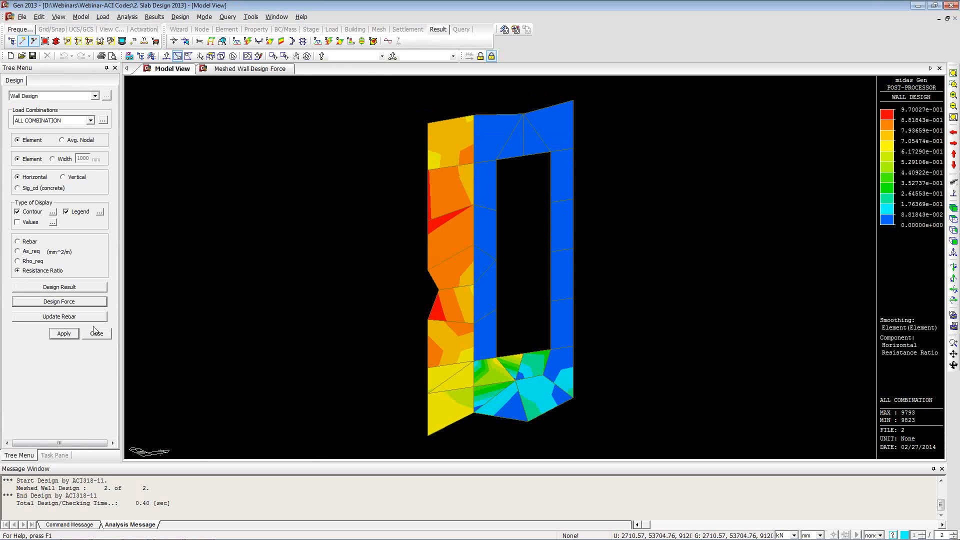
left_click(34, 261)
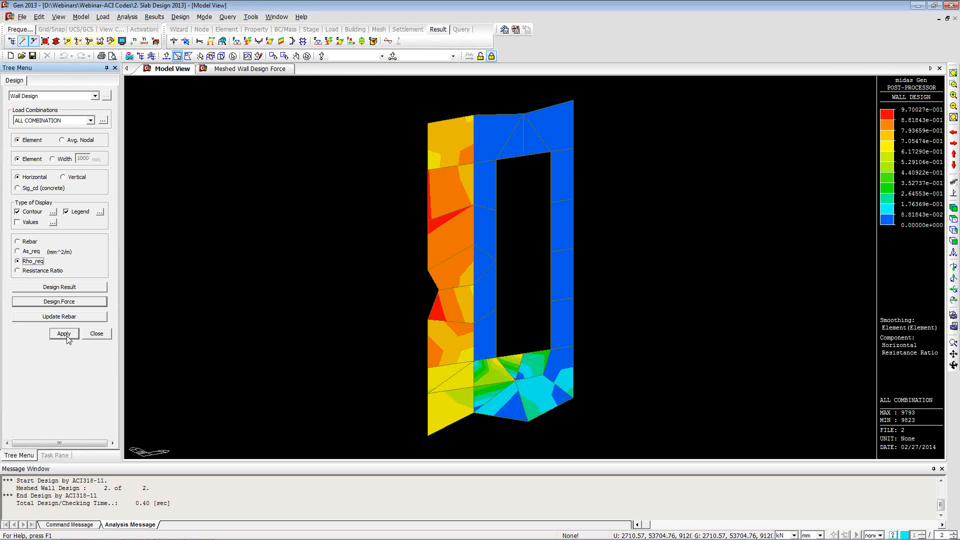
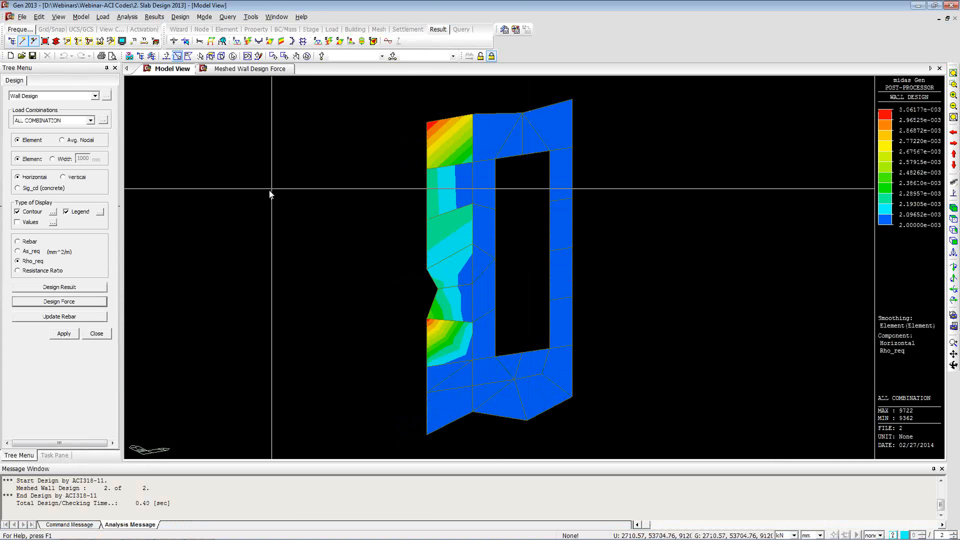
- Open the project 4. GSD 2013.mgb and show its members as solid shapes
left_click(21, 19)
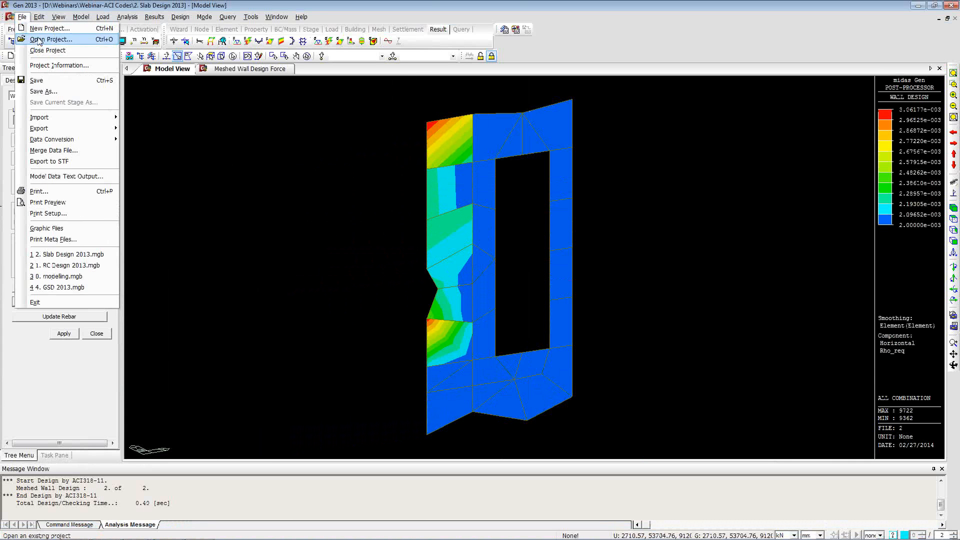
left_click(64, 286)
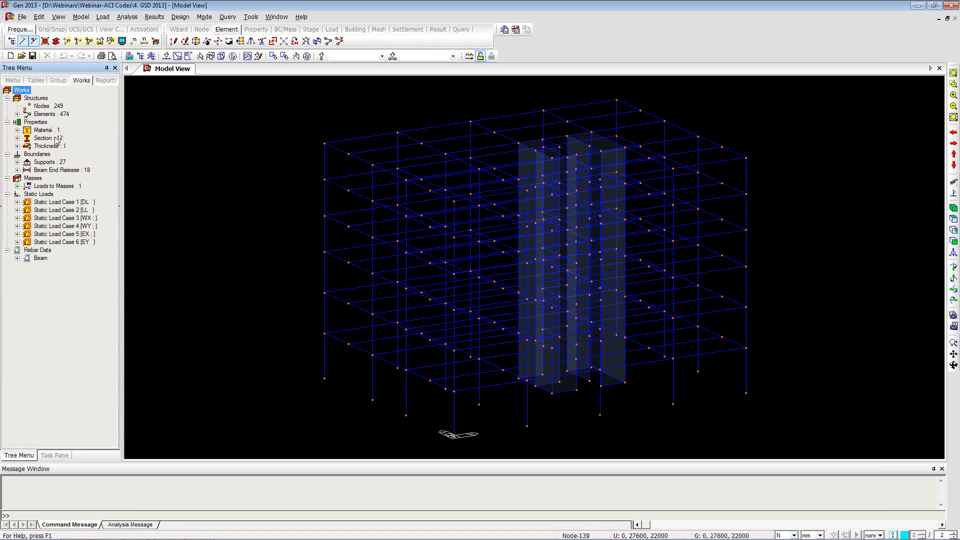
key("ctrl+h")
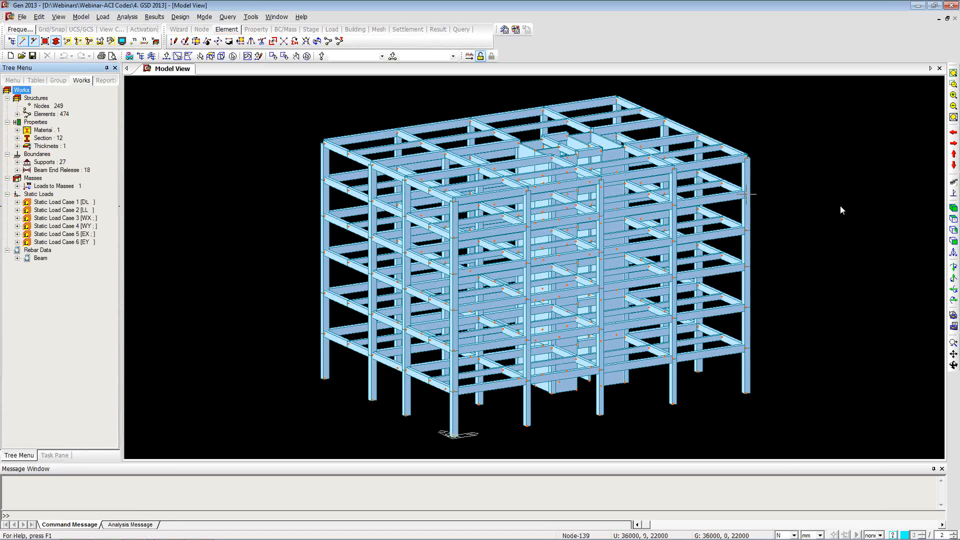
- Examine the beam and column joint at the building's far corner (X 36000, Y 27600) in plan view
left_click(952, 219)
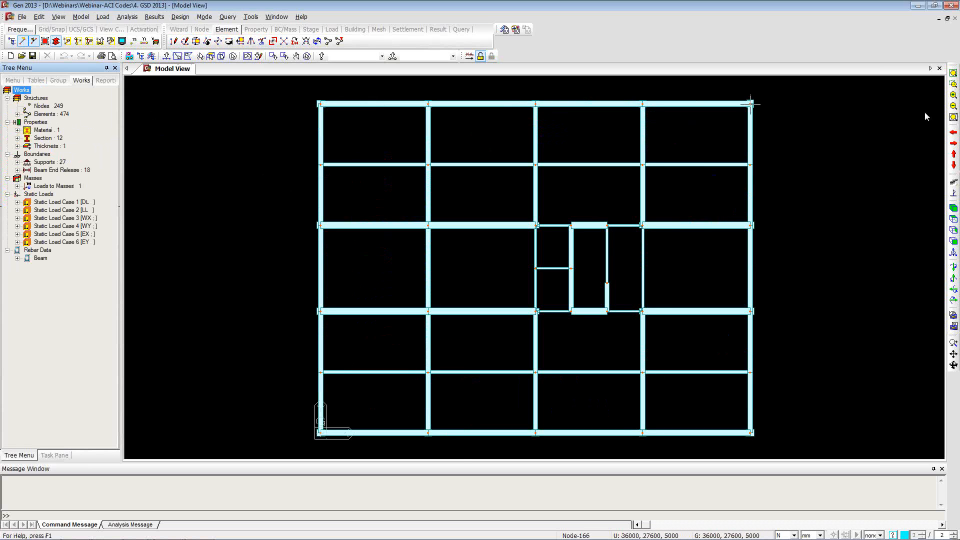
left_click(953, 84)
left_click_drag(735, 85, 780, 120)
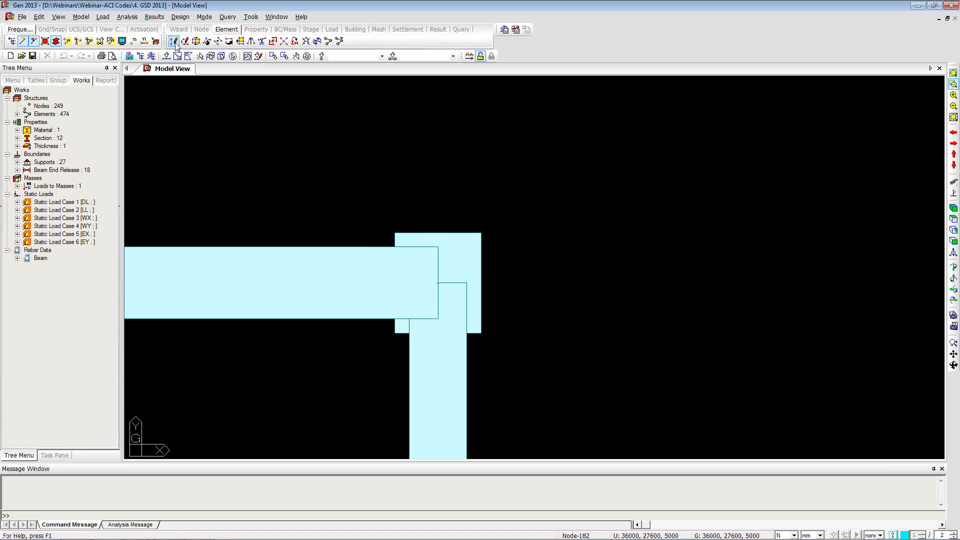
- Launch the General Section Designer and switch to the midas GSD window
left_click(249, 20)
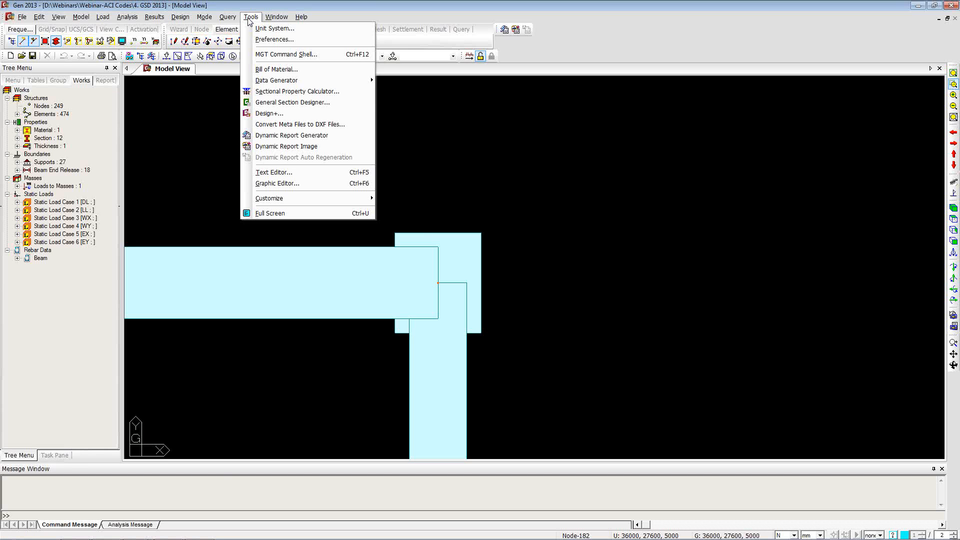
left_click(285, 102)
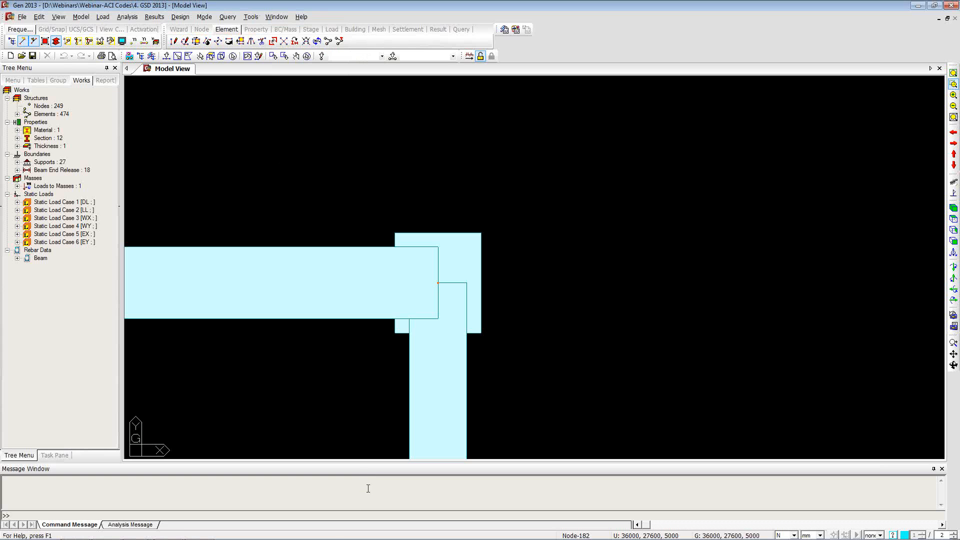
mouse_move(333, 537)
left_click(199, 530)
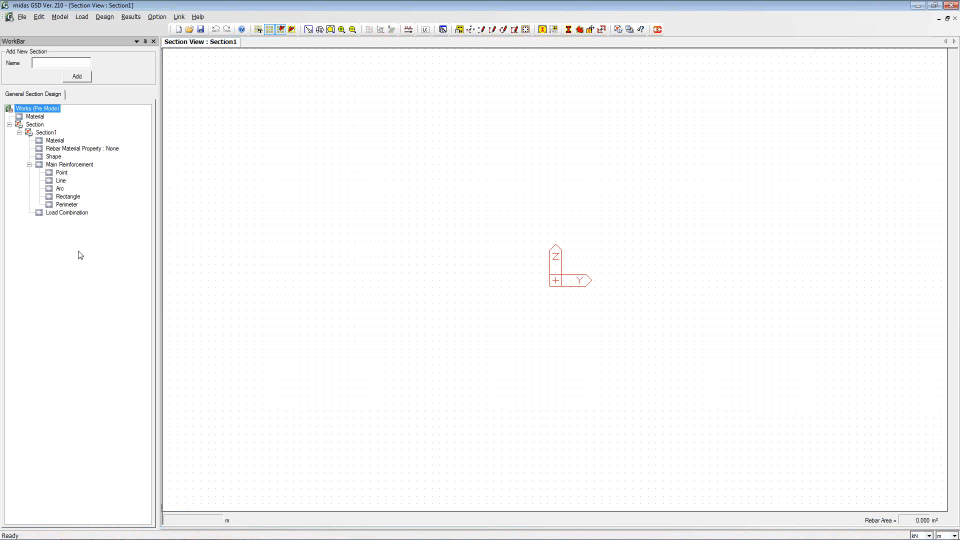
- Start a general shape for Section1 and enter its first vertex at Y 0, Z 0 m
right_click(54, 157)
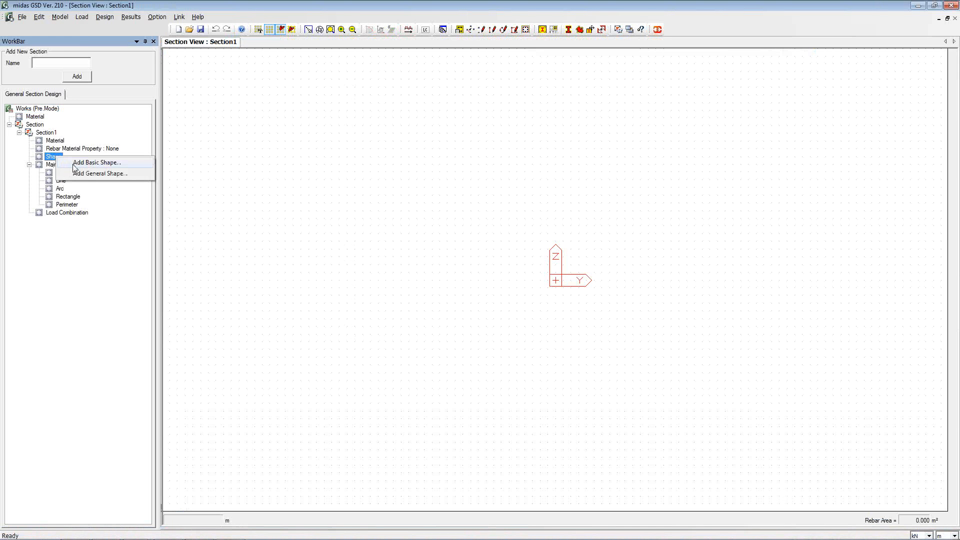
left_click(81, 174)
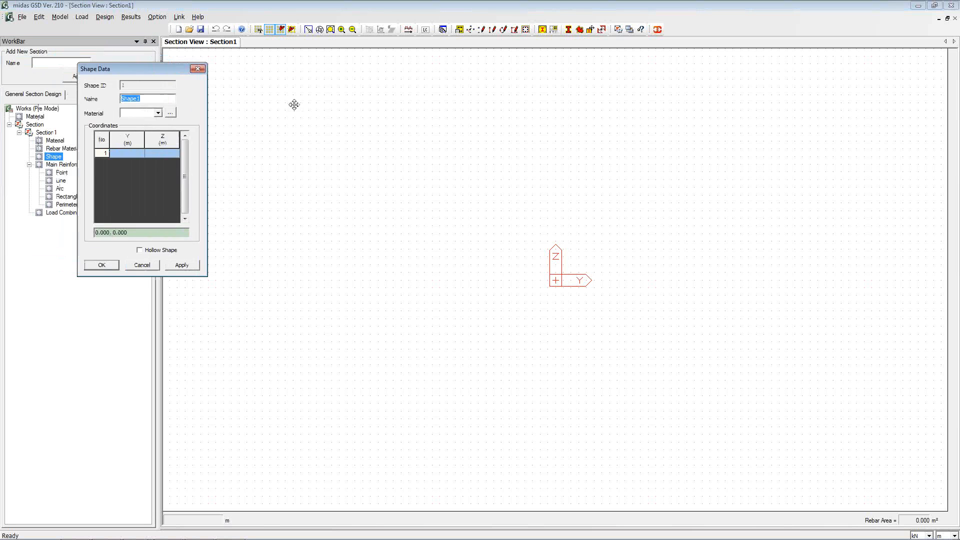
left_click_drag(294, 105, 294, 105)
left_click(280, 181)
key("Return")
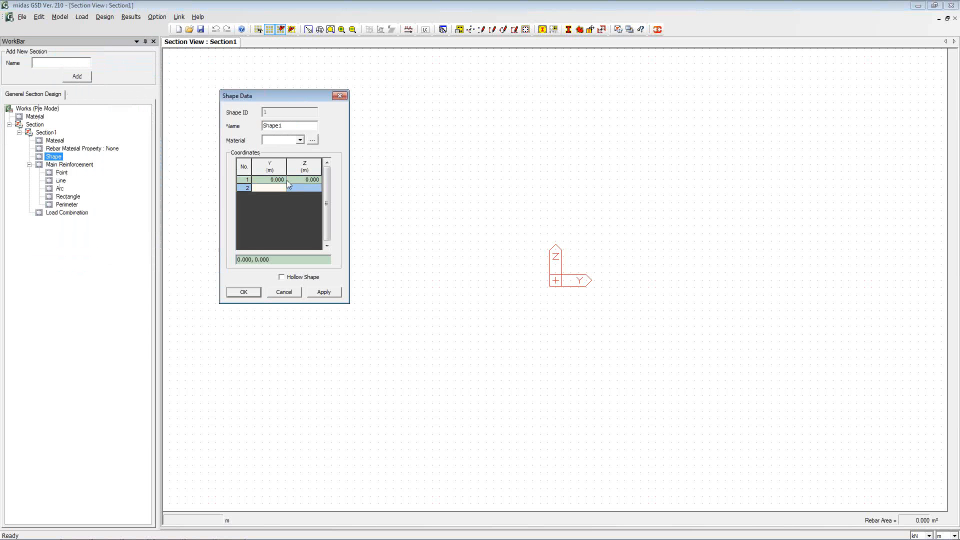
- Enter the shape's second vertex at Y 0.5, Z 0 m and third vertex at Y 0.5, Z 0.4 m
type("0.6")
key("Tab")
key("Return")
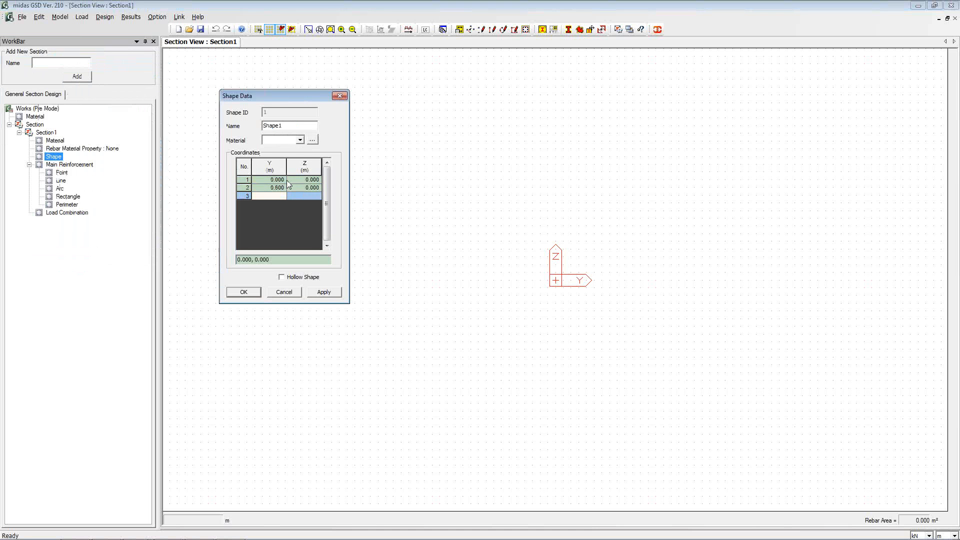
type("0.5")
key("Tab")
type("0")
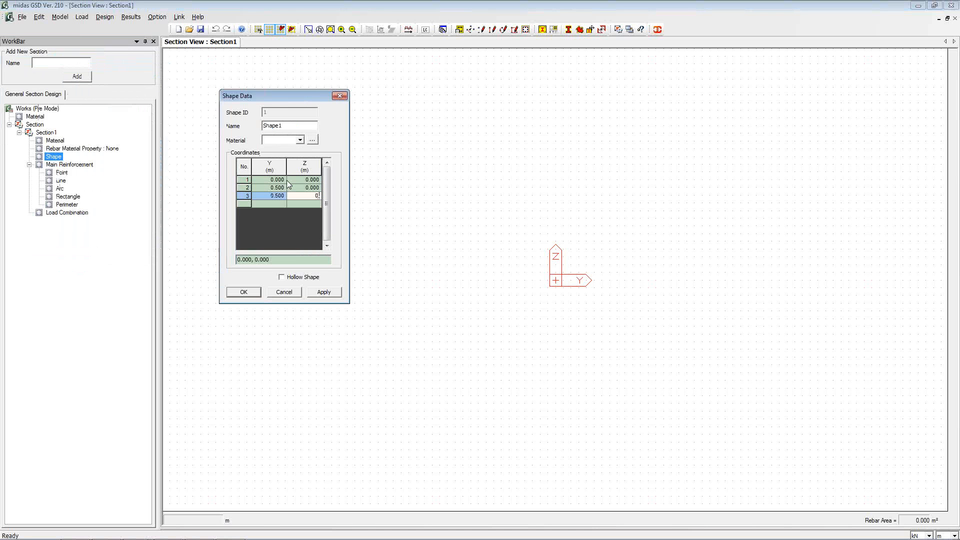
type(".4")
key("Return")
- Enter the shape's fourth vertex at Y 0.3, Z 0.6 m and fifth vertex at Y 0, Z 0.6 m
type("0")
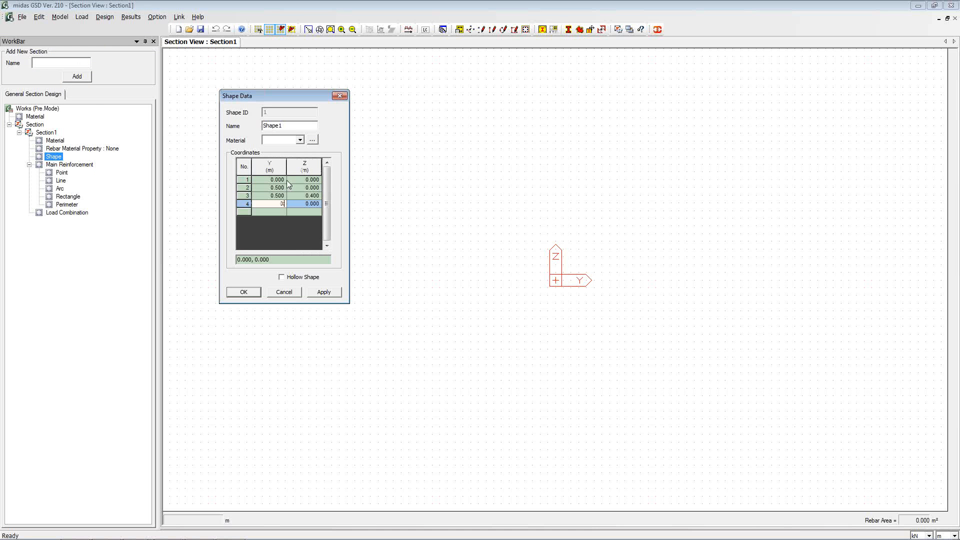
type(".5")
key("Tab")
type("0.6")
key("Return")
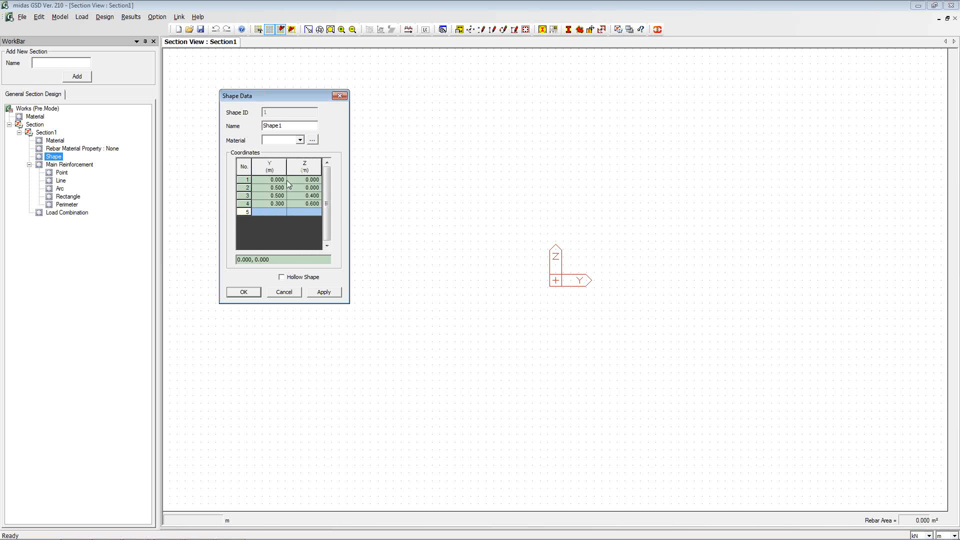
type("0.3")
key("Tab")
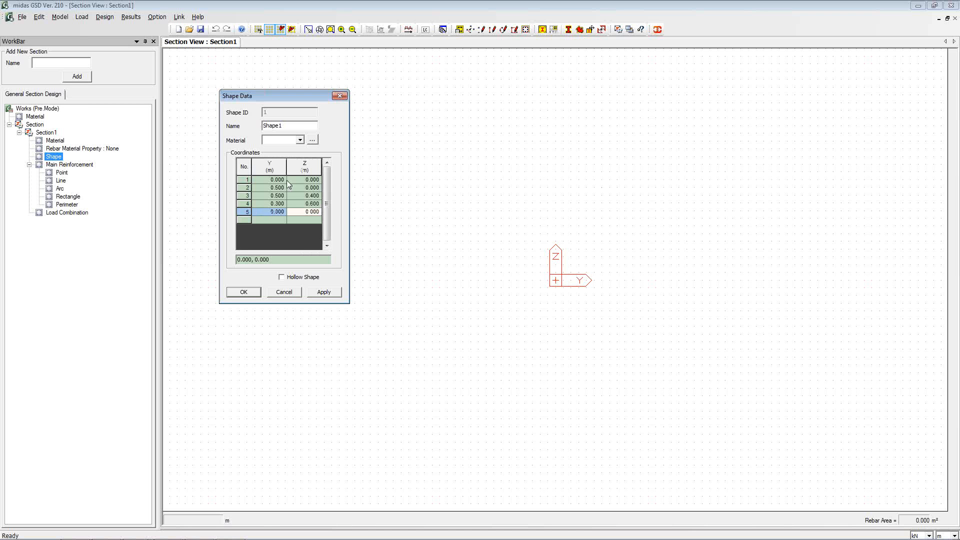
type("0.6")
key("Return")
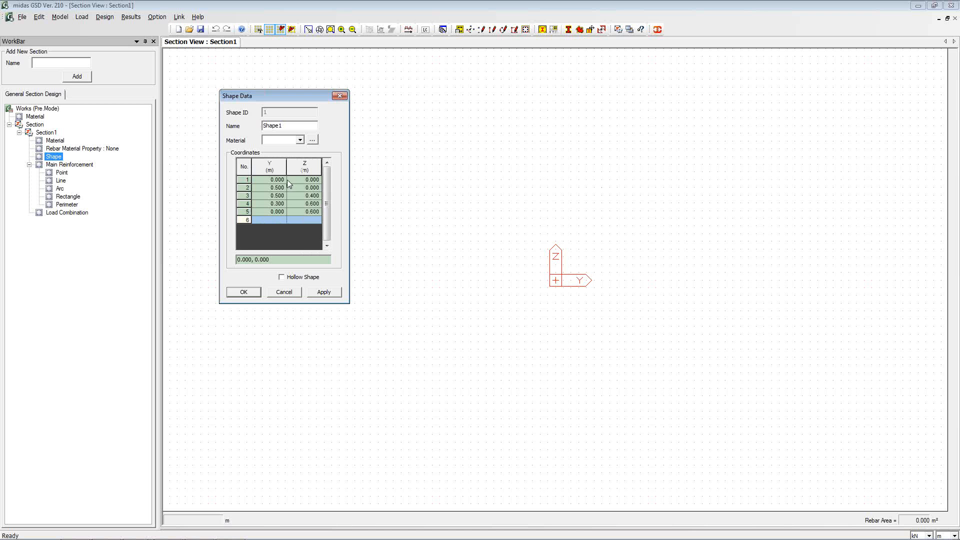
- Add a new RC material for the shape using the EN04(RC) standard and concrete grade C25/30
left_click(314, 140)
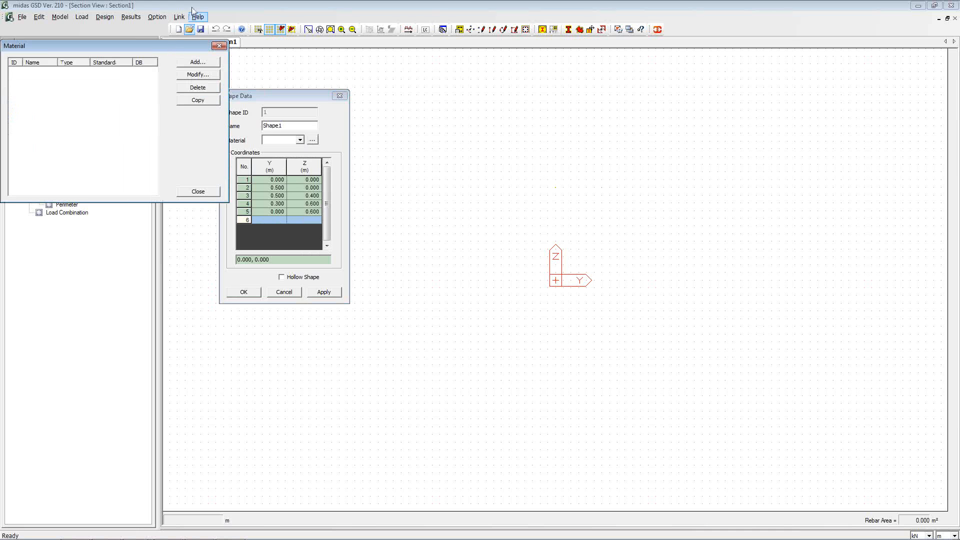
left_click(205, 65)
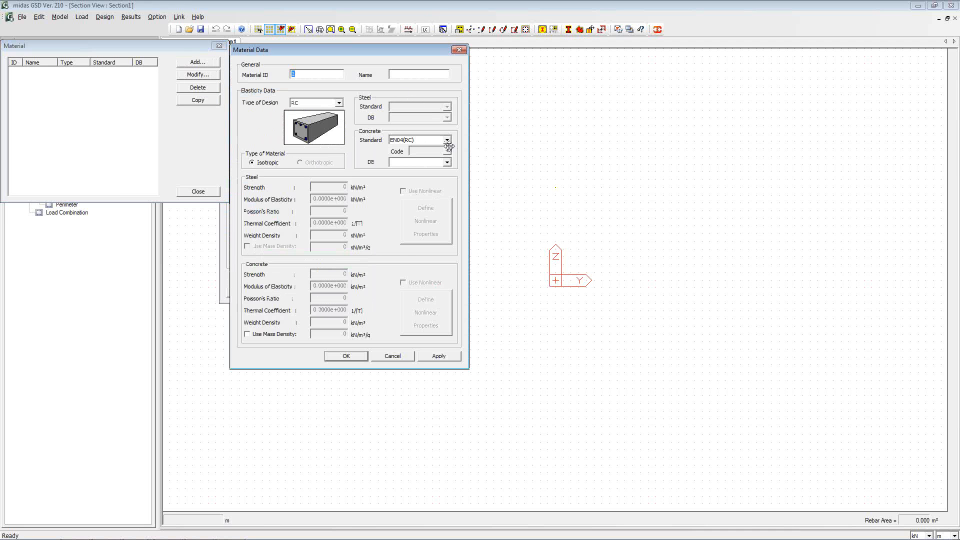
left_click(447, 162)
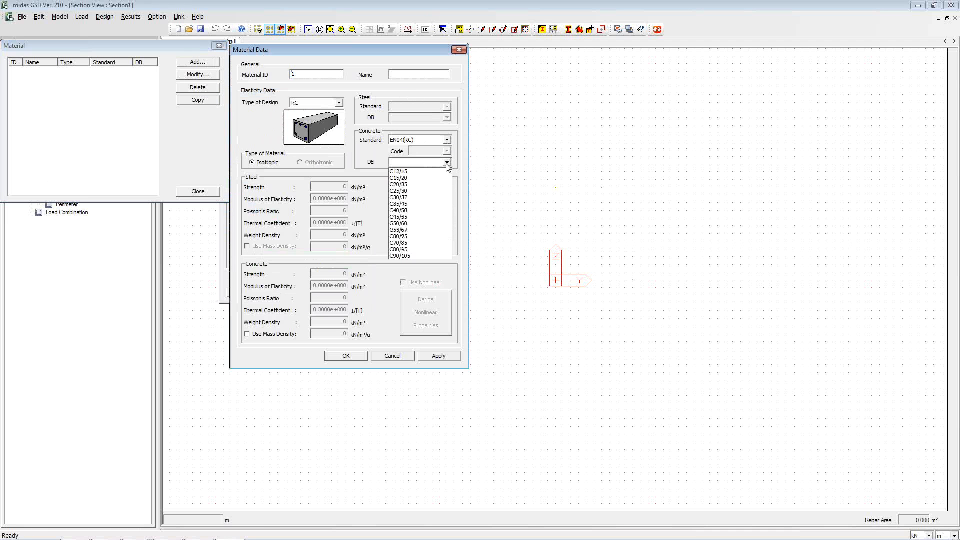
left_click(414, 190)
- Enable nonlinear properties for the concrete and set ec1 to 0.003 in the curvilinear model
left_click(405, 283)
left_click(408, 298)
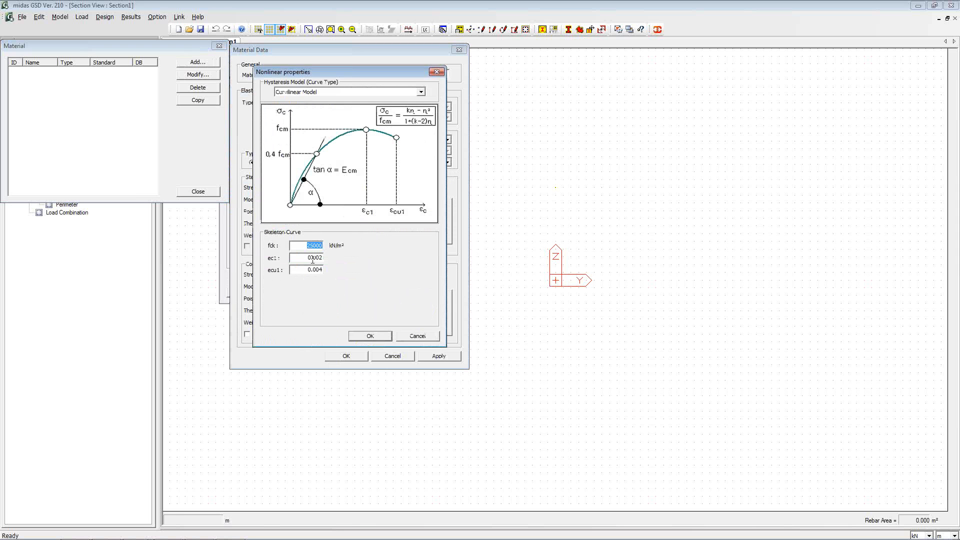
double_click(306, 257)
type("0.003")
left_click(370, 335)
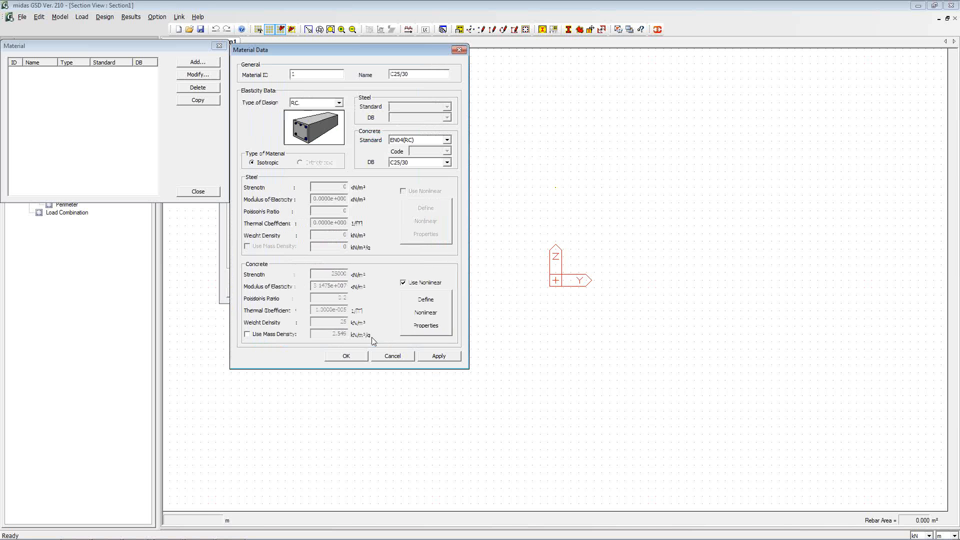
- Save the C25/30 material and create the five-vertex shape with it
left_click(364, 354)
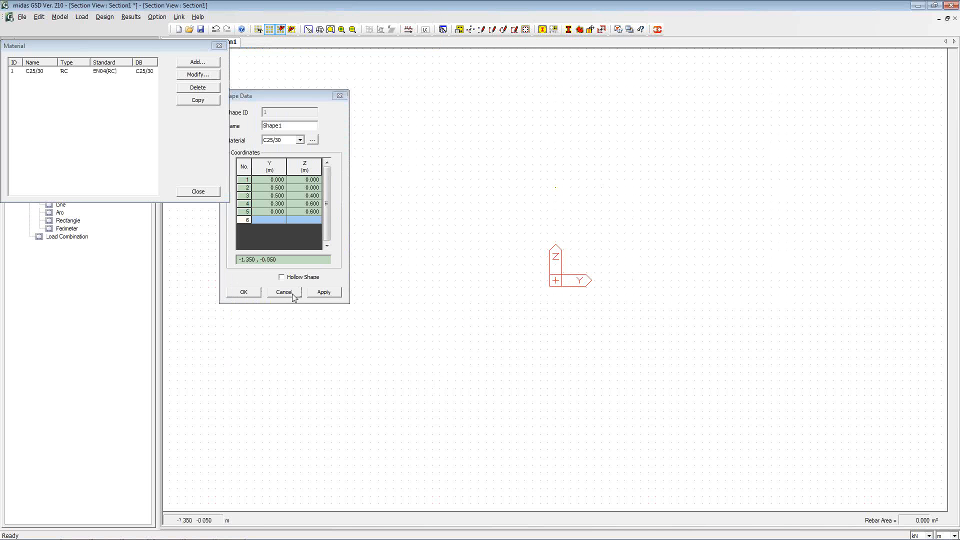
left_click(249, 291)
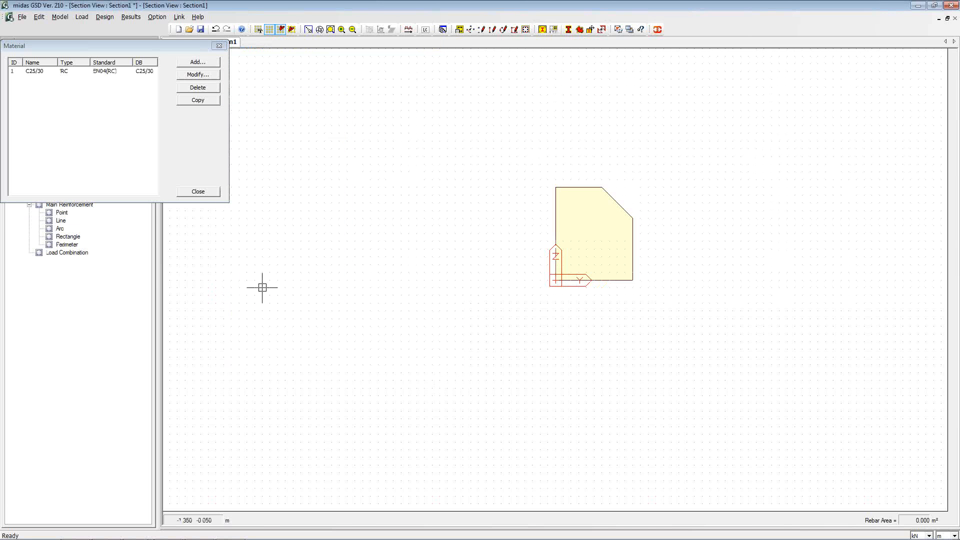
- Close the material list, link the section designer with the open midas Gen model, and export the Section1 shape to it
left_click(203, 192)
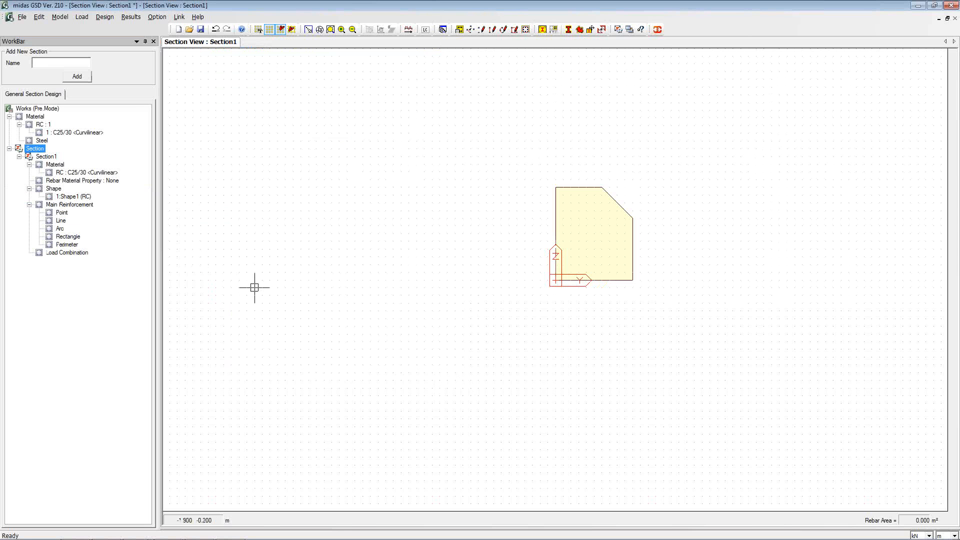
left_click(657, 30)
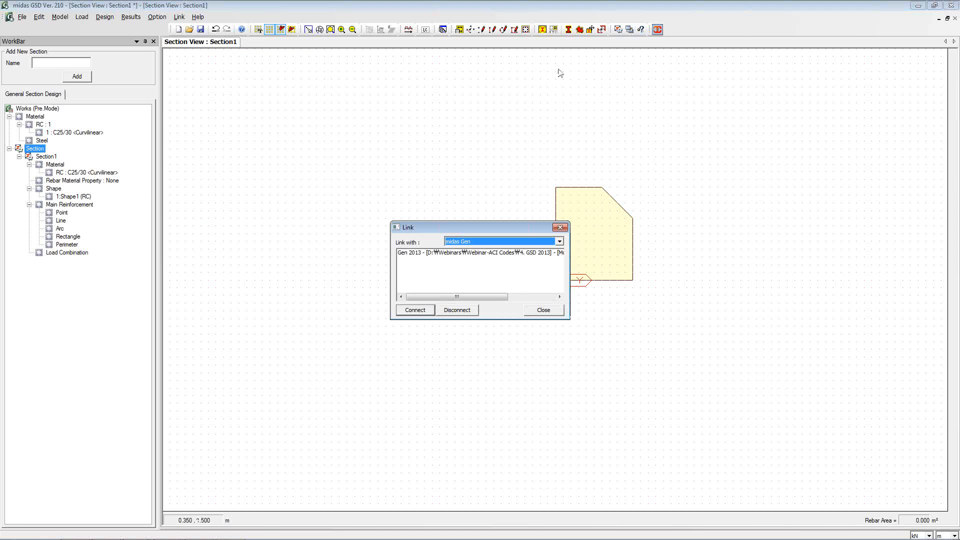
left_click(467, 253)
left_click(424, 316)
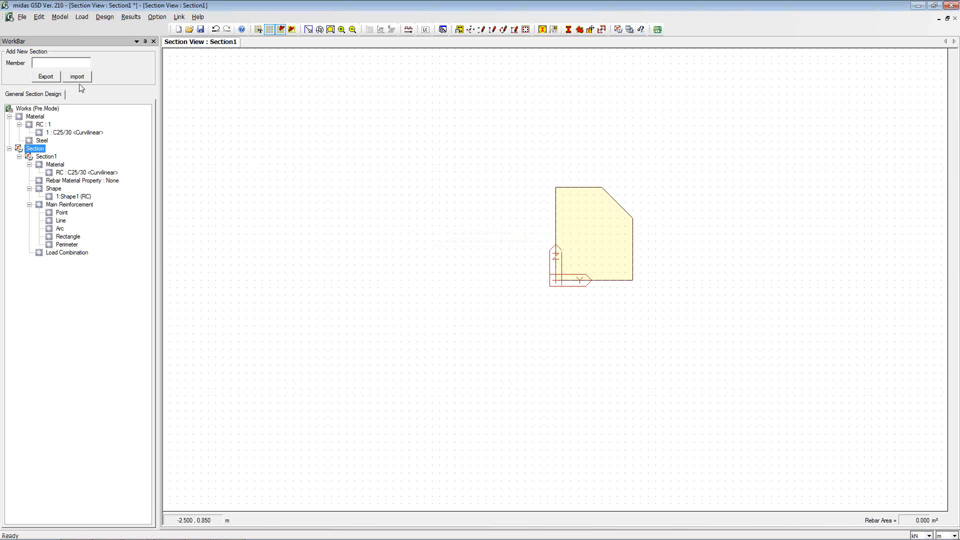
left_click(68, 197)
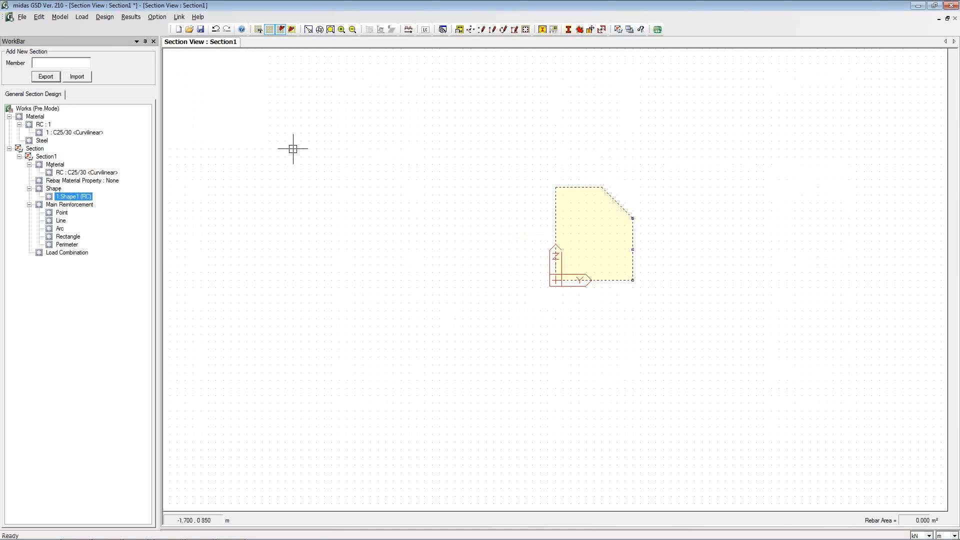
- Switch to midas Gen and assign the imported Section1 to the previously selected corner column elements 60to405by69
key("alt+Tab")
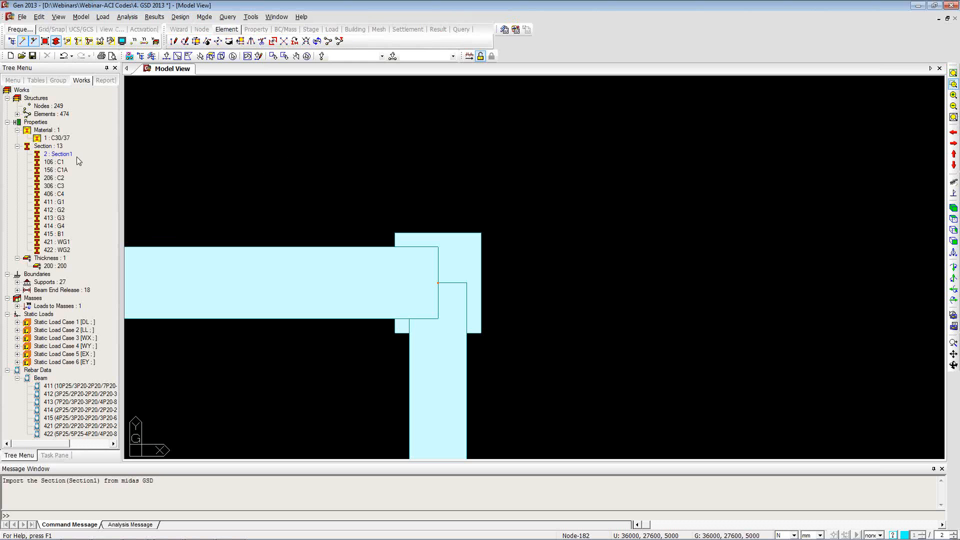
left_click(72, 155)
left_click(59, 162)
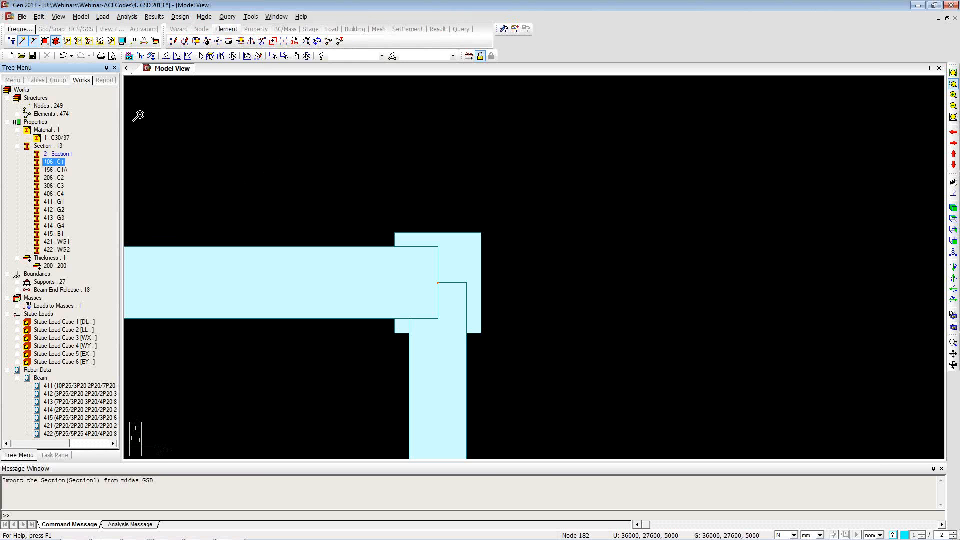
left_click(177, 56)
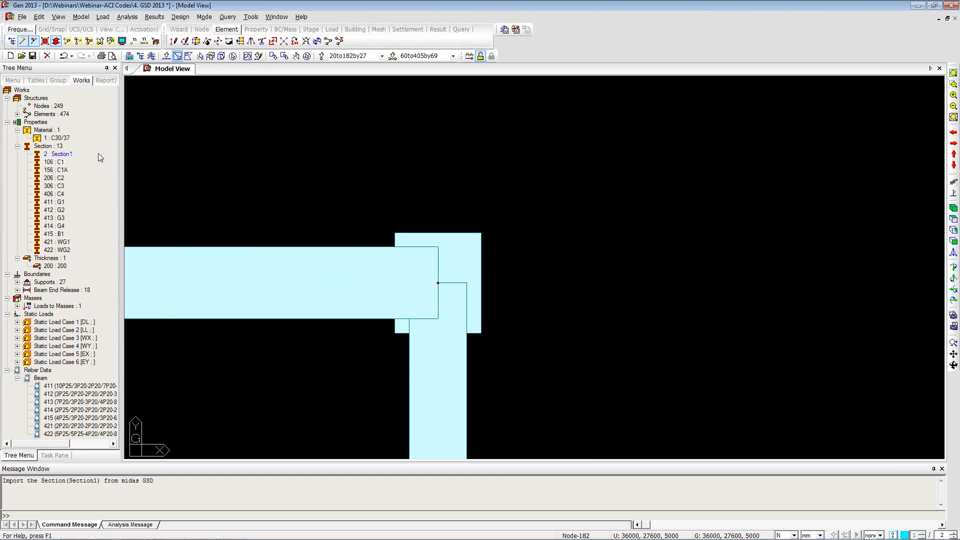
left_click_drag(70, 154, 298, 165)
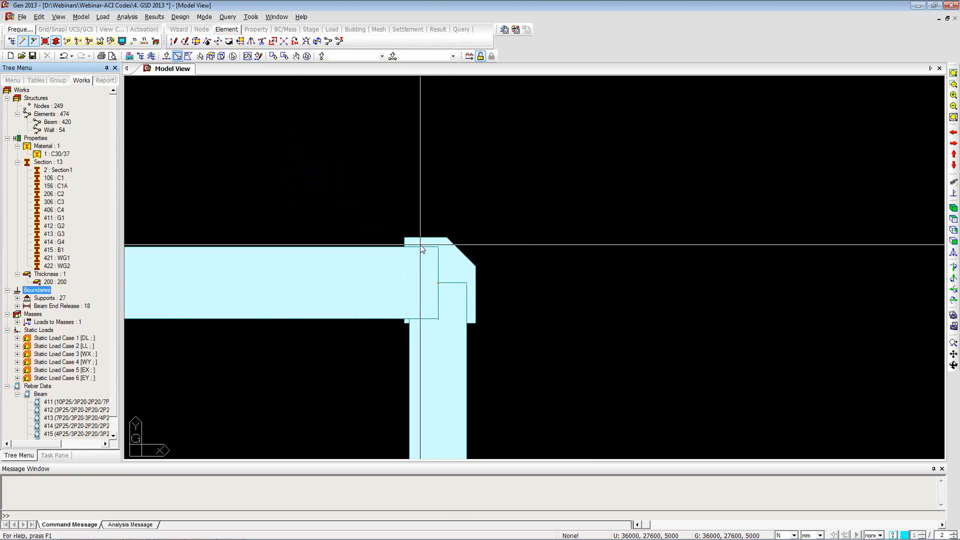
- Review the calculated section properties of the imported Section1 and close its data without changes
right_click(59, 171)
left_click(98, 301)
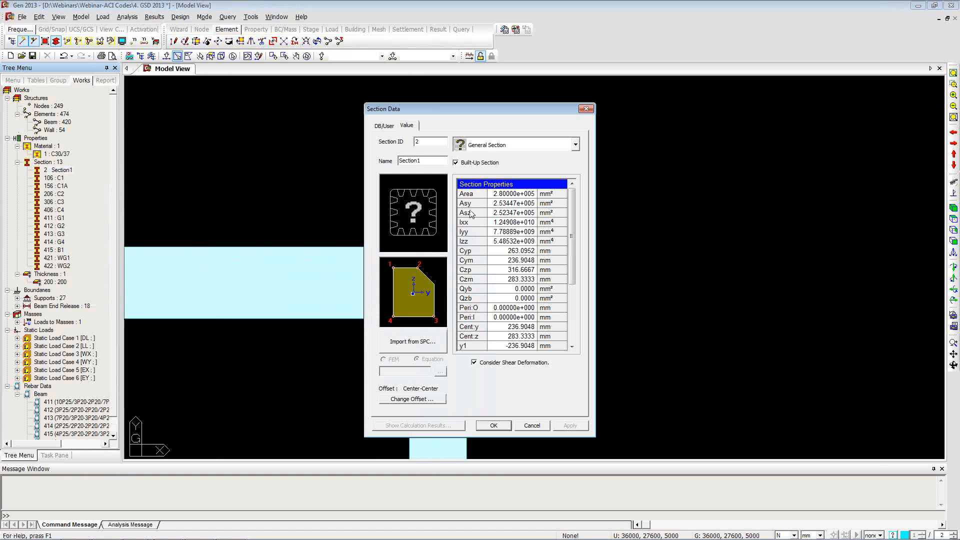
left_click_drag(570, 231, 570, 289)
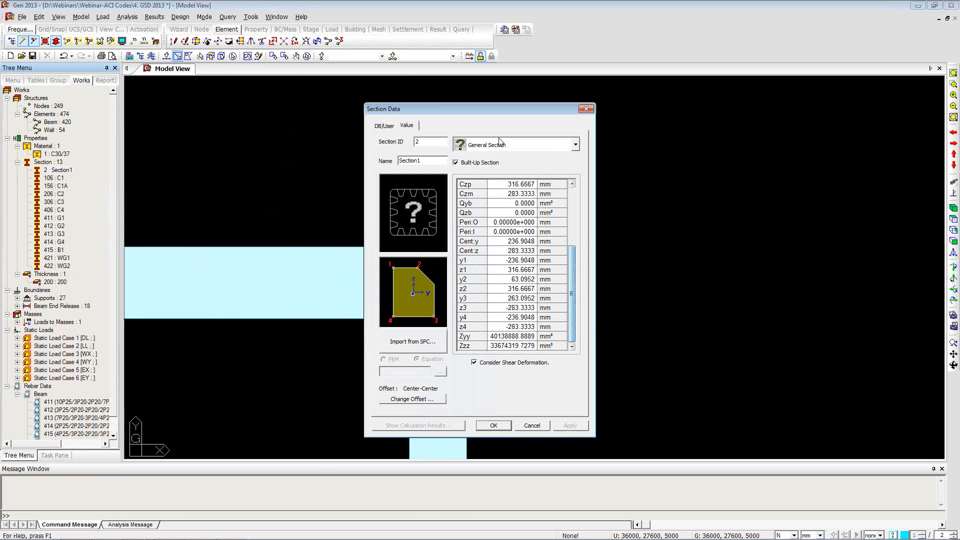
left_click(528, 428)
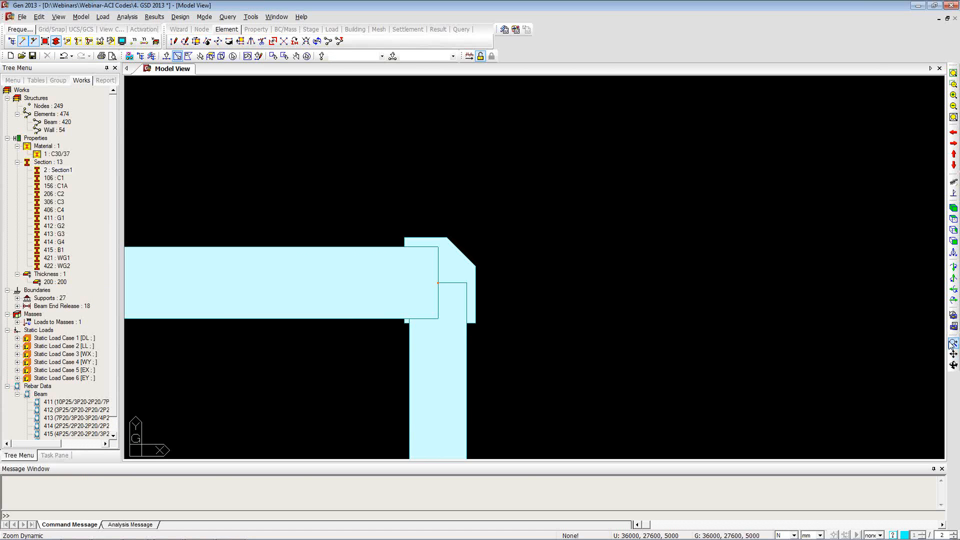
- Run the structural analysis of the building with the new column section
left_click(469, 55)
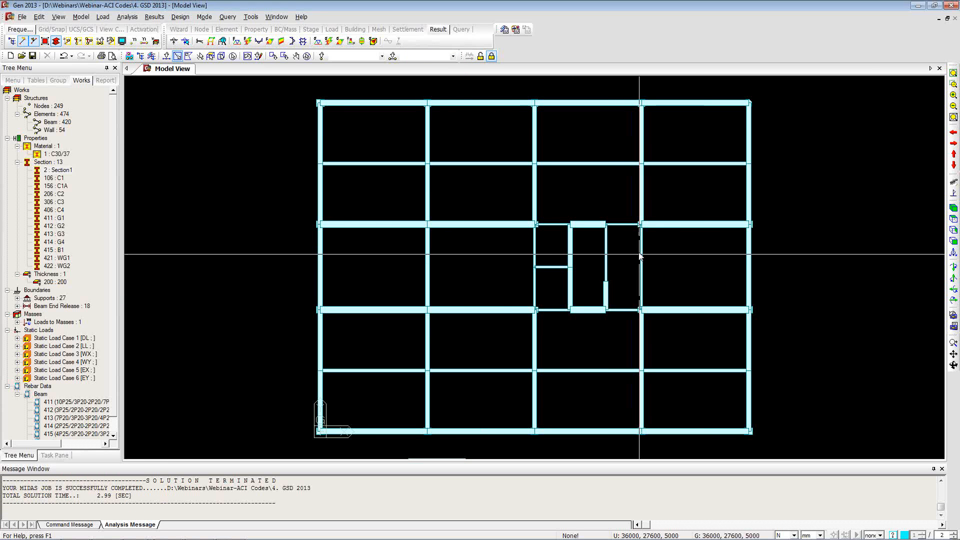
key("alt+Tab")
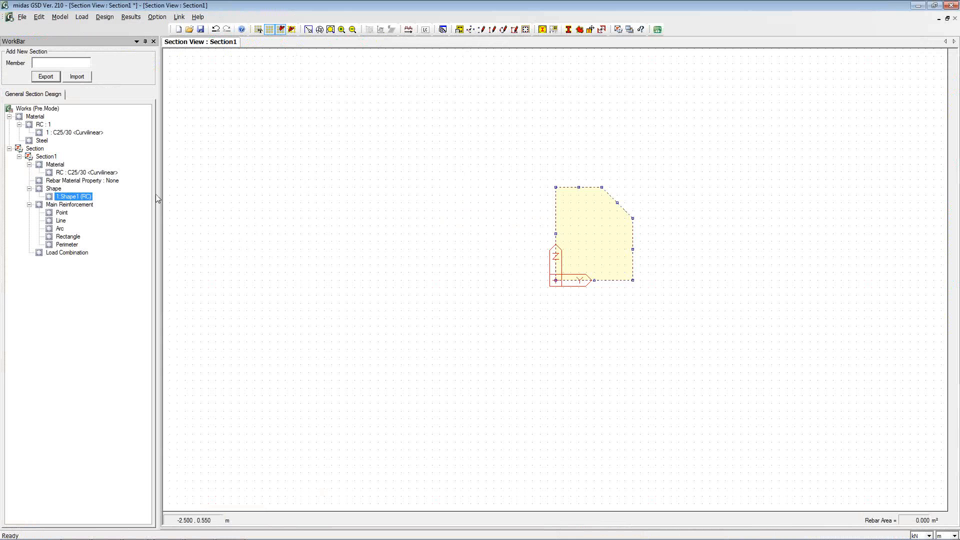
key("alt+Tab")
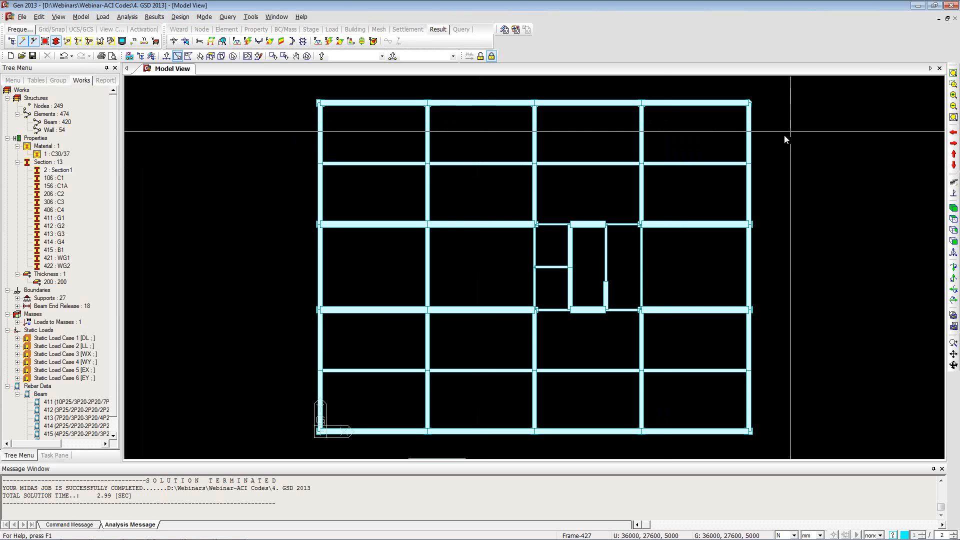
- Select only the top-storey corner column, element 405, in the isometric model and switch to midas GSD
left_click(954, 208)
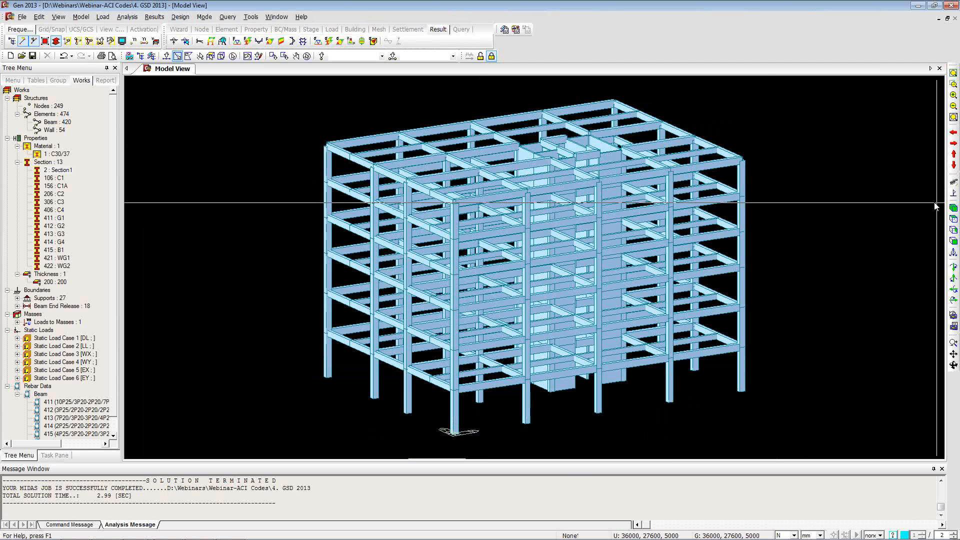
left_click(613, 123)
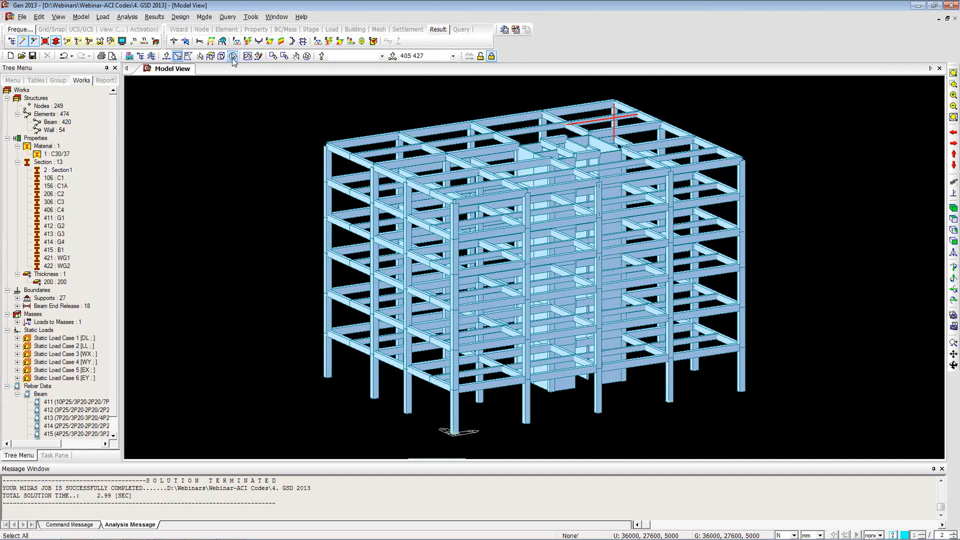
left_click(306, 57)
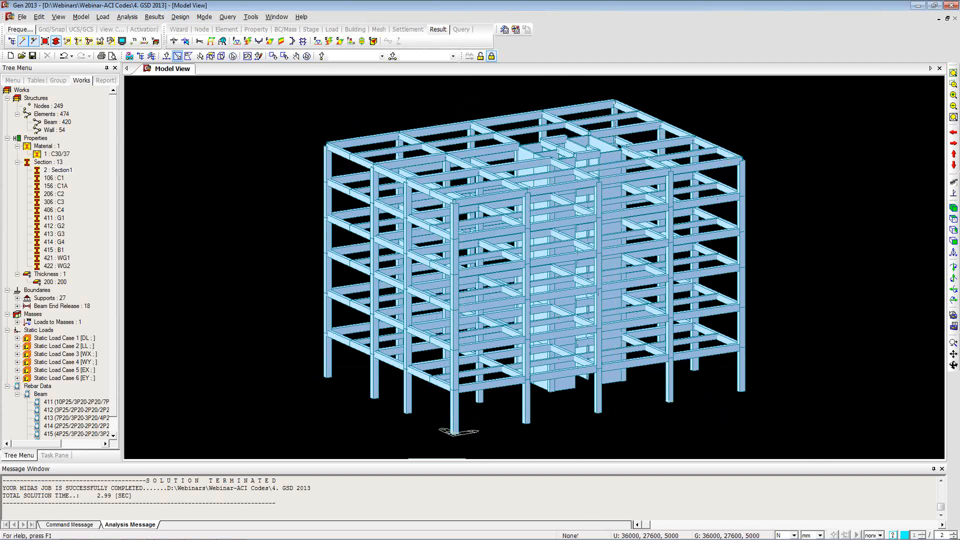
key("alt+Tab")
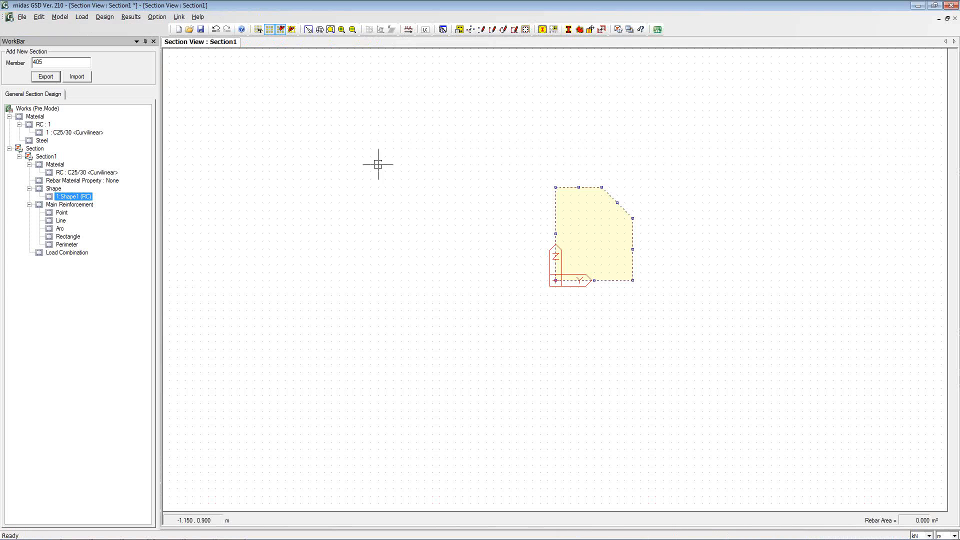
- Import member 405 from midas Gen with load combinations cLCB1 to cLCB8 for Part I only
left_click(76, 76)
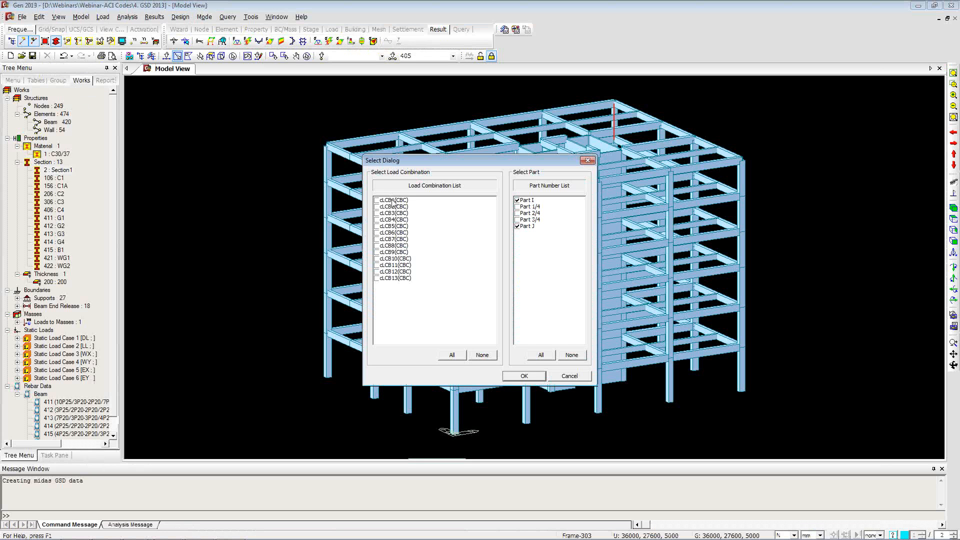
left_click(393, 202)
left_click(386, 245, "shift")
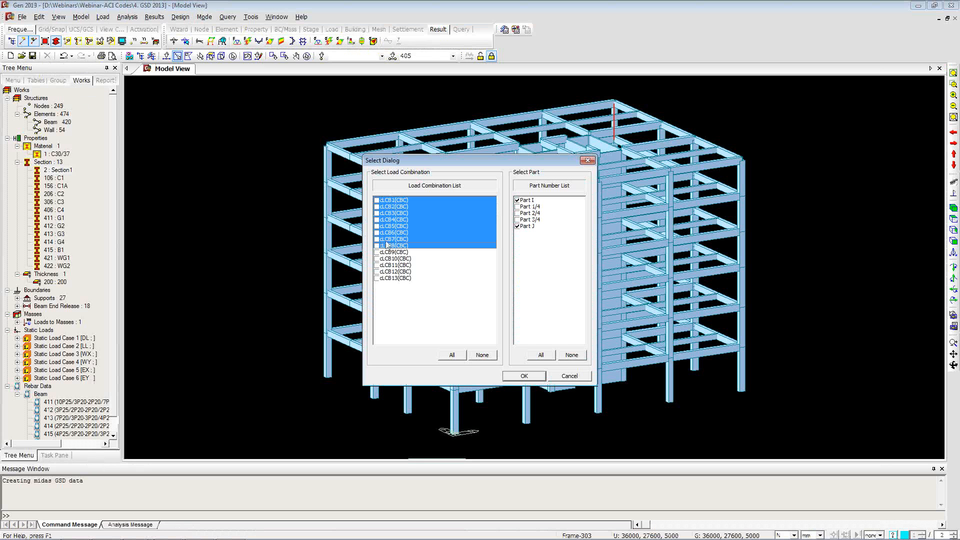
left_click(518, 227)
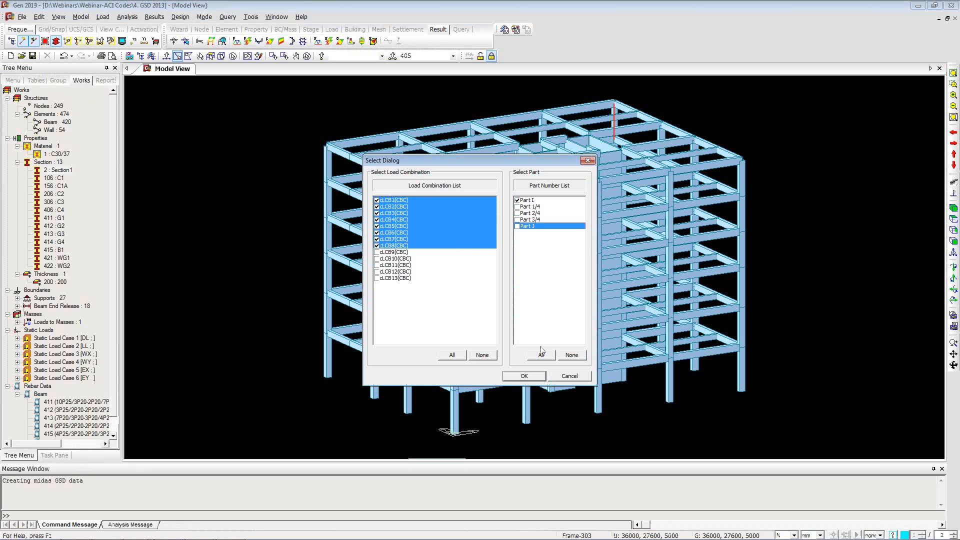
left_click(515, 376)
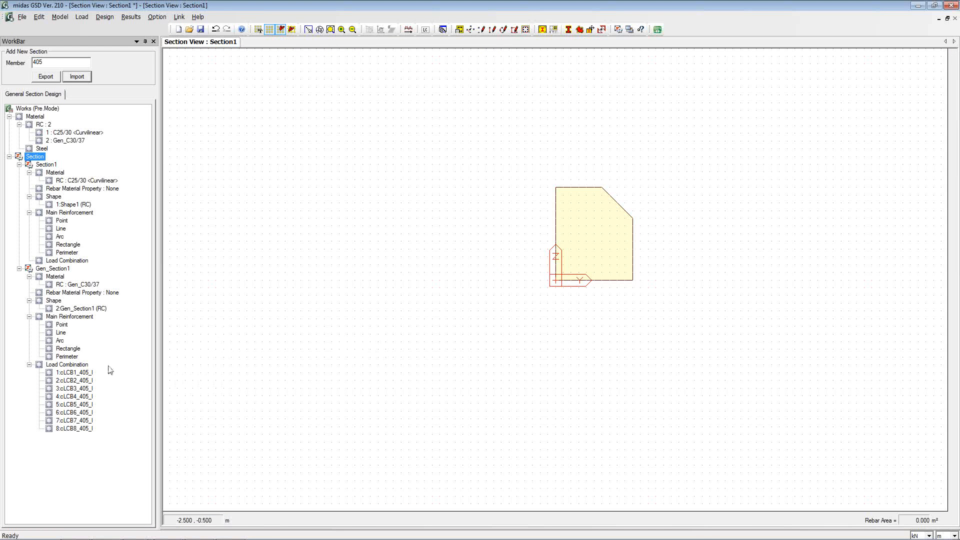
- Delete the original Section1 and its C25/30 shape, keeping only the section imported from midas Gen
left_click(69, 309)
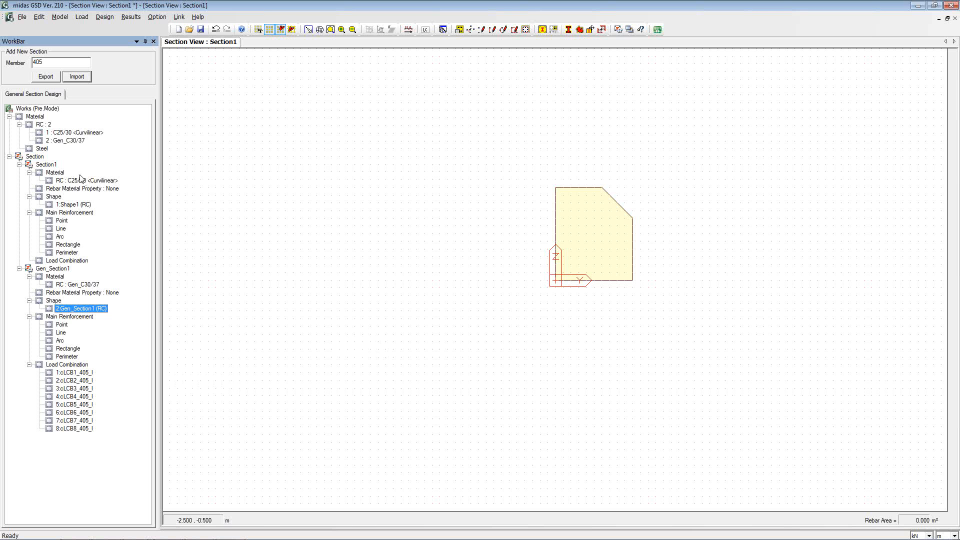
right_click(72, 205)
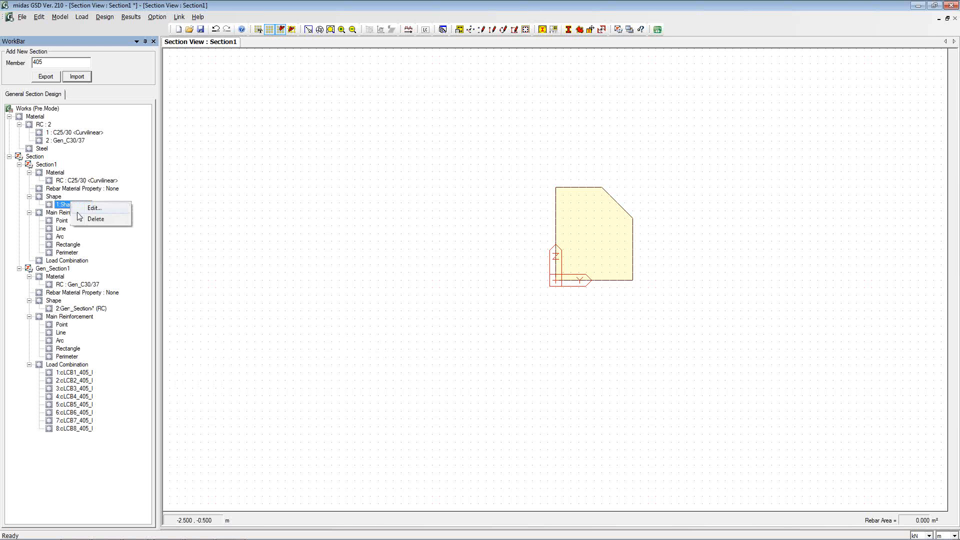
left_click(94, 220)
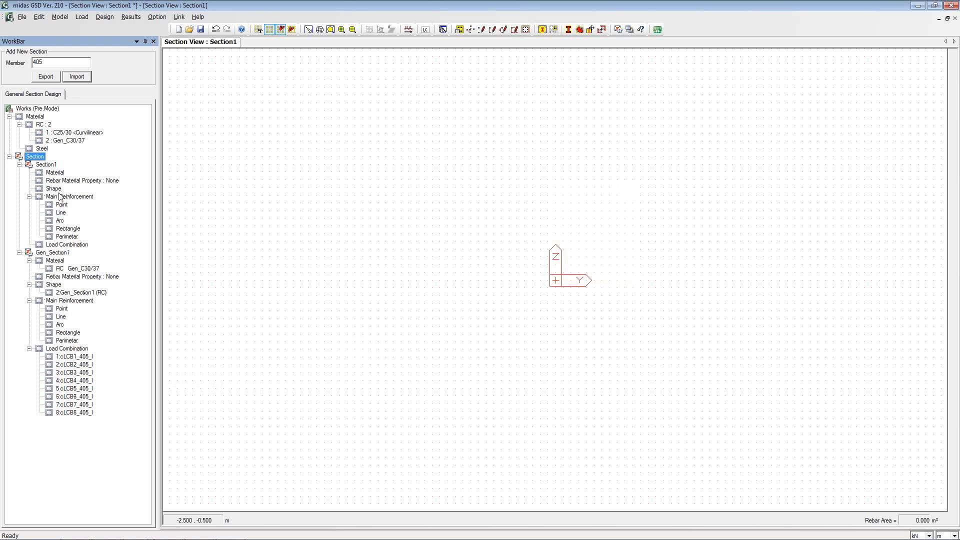
left_click(71, 294)
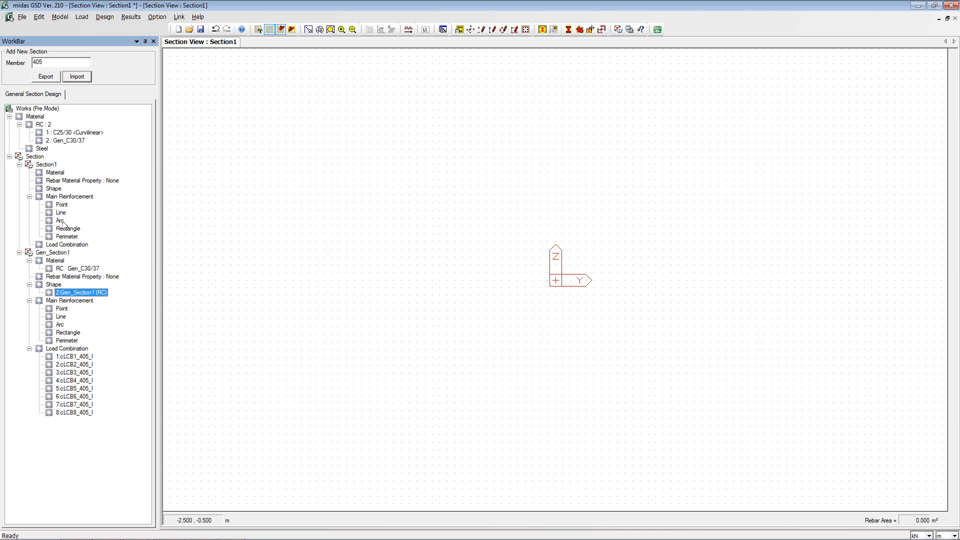
right_click(31, 158)
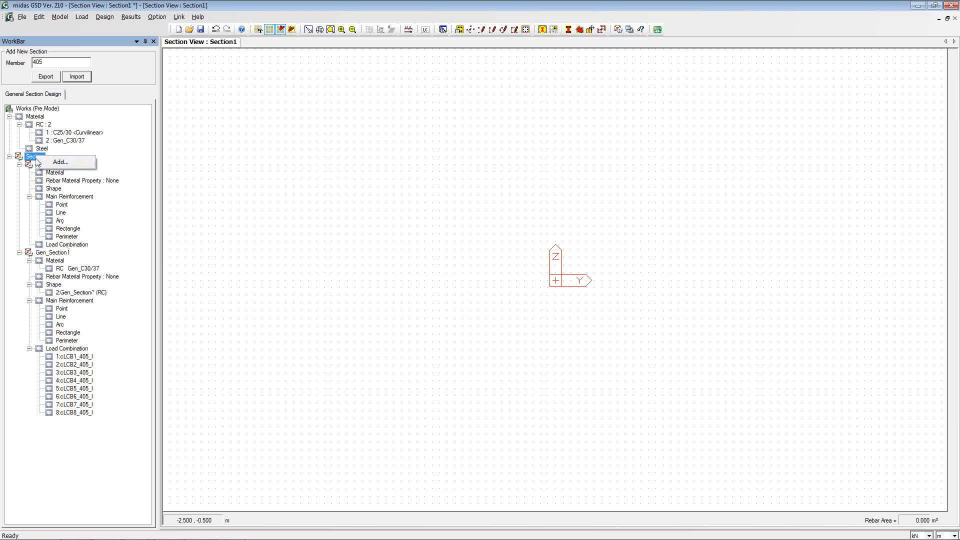
right_click(44, 166)
left_click(68, 173)
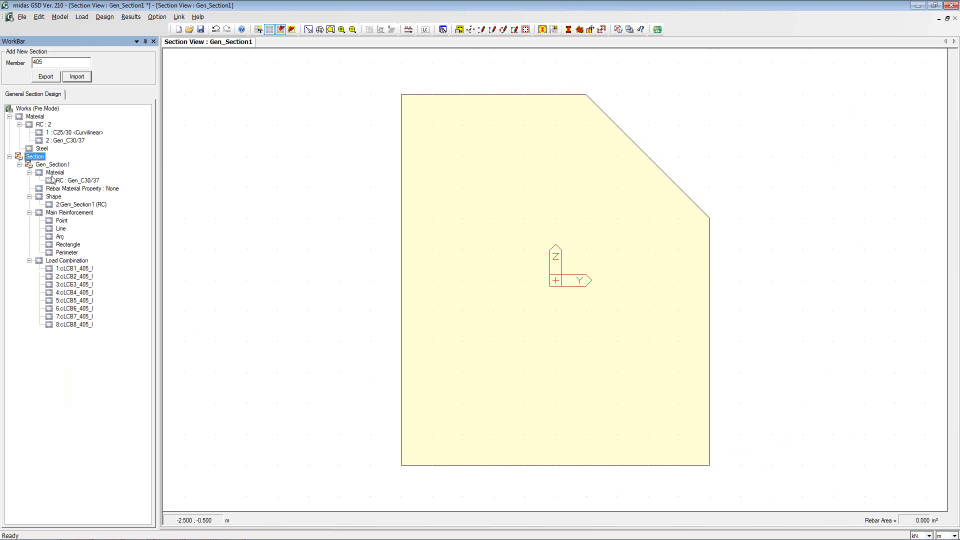
- Check the imported Gen_Section1's concrete material and shape
left_click(67, 181)
left_click(71, 204)
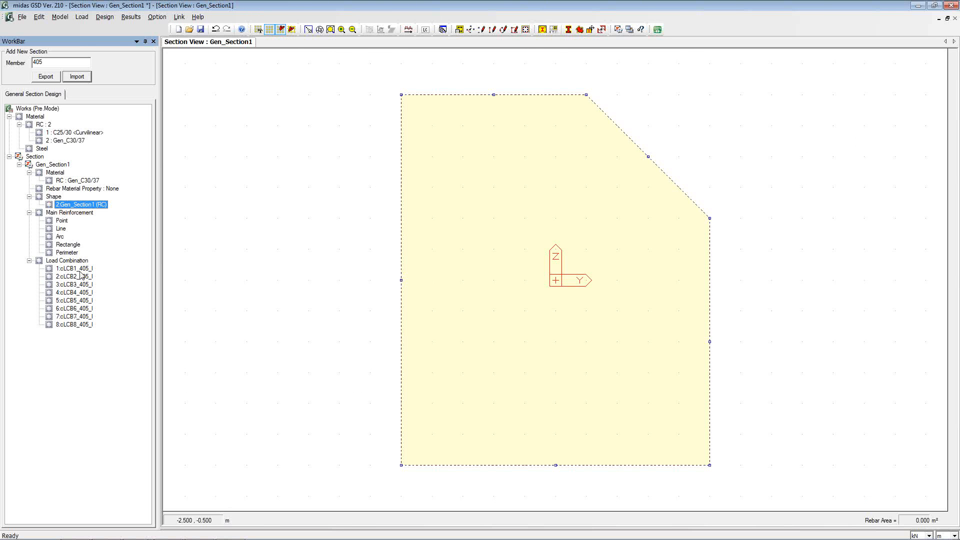
right_click(74, 254)
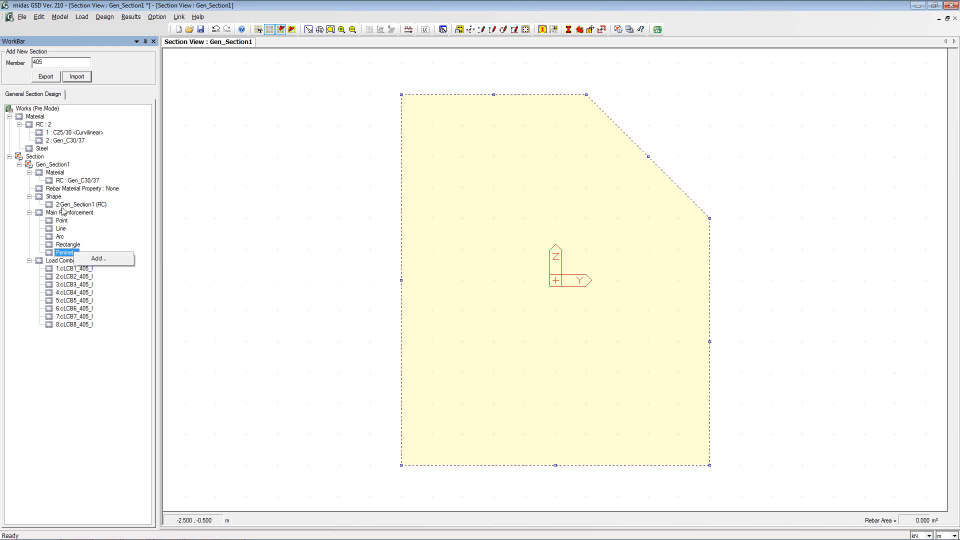
- Try setting Gen_Section1's rebar material property to ASTM(RC) Grade 60 with an Elastic-Only stress-strain curve
right_click(68, 189)
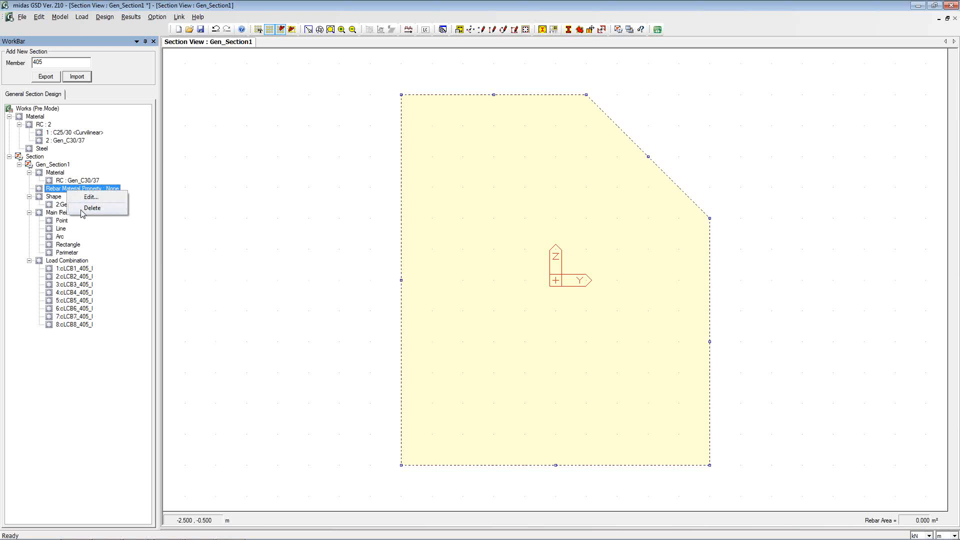
left_click(91, 196)
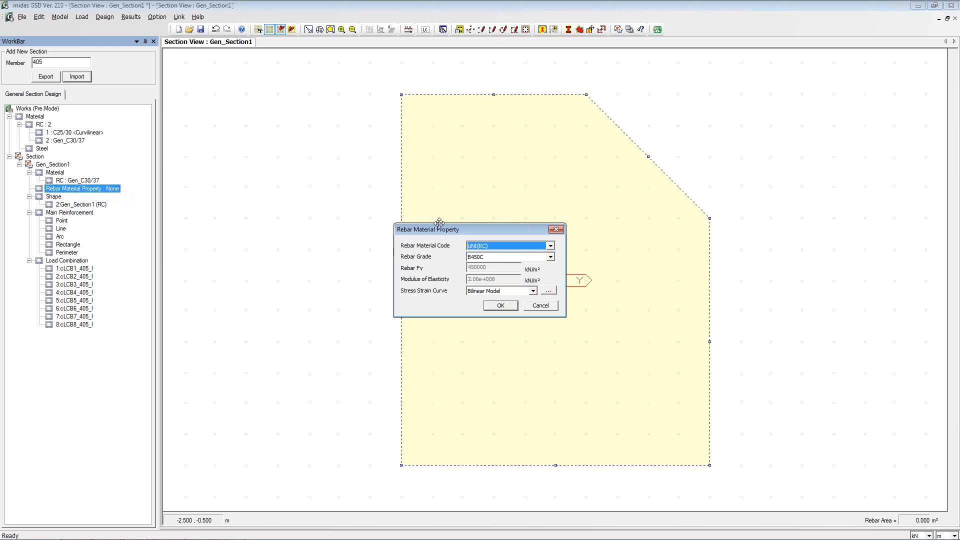
left_click(540, 245)
left_click(531, 263)
left_click(531, 257)
left_click(520, 273)
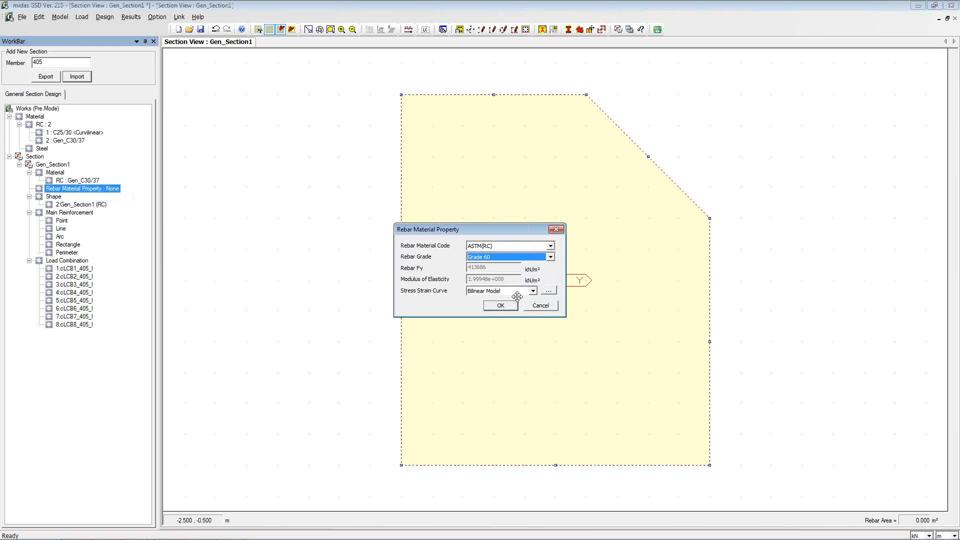
left_click(501, 305)
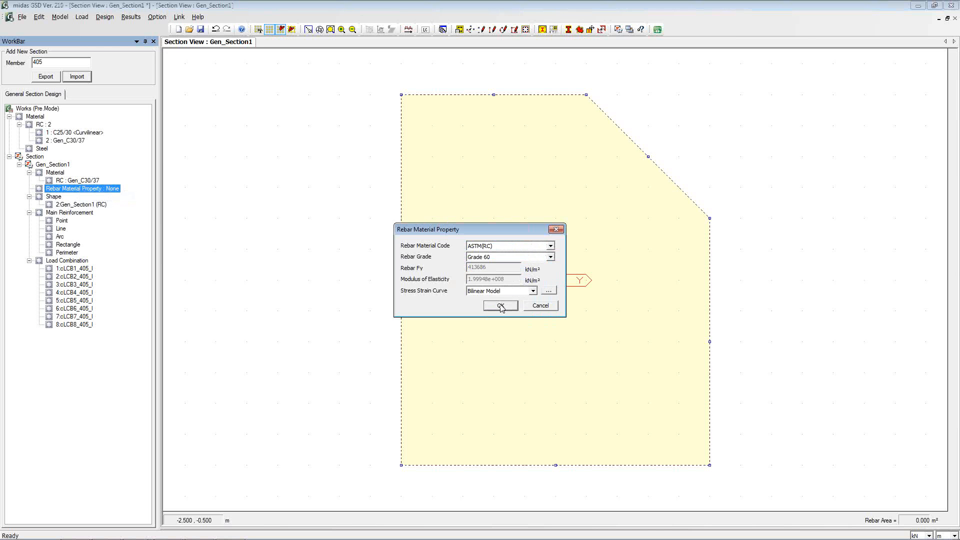
left_click(527, 292)
left_click(521, 300)
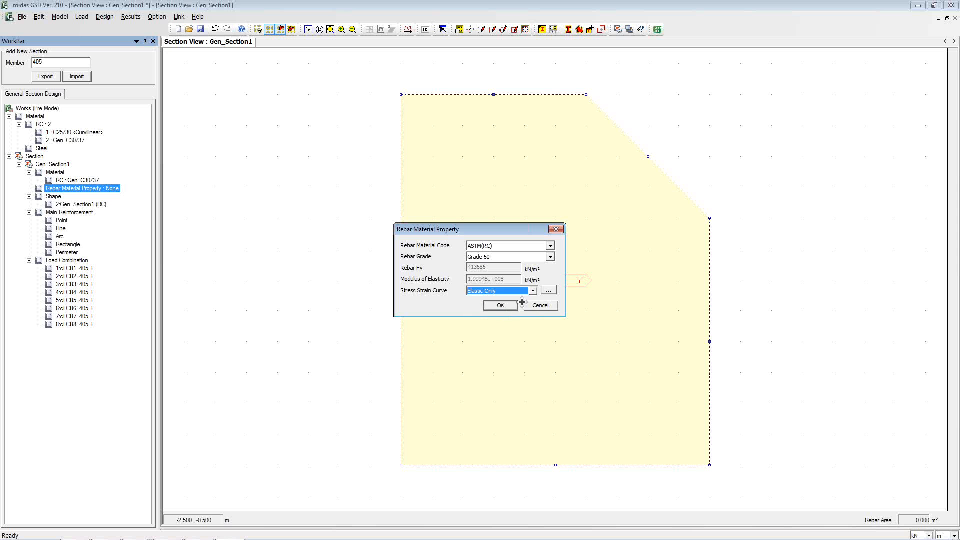
left_click(501, 307)
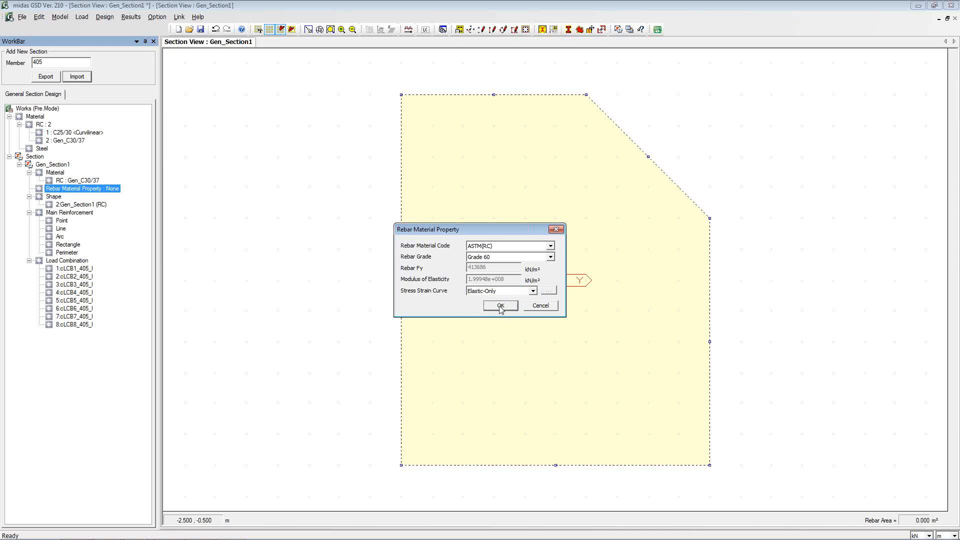
left_click(540, 305)
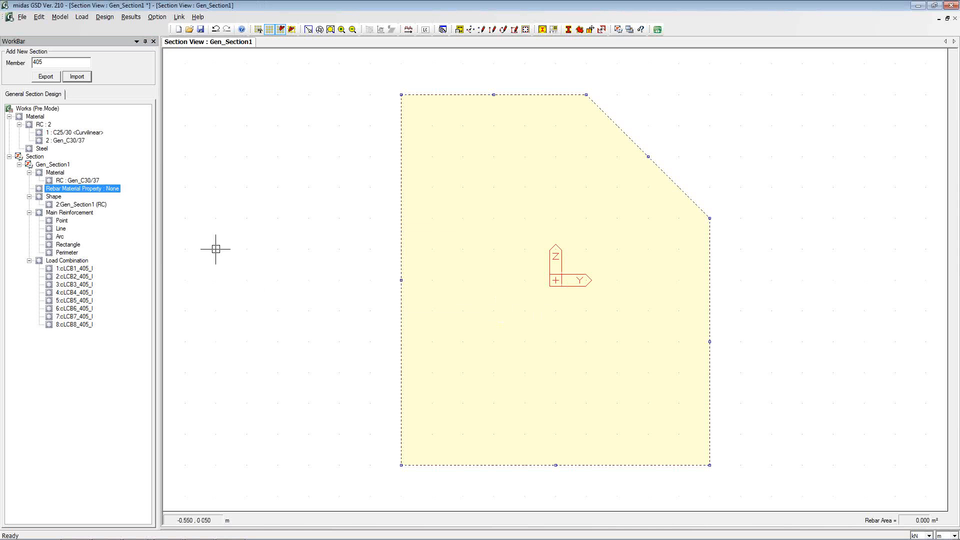
- Inspect the Bilinear Model curve parameters for ASTM(RC) Grade 60 rebar, and try the Elastic-Only curve without keeping the changes
right_click(93, 191)
left_click(115, 198)
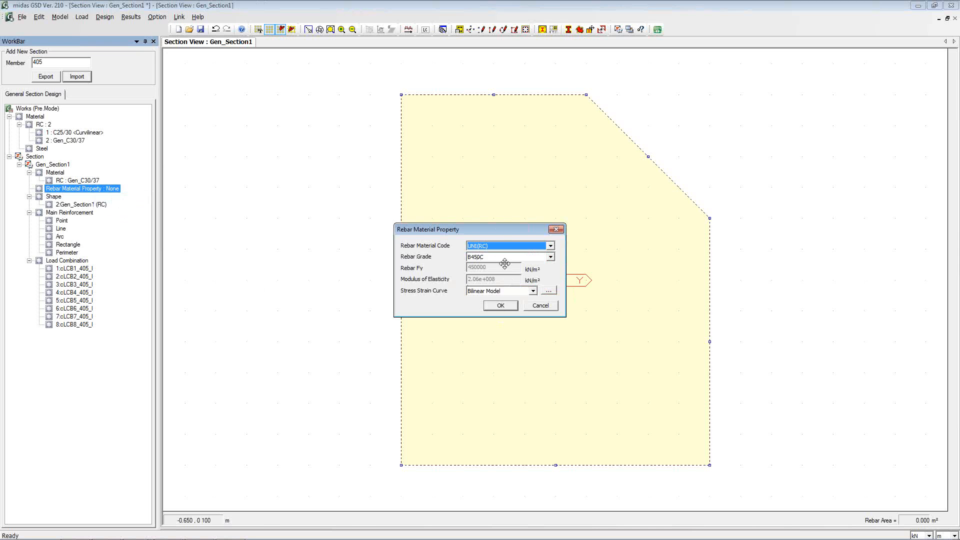
left_click(507, 304)
left_click(512, 248)
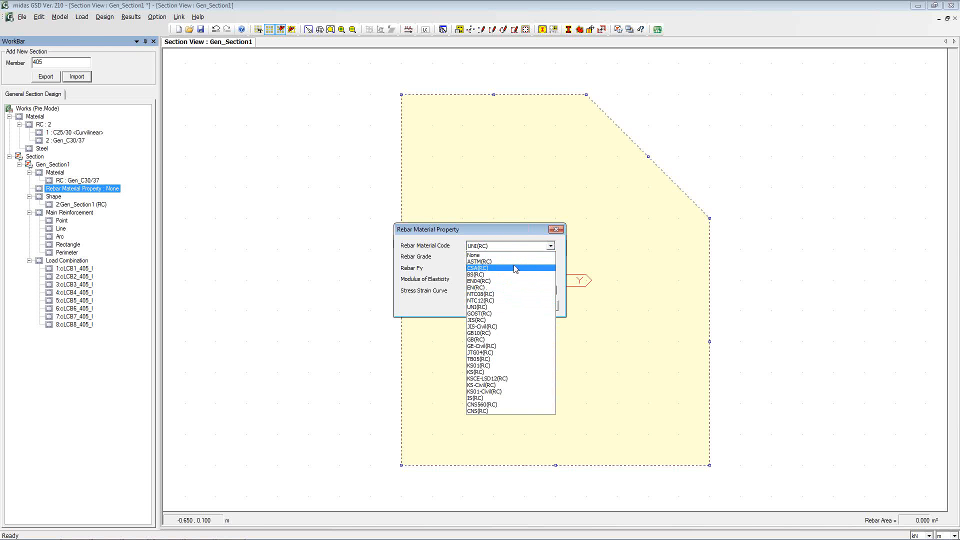
left_click(512, 260)
left_click(511, 257)
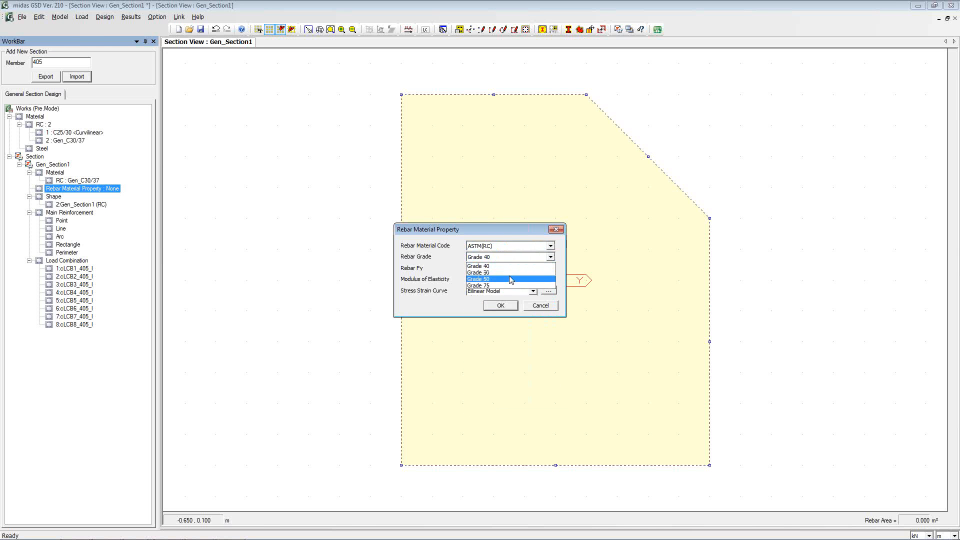
left_click(510, 278)
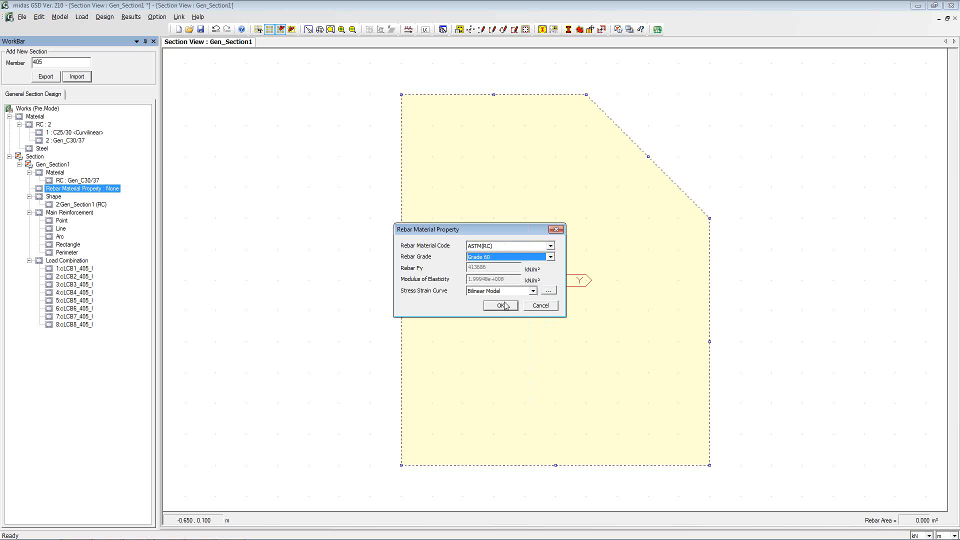
left_click(549, 290)
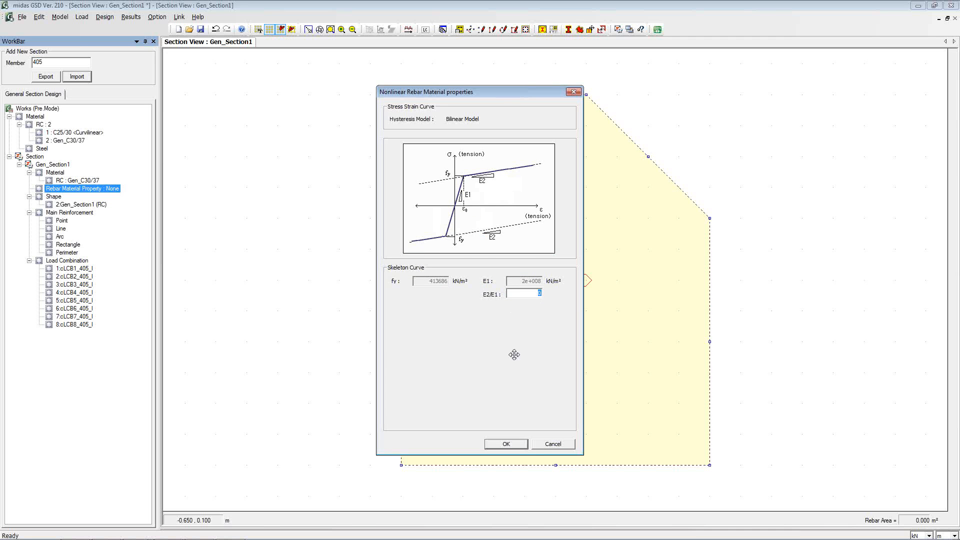
left_click(547, 444)
left_click(504, 294)
left_click(502, 306)
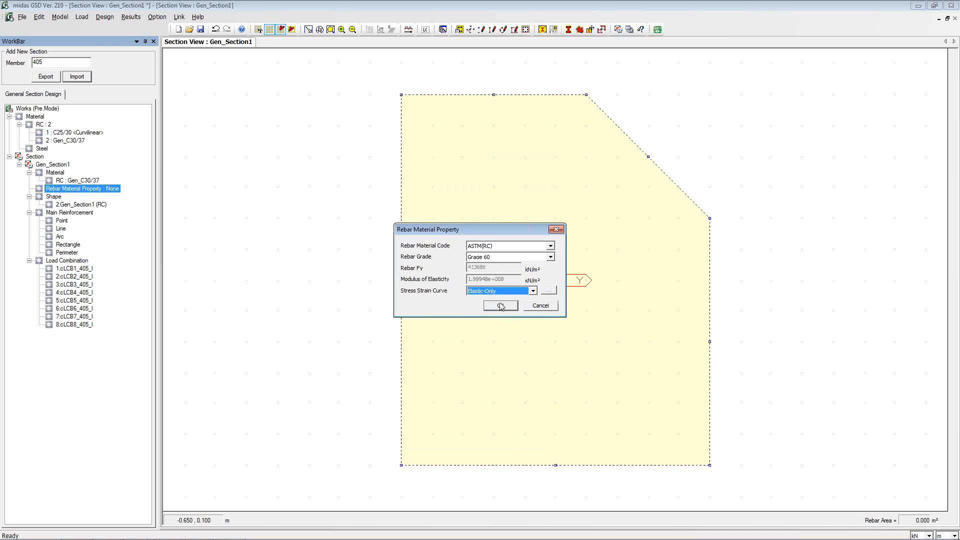
left_click(531, 306)
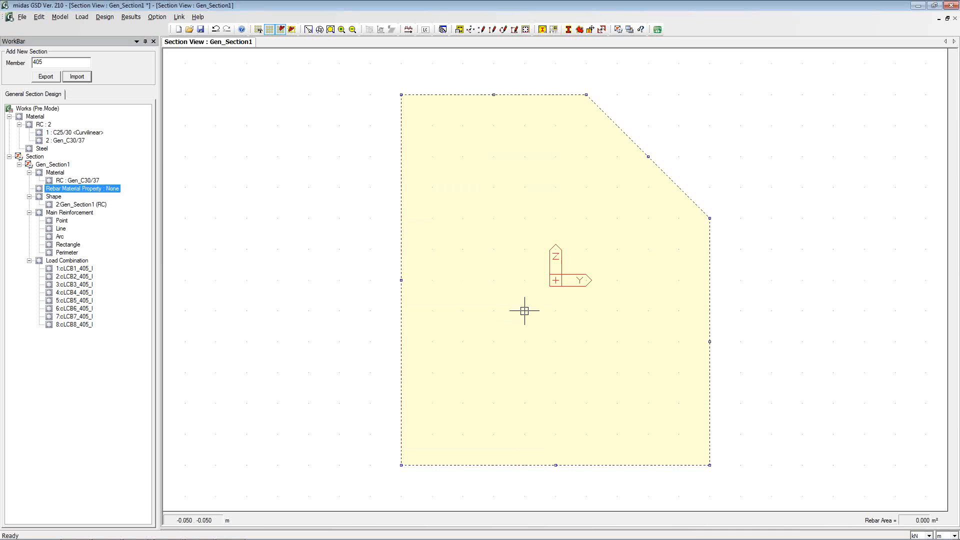
- Preview a perimeter main reinforcement pattern of 20 P22 bars in Gen_Section1
left_click(66, 205)
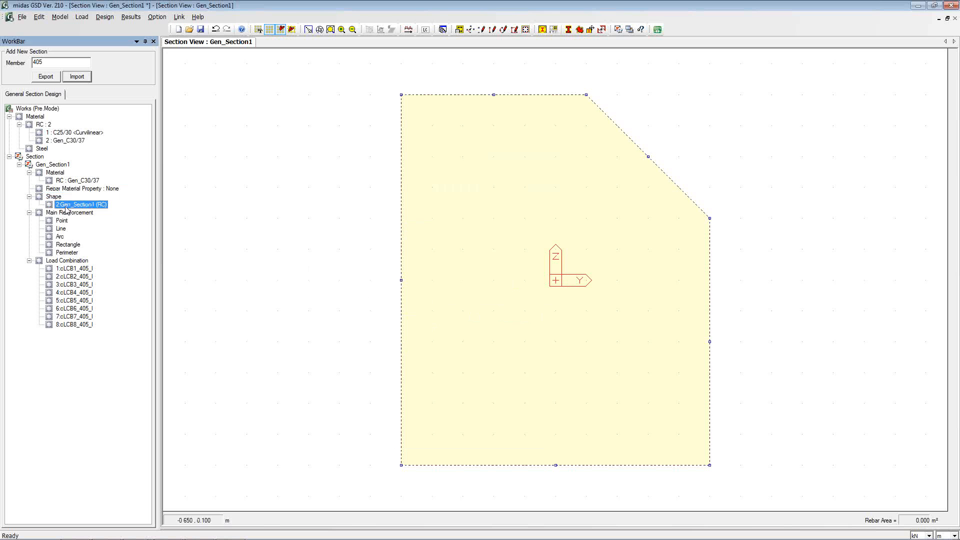
left_click(63, 229)
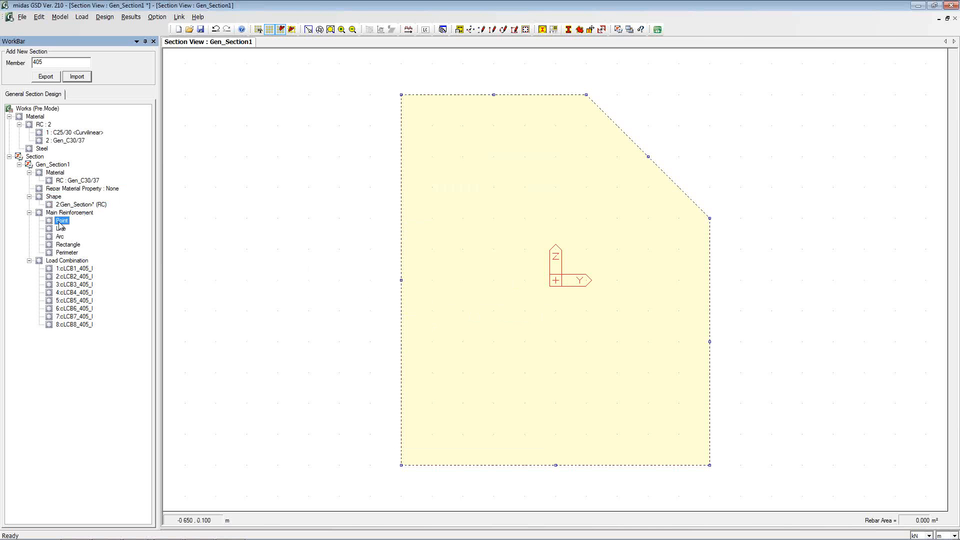
left_click(67, 252)
right_click(70, 251)
left_click(95, 259)
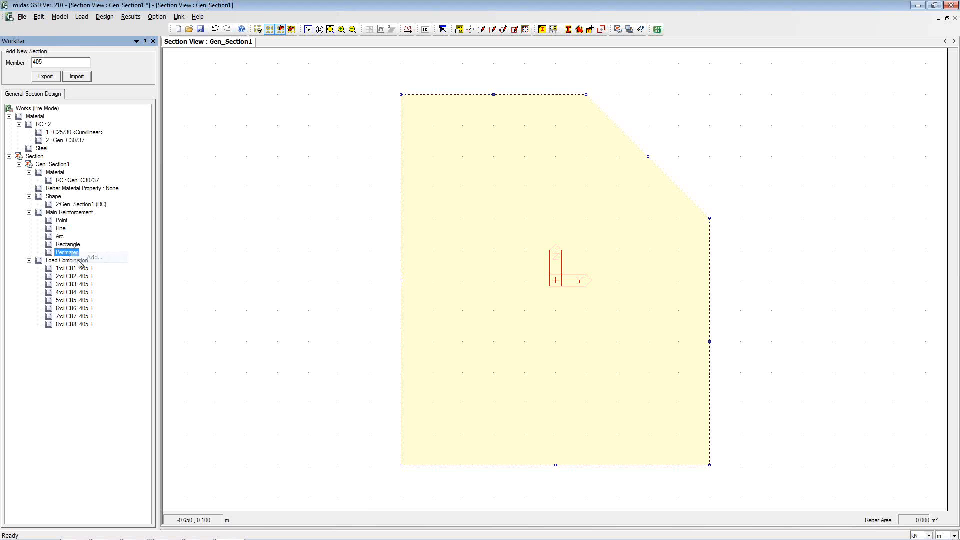
left_click_drag(114, 116, 78, 125)
type("20")
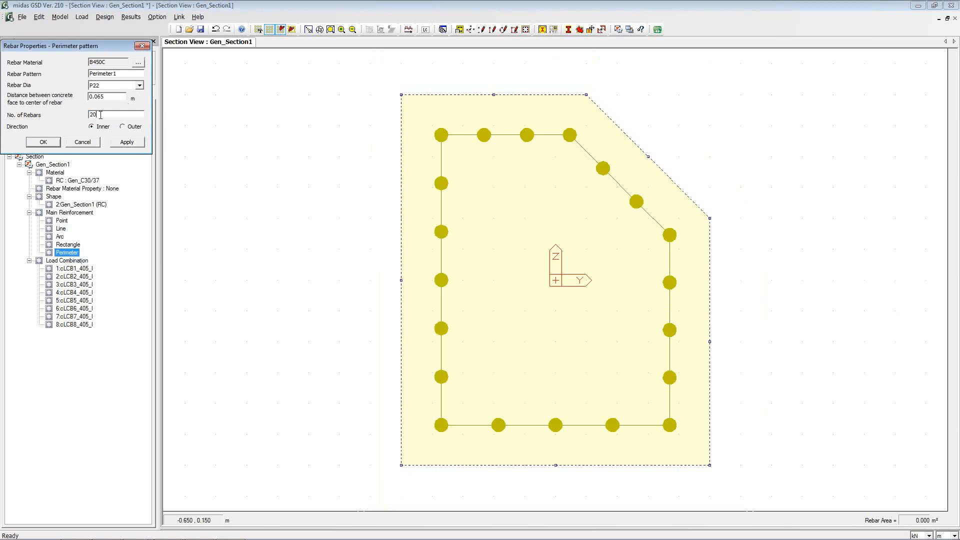
- Try the perimeter pattern with 15 bars and discard it
key("BackSpace")
key("BackSpace")
type("15")
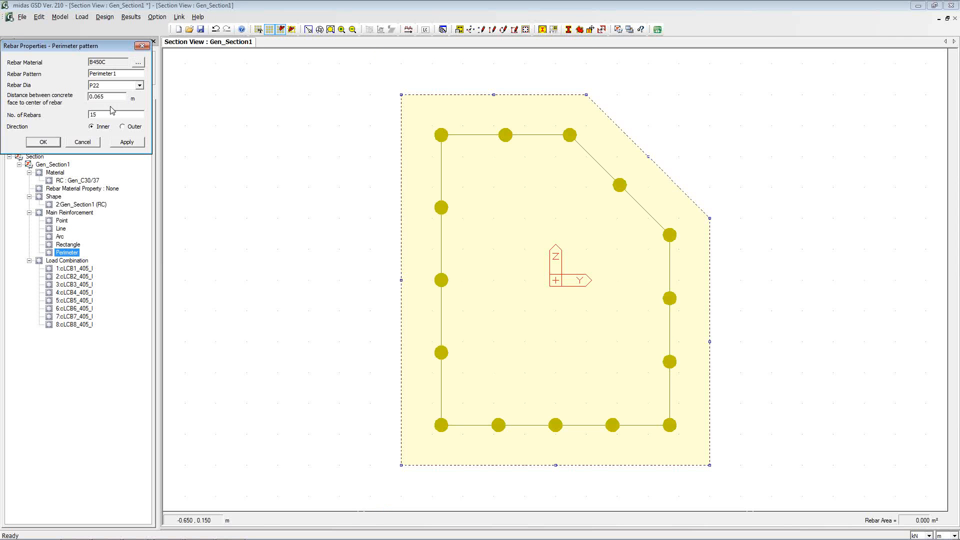
left_click(44, 142)
left_click_drag(959, 142, 824, 129)
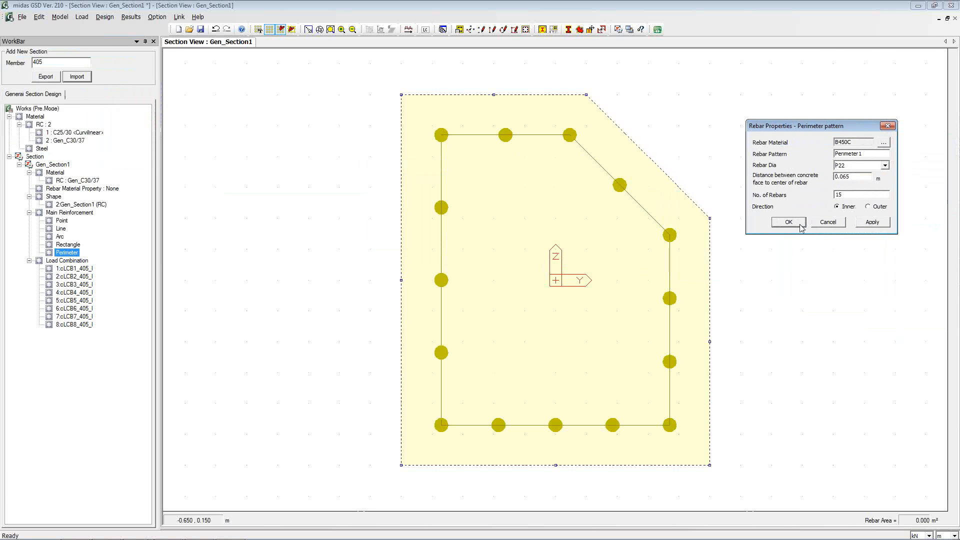
left_click(828, 221)
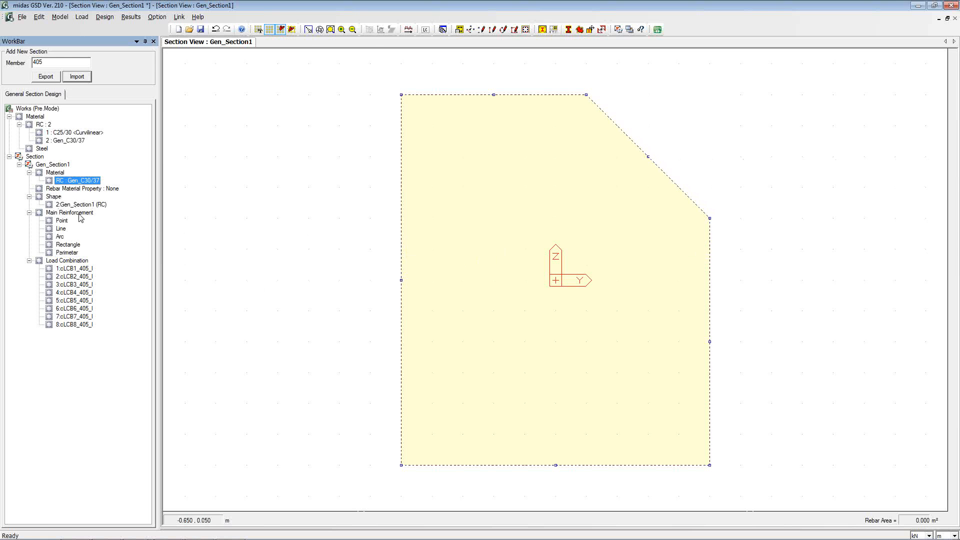
key("alt+Tab")
key("alt+Tab")
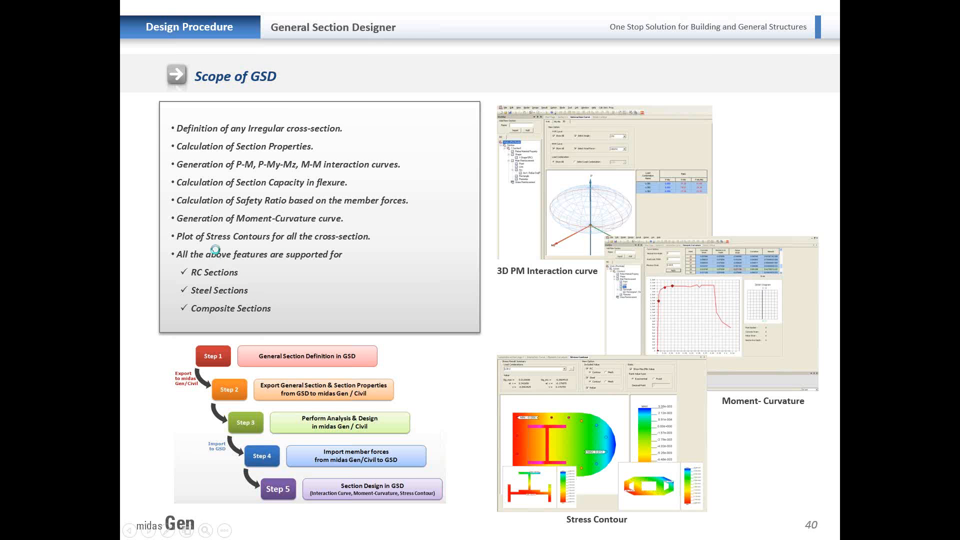
left_click(217, 254)
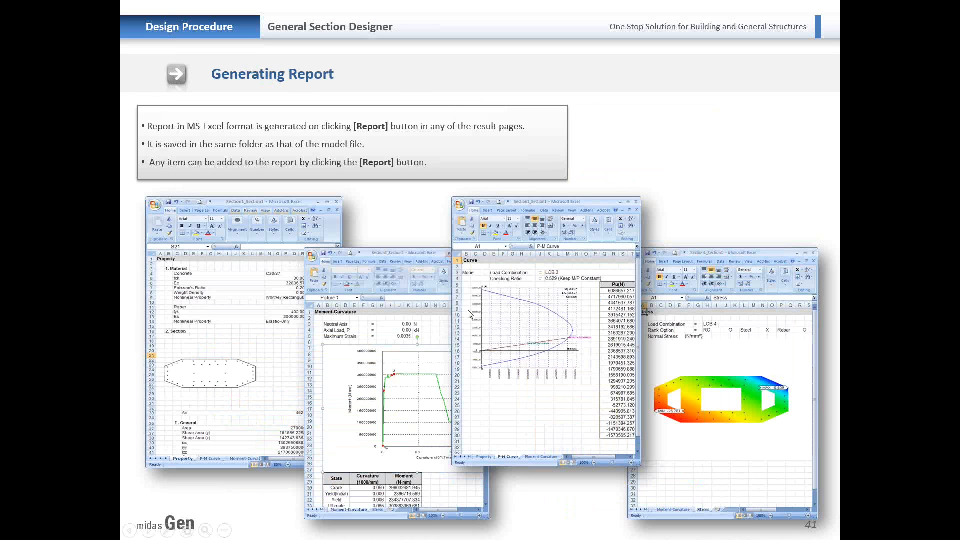
left_click(383, 332)
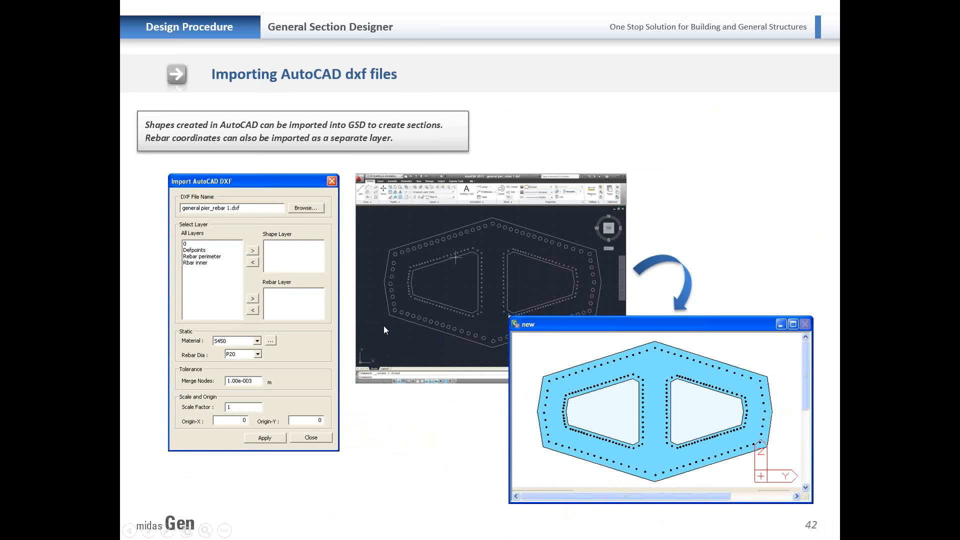
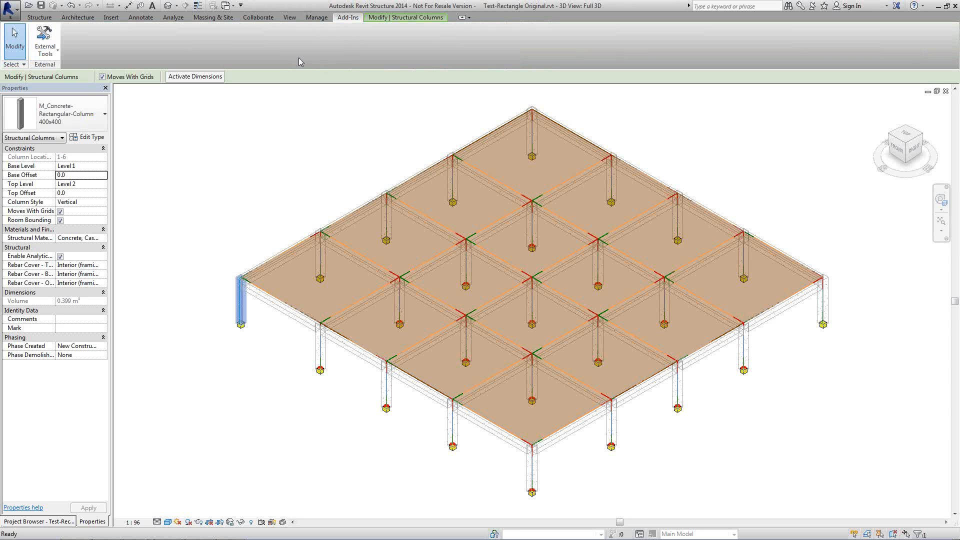
- Send the whole Revit model to midas Gen with a finer-than-normal element size, overwriting Test-Rectangle Original.mgt
left_click(46, 45)
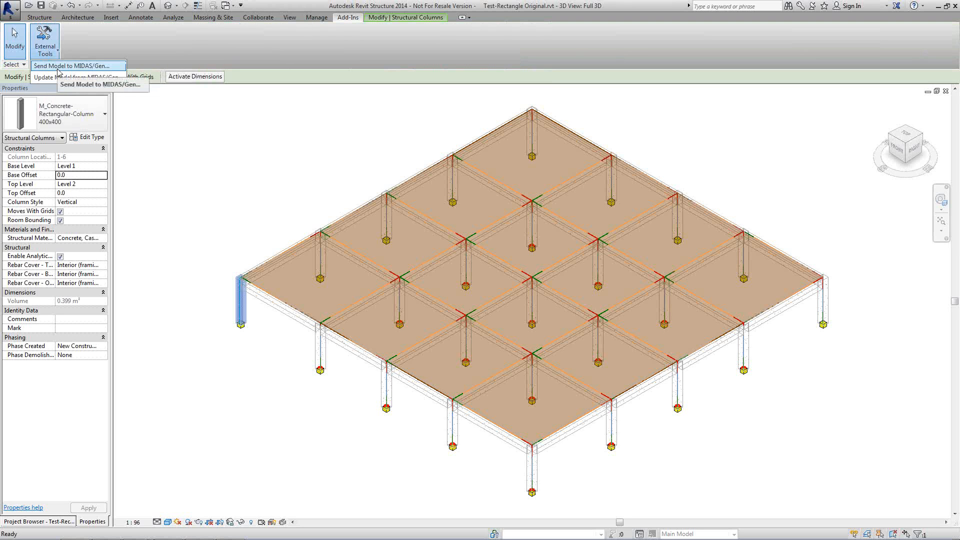
left_click(58, 68)
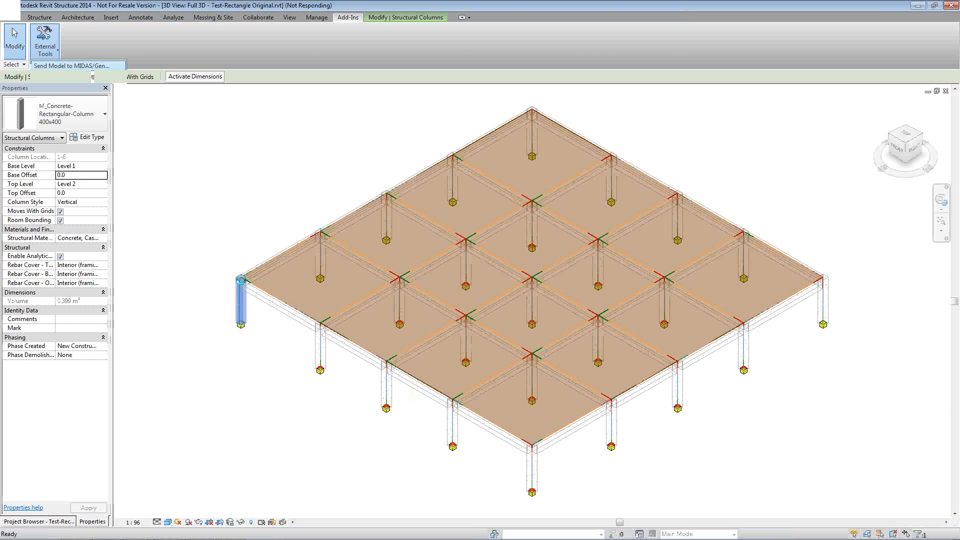
mouse_move(198, 532)
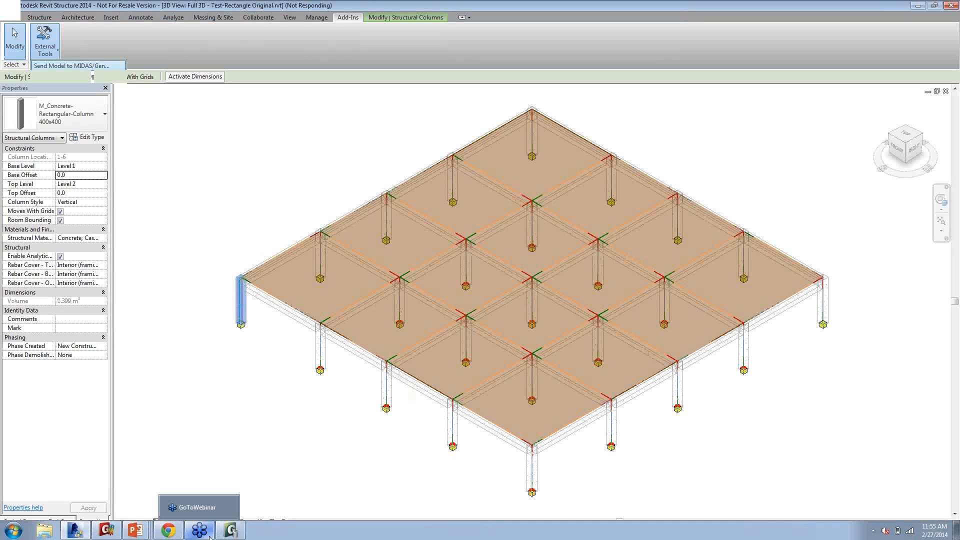
mouse_move(155, 528)
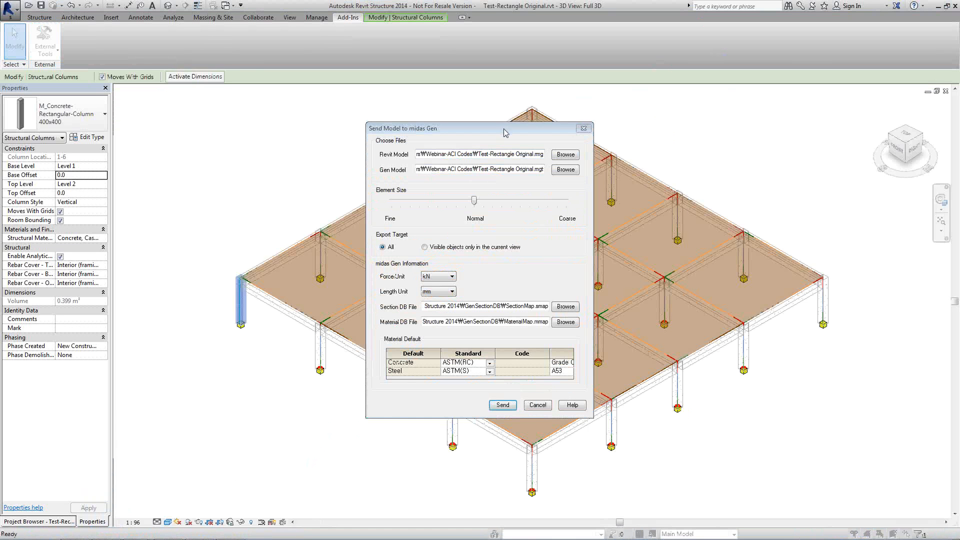
left_click_drag(499, 134, 482, 126)
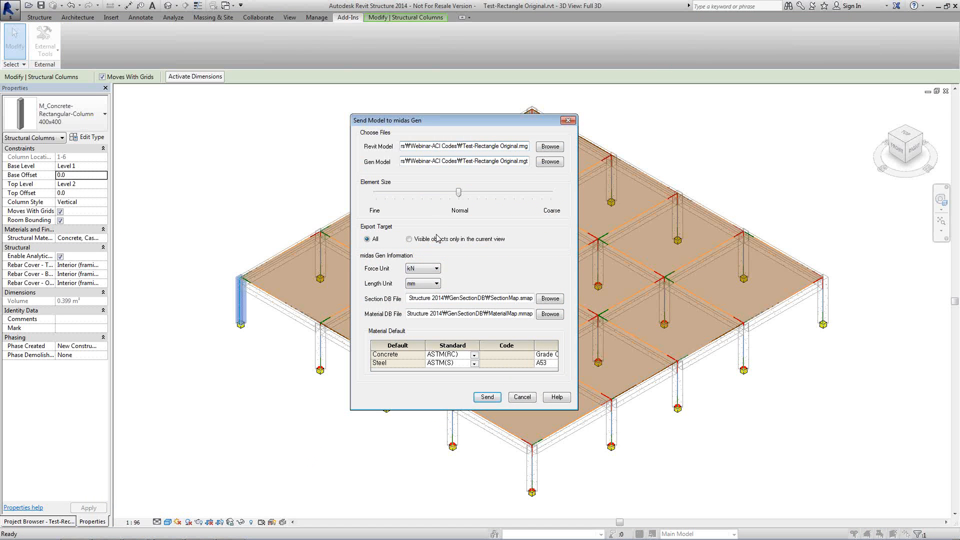
left_click(422, 198)
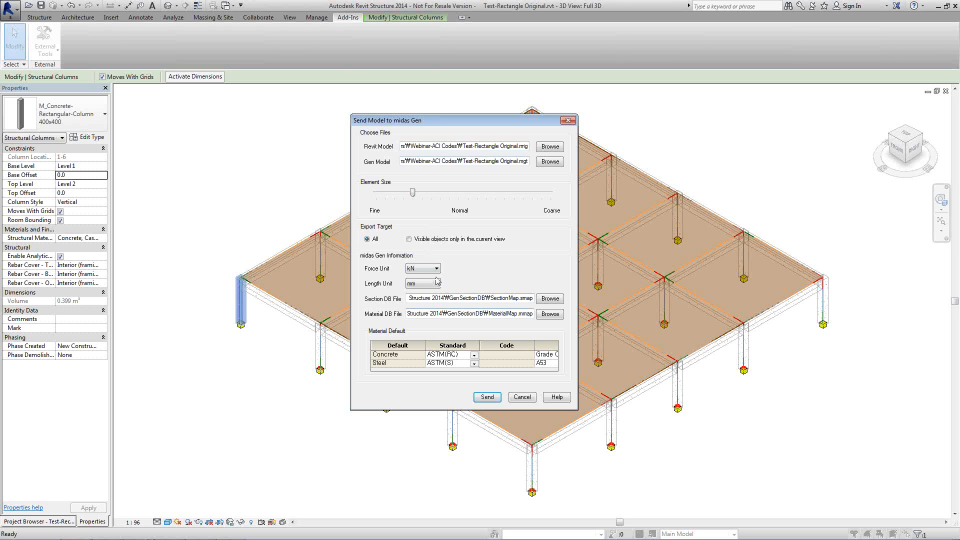
left_click(493, 396)
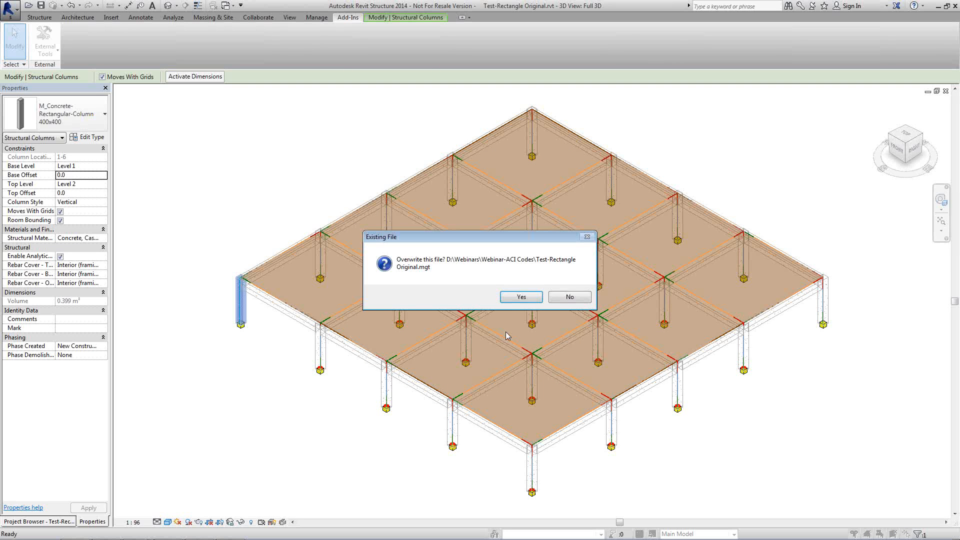
left_click(521, 297)
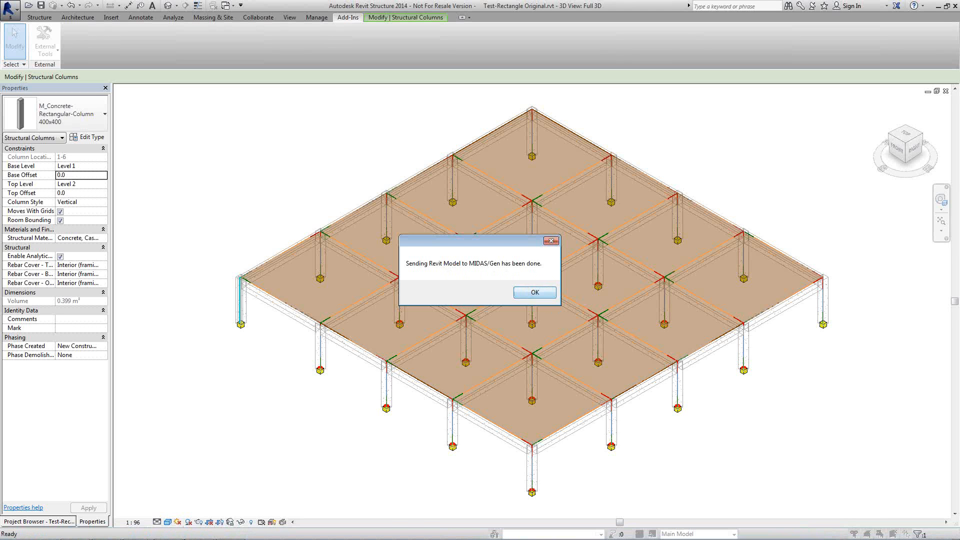
- Switch to midas Gen and import the MGT file Test-Rectangle Original.mgt from the Webinar-ACI Codes folder
left_click(107, 530)
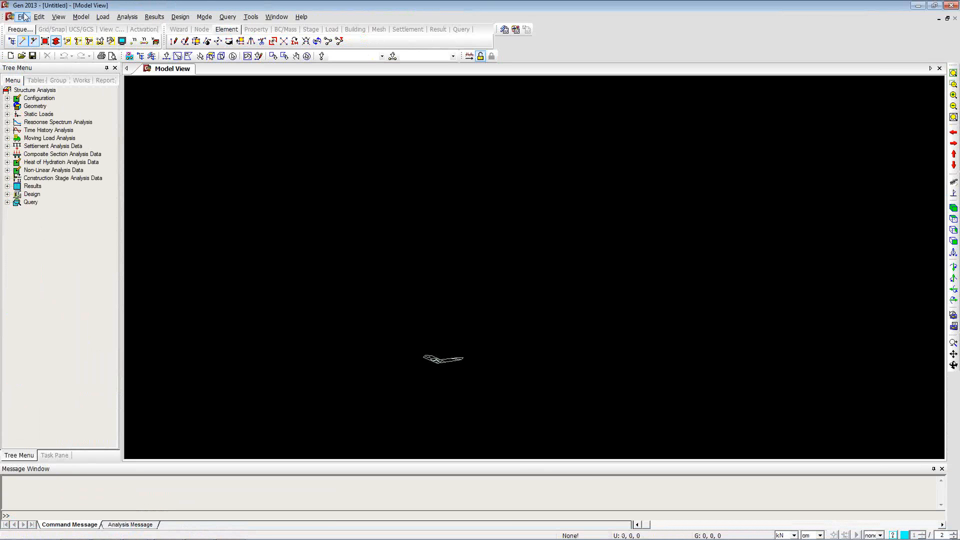
left_click(24, 17)
mouse_move(41, 118)
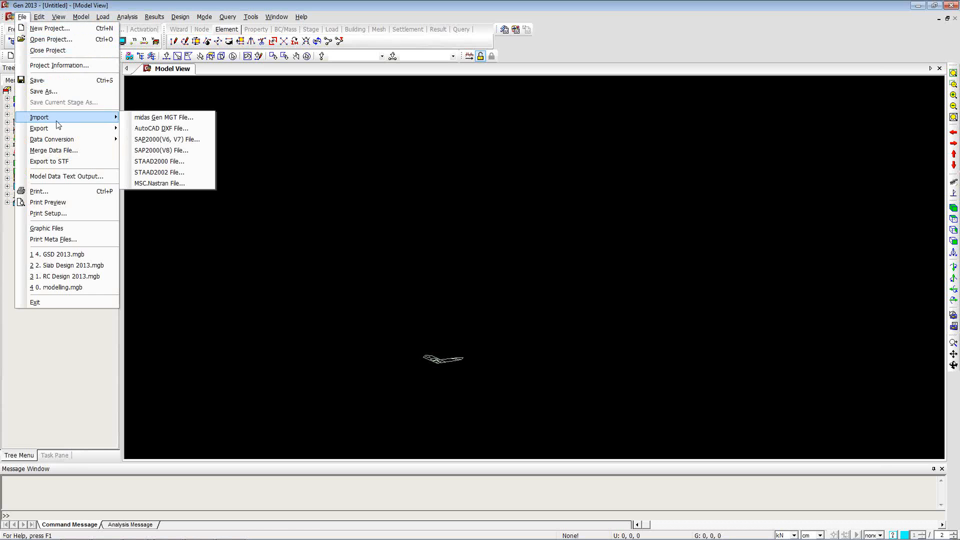
left_click(131, 119)
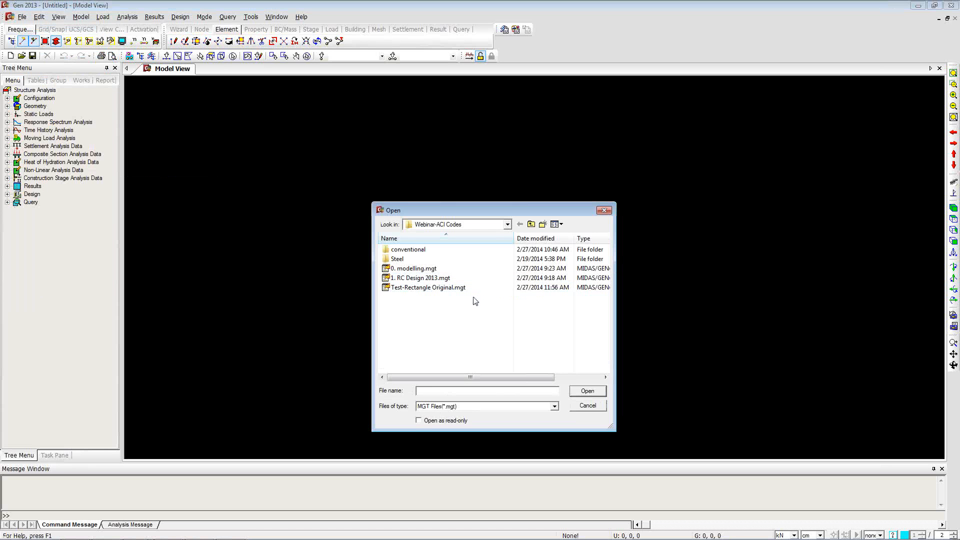
left_click(464, 289)
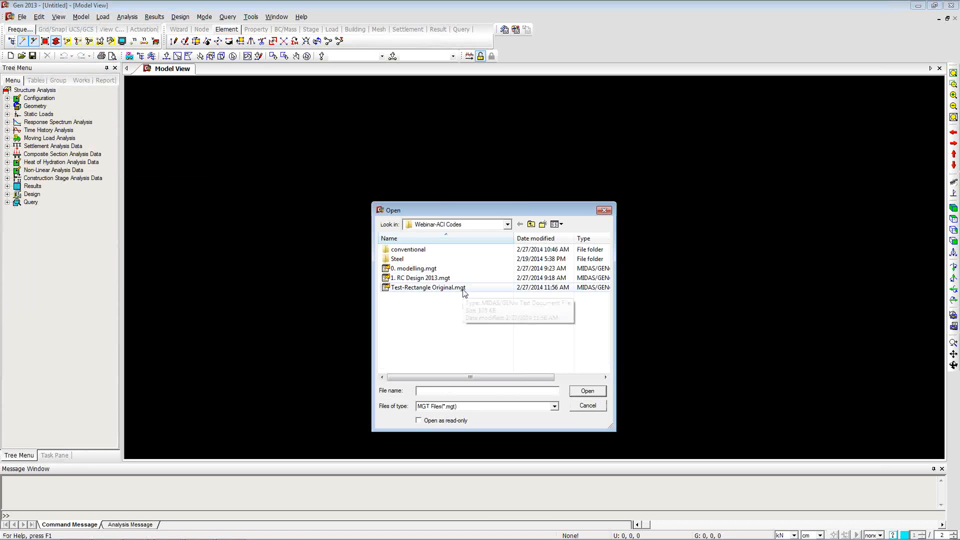
left_click(588, 392)
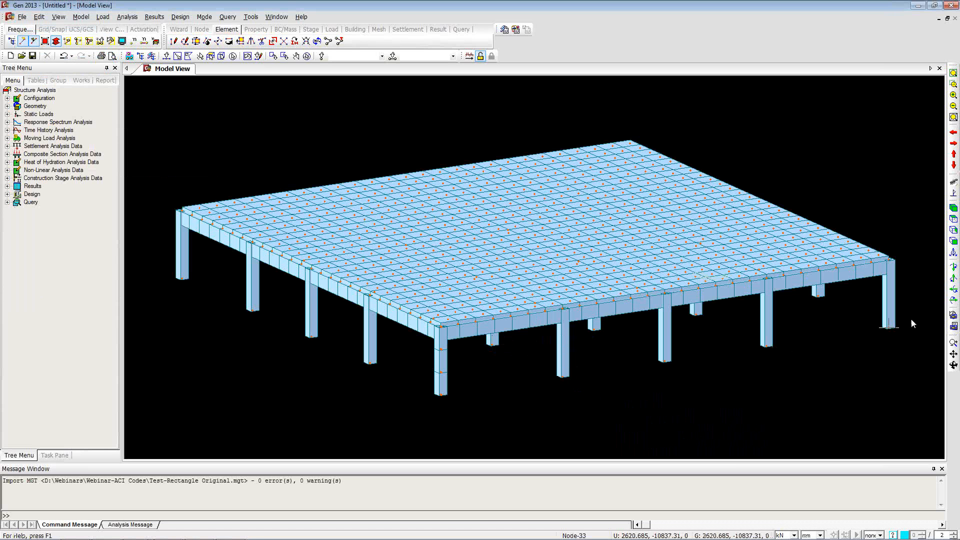
- Inspect the section data of the 400x400 column section in the imported model without changing it
left_click(953, 366)
left_click_drag(865, 358, 621, 324)
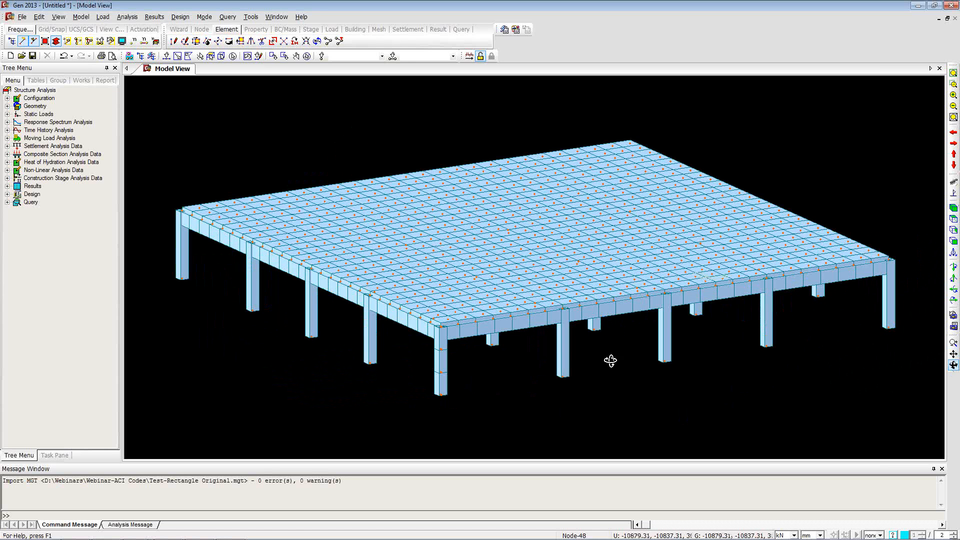
left_click(82, 80)
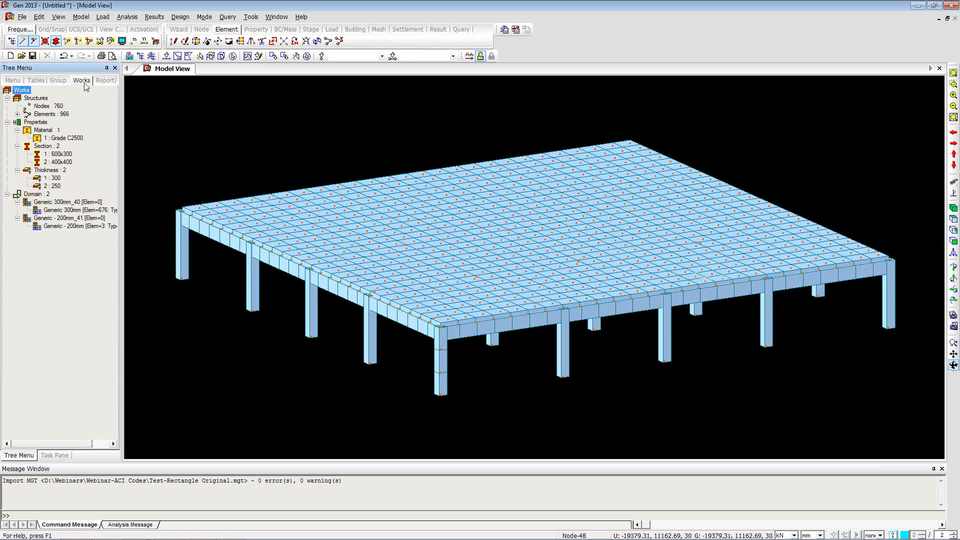
right_click(67, 163)
left_click(99, 296)
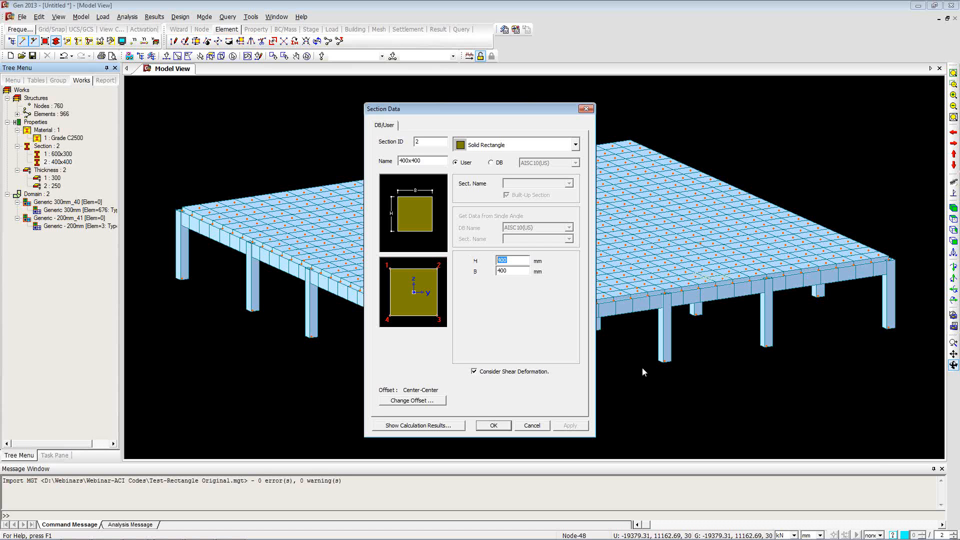
left_click(532, 425)
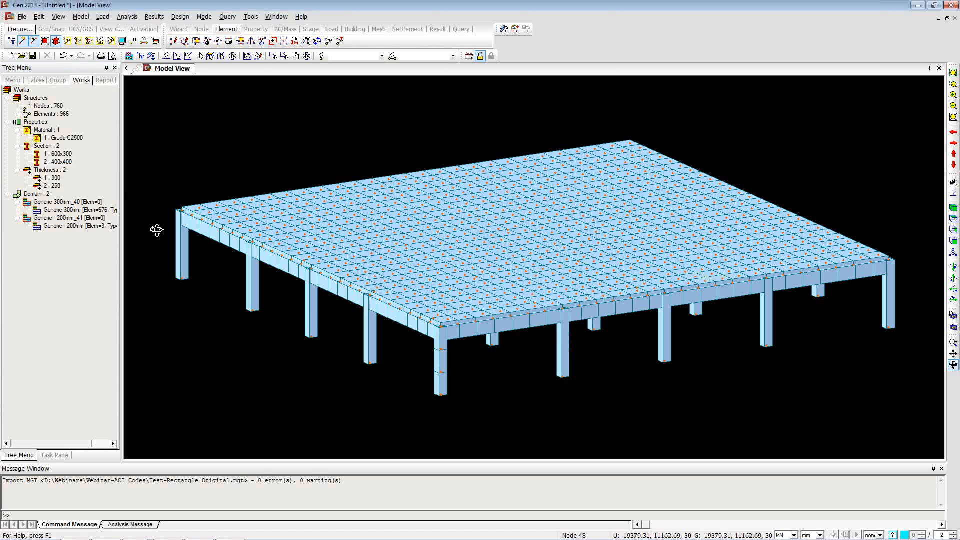
- Change the 400x400 column section's dimensions to H 350 mm and B 500 mm
left_click(60, 162)
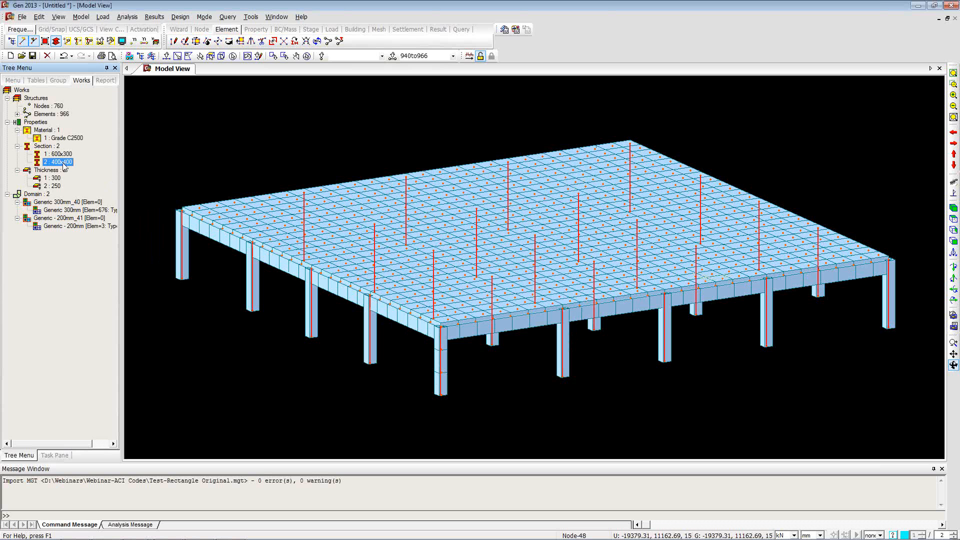
right_click(64, 167)
left_click(99, 296)
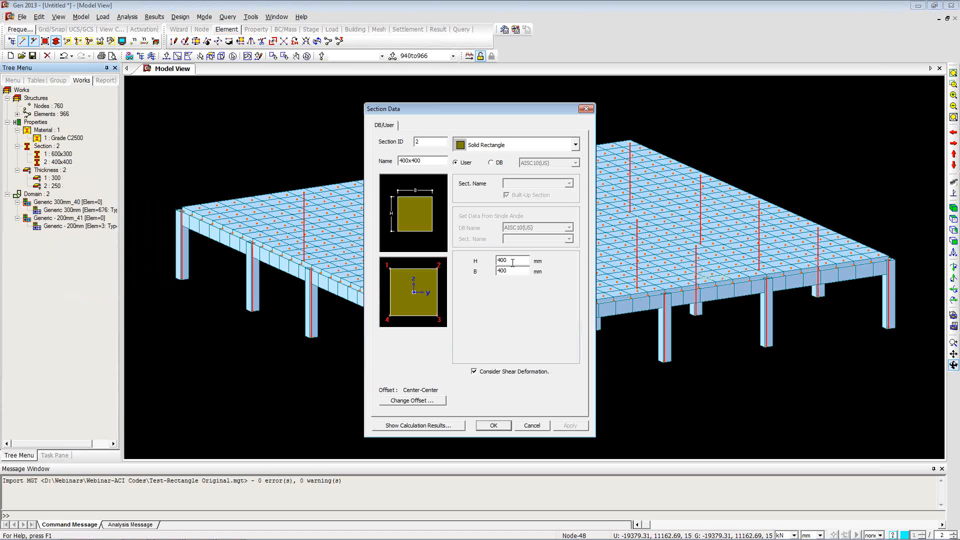
type("350")
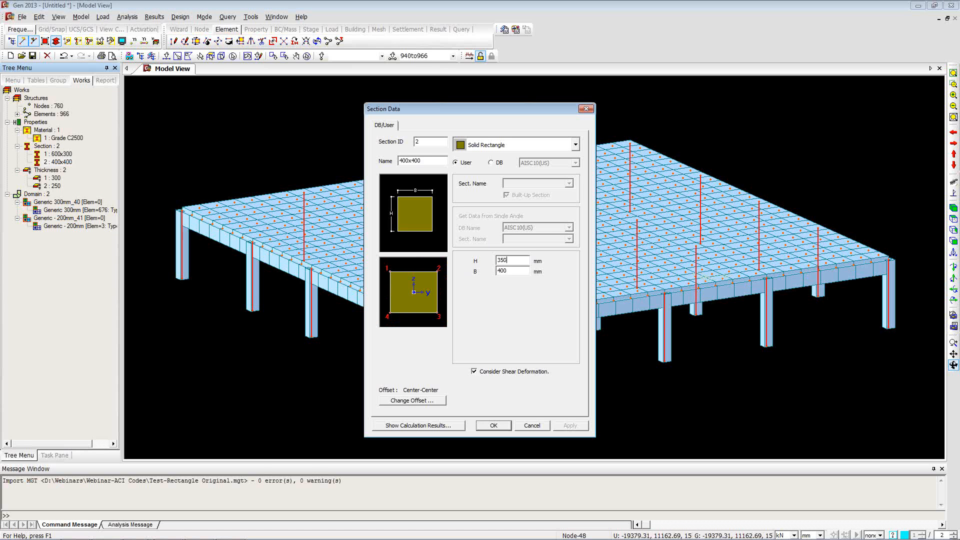
key("Tab")
type("500")
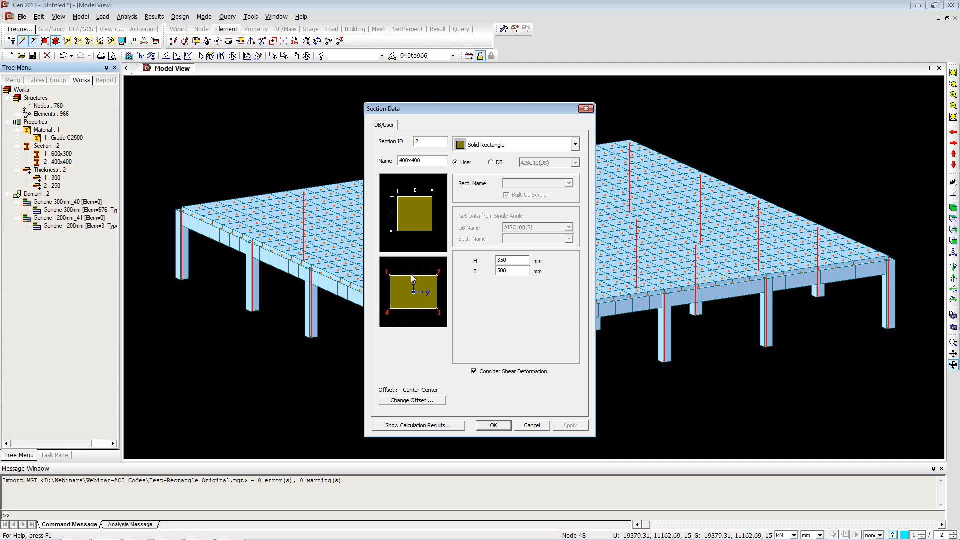
left_click(493, 425)
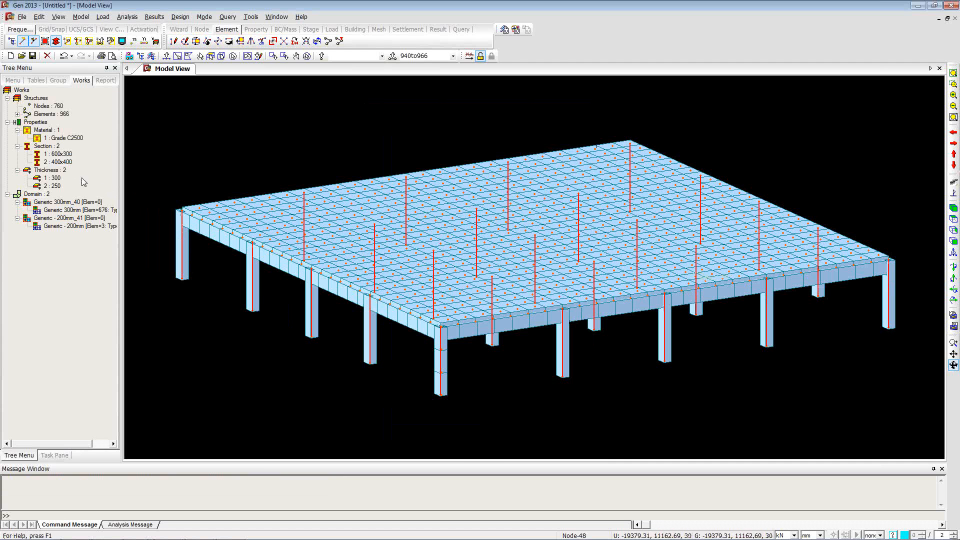
- Change the 600x300 beam section's dimensions to H 500 mm and B 500 mm
right_click(62, 156)
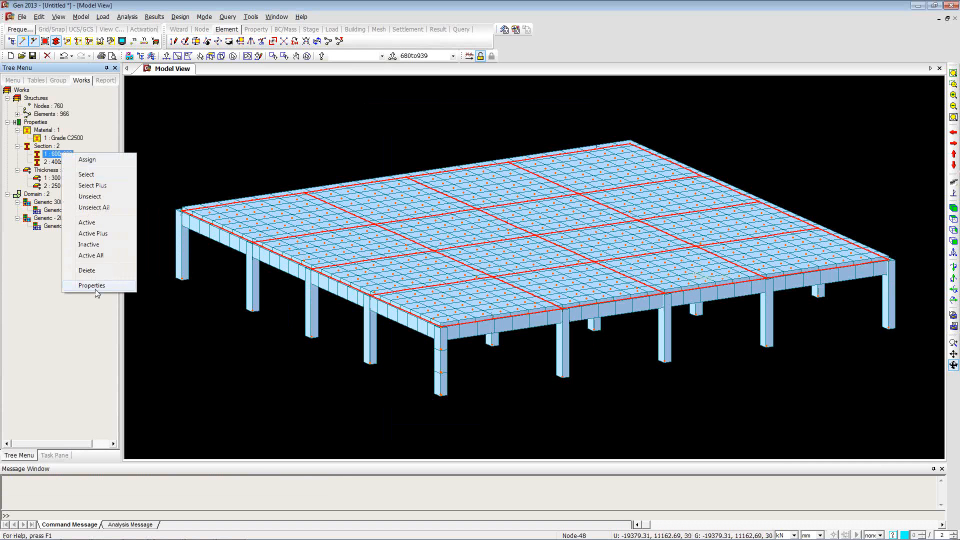
left_click(95, 286)
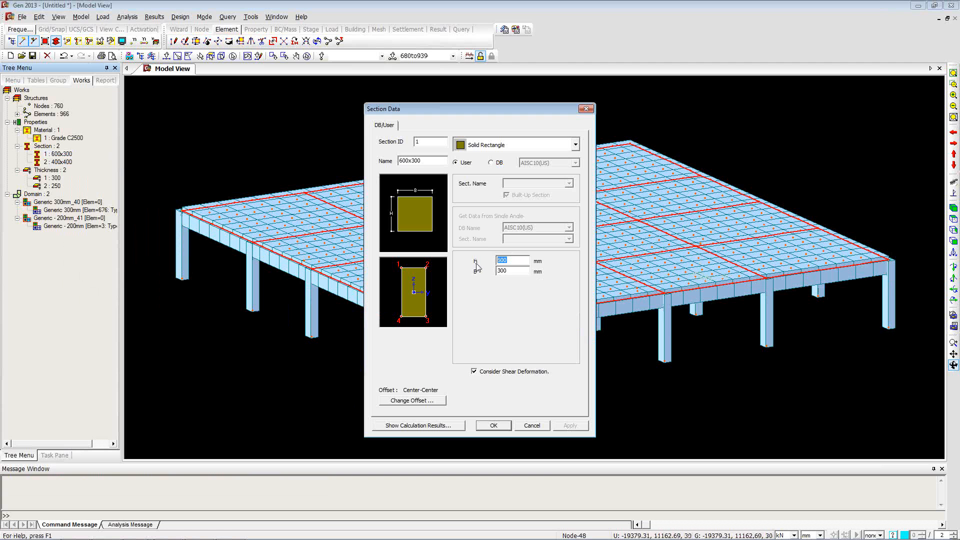
type("500")
key("Tab")
type("500")
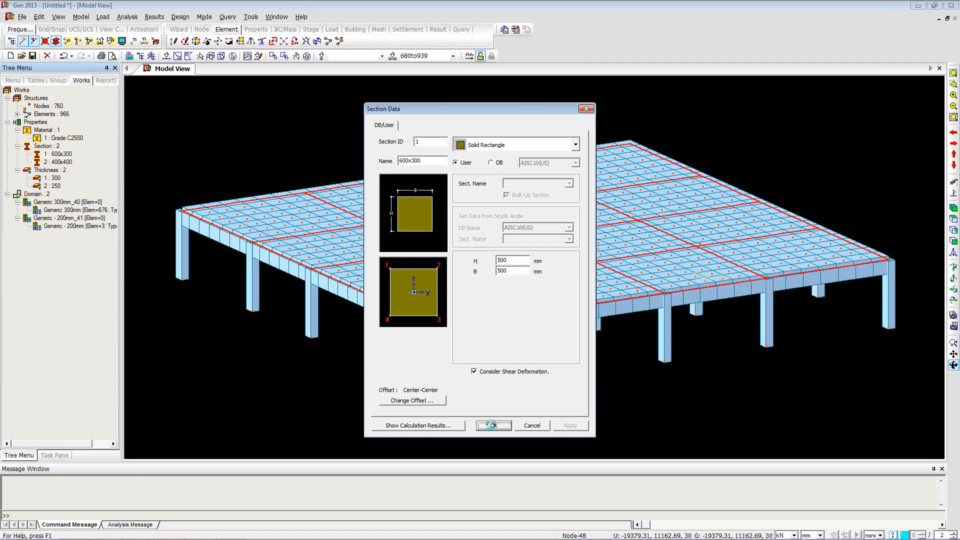
left_click(492, 424)
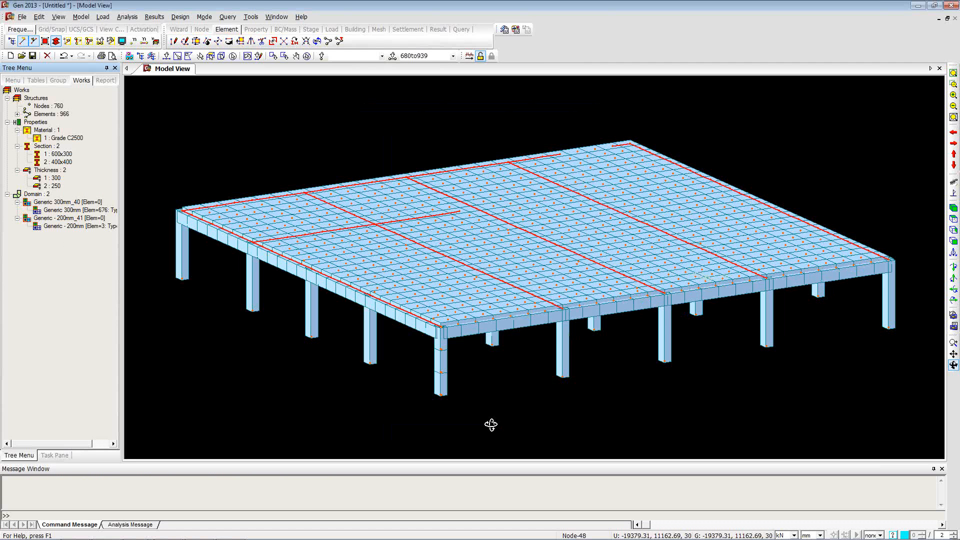
- Set the in-plane and out-of-plane thickness of thickness ID 1 to 250 mm and unselect all elements
left_click(54, 186)
left_click(58, 178)
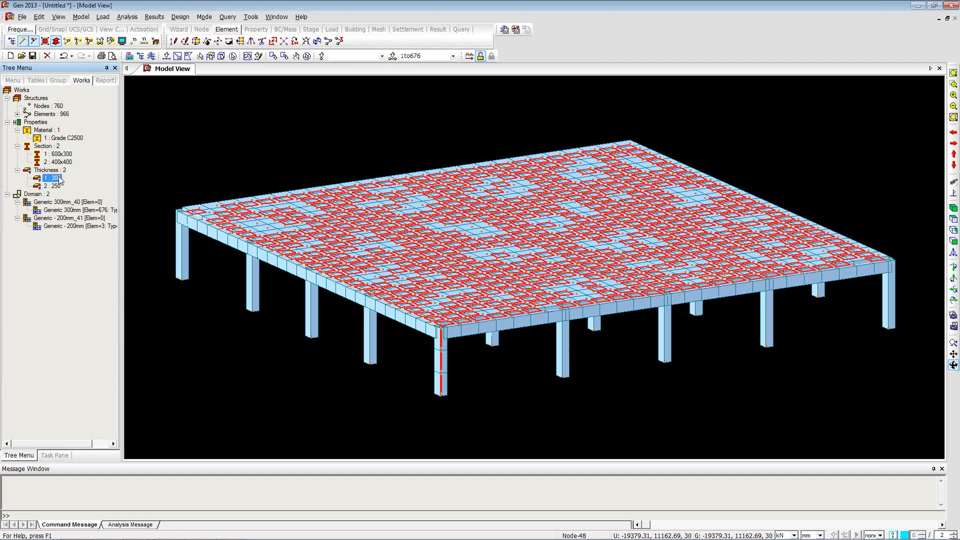
right_click(51, 179)
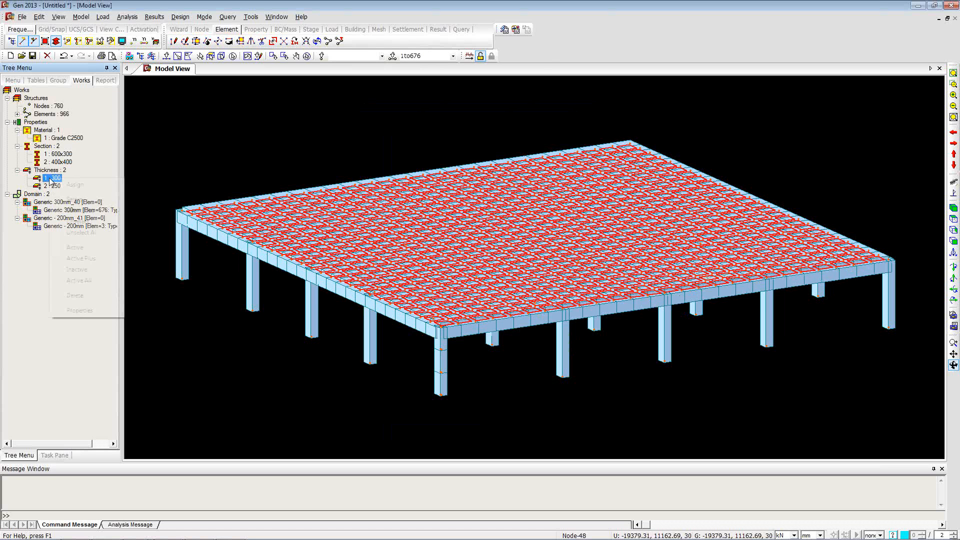
left_click(89, 310)
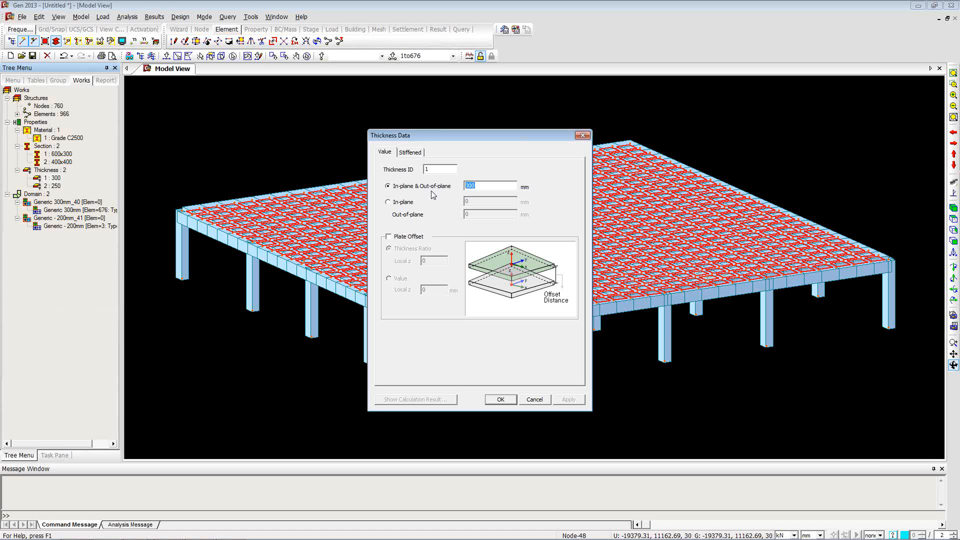
type("250")
left_click(501, 399)
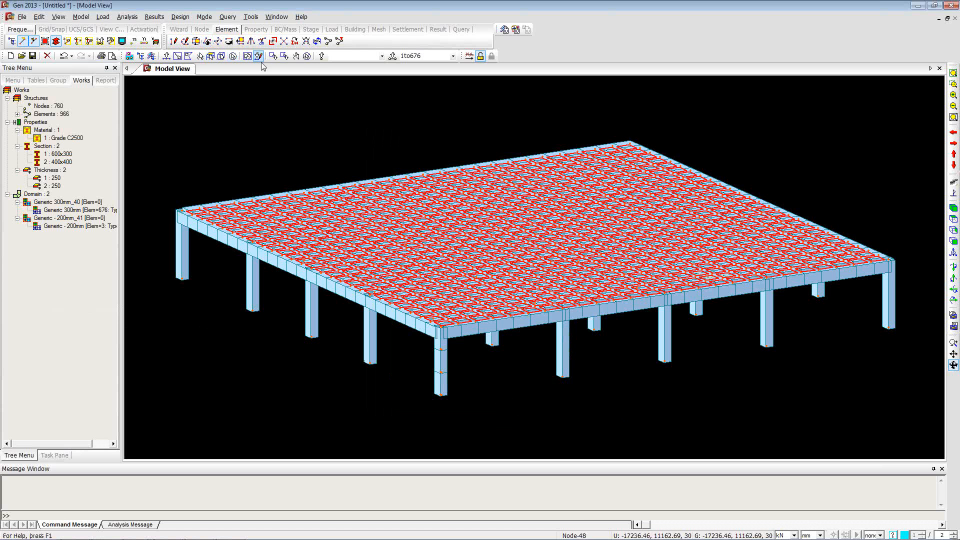
left_click(307, 56)
- Export the modified model as a Gen MGT file, overwriting Test-Rectangle Original.mgt
left_click(22, 16)
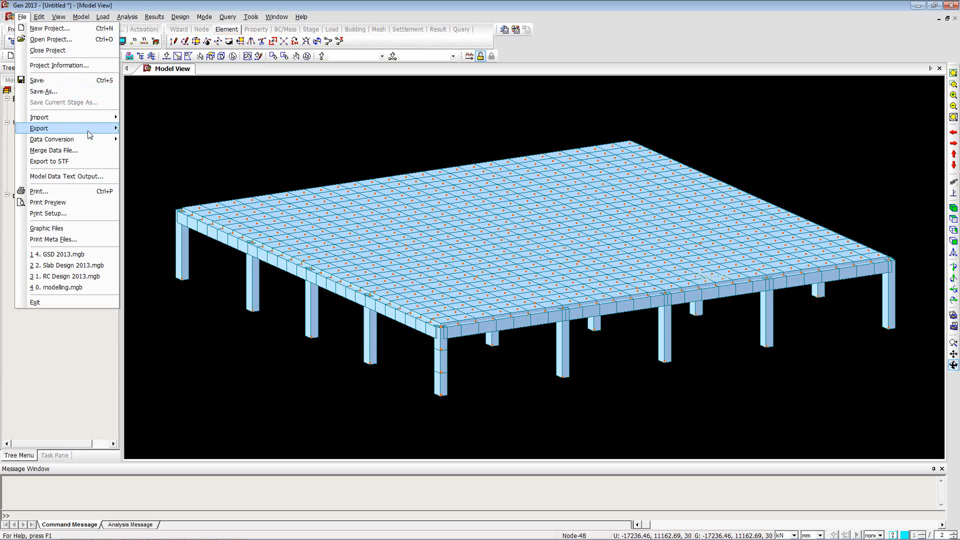
mouse_move(88, 132)
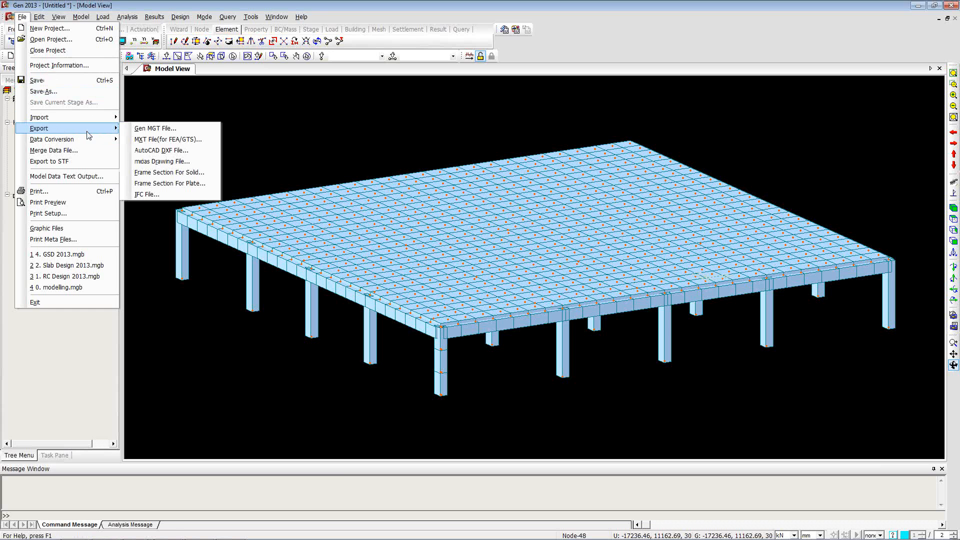
left_click(150, 128)
left_click(438, 290)
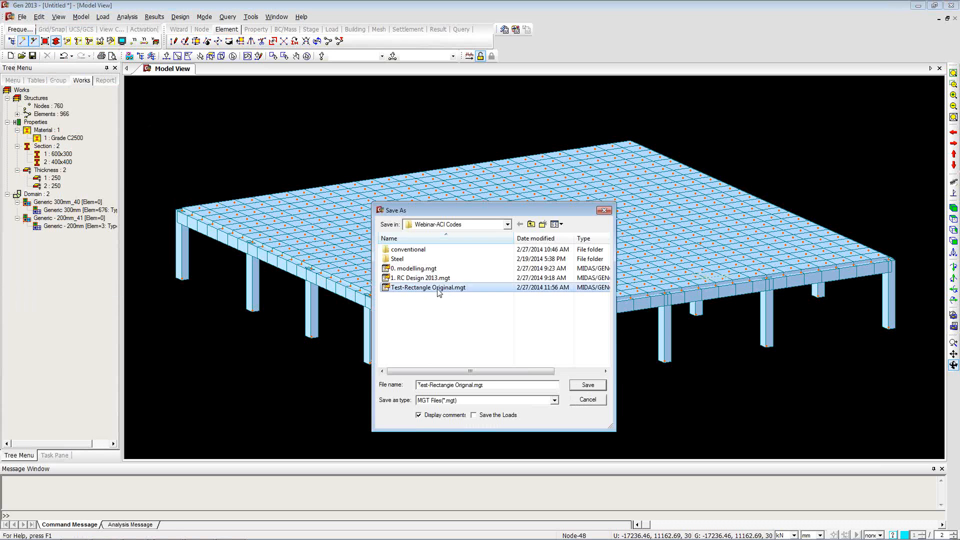
left_click(590, 385)
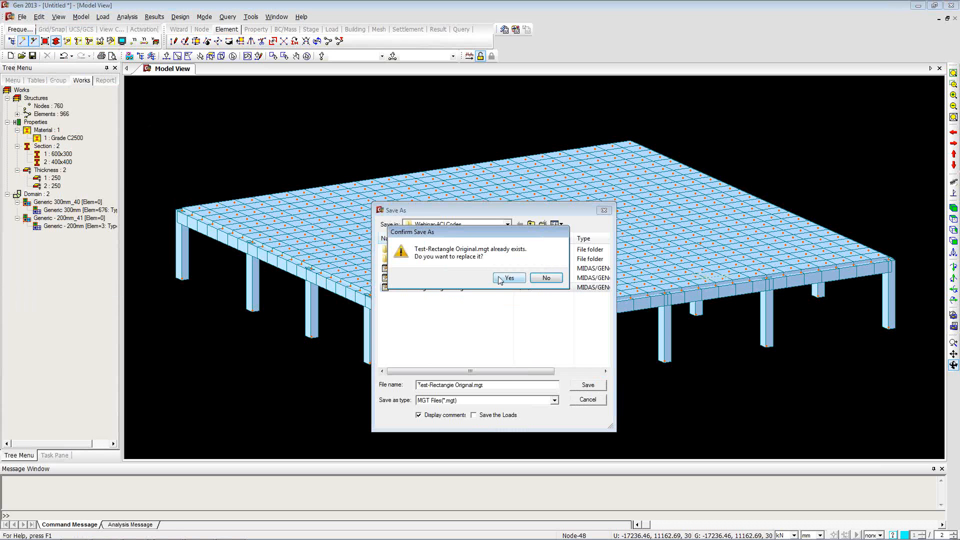
left_click(510, 277)
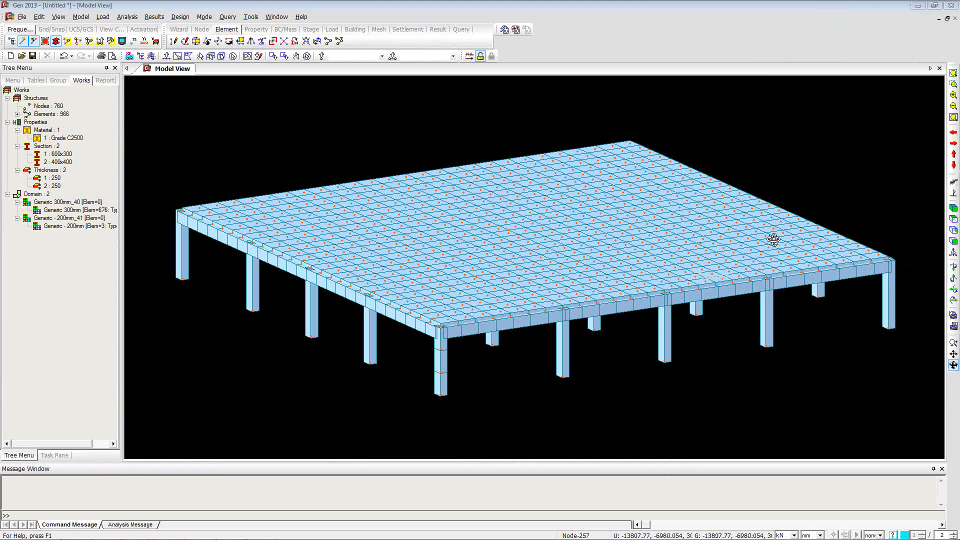
- Switch back to Revit, dismiss the send message, and update the Revit model from the midas Gen file Test-Rectangle Original.mgt
key("alt+Tab")
key("alt+Tab")
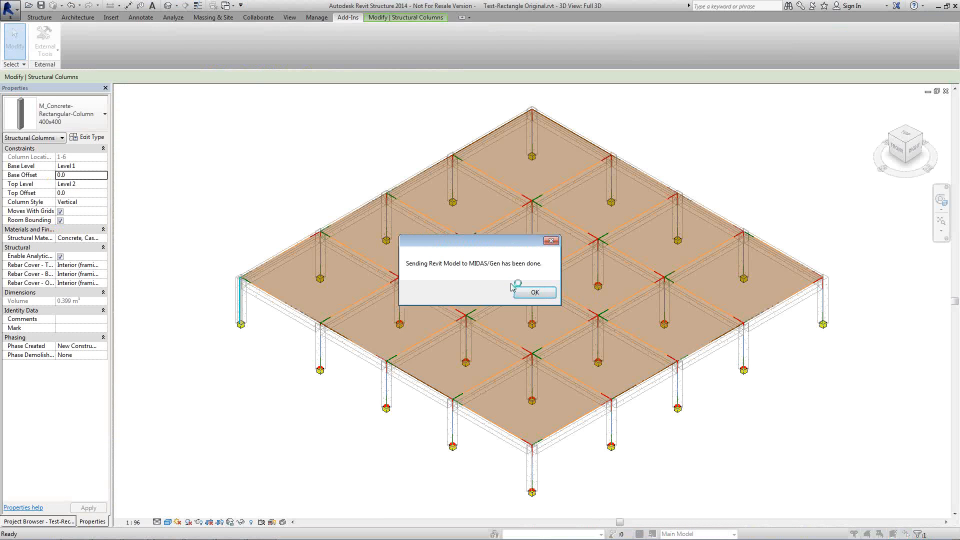
left_click(534, 292)
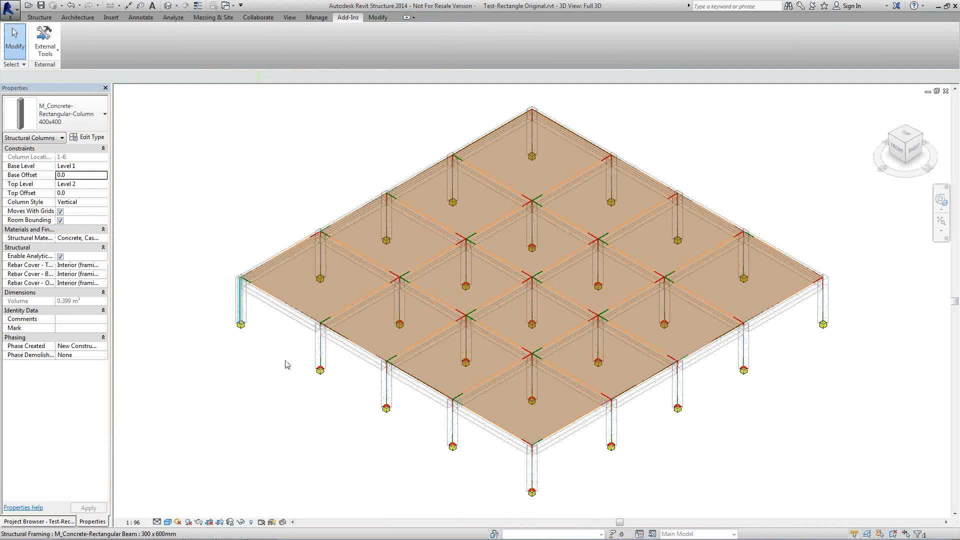
left_click(44, 42)
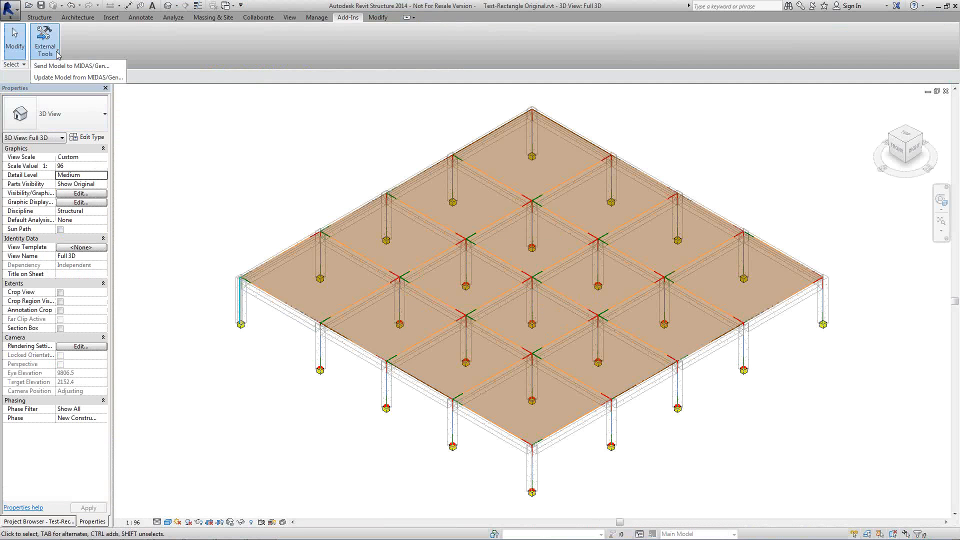
left_click(80, 78)
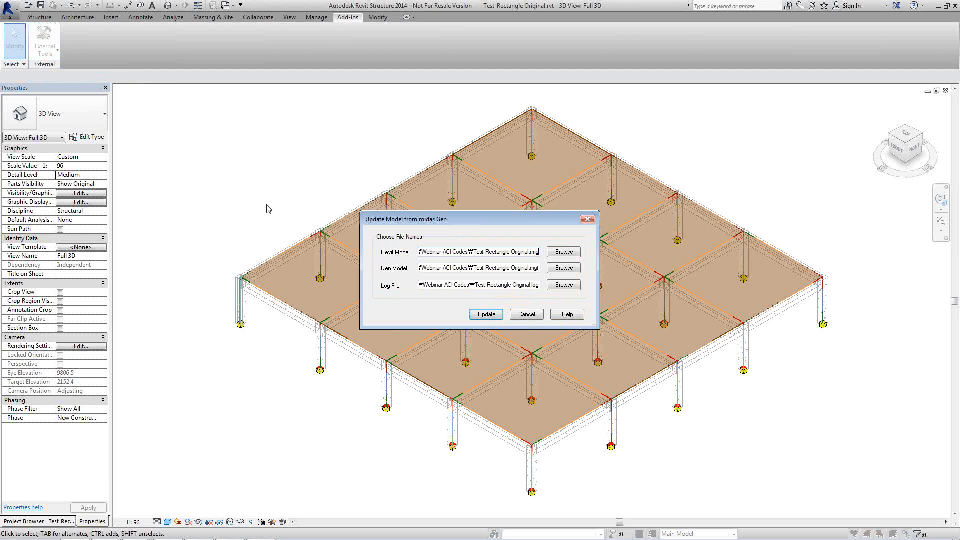
left_click(487, 315)
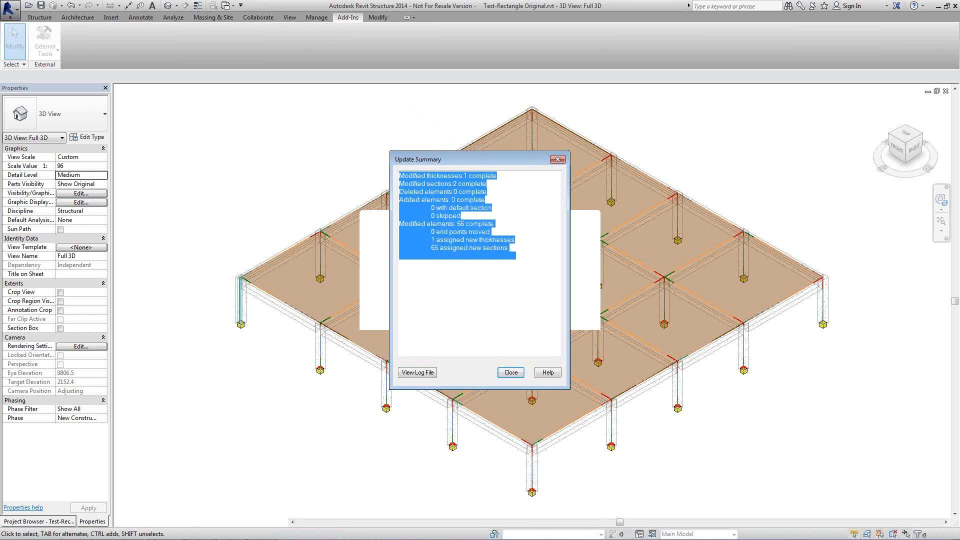
- Review the modified thicknesses, sections and elements in the update summary and close it
left_click(531, 258)
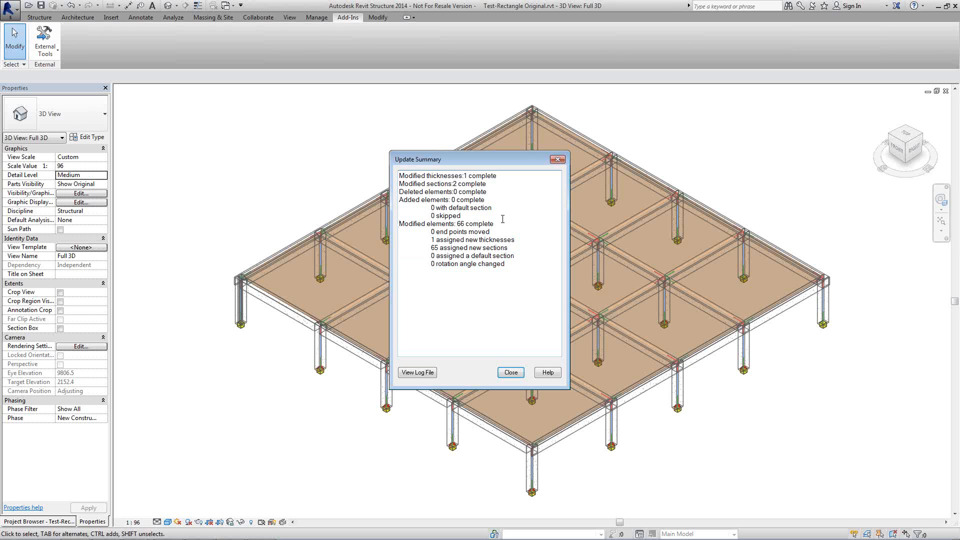
left_click_drag(491, 177, 435, 191)
left_click(454, 183)
left_click(472, 184)
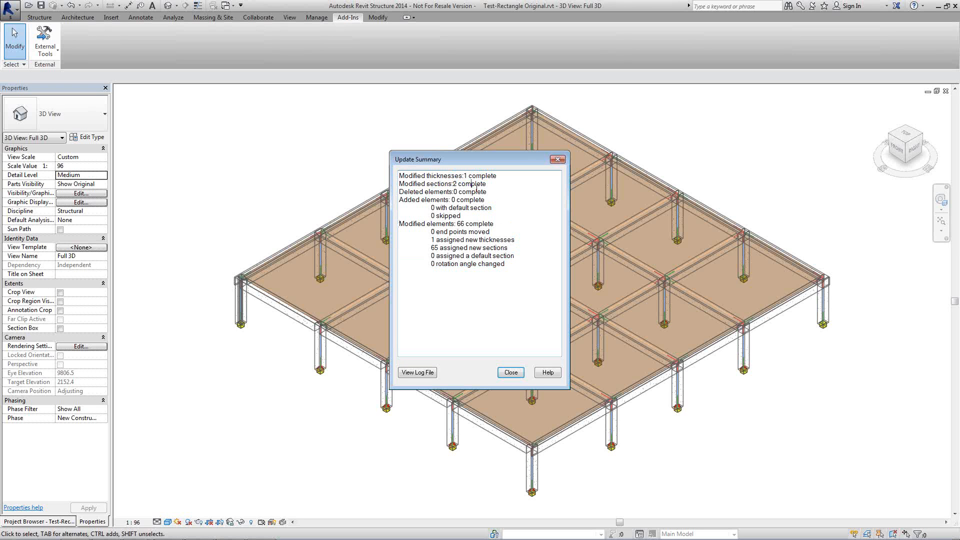
left_click(557, 159)
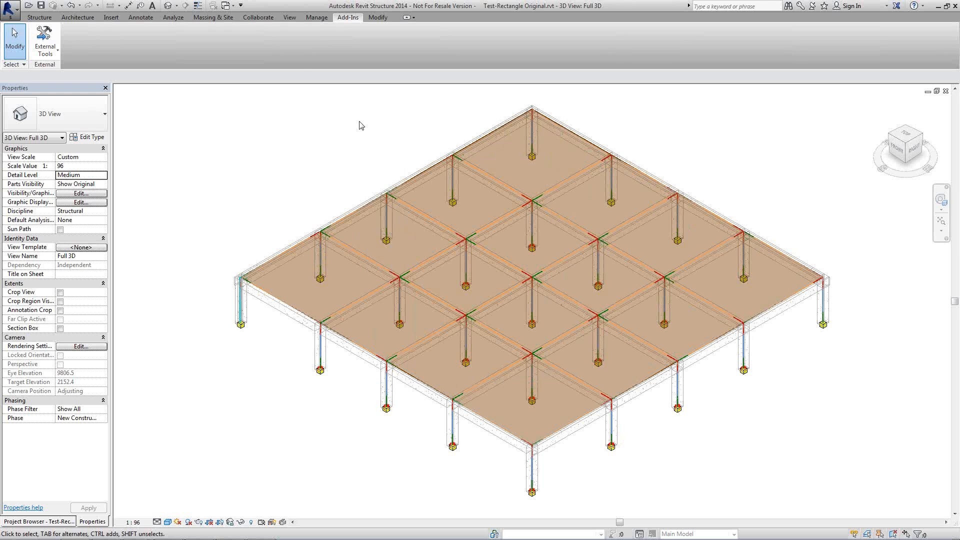
- Check the type dimensions of the front-left edge beam and the corner column, closing both without changes
left_click(260, 300)
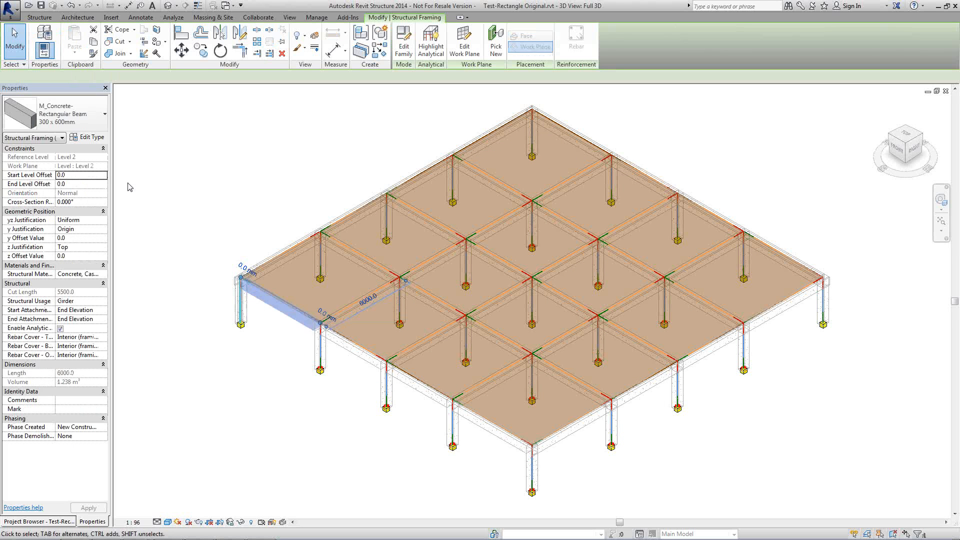
left_click(85, 137)
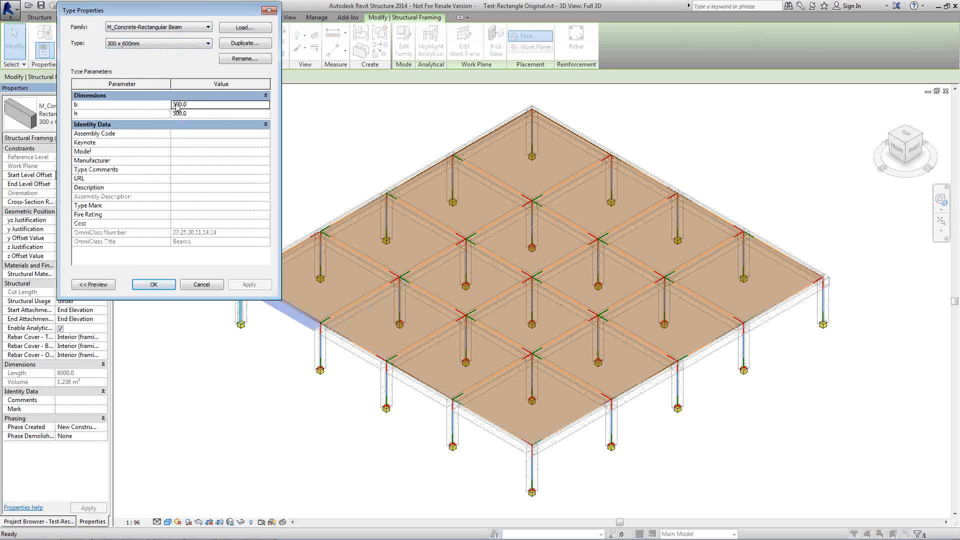
left_click(200, 284)
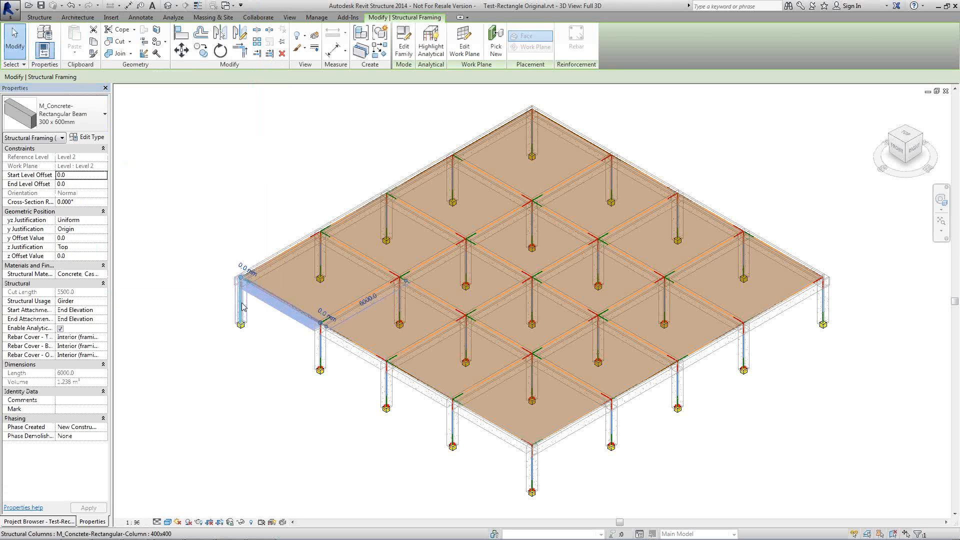
left_click(241, 304)
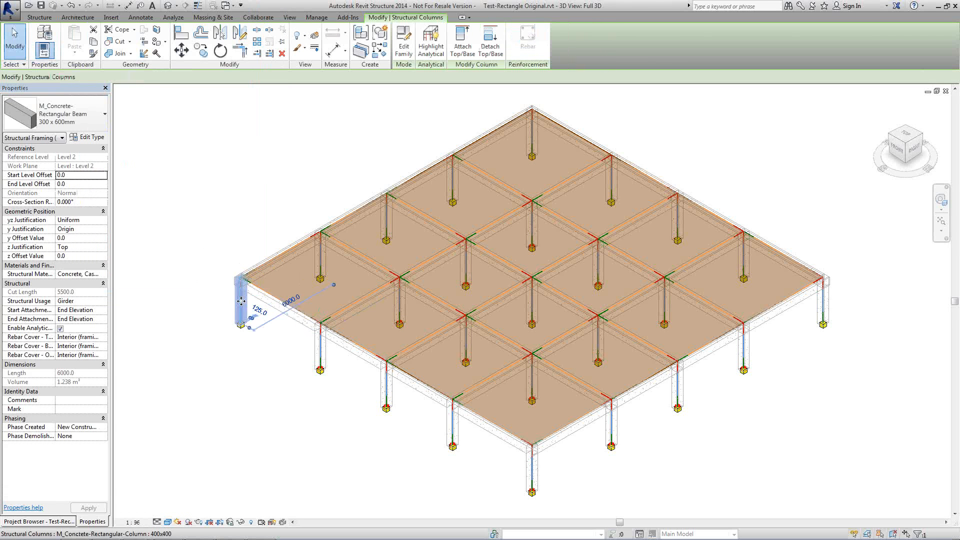
left_click(89, 137)
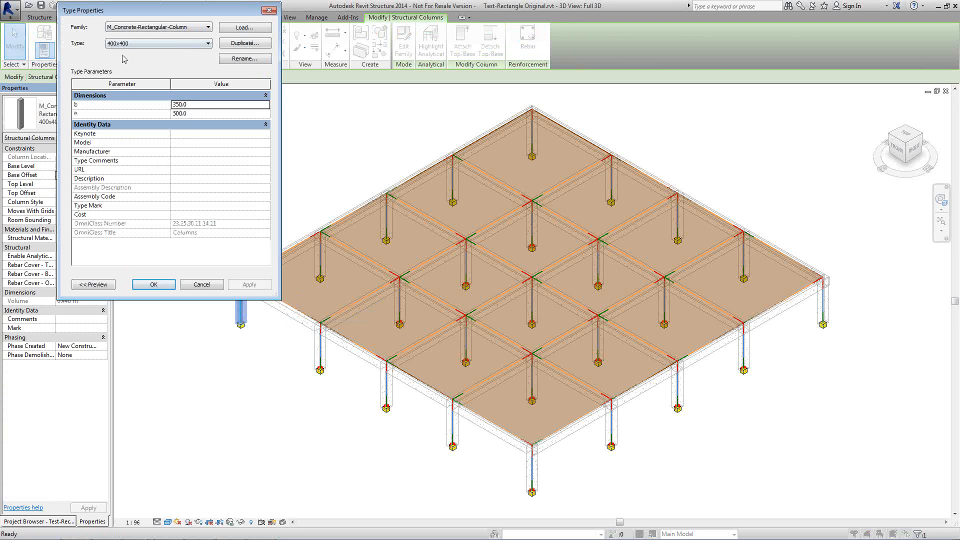
left_click(269, 11)
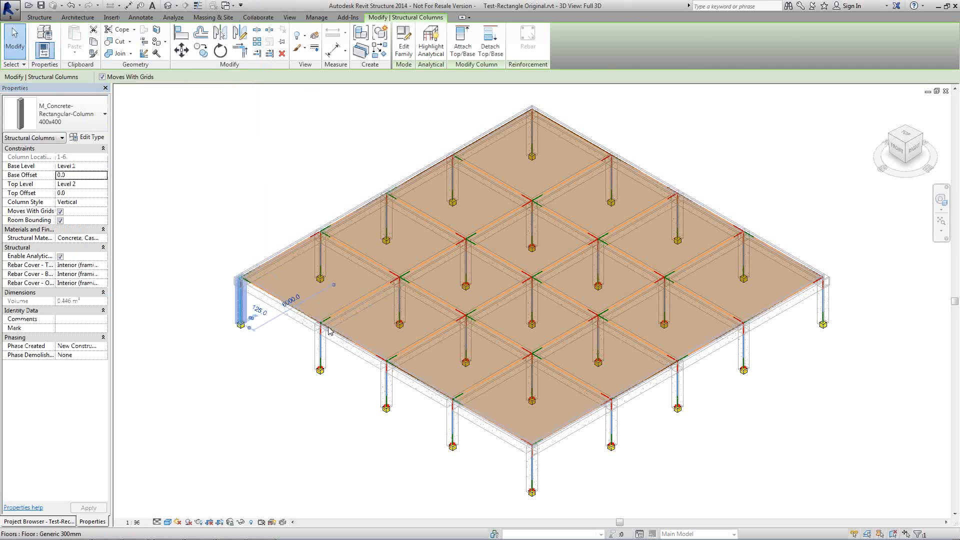
- Check the default thickness in the floor slab's type properties and cancel without changes
left_click(368, 350)
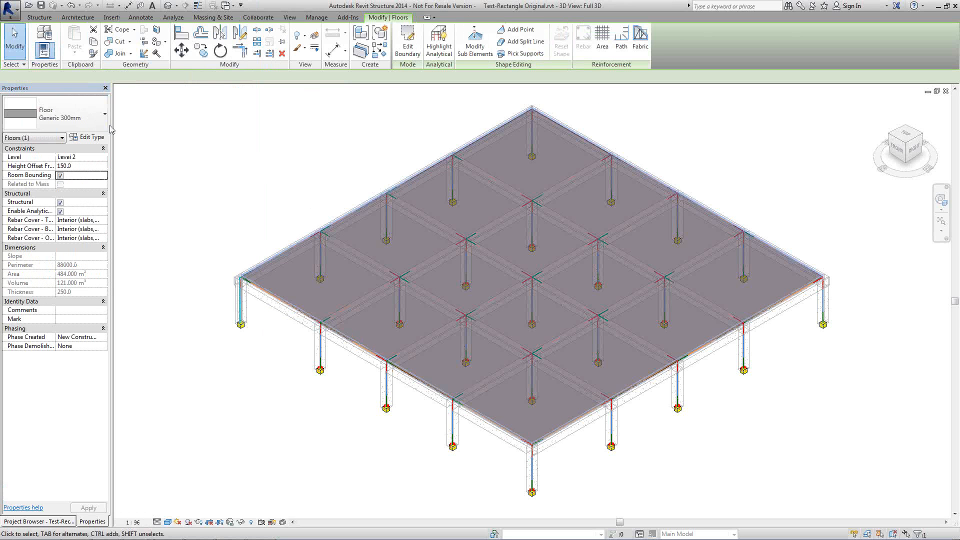
left_click(89, 137)
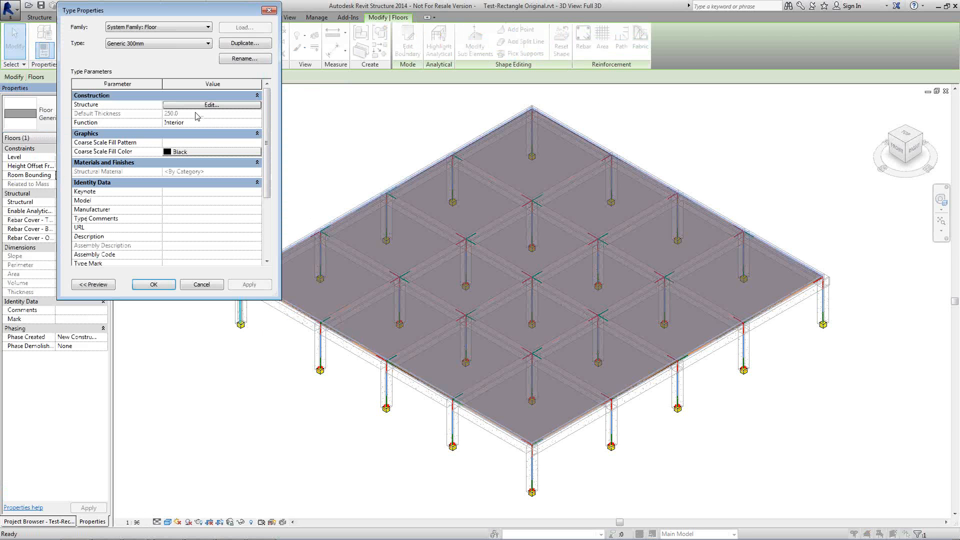
left_click(201, 284)
- Switch from Revit back to midas Gen
key("alt+Tab")
key("Tab")
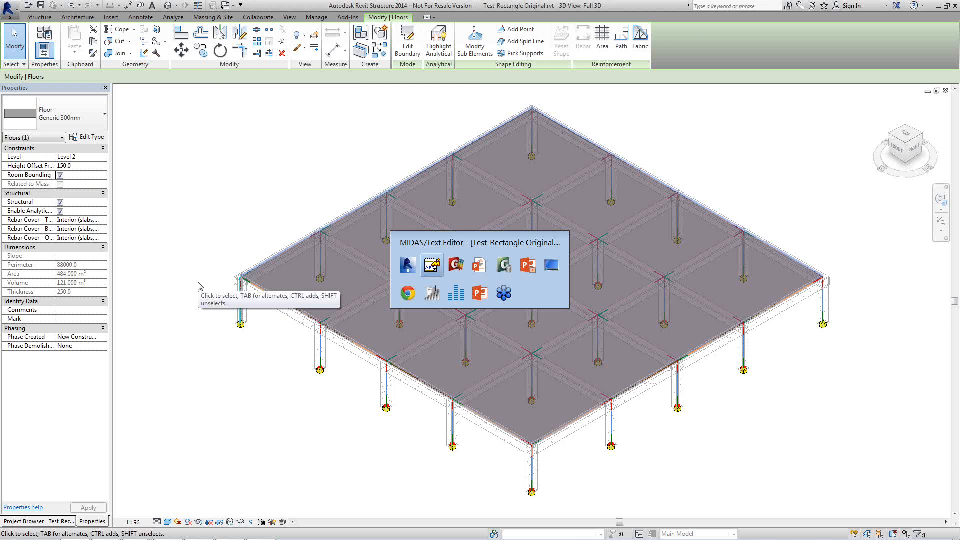
key("alt+Tab")
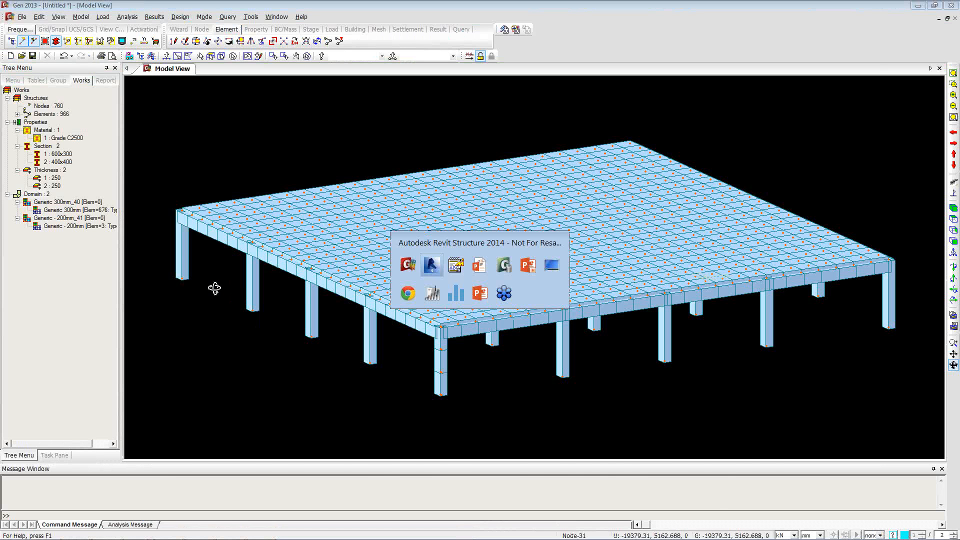
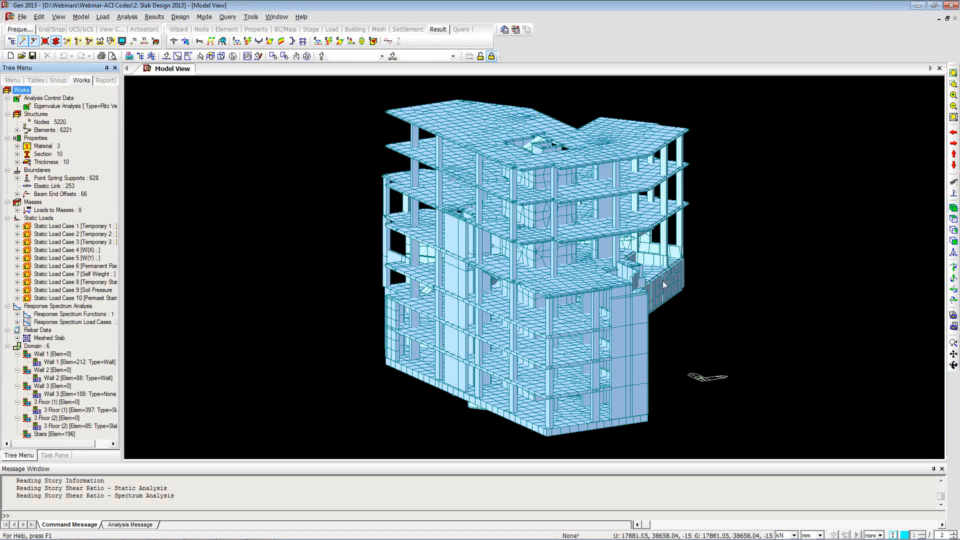
- Show the story names on the building model and look through the available commands for the point spring supports and elastic links
left_click(155, 41)
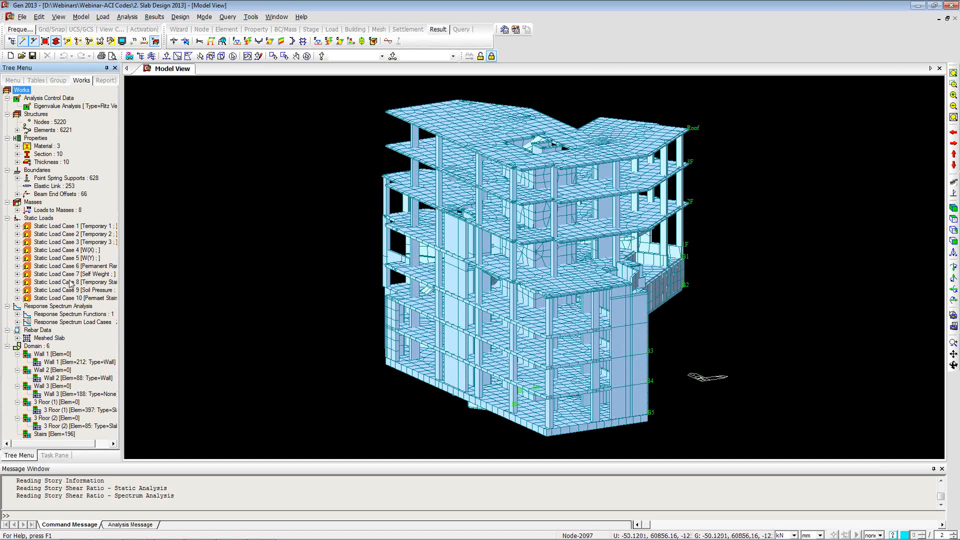
left_click(52, 179)
right_click(55, 187)
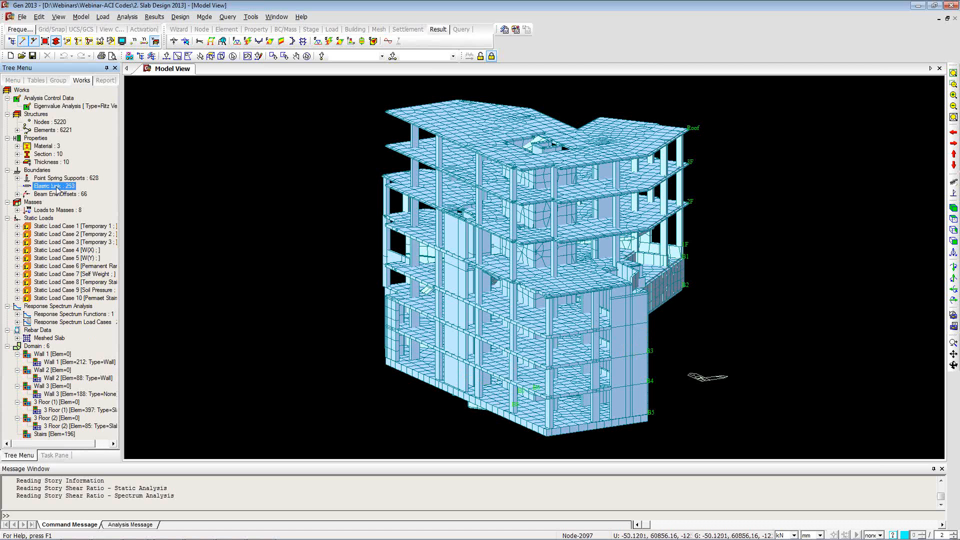
right_click(49, 179)
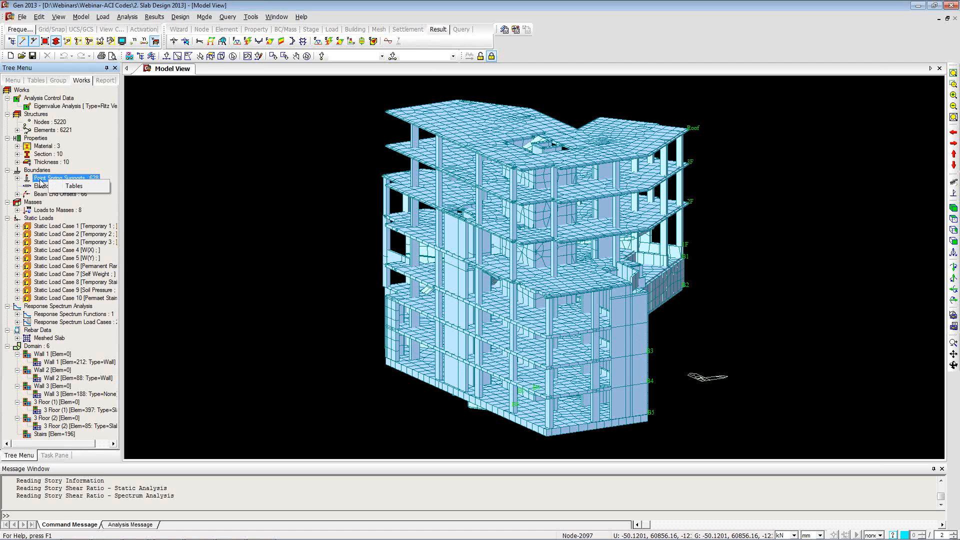
left_click(39, 187)
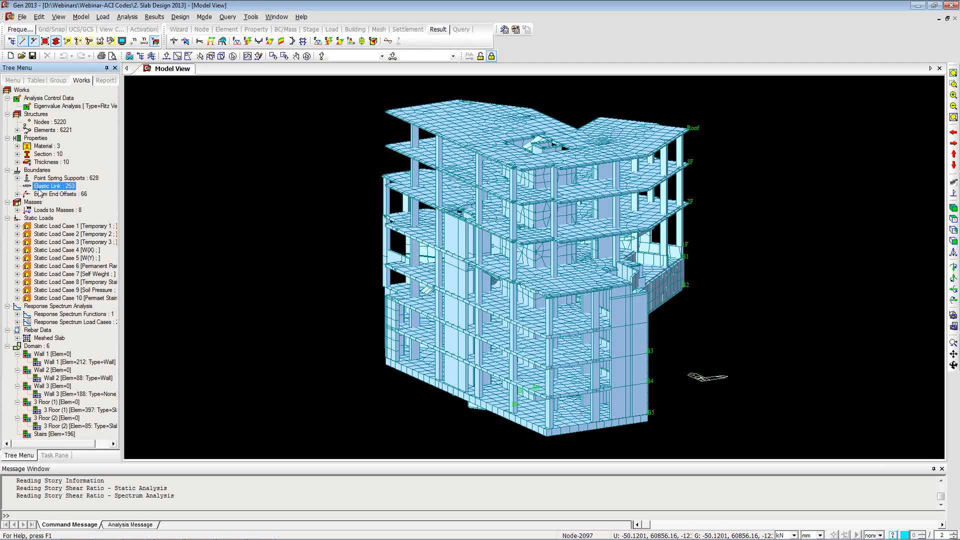
right_click(39, 190)
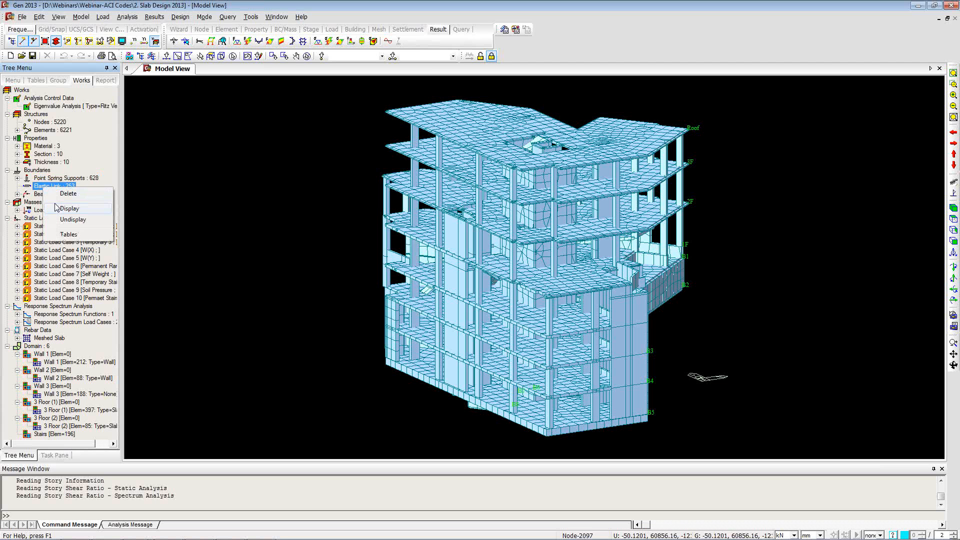
- Review the available boundary condition commands and tables for the model
left_click(103, 17)
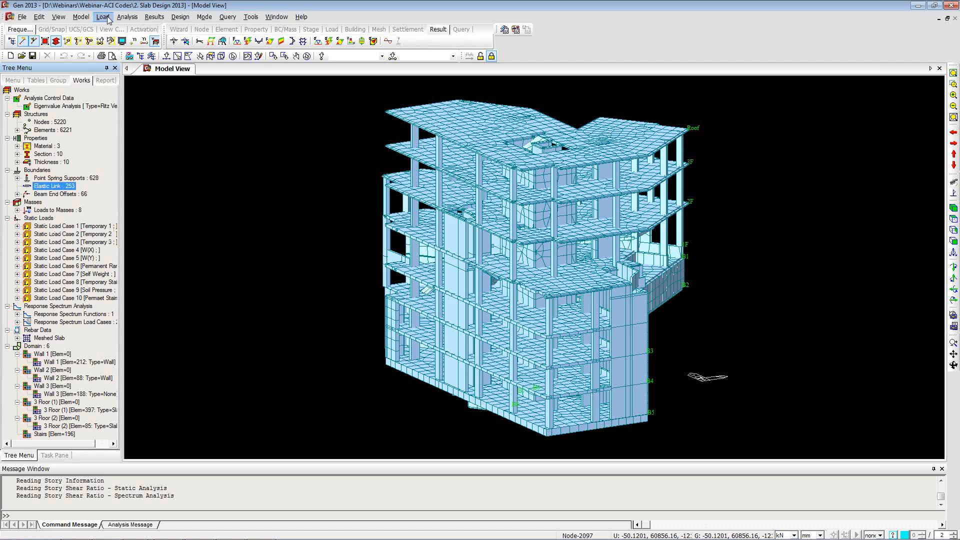
mouse_move(81, 17)
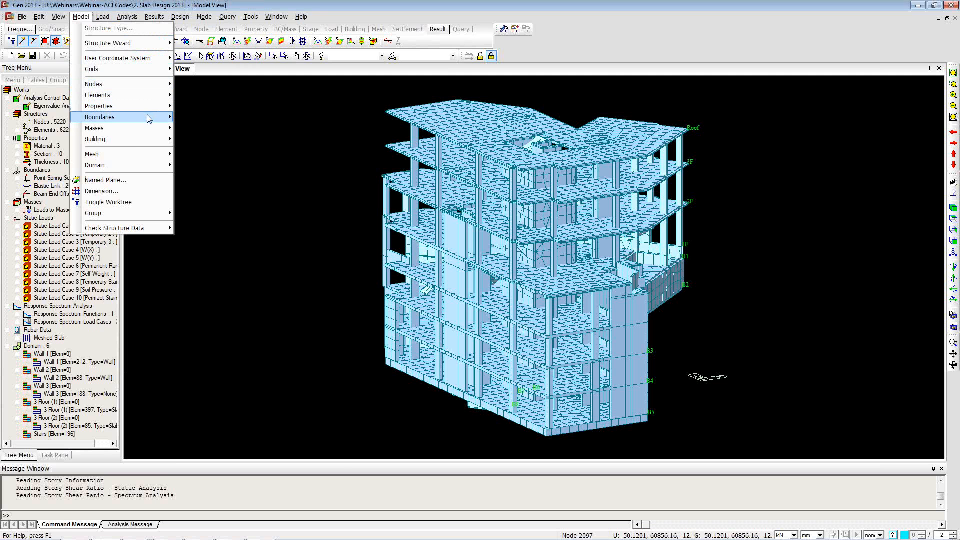
mouse_move(150, 118)
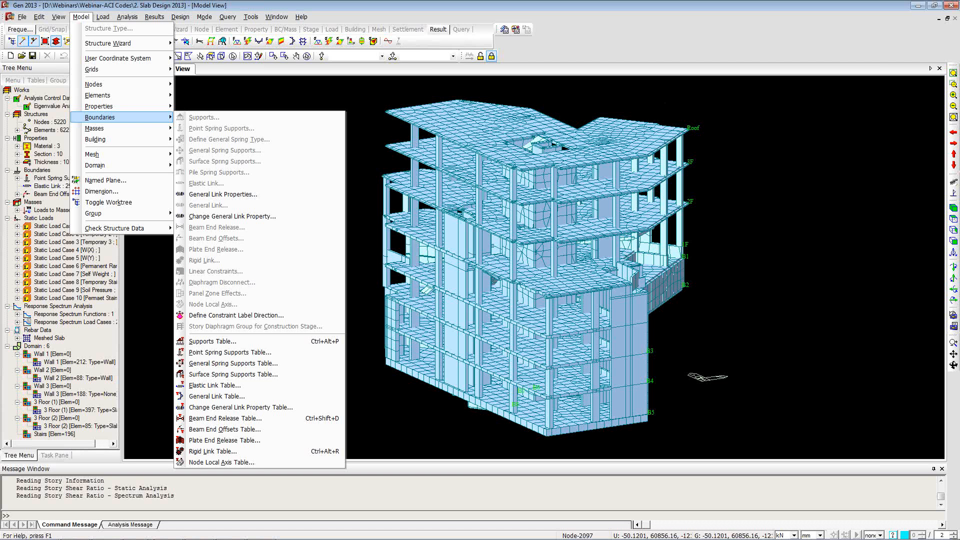
key("alt+Tab")
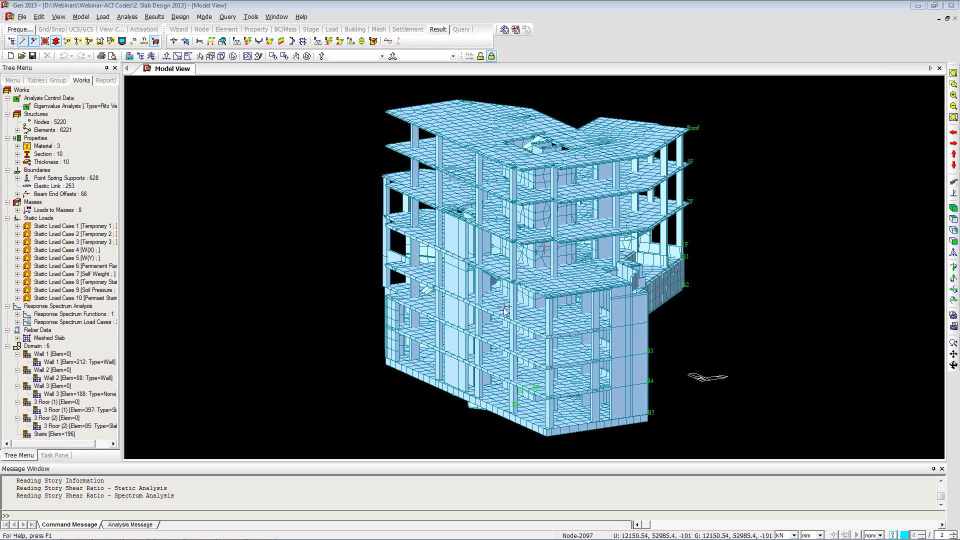
- Open the Map-mesh 4-Node Area settings to review the meshing parameters, and close them without applying
mouse_move(540, 320)
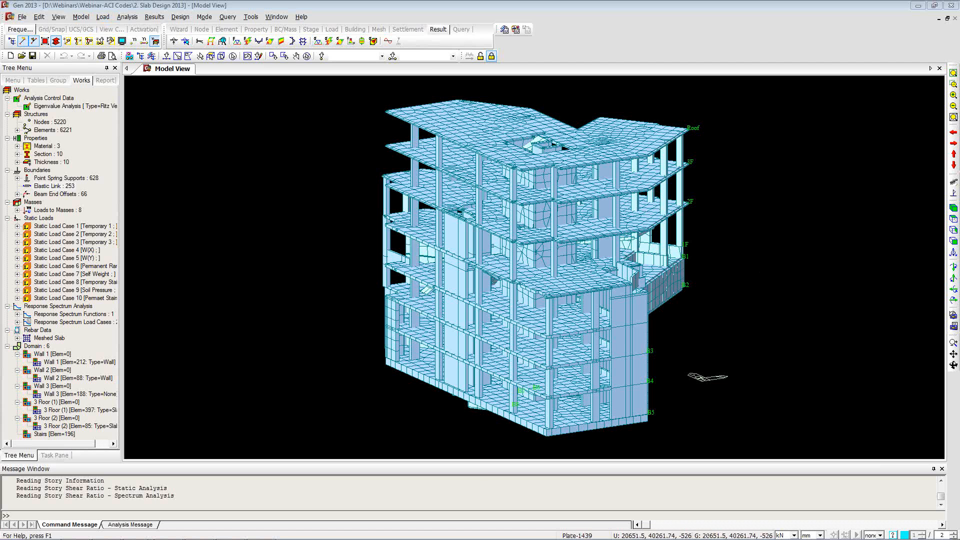
left_click(80, 16)
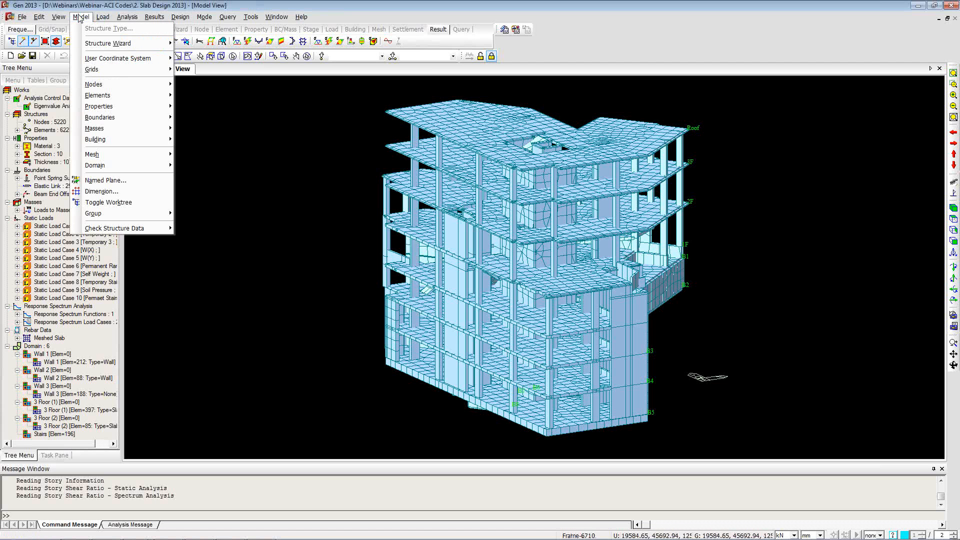
mouse_move(163, 159)
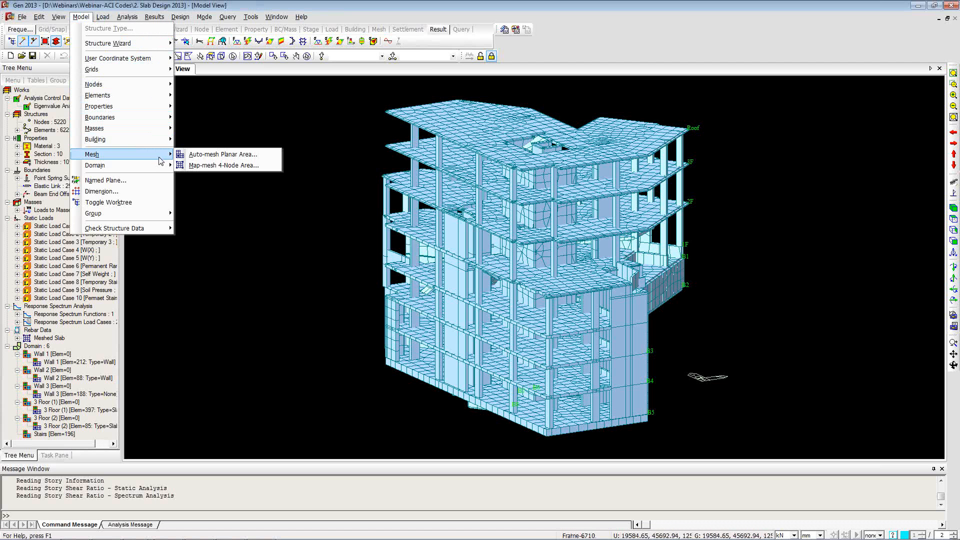
left_click(194, 167)
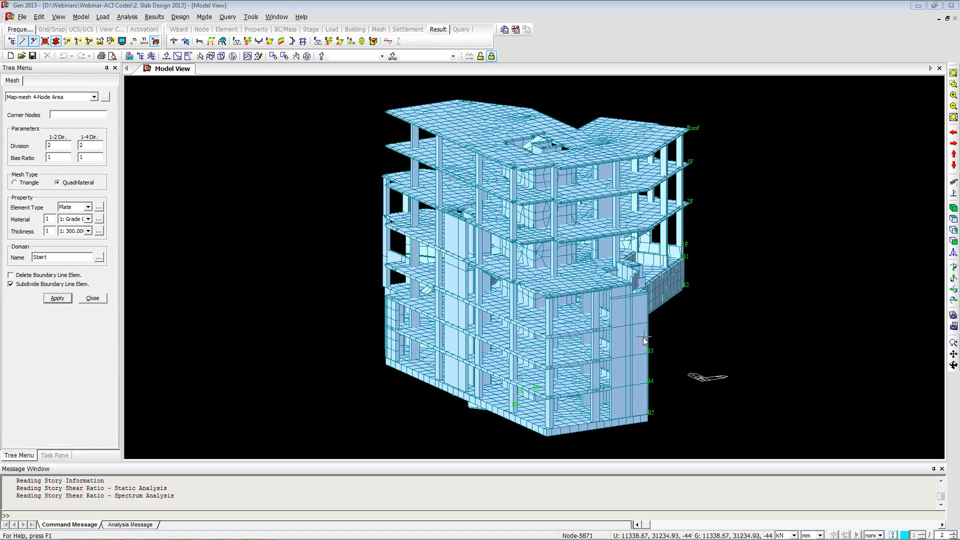
left_click(92, 299)
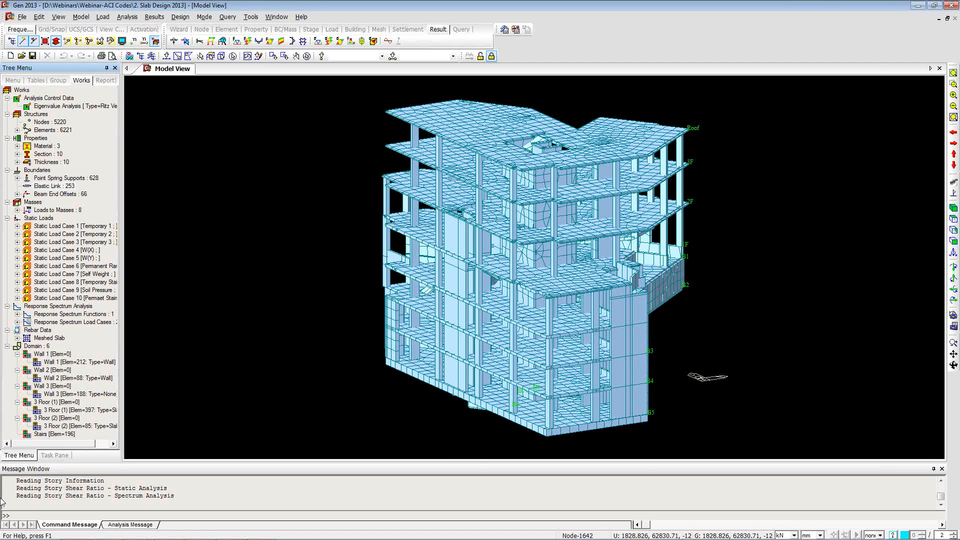
- Expand the point spring supports in the works tree and inspect their linear group
double_click(45, 180)
double_click(51, 187)
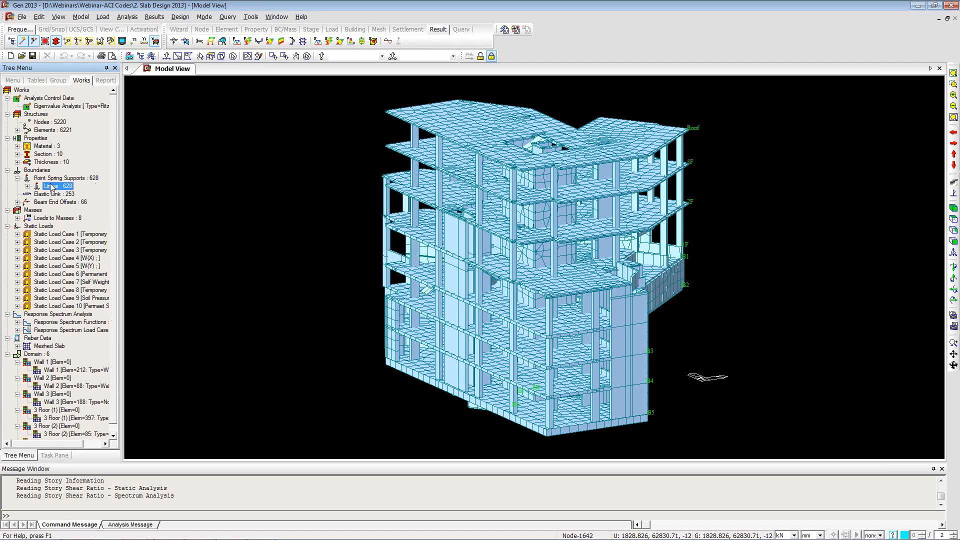
left_click(27, 90)
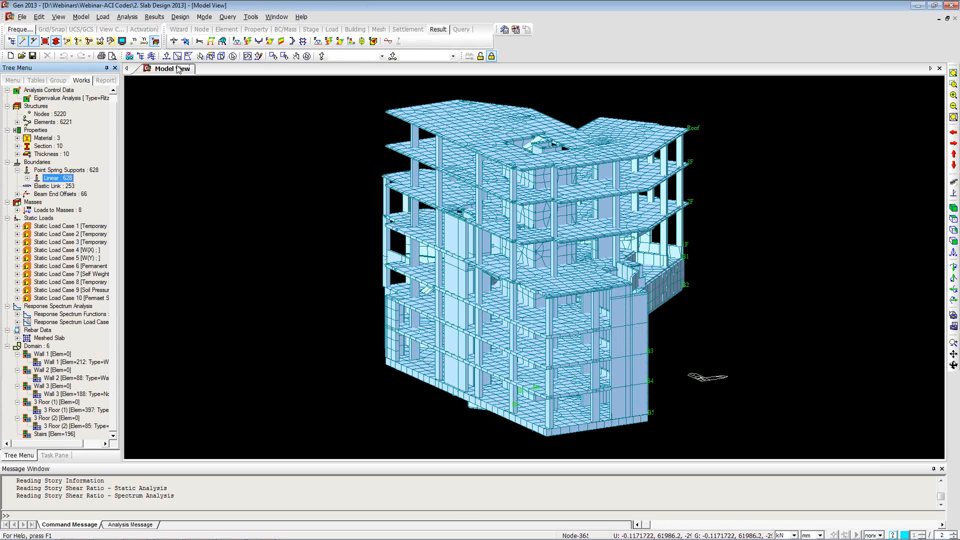
- Turn on only the Point Spring Support boundary symbols, apply them to the model, and move the display settings clear of the building
left_click(121, 41)
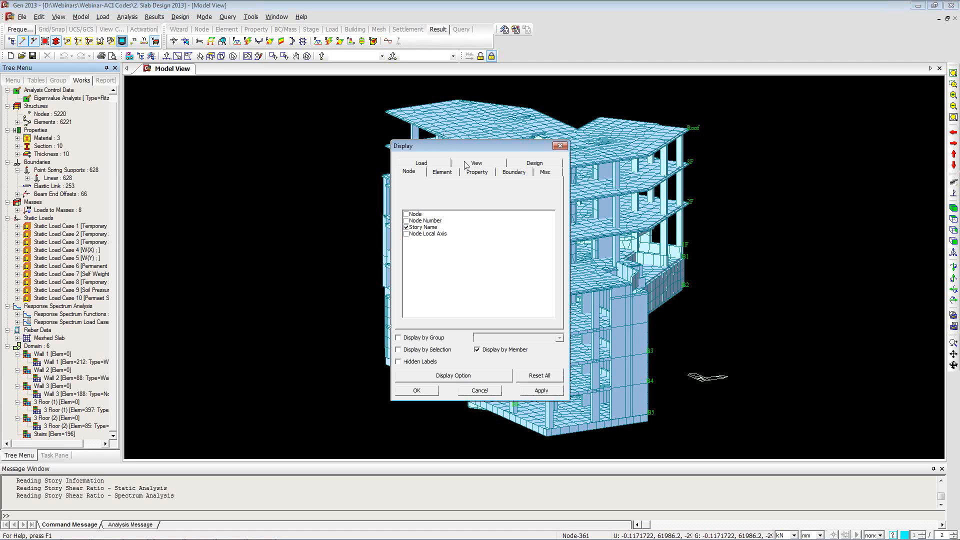
left_click(508, 173)
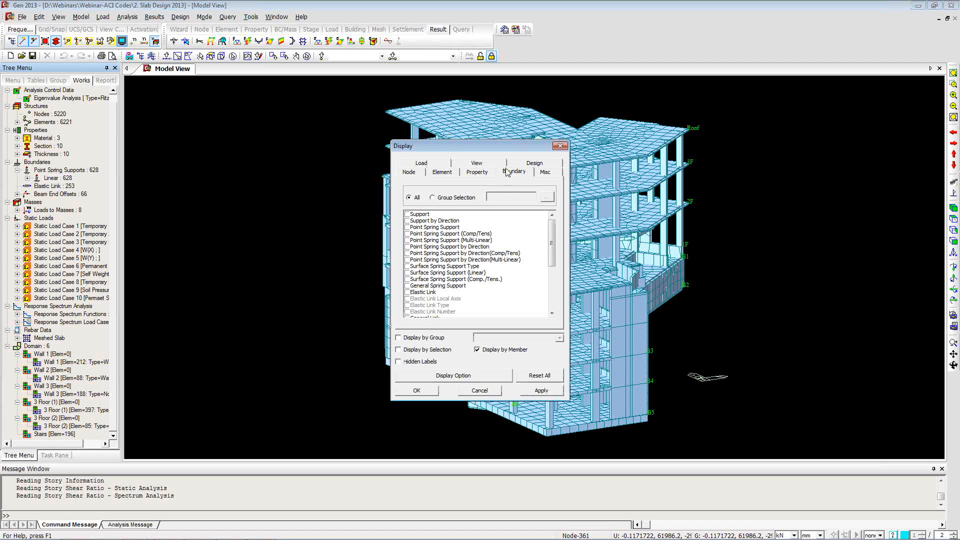
left_click(408, 247)
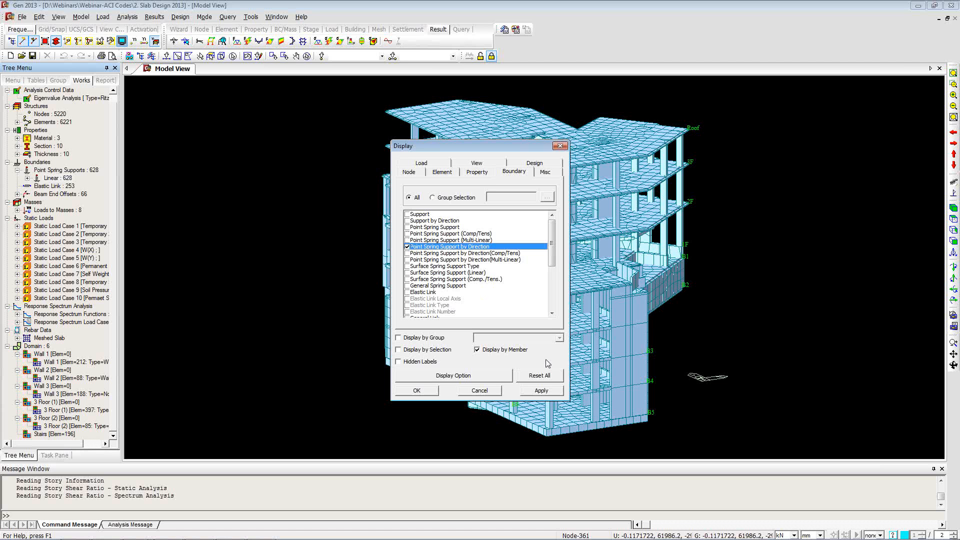
left_click(407, 246)
left_click(407, 246)
left_click(407, 234)
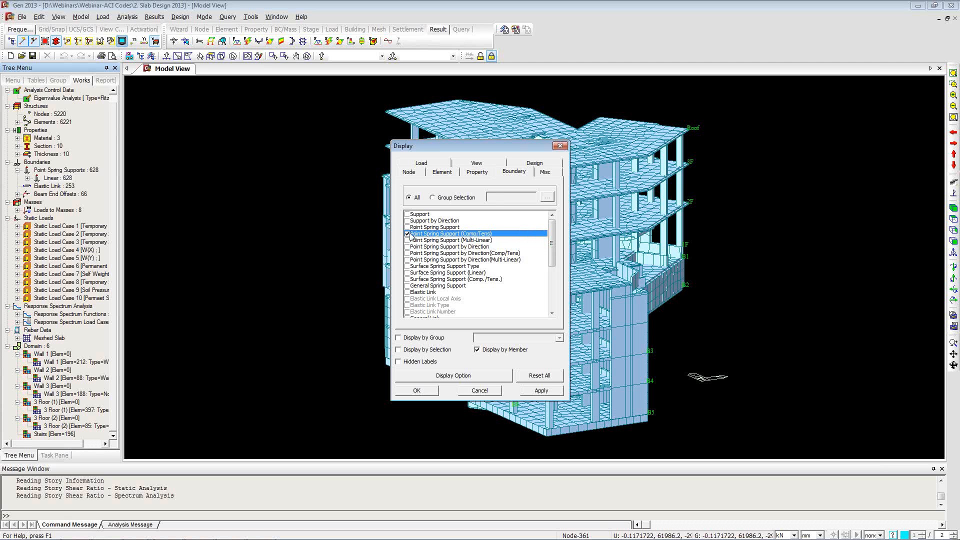
left_click(408, 227)
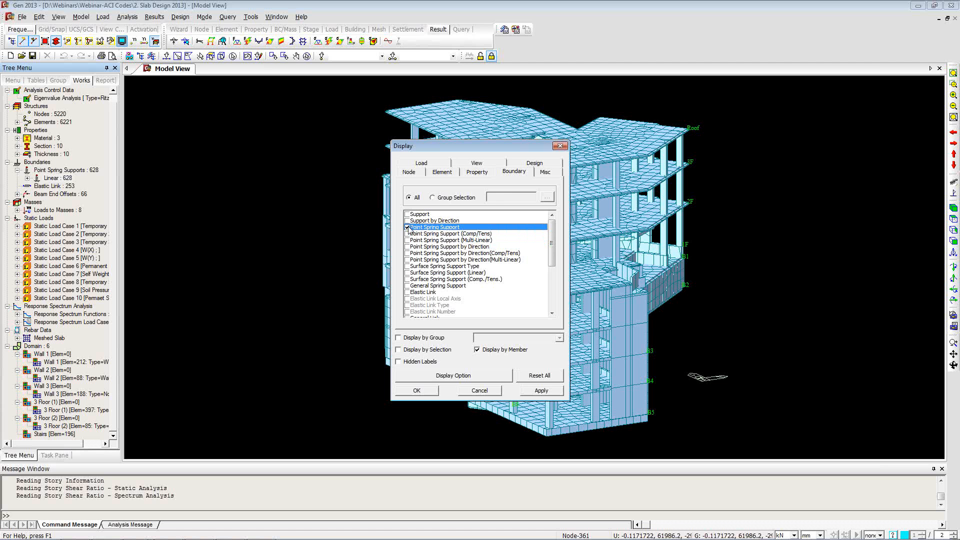
left_click(545, 391)
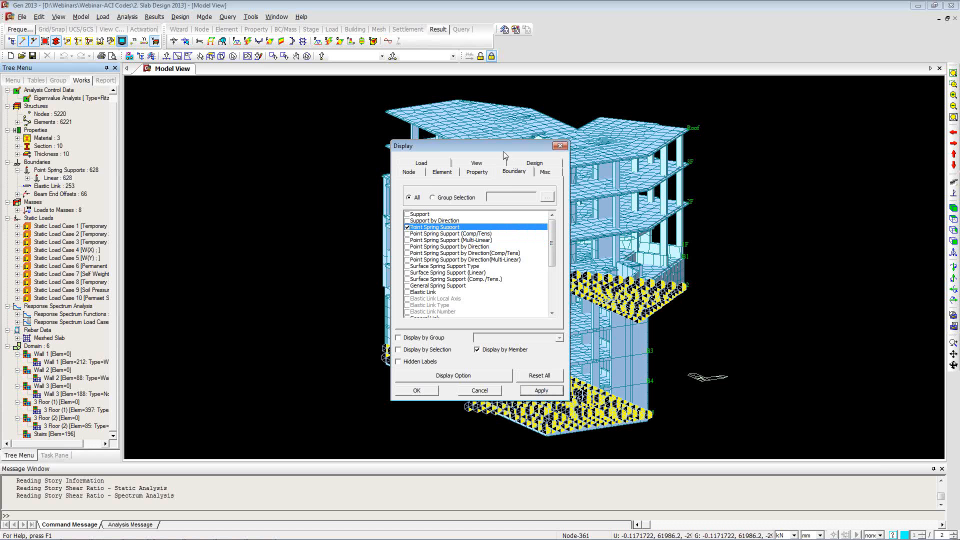
left_click_drag(501, 148, 298, 112)
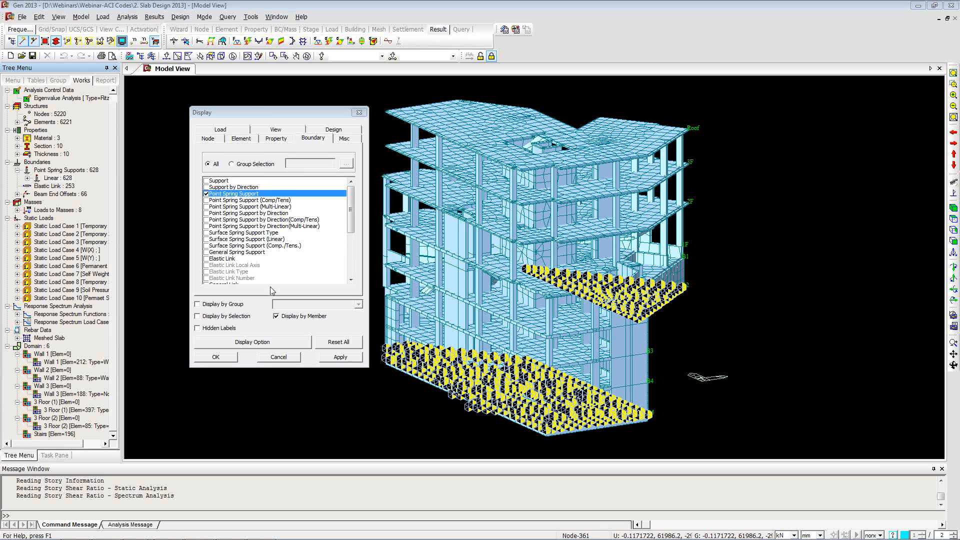
left_click_drag(254, 109, 203, 102)
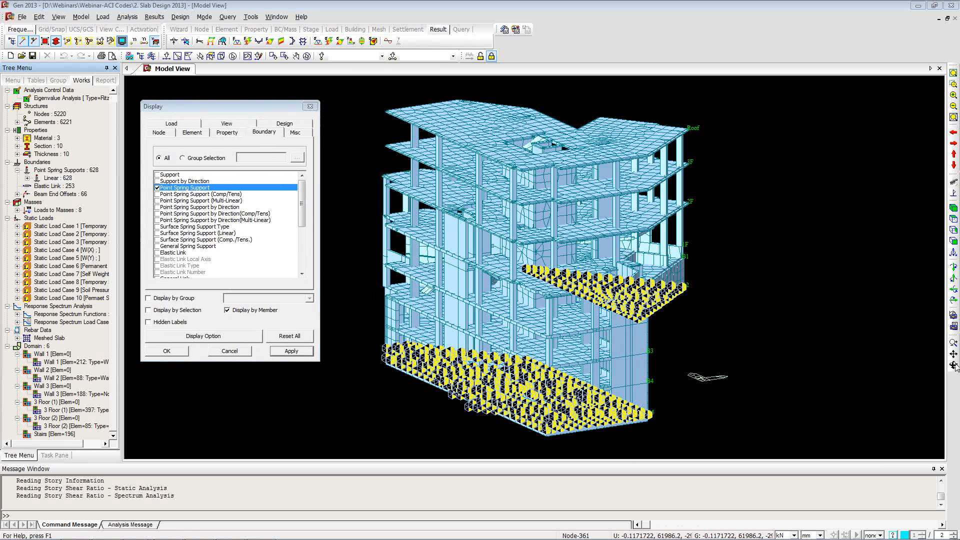
- Close the display settings and inspect the point spring supports under the building from several angles, ending in the isometric view
left_click(238, 354)
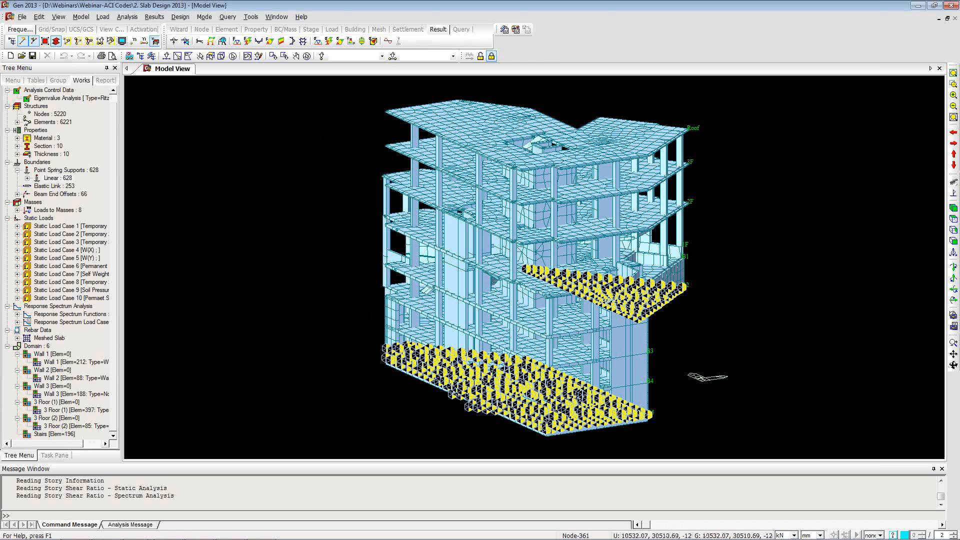
left_click(953, 365)
left_click_drag(802, 351, 670, 325)
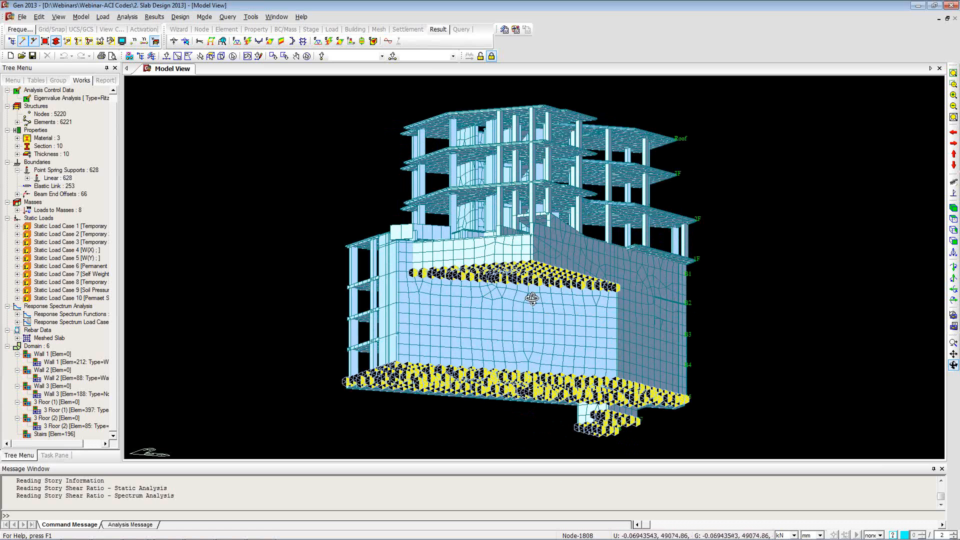
left_click_drag(444, 421, 480, 414)
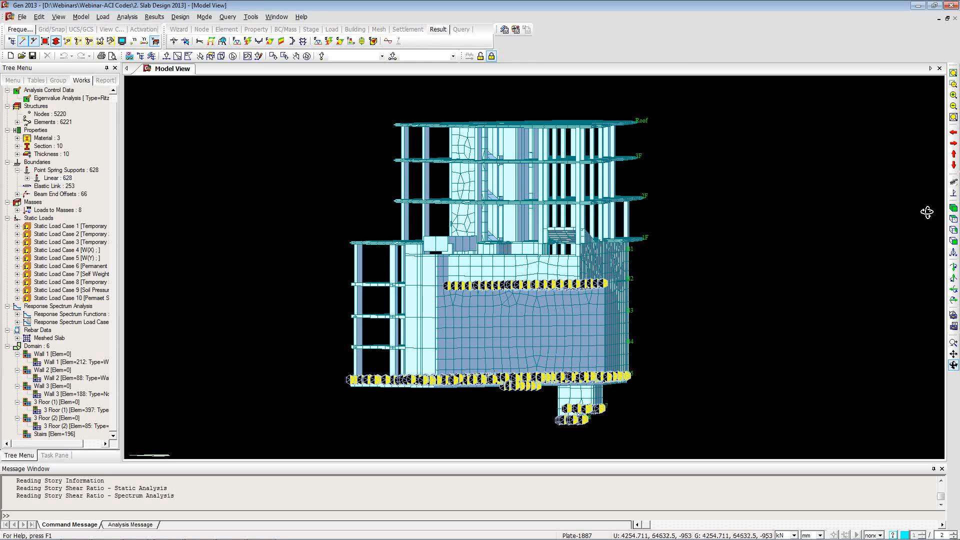
left_click(953, 208)
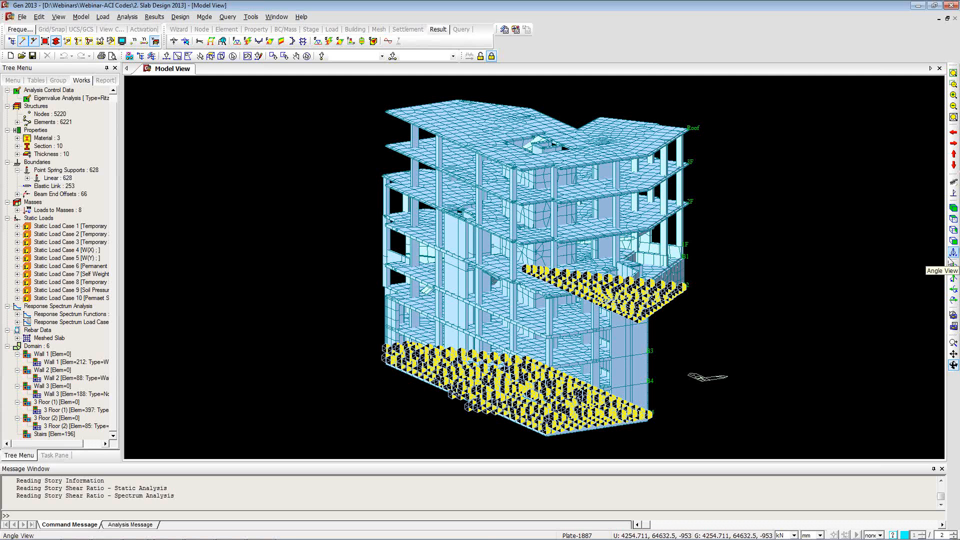
- Unlock the analyzed model by switching it back to preprocessing mode so that the structure wizards can be used
left_click(81, 17)
mouse_move(137, 44)
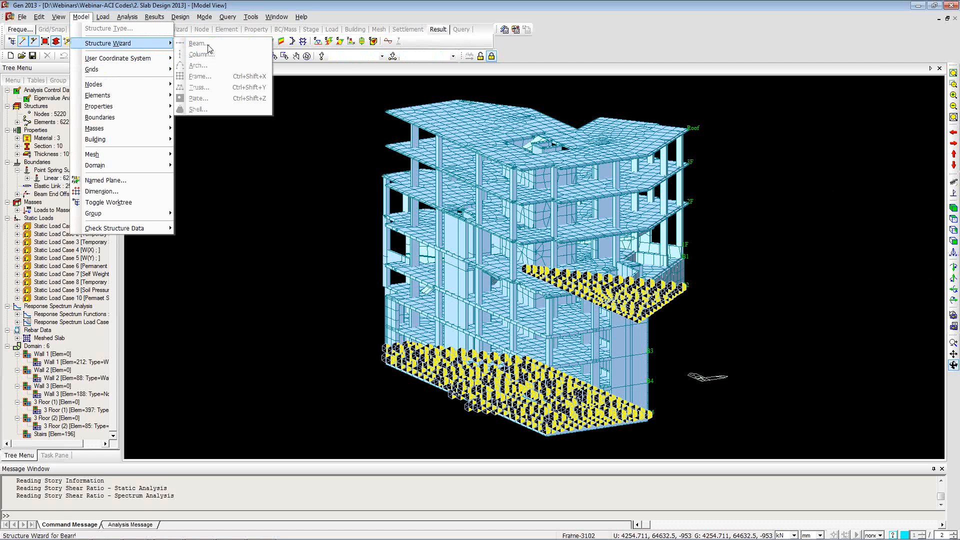
left_click(204, 17)
left_click(480, 56)
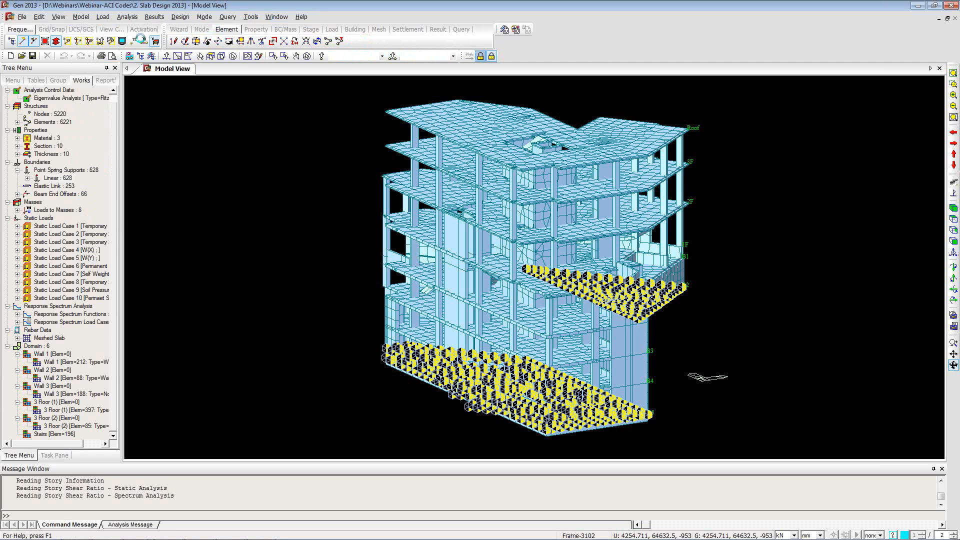
- Open the Arch Wizard, review the available arch types, and close it without creating an arch
left_click(63, 18)
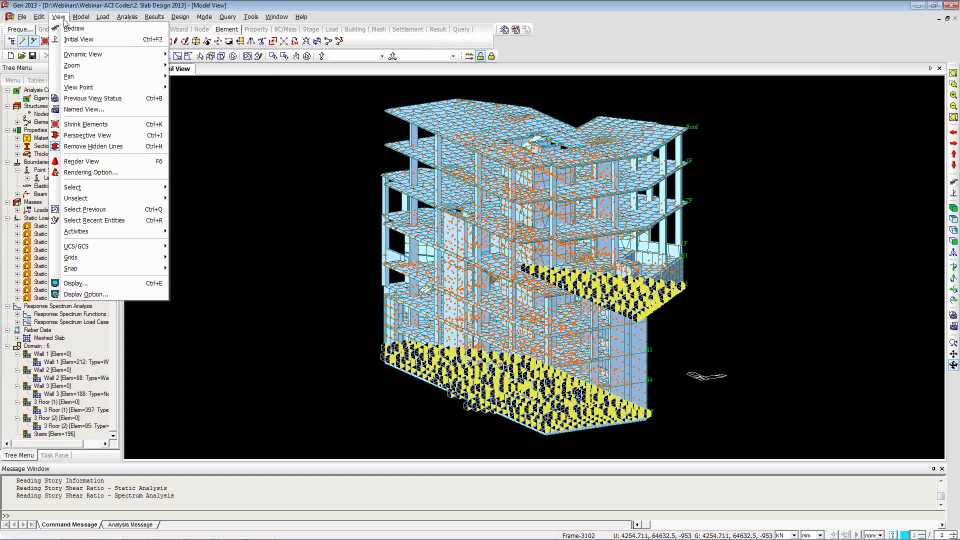
mouse_move(81, 17)
mouse_move(152, 44)
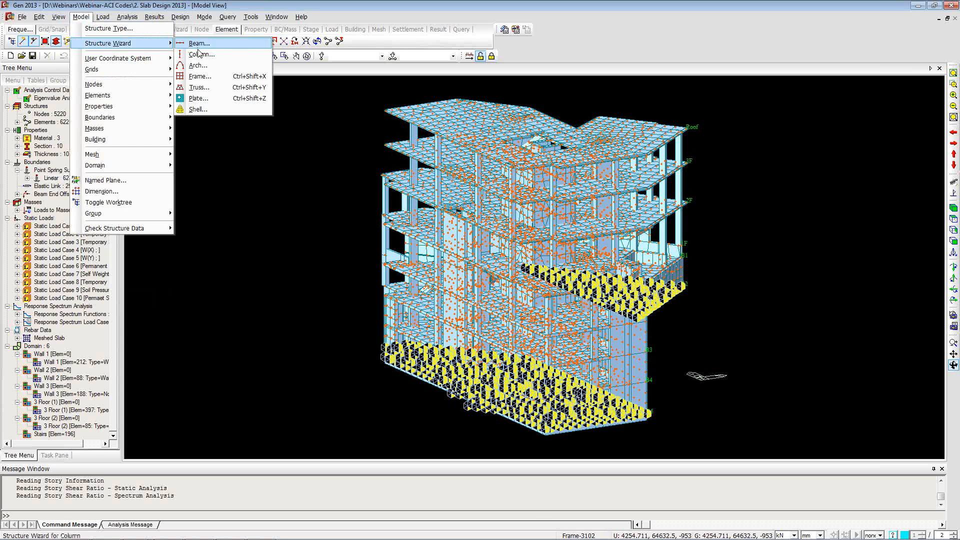
left_click(202, 65)
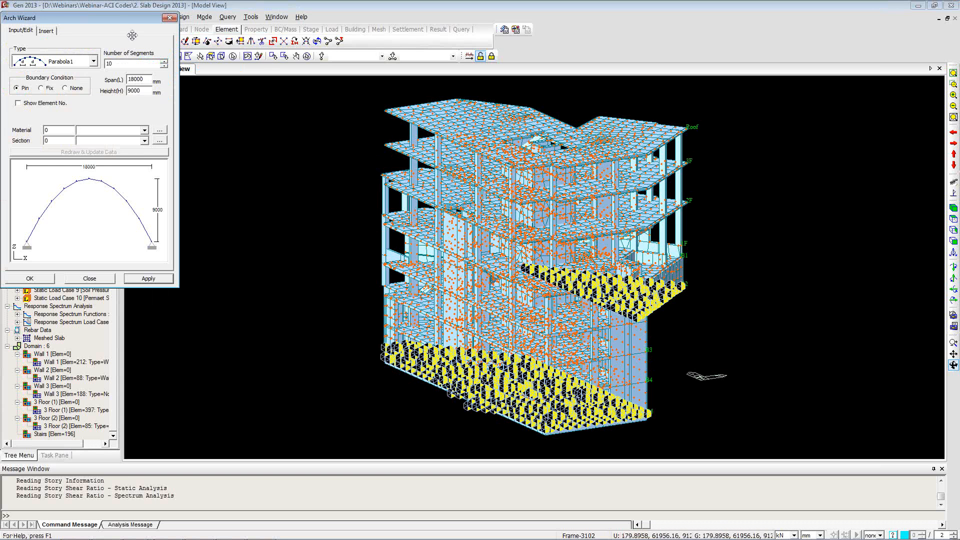
left_click_drag(123, 27, 194, 69)
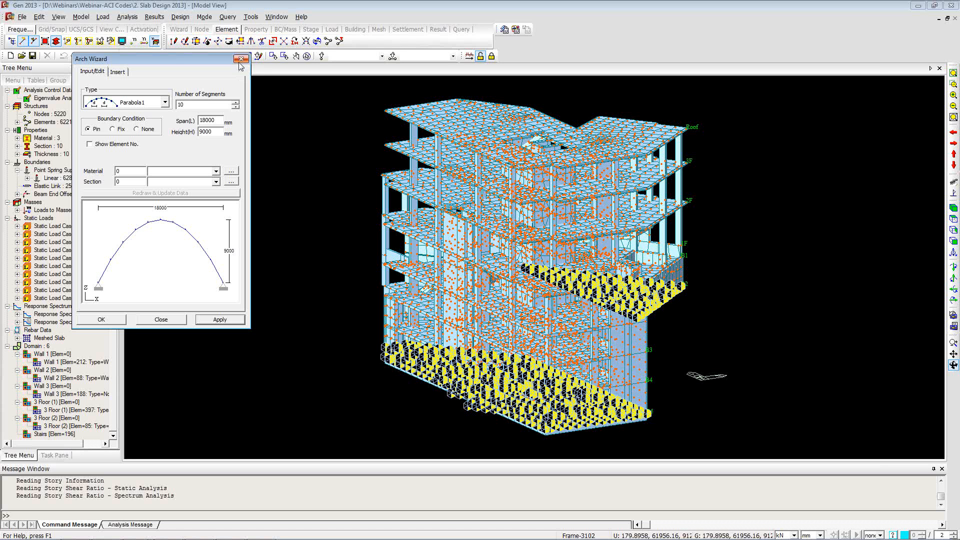
left_click(164, 103)
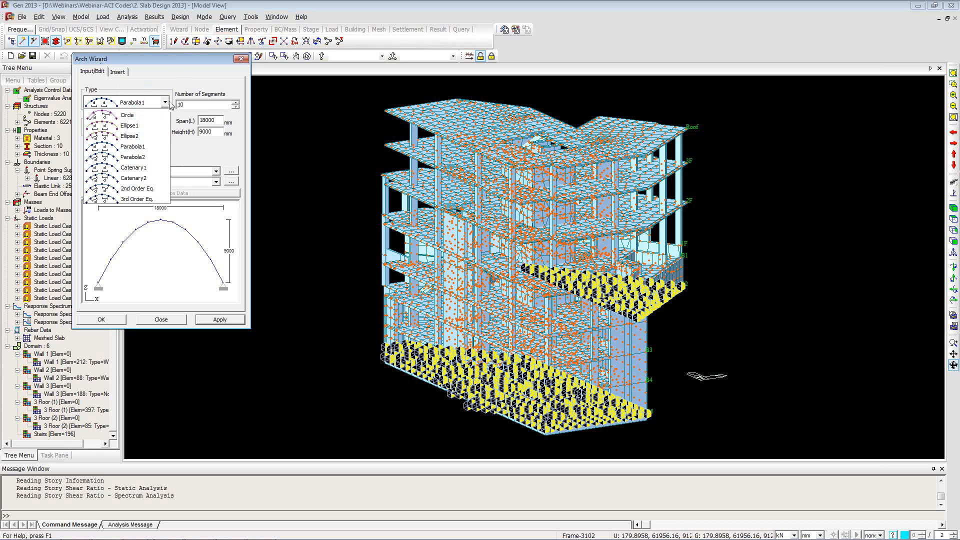
left_click(182, 68)
left_click(241, 59)
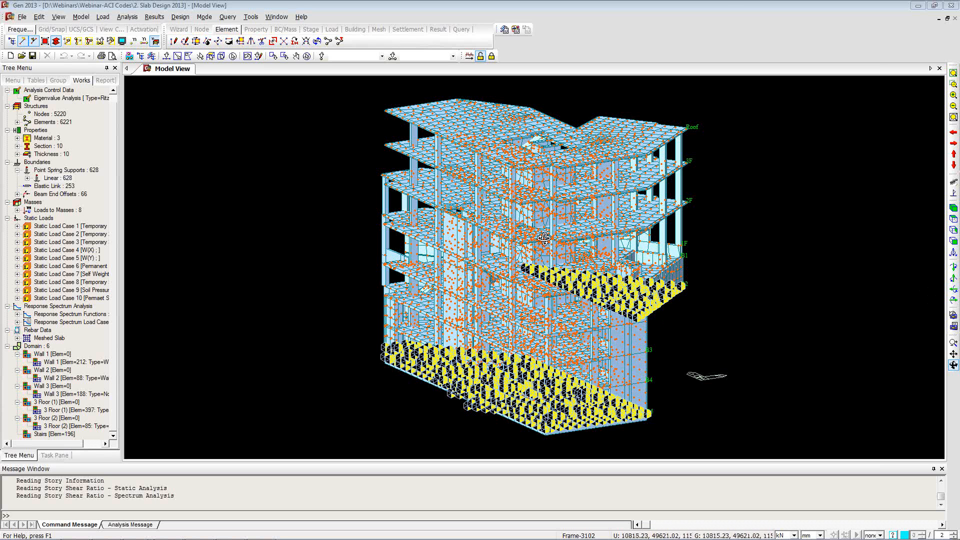
- Turn off the Node symbols in the model's display settings
key("ctrl+e")
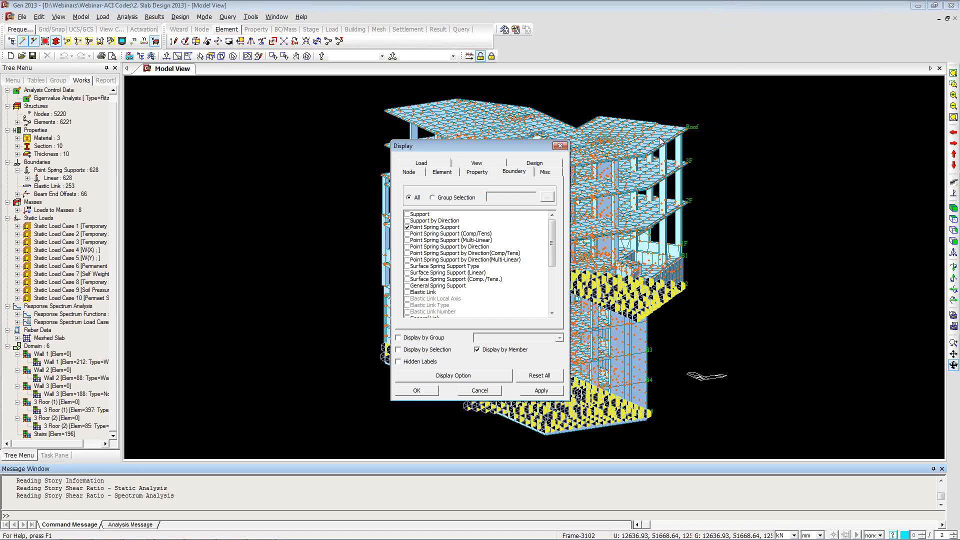
left_click(419, 171)
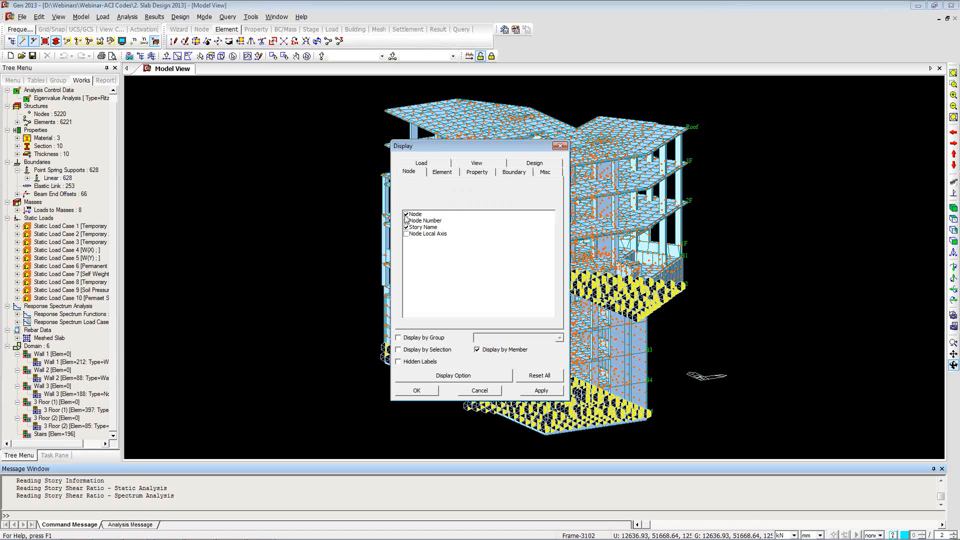
left_click(404, 216)
left_click(422, 392)
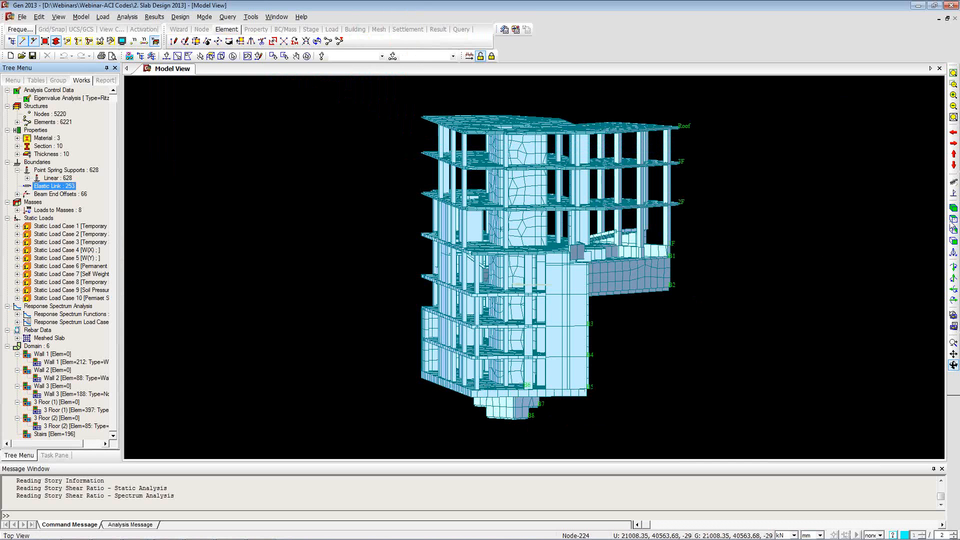
- Expand the linear point spring supports in the works tree and open the properties of Type 10 in the isometric view
left_click(954, 207)
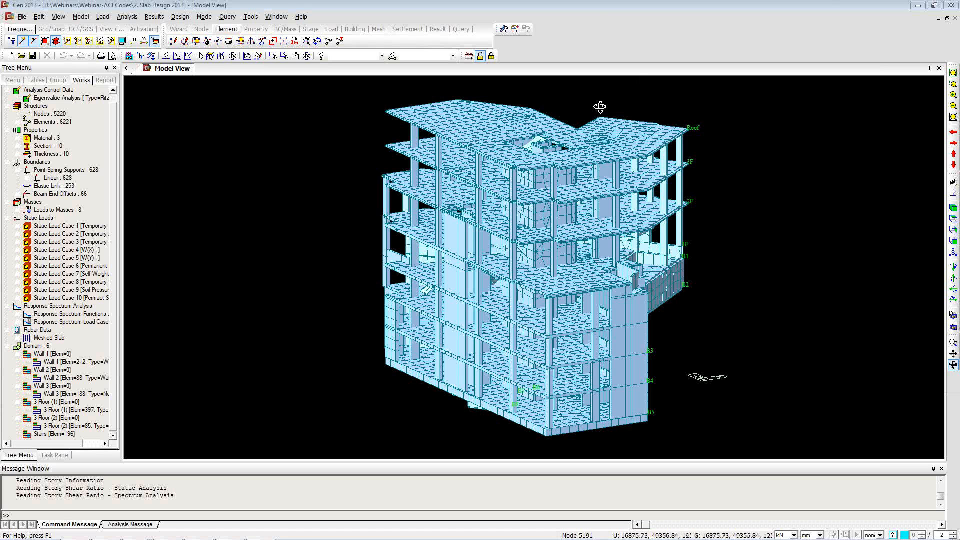
left_click(28, 178)
left_click(75, 170)
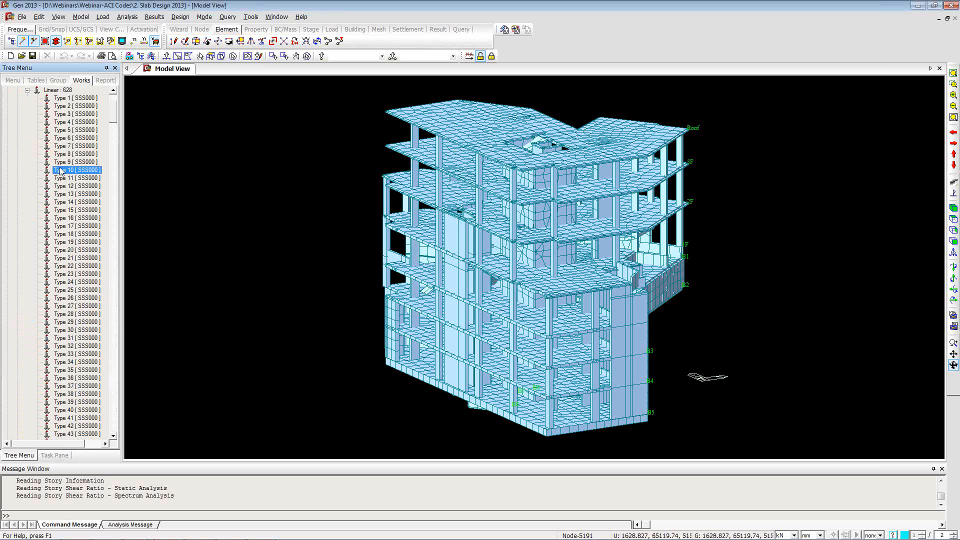
right_click(73, 168)
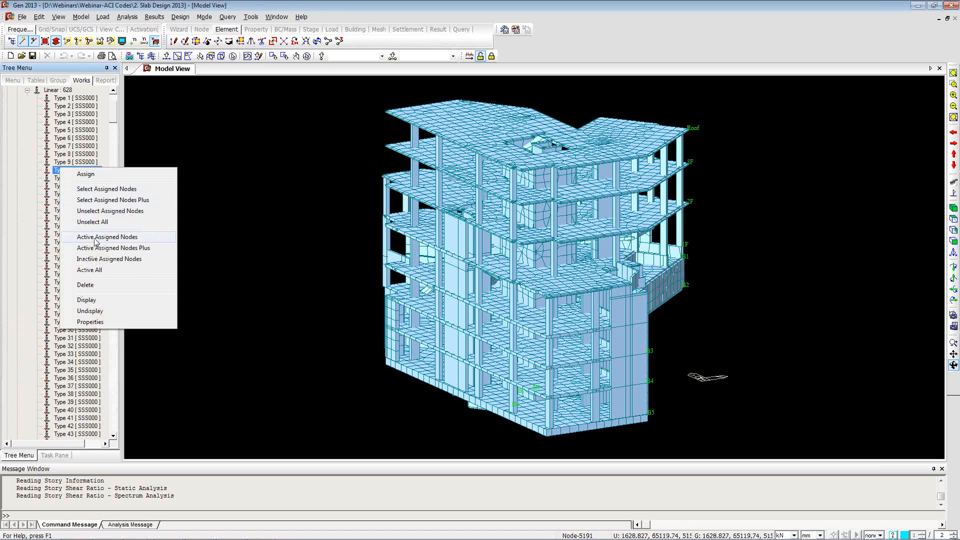
left_click(87, 322)
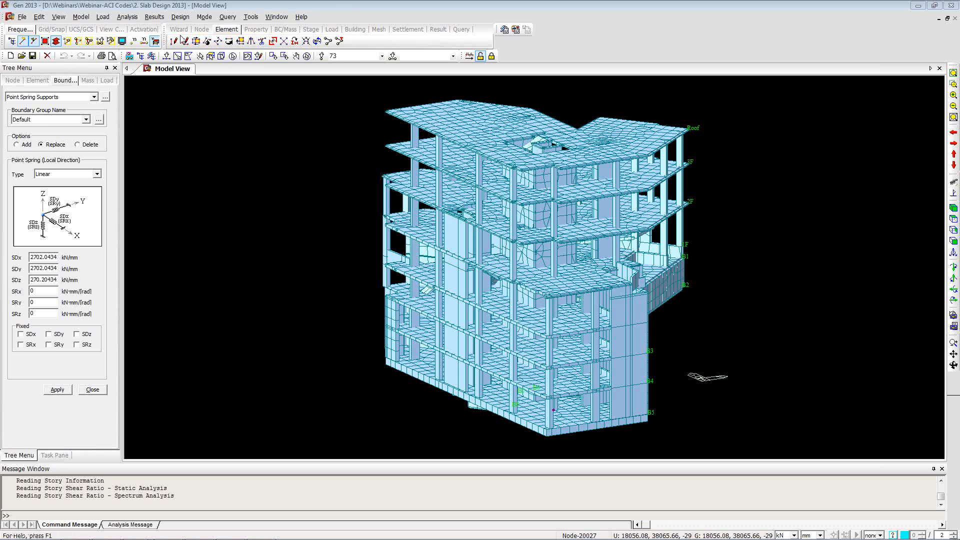
- Review the user-defined T-Section dimension inputs for a new section, and close the section properties without adding it
left_click(255, 29)
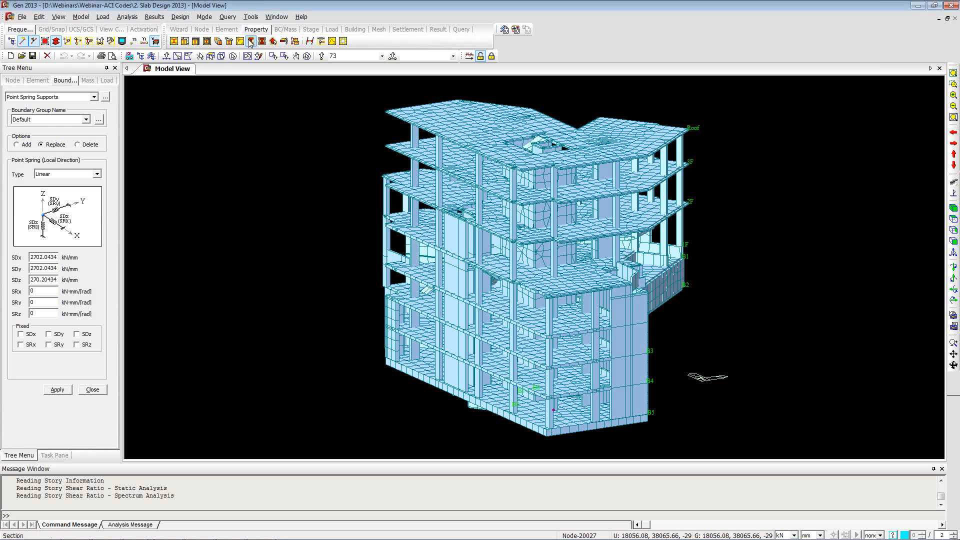
left_click(251, 41)
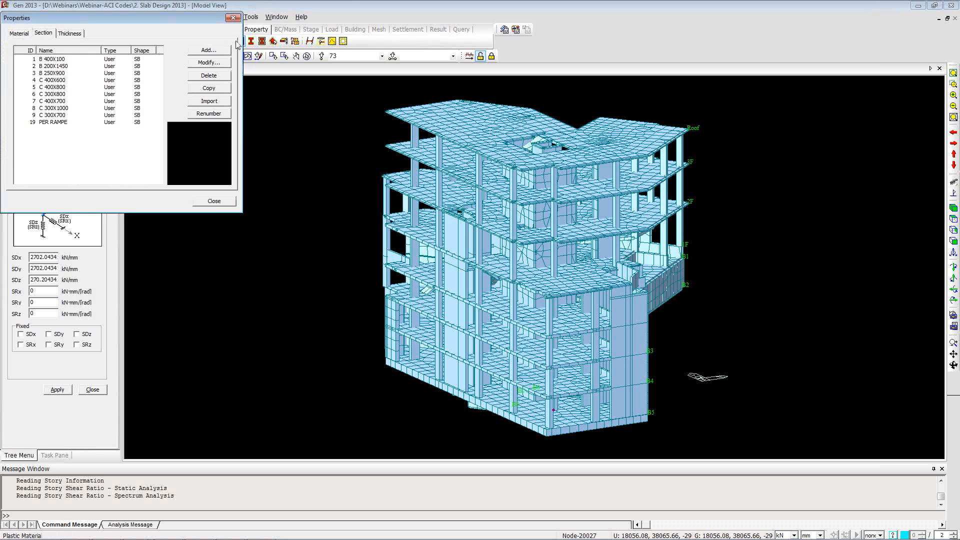
left_click(205, 50)
left_click(392, 55)
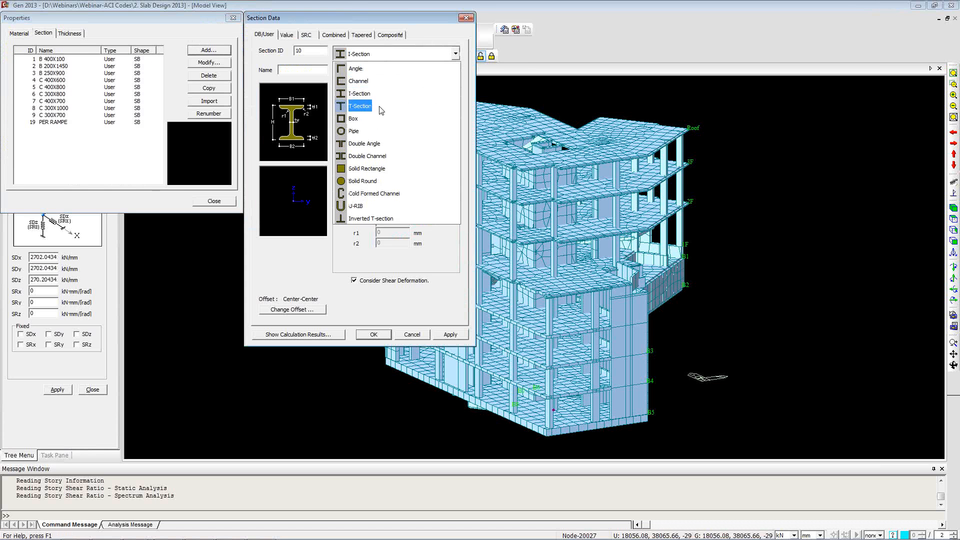
left_click(381, 107)
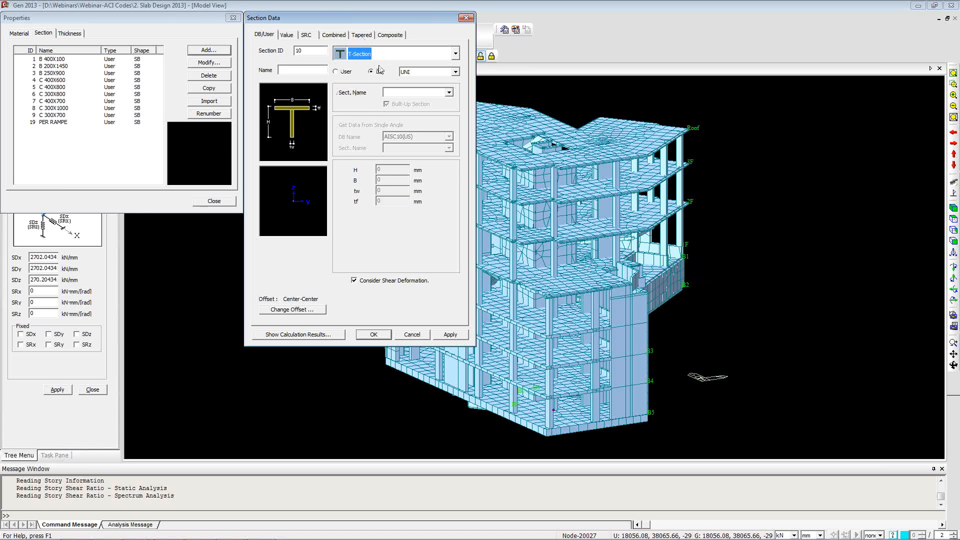
left_click(335, 72)
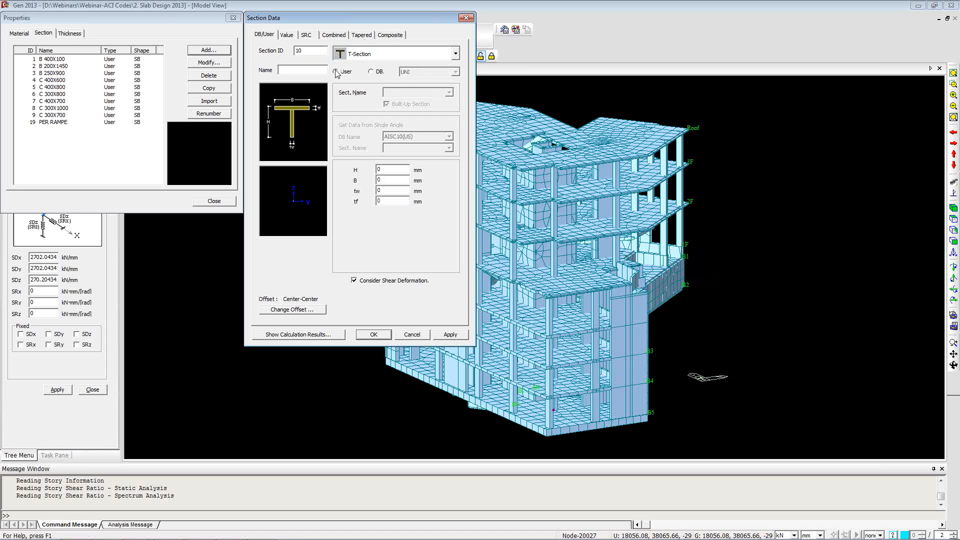
left_click_drag(385, 170, 381, 201)
left_click(386, 169)
left_click(411, 334)
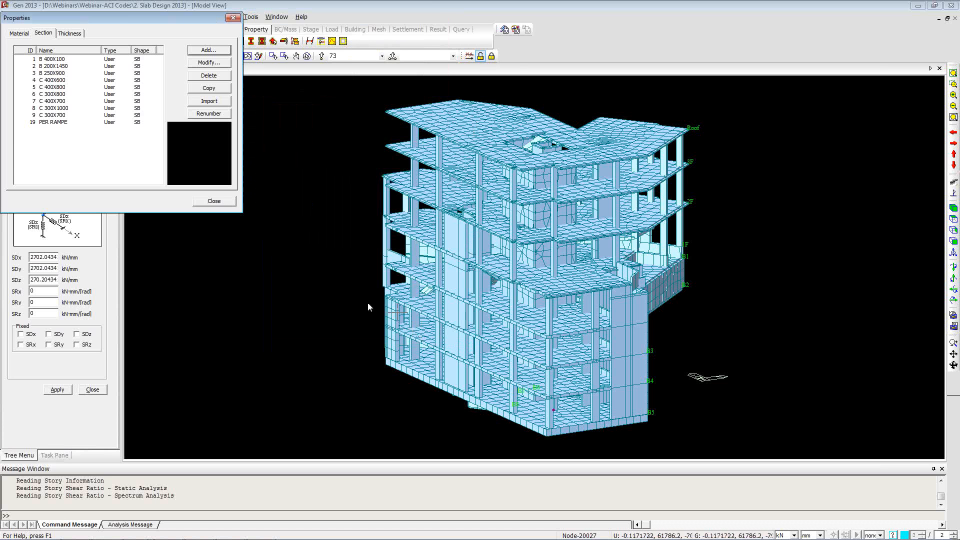
left_click(214, 201)
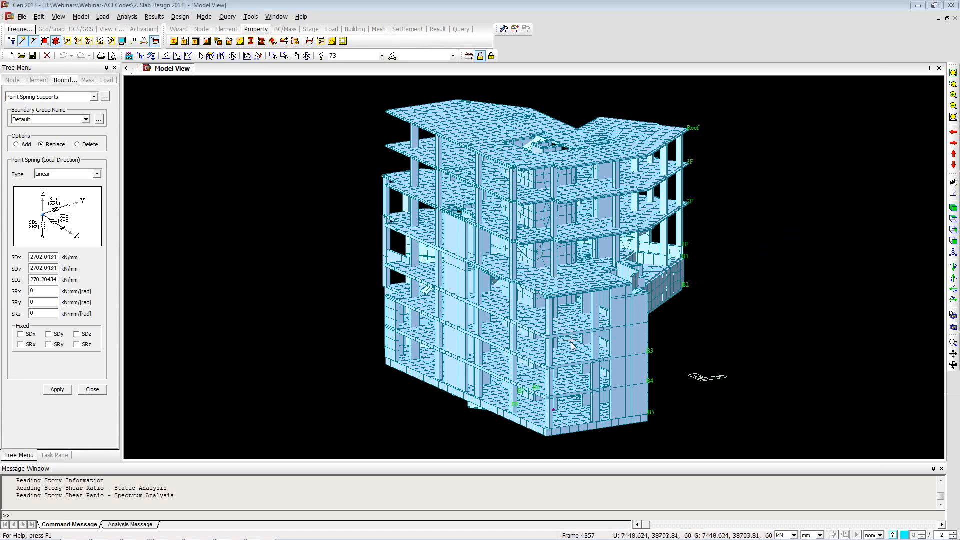
- Examine the mesh around the roof slab opening with hidden-line removal off, and restore the isometric view with hidden lines removed
left_click(953, 365)
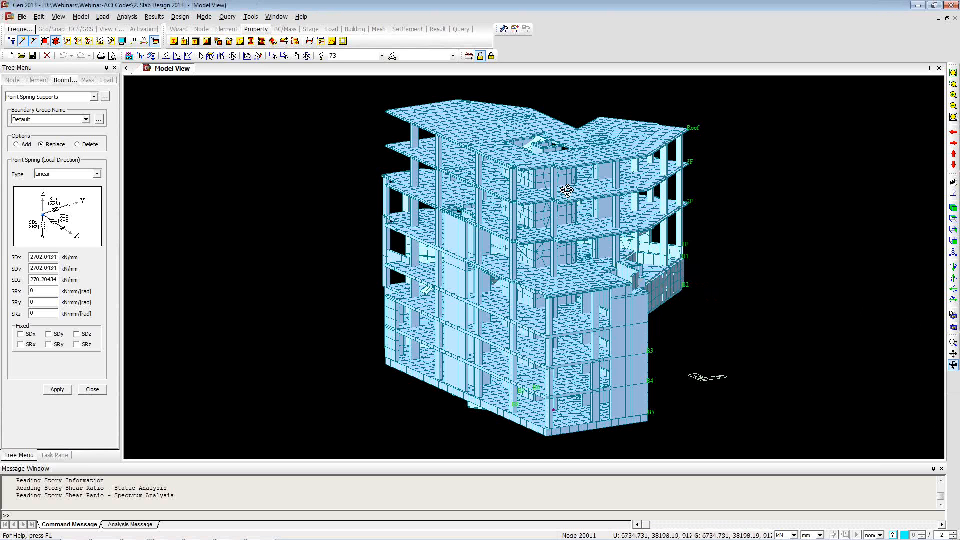
left_click(953, 85)
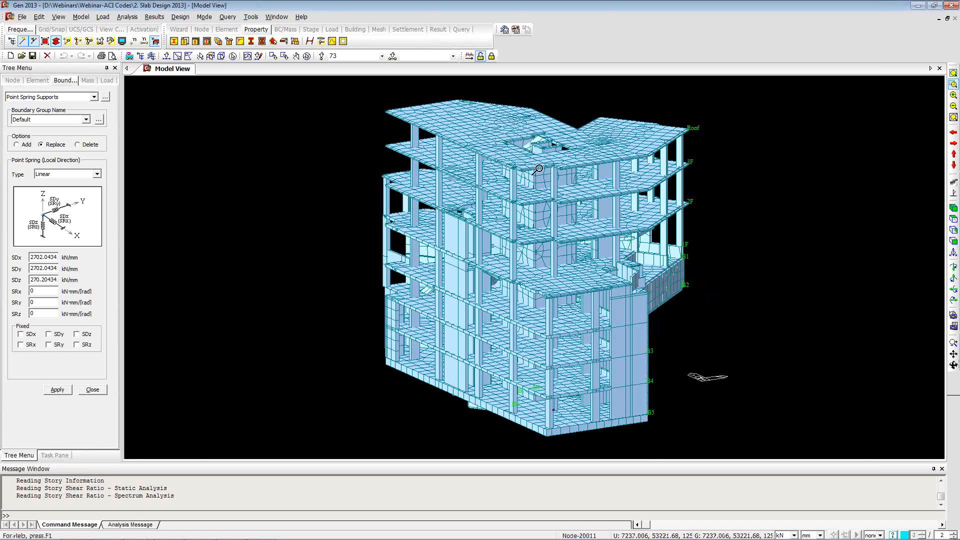
left_click_drag(538, 168, 582, 203)
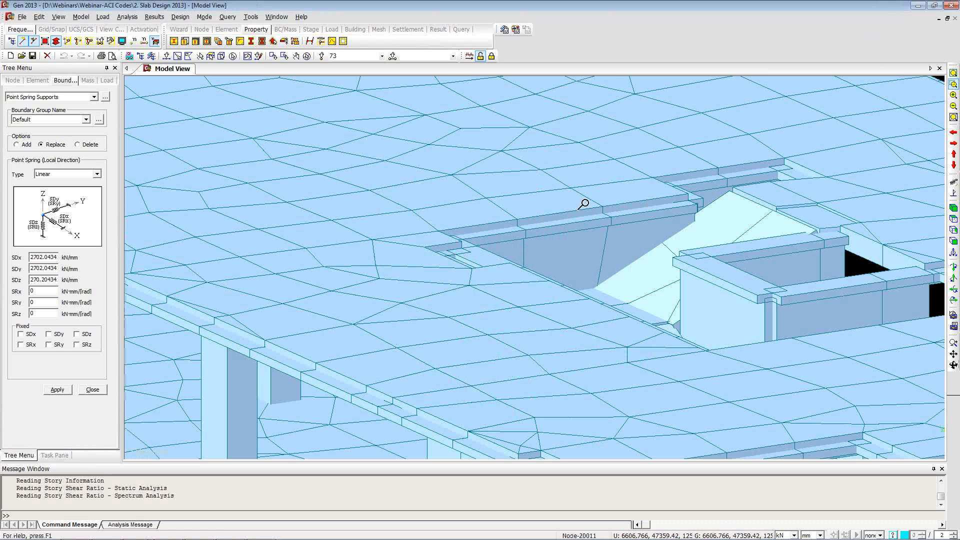
left_click(55, 41)
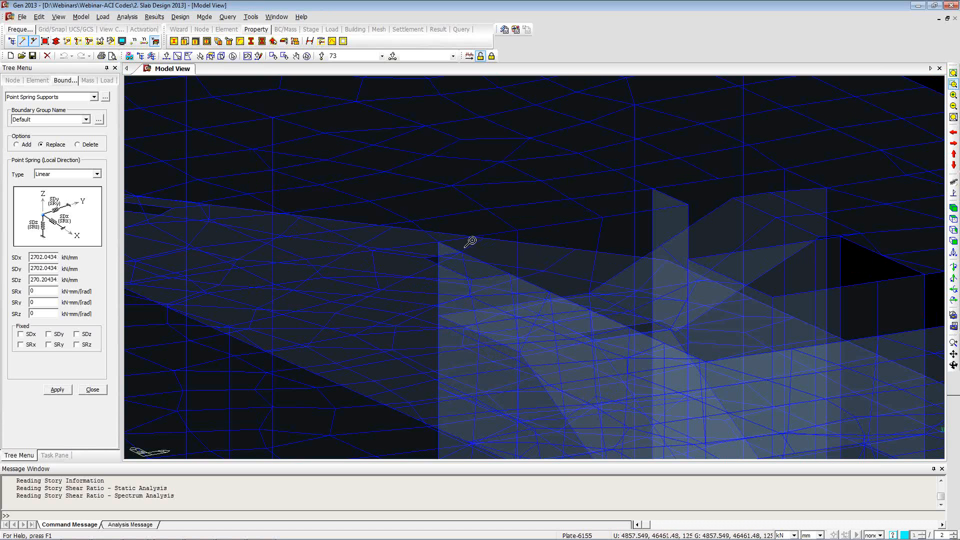
left_click(952, 208)
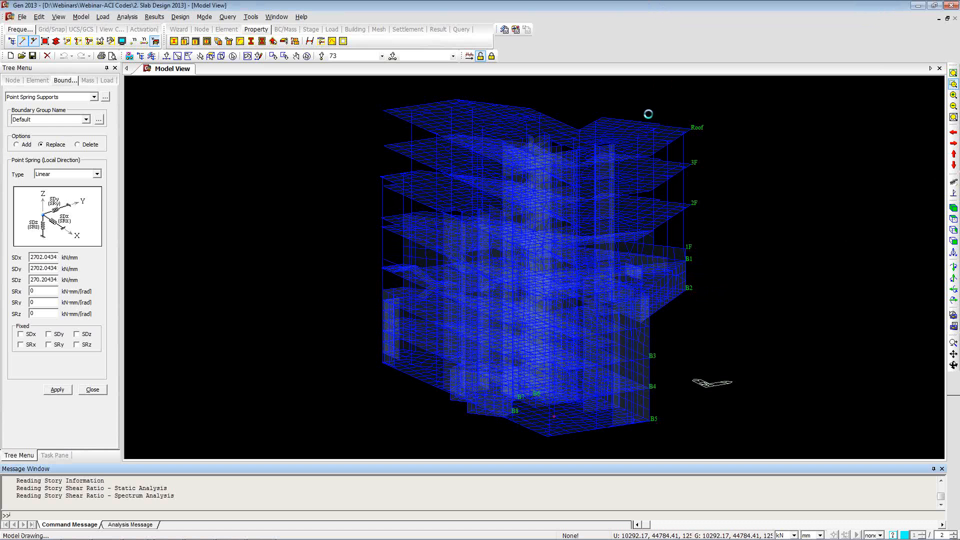
key("ctrl+h")
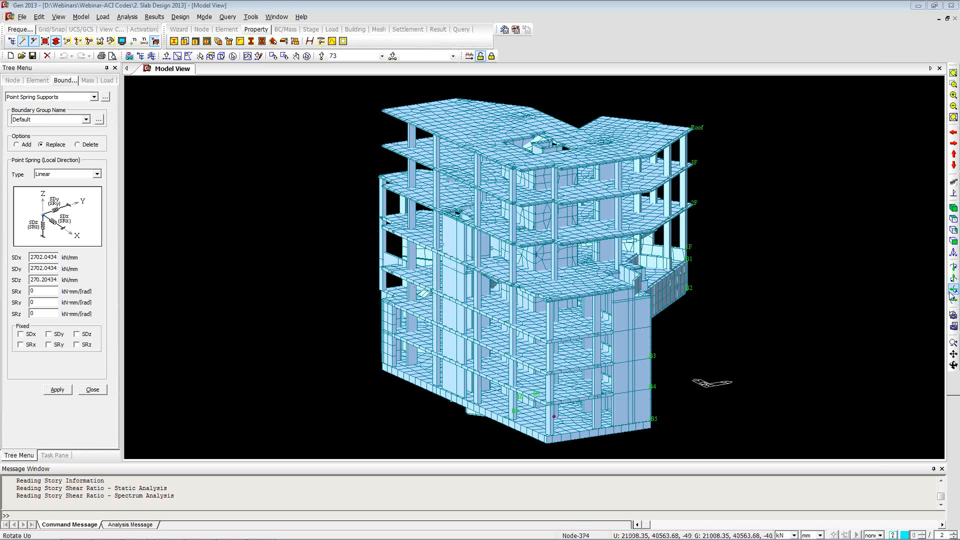
- Leave the dynamic rotation command and dismiss the low-battery notification
left_click(953, 365)
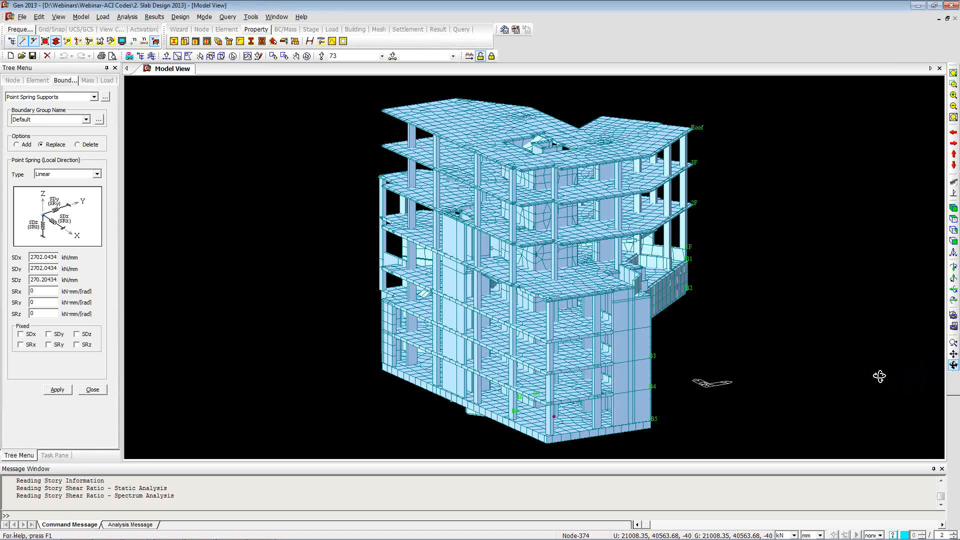
left_click(953, 364)
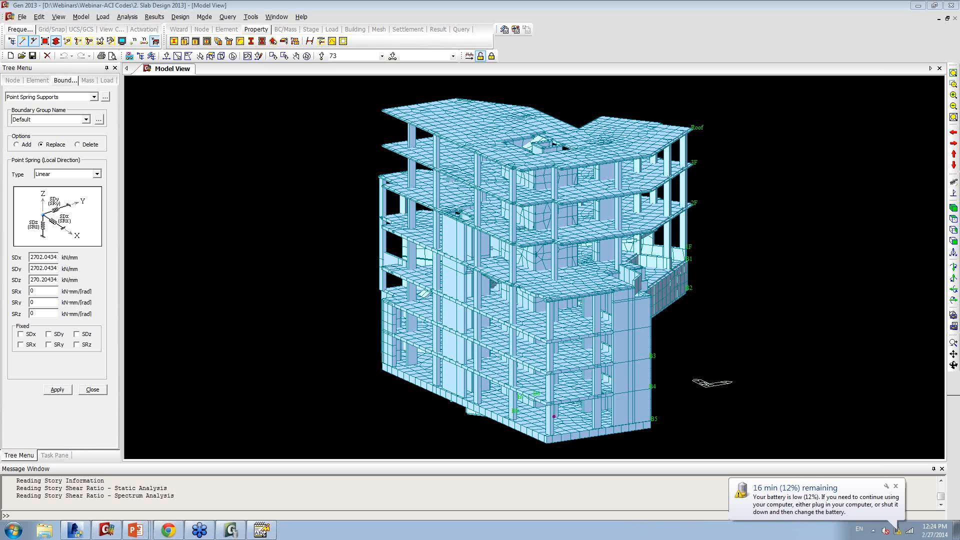
left_click(895, 486)
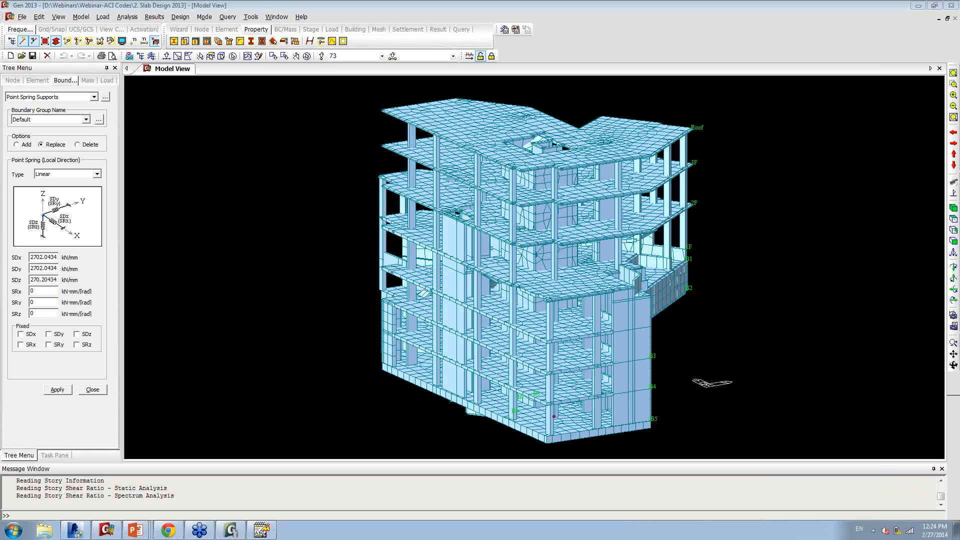